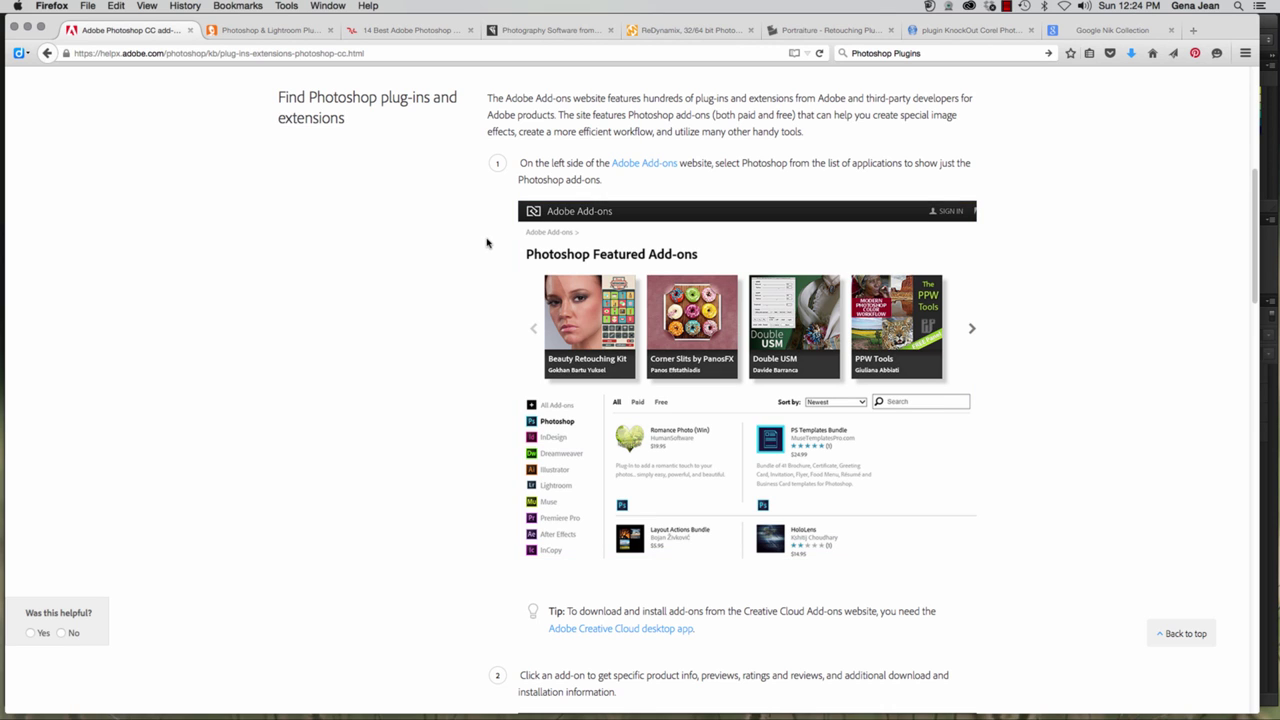
Choose Filter > Browse Filters Online to open Adobe's add-ons site in Firefox.
scroll(330, 160, up, 5)
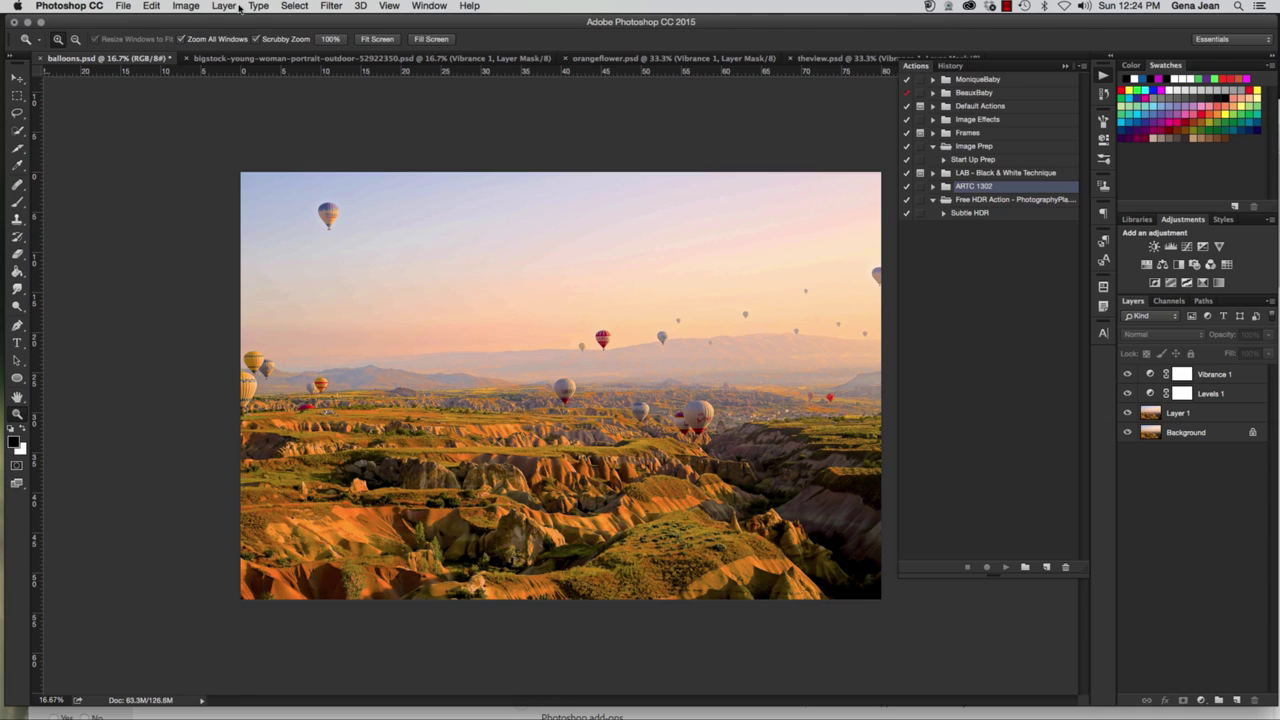
click(328, 8)
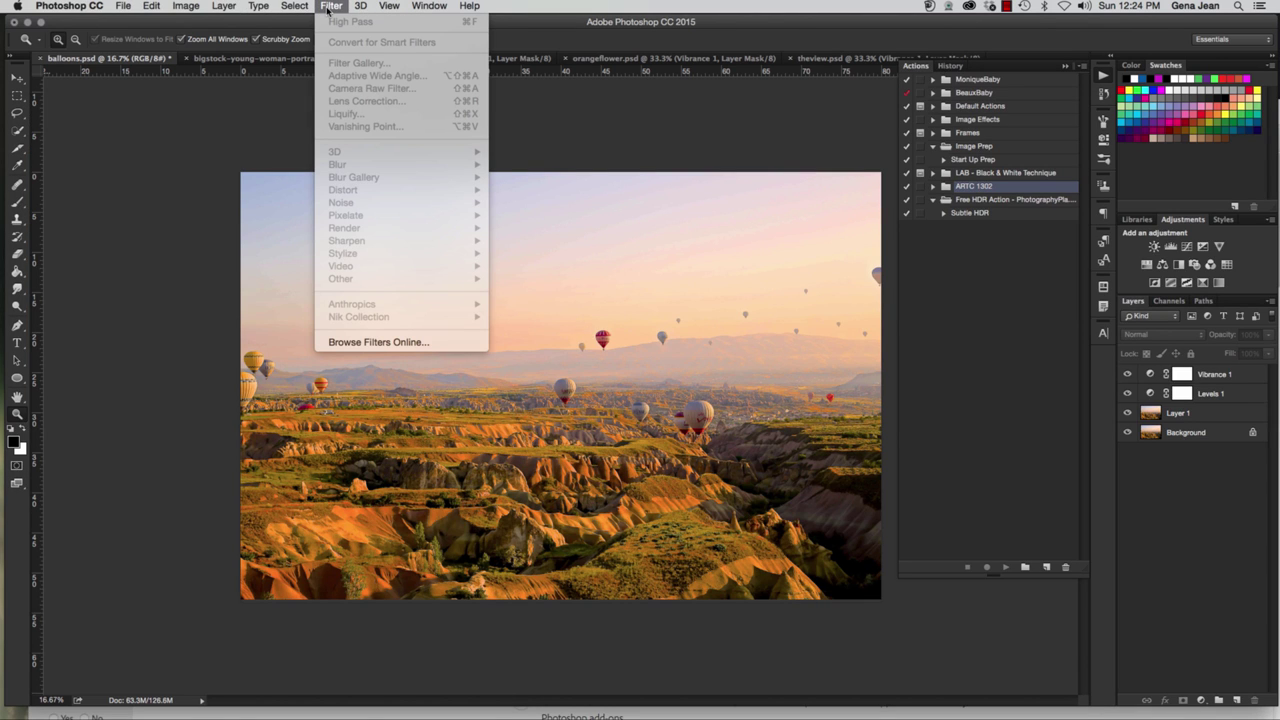
click(384, 346)
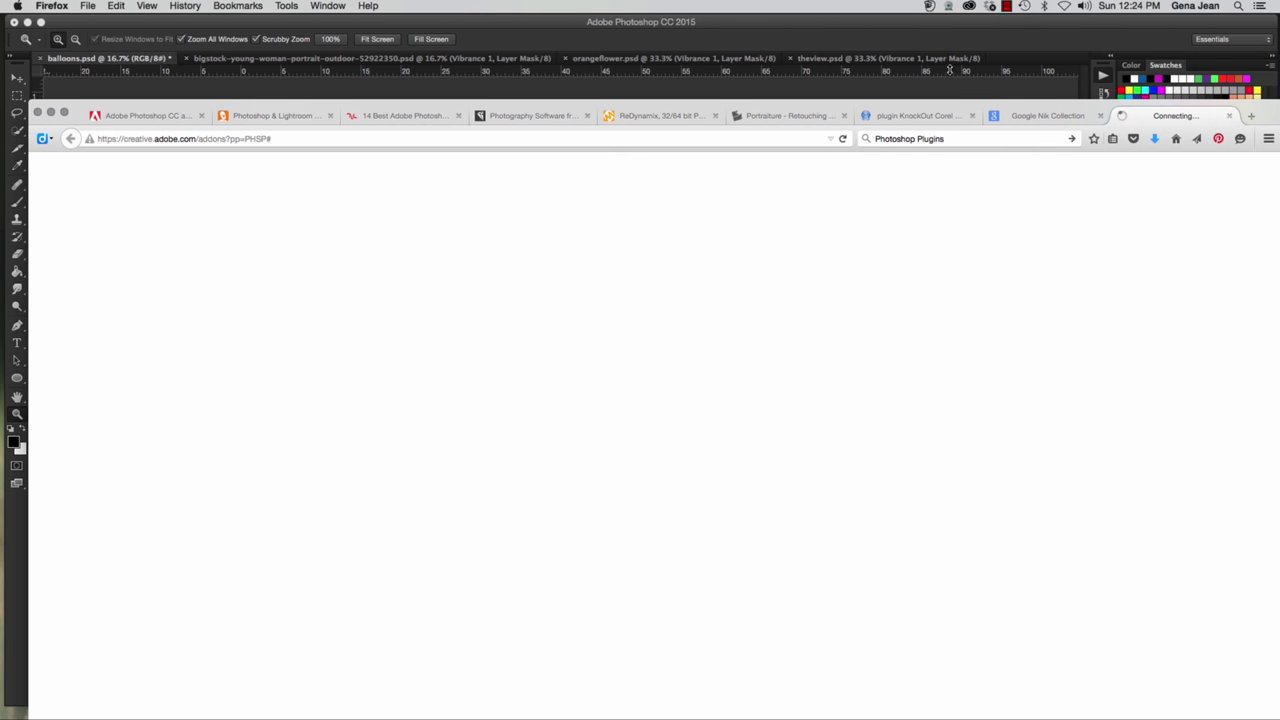
Move Firefox over Photoshop and filter the Adobe Add-ons catalogue to Photoshop plug-ins.
drag(919, 112, 890, 20)
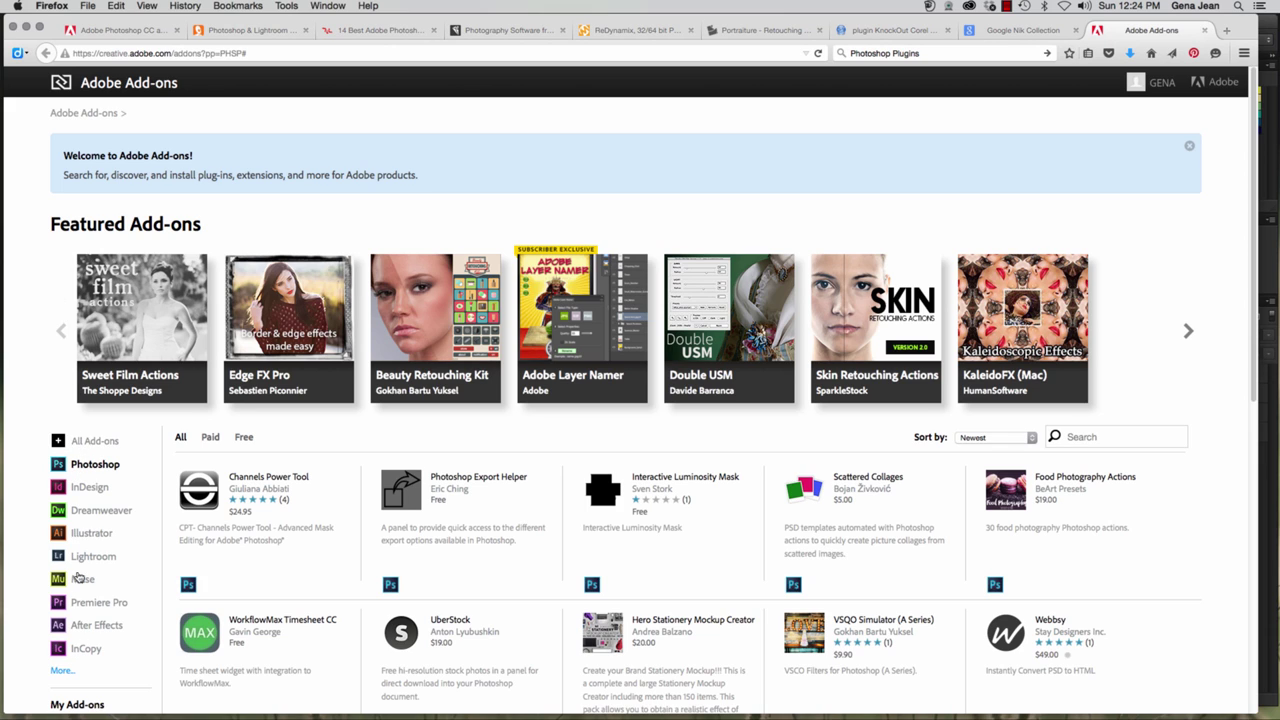
click(90, 466)
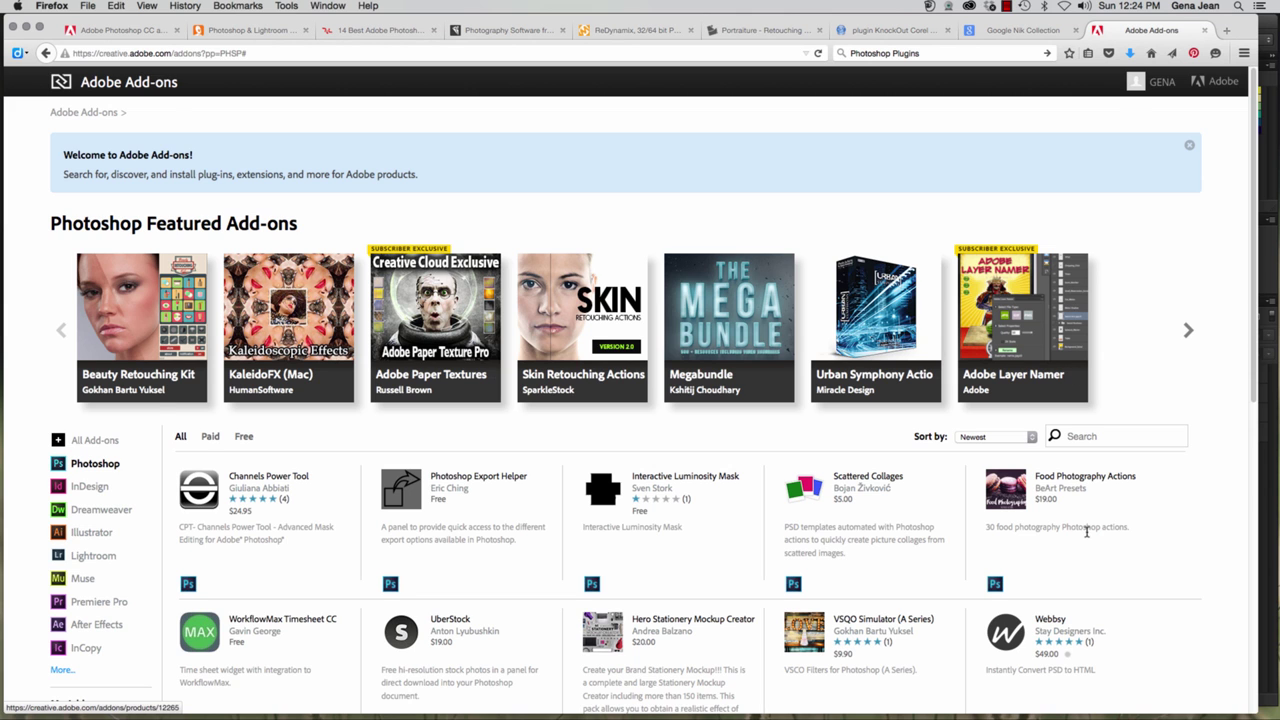
scroll(1086, 533, down, 5)
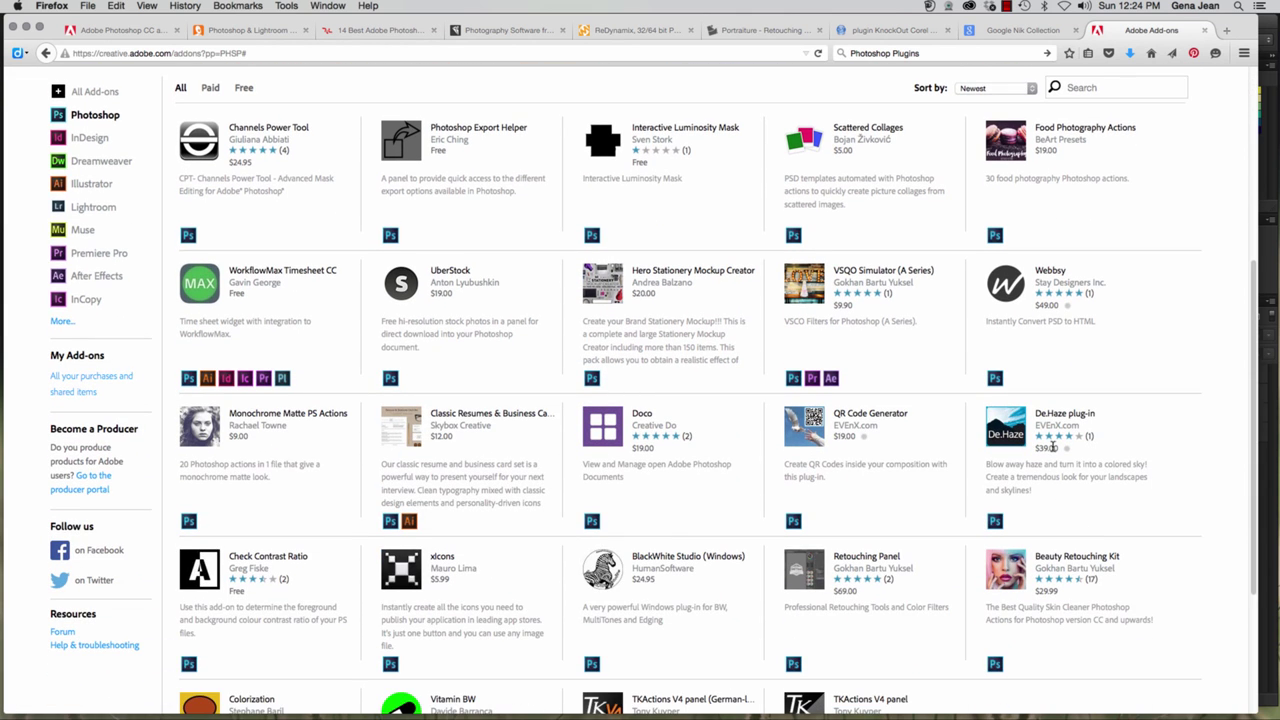
scroll(428, 410, down, 3)
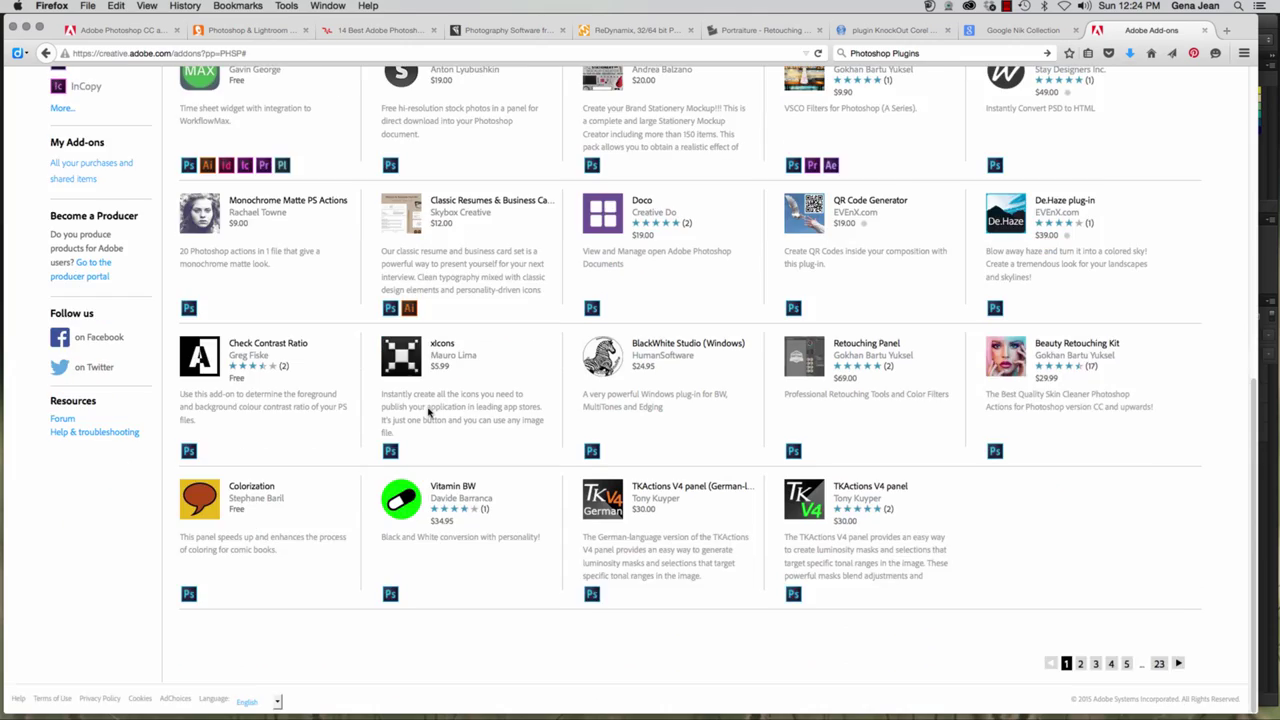
Move the '14 Best Adobe Photoshop Plugins' tab to second position and read through the article.
click(248, 30)
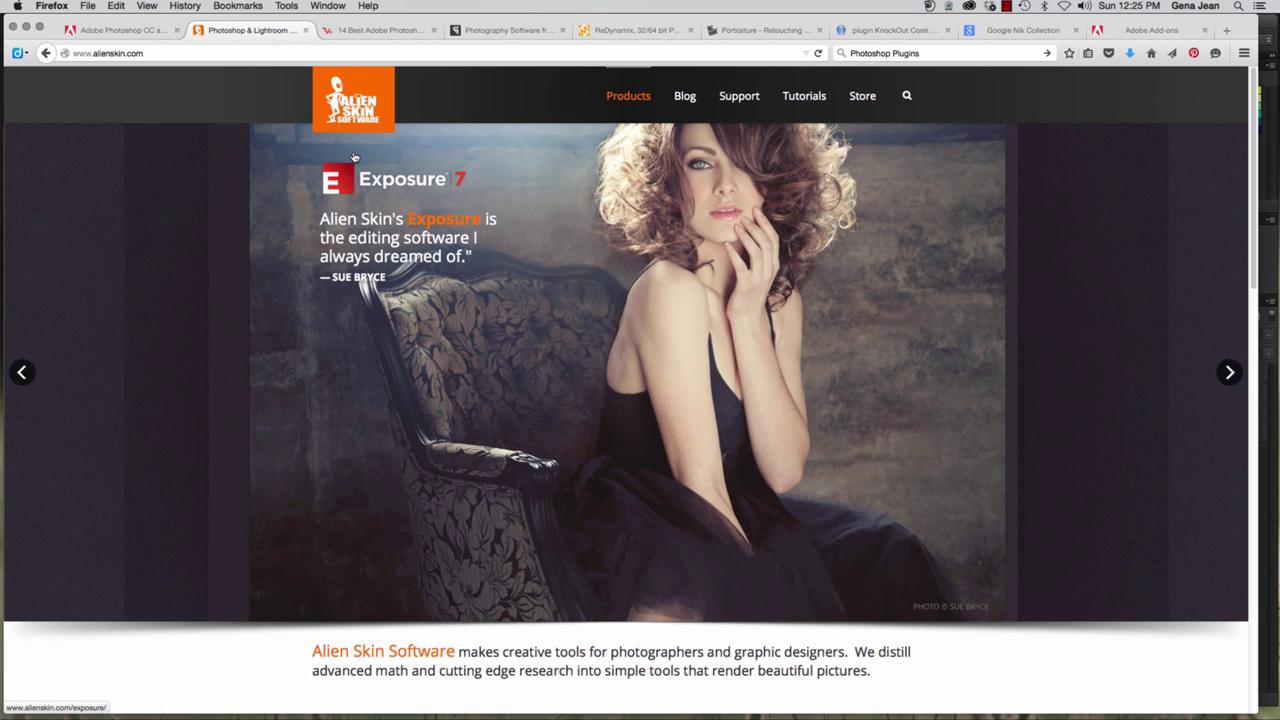
drag(357, 30, 250, 35)
scroll(590, 508, down, 1)
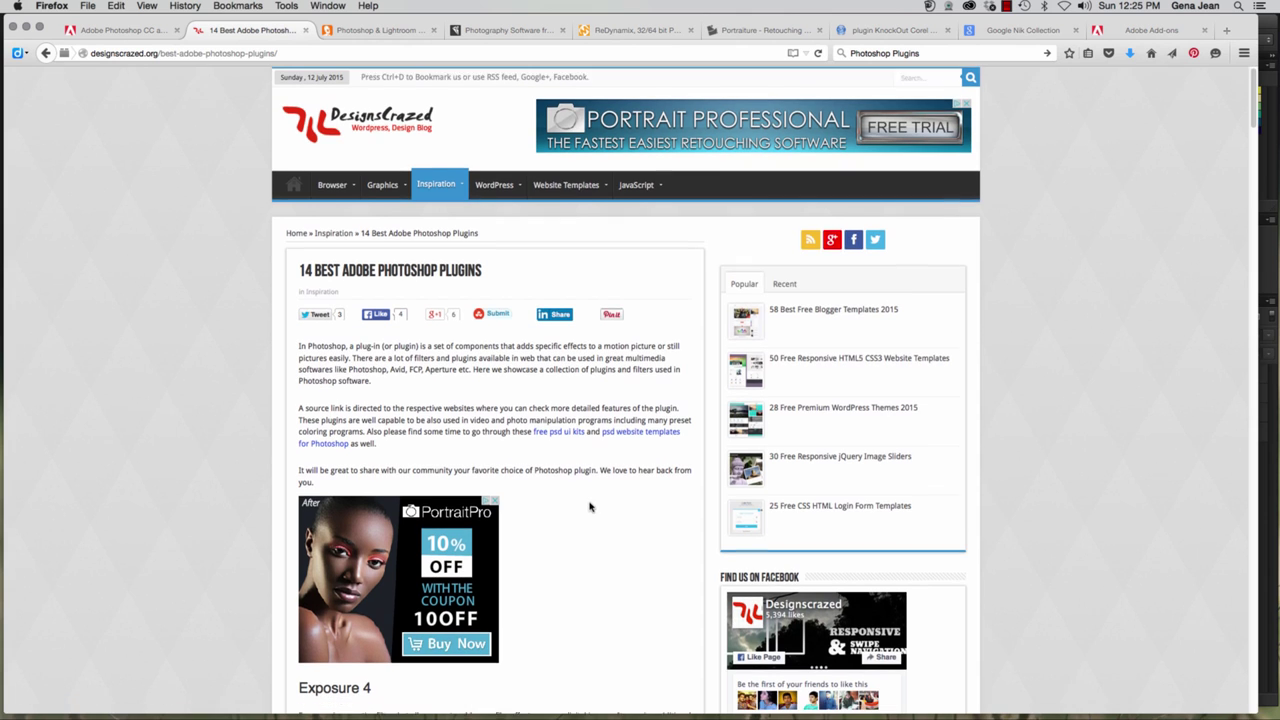
click(1008, 50)
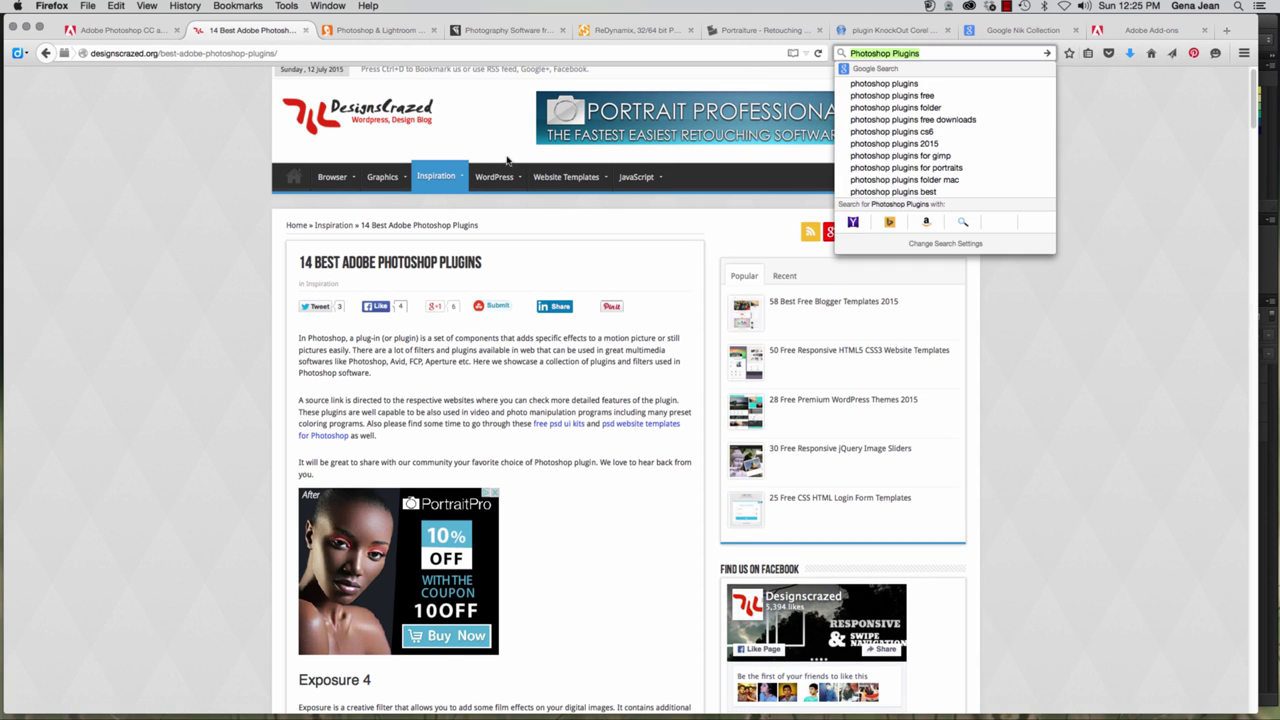
scroll(565, 522, down, 5)
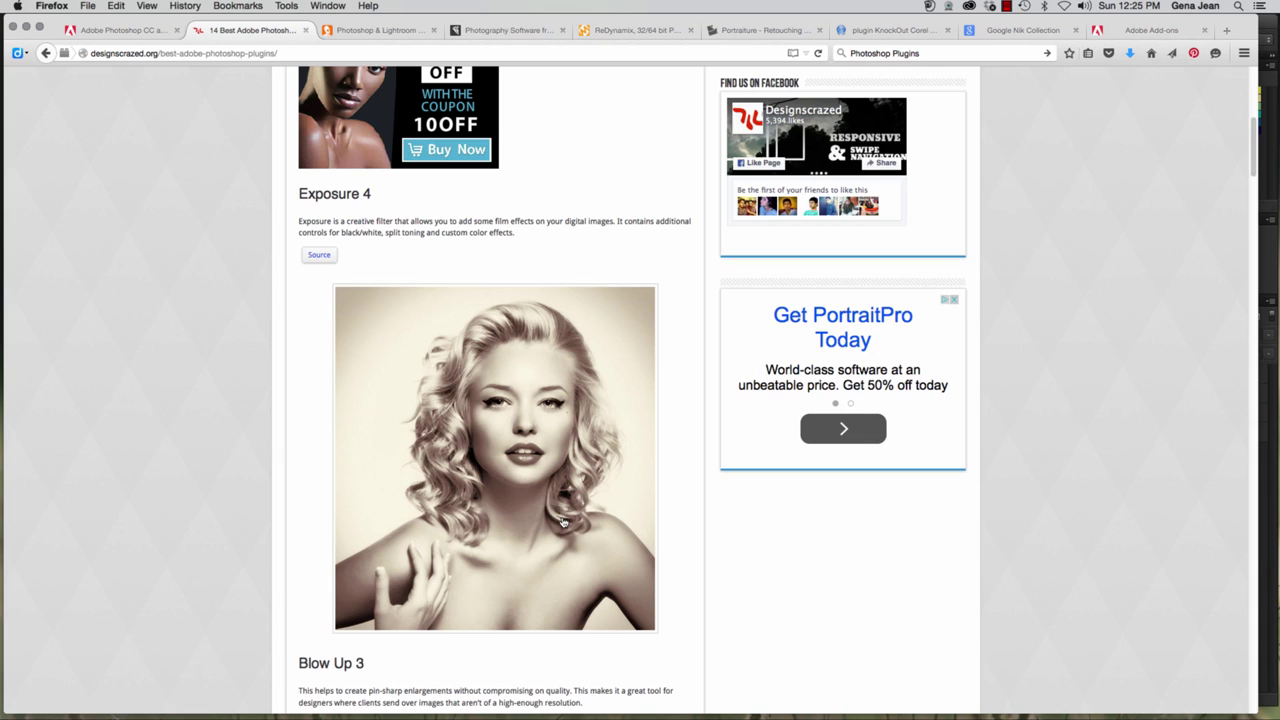
scroll(563, 520, down, 6)
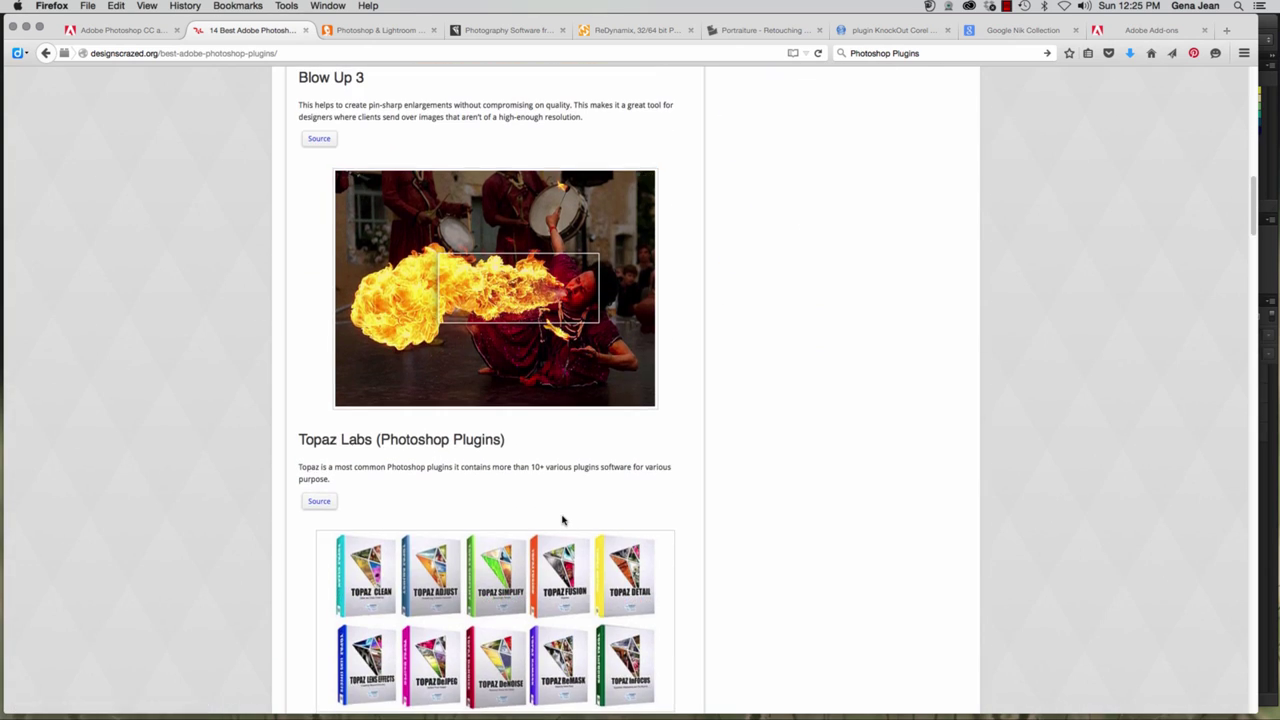
scroll(563, 520, down, 10)
scroll(563, 520, down, 18)
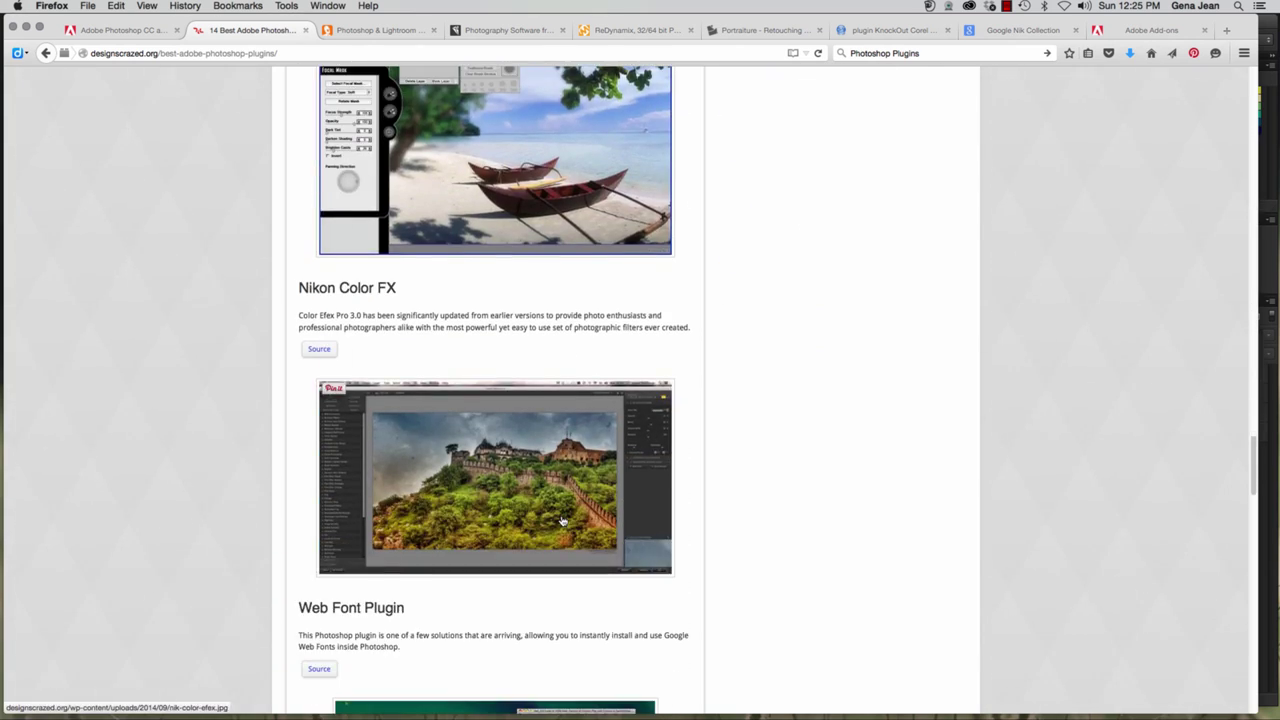
scroll(563, 520, up, 20)
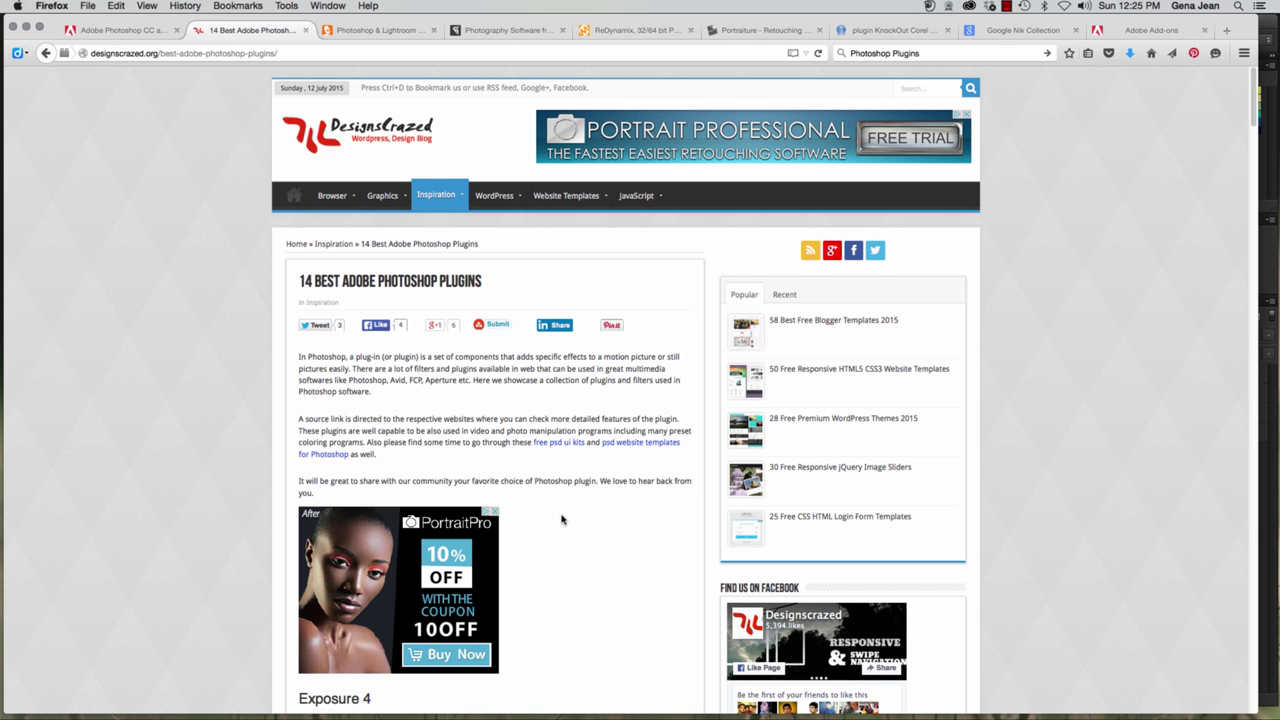
Browse Alien Skin's product lineup, then go to the Topaz Labs homepage.
click(370, 33)
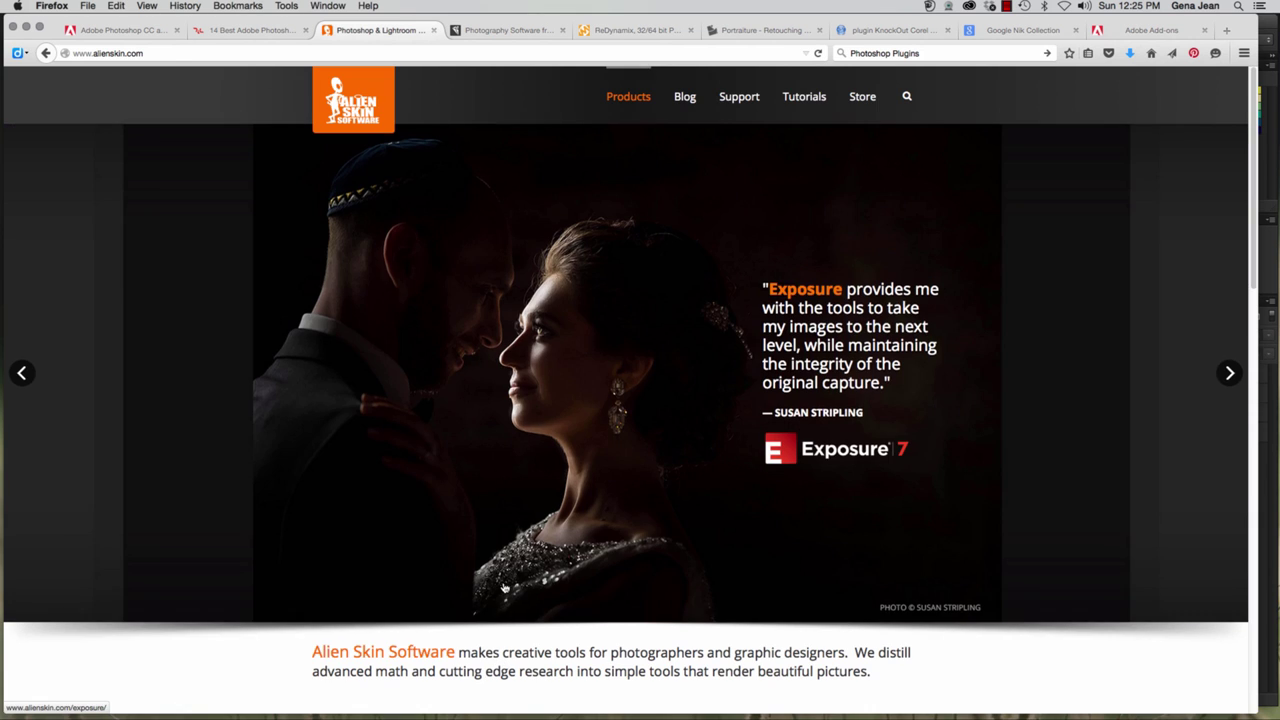
scroll(511, 576, down, 10)
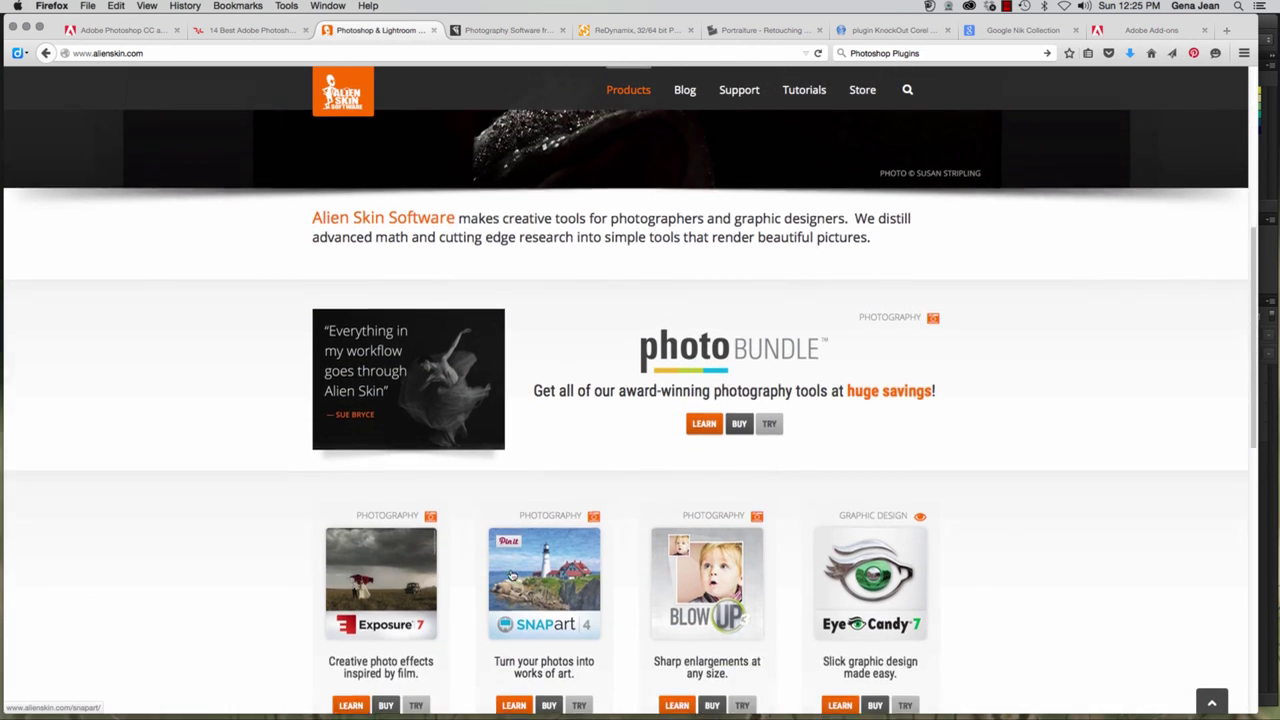
scroll(511, 575, down, 2)
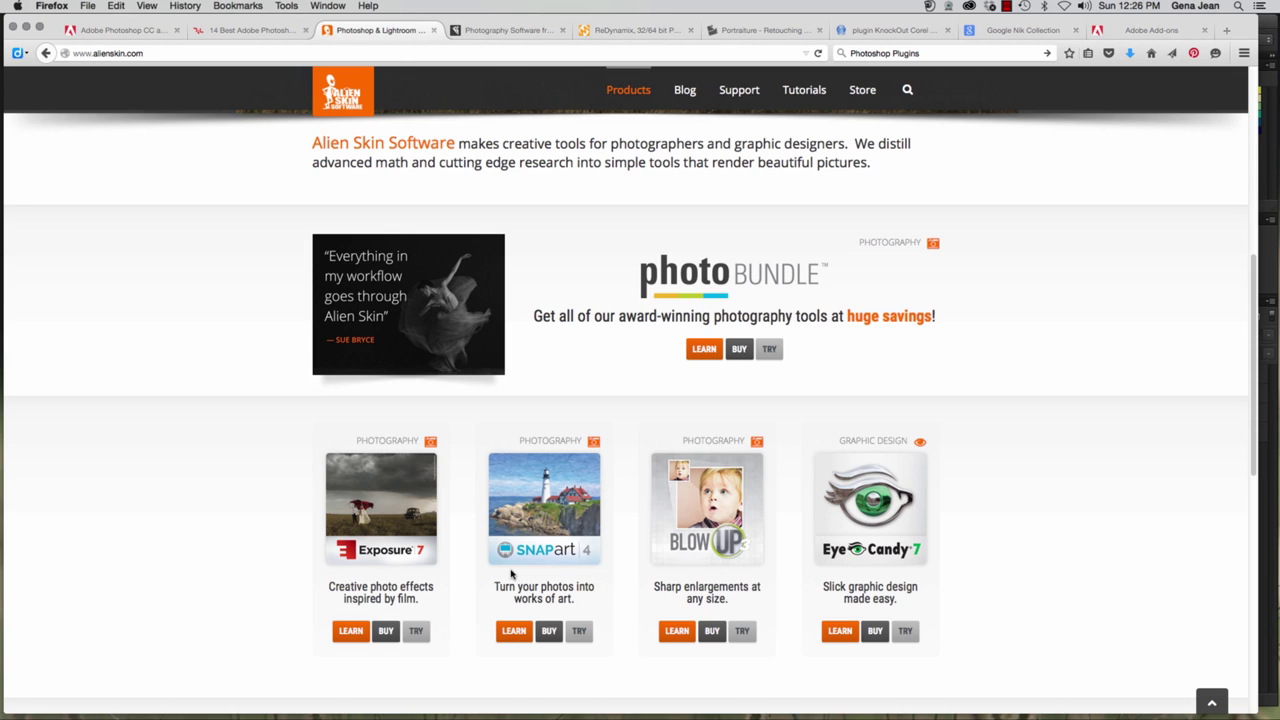
scroll(674, 217, up, 5)
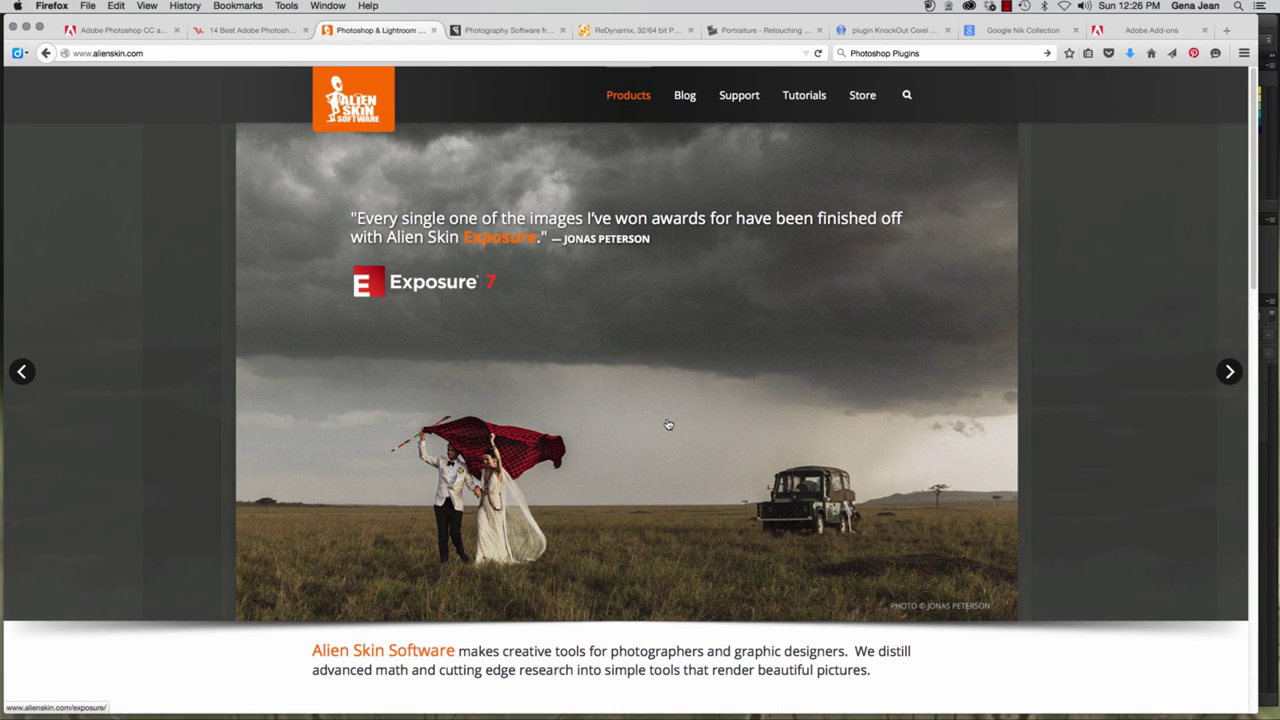
click(533, 33)
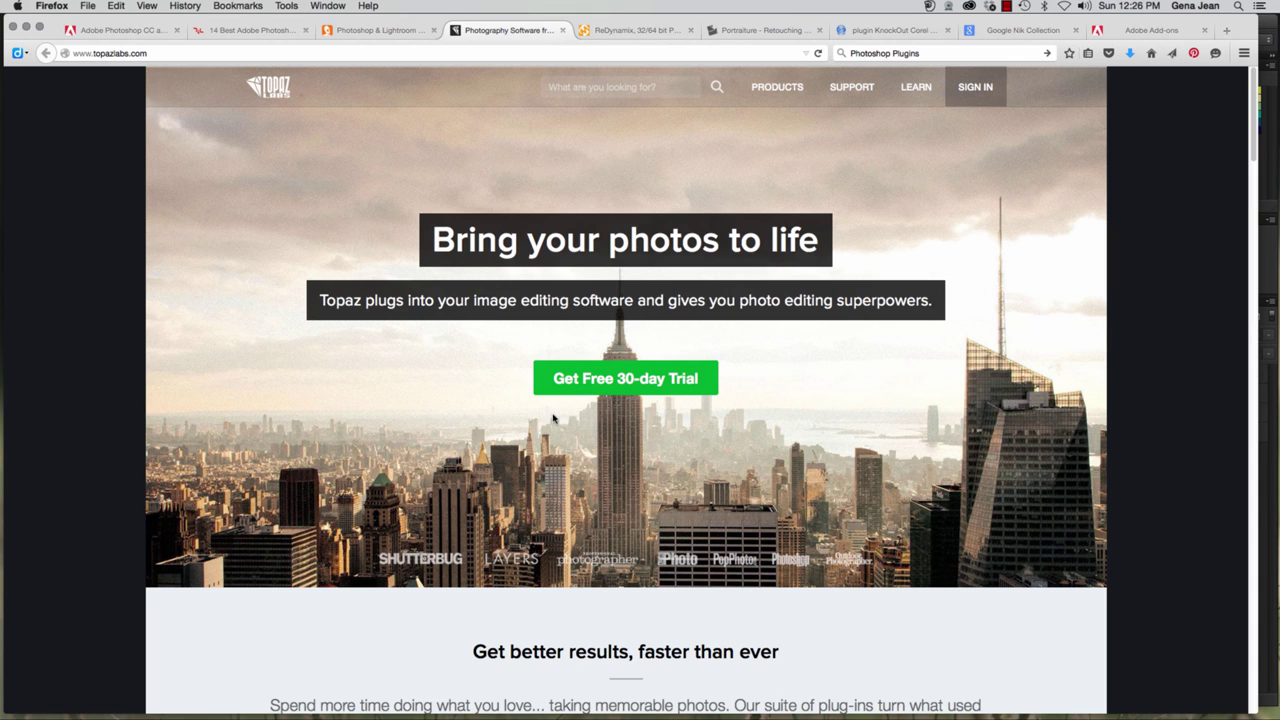
View the Topaz Glow, Impression, Adjust and ReMask demos on the Topaz Labs homepage.
scroll(552, 420, down, 10)
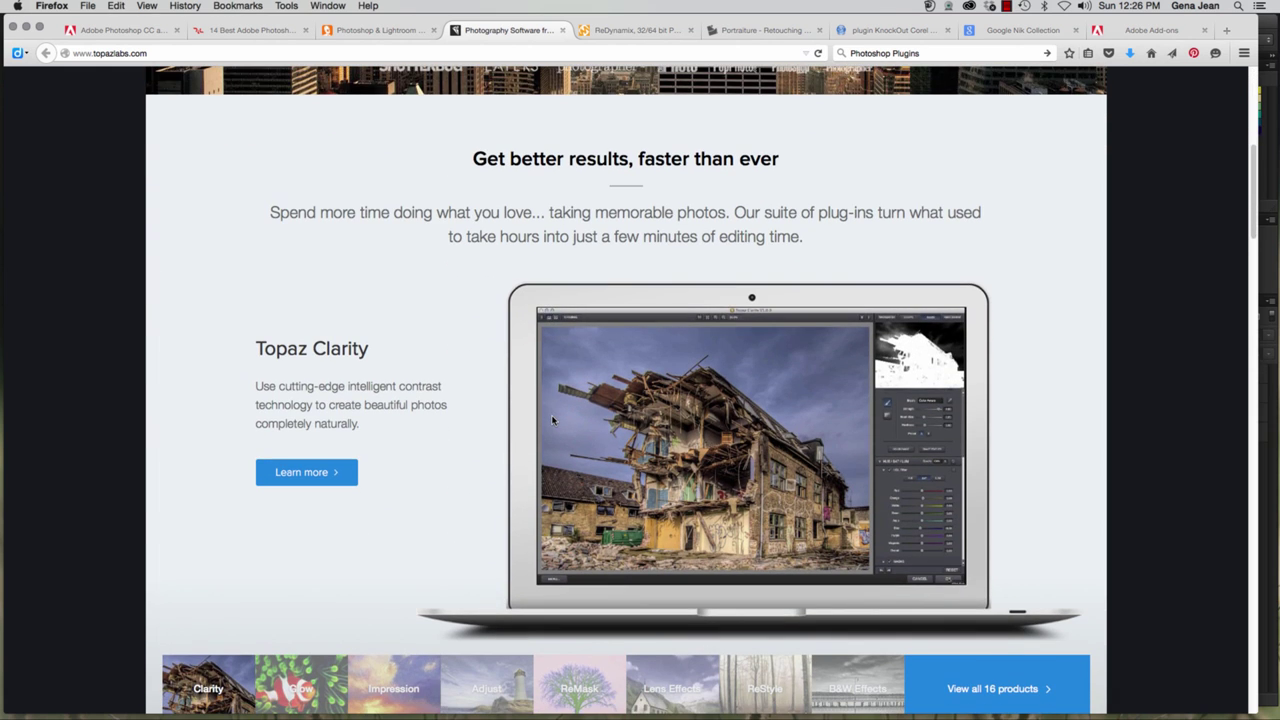
scroll(550, 415, down, 4)
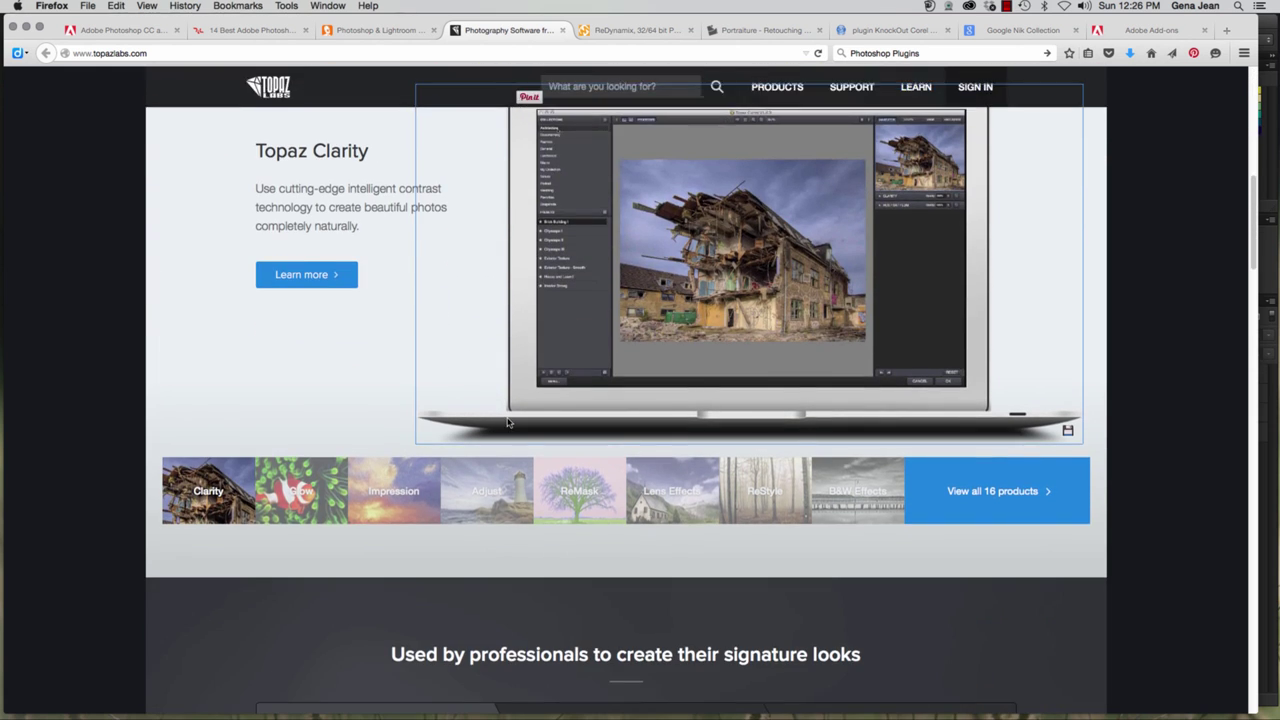
scroll(507, 423, up, 3)
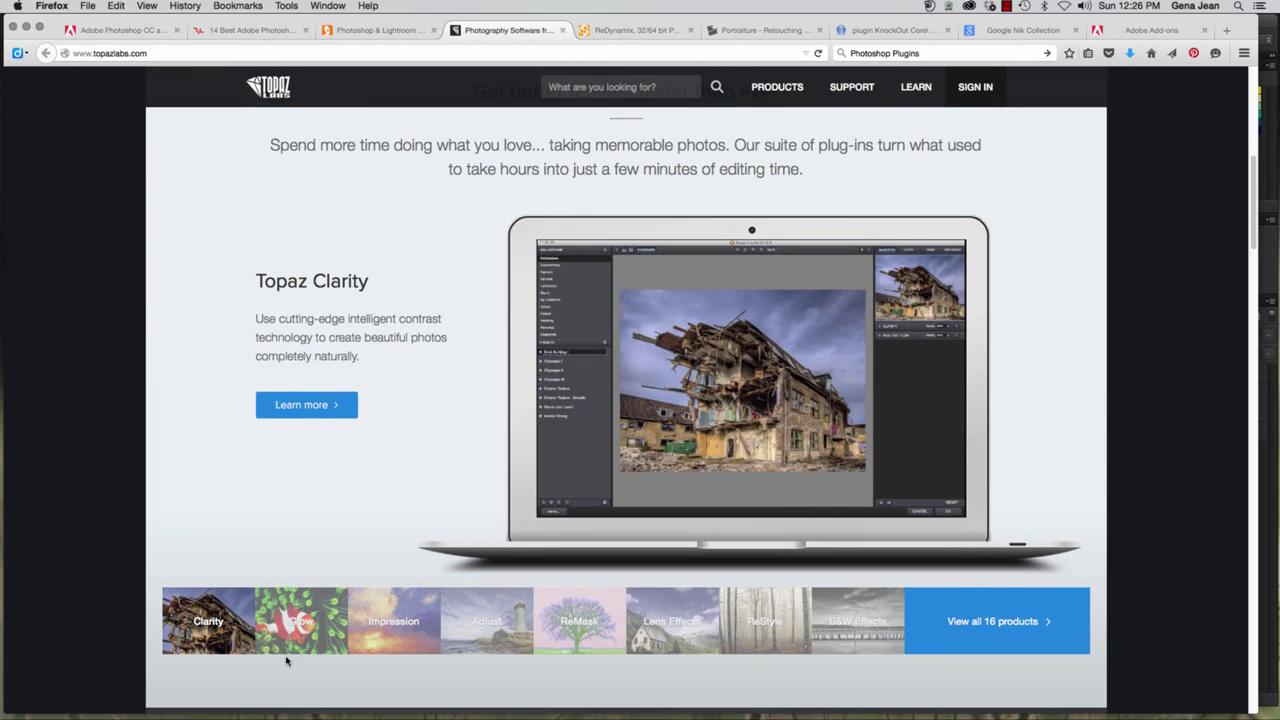
click(302, 648)
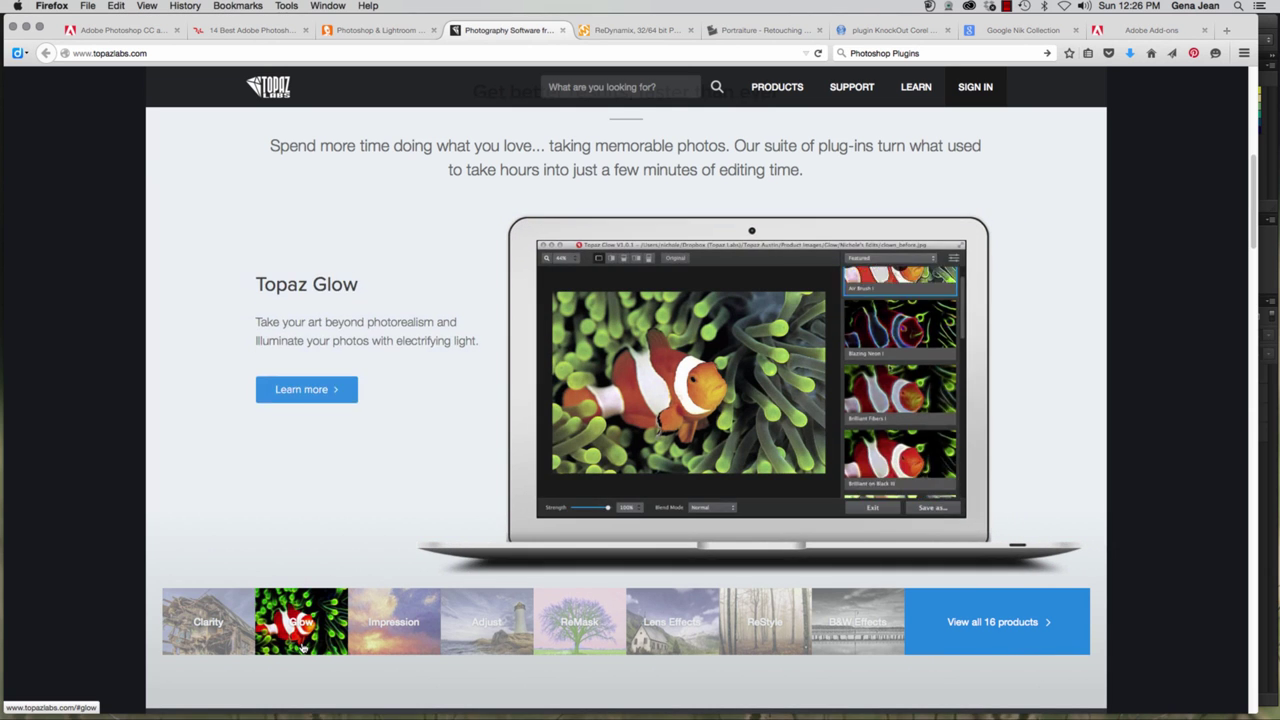
click(421, 641)
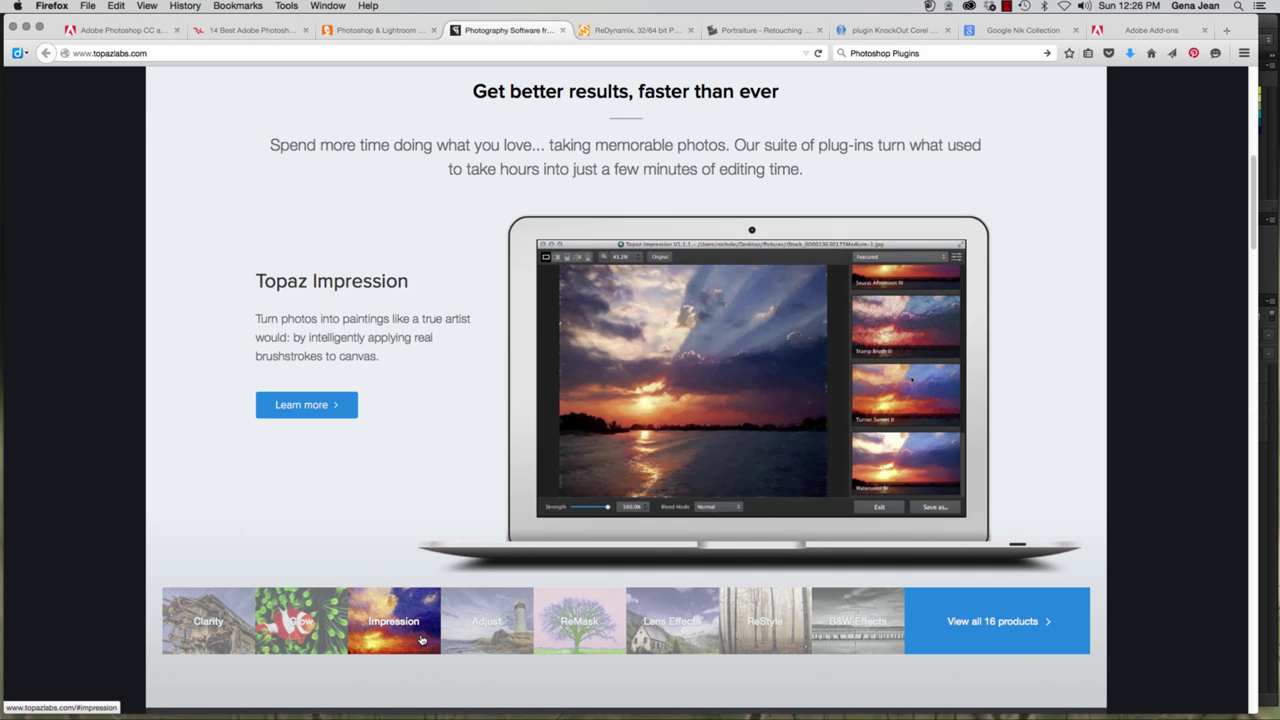
click(487, 640)
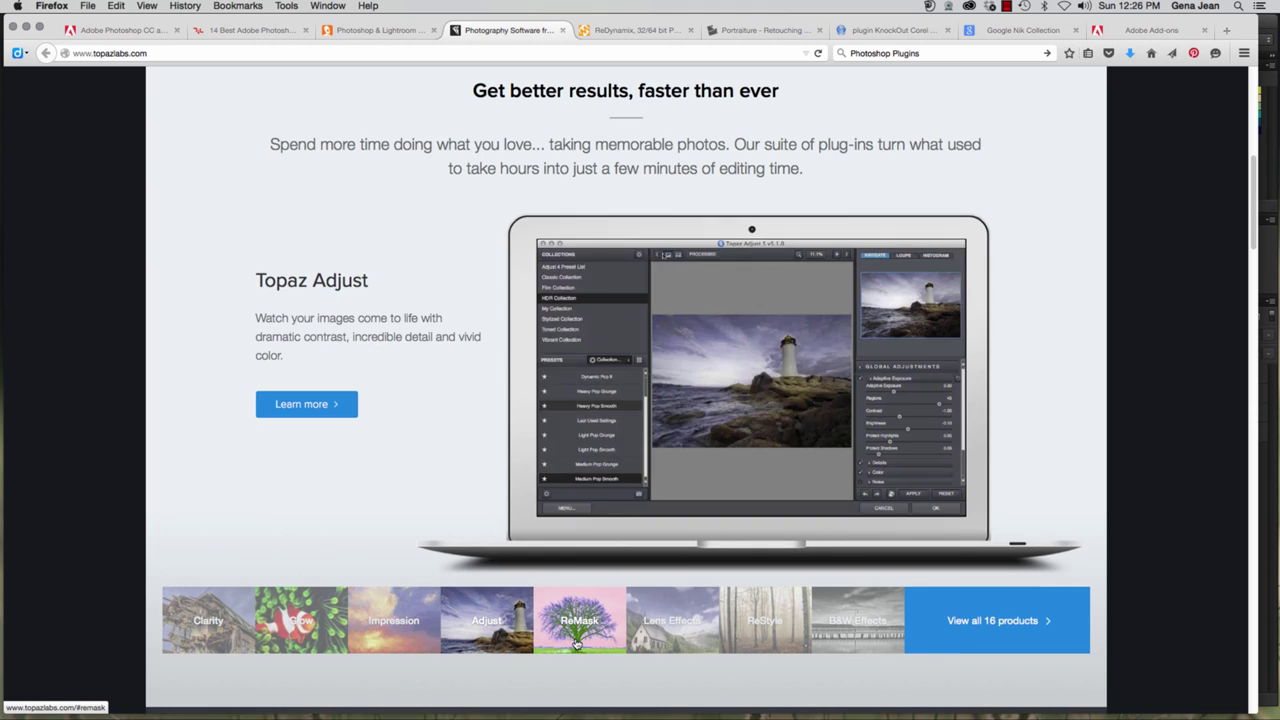
click(576, 643)
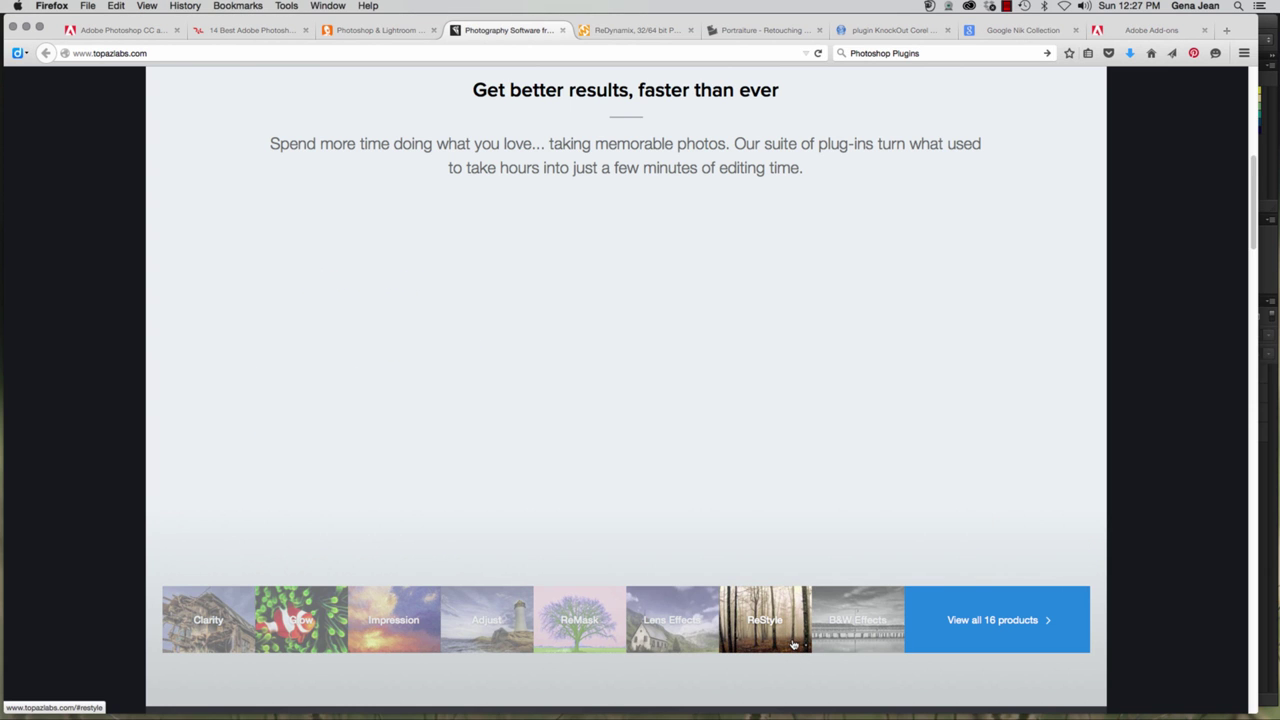
Open the Topaz Store and browse the $469.99 Photography Collection and individual plug-ins.
click(920, 630)
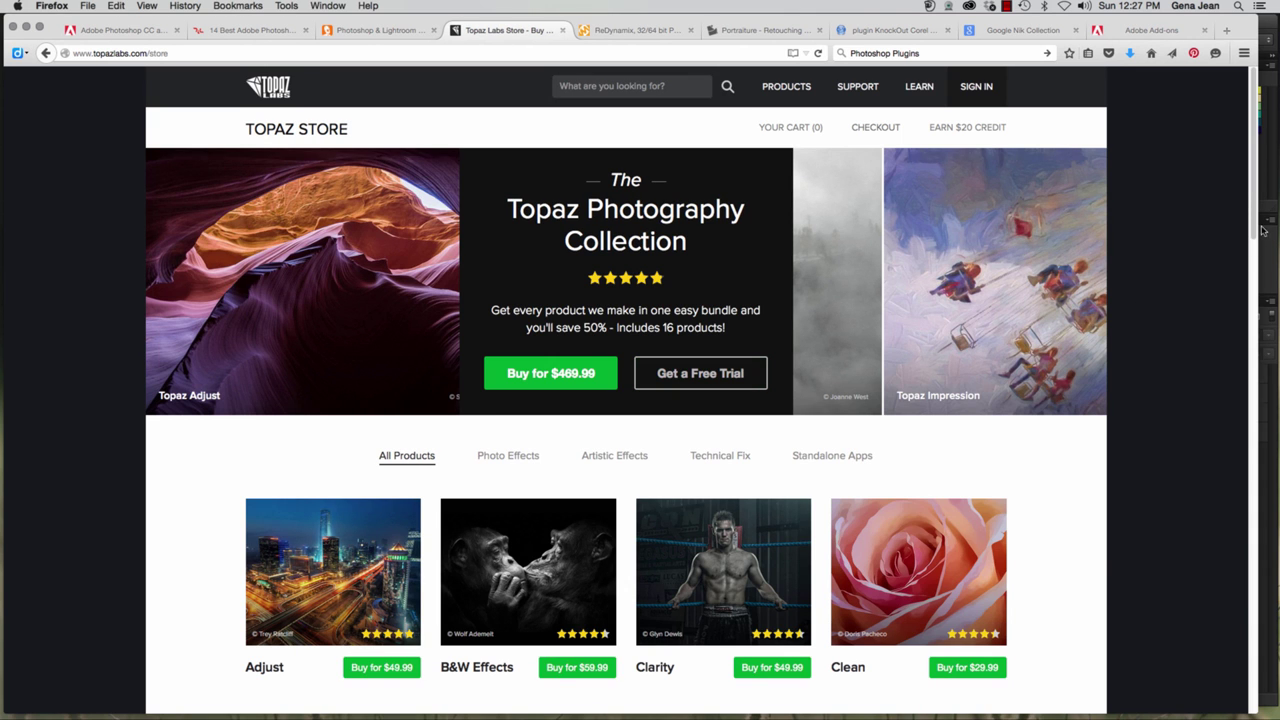
drag(1256, 230, 1237, 413)
scroll(1237, 413, down, 1)
scroll(1237, 413, down, 5)
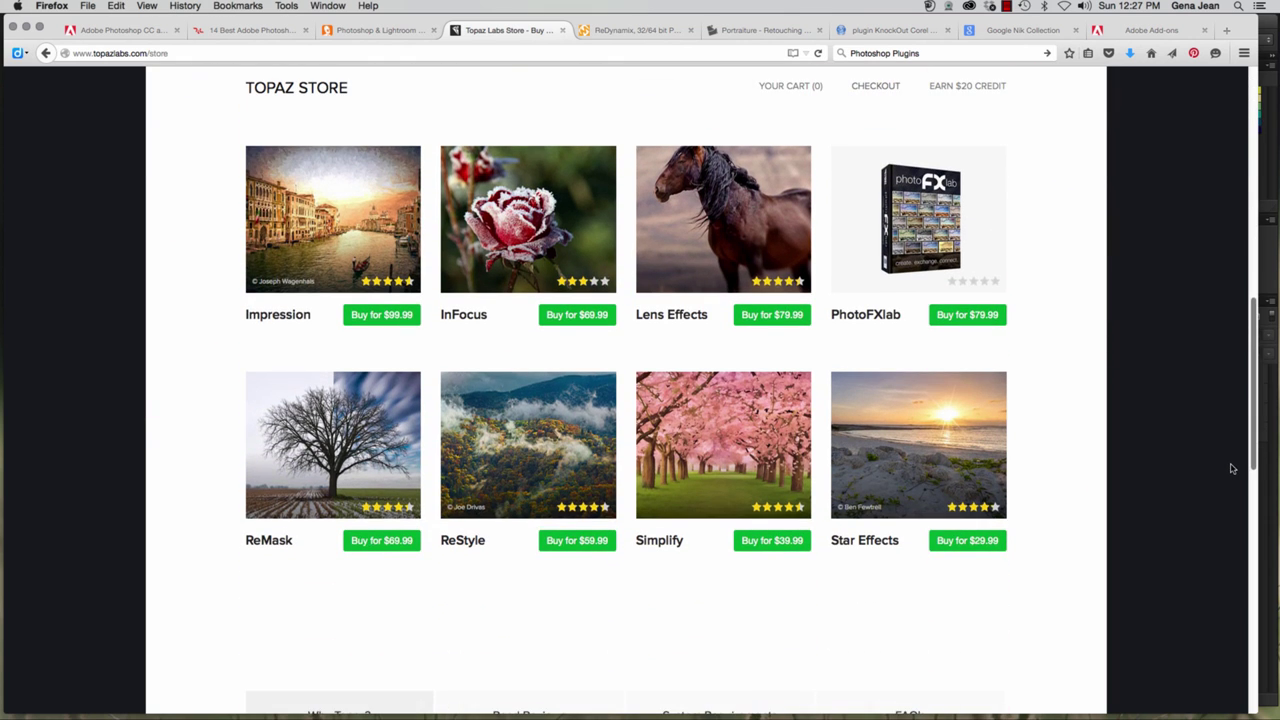
scroll(1230, 420, up, 15)
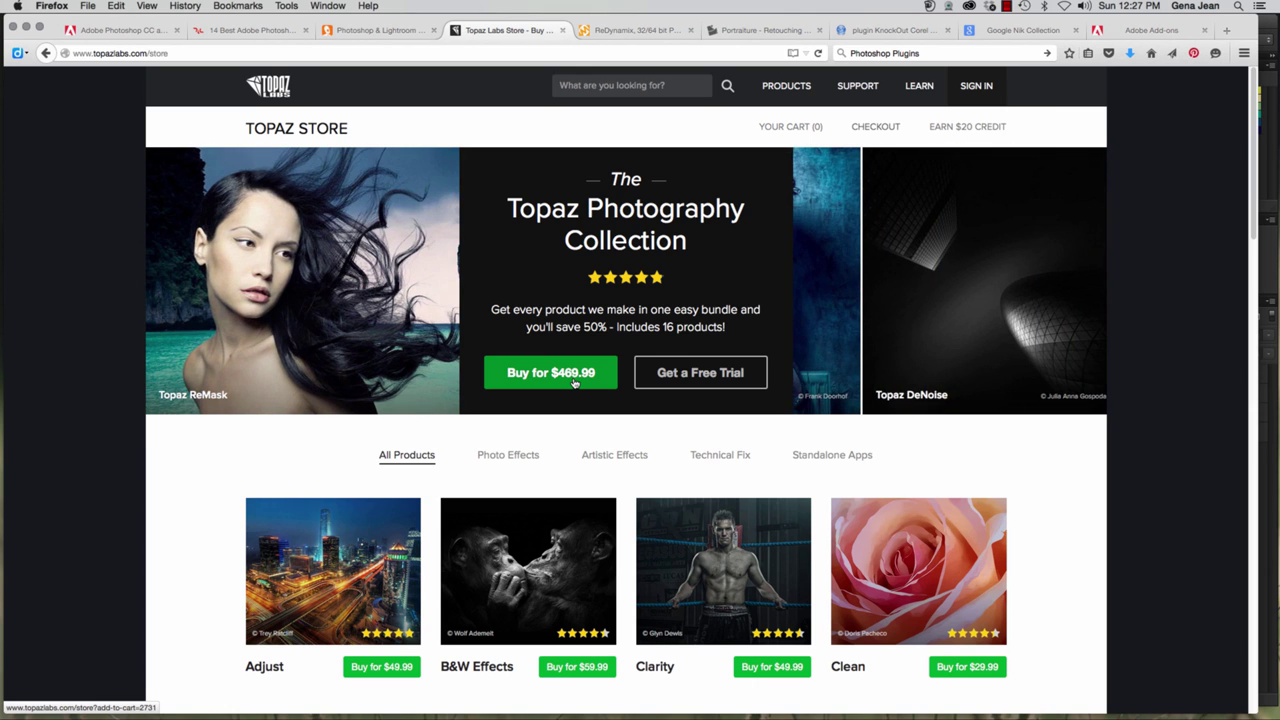
Read the Mediachance ReDynamix page, then go to Imagenomic's Portraiture page.
click(637, 30)
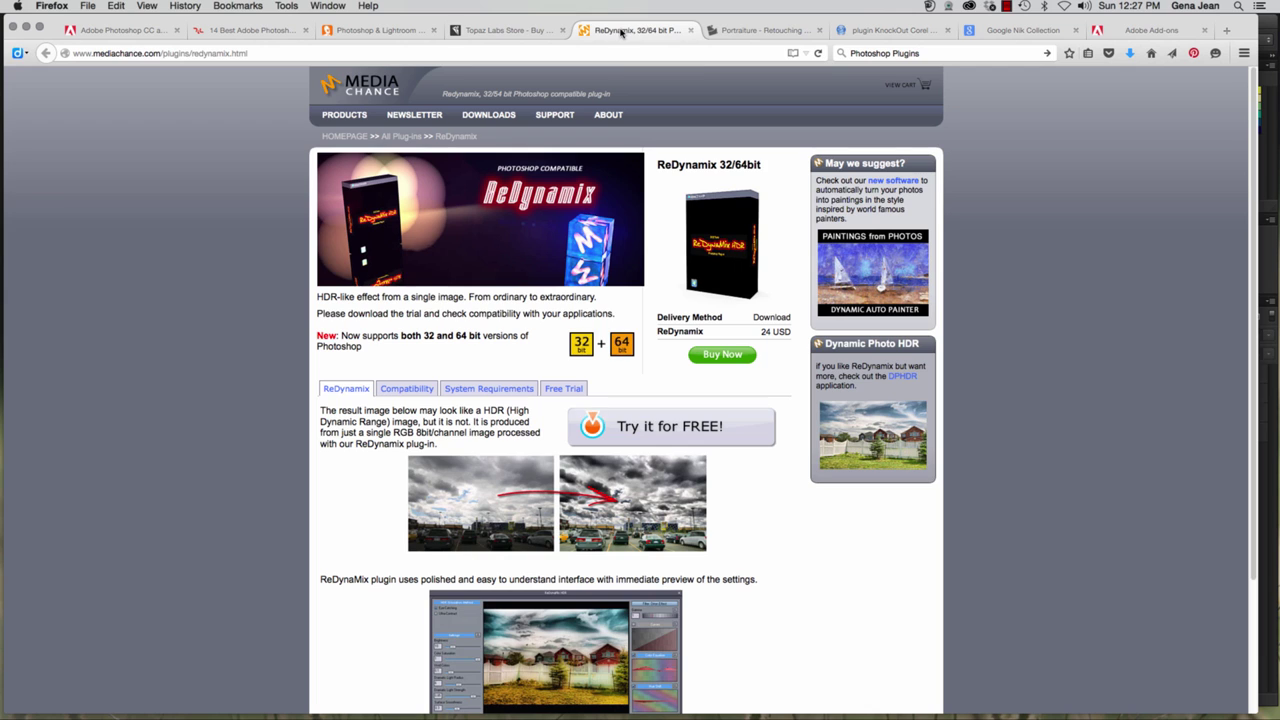
scroll(923, 391, down, 3)
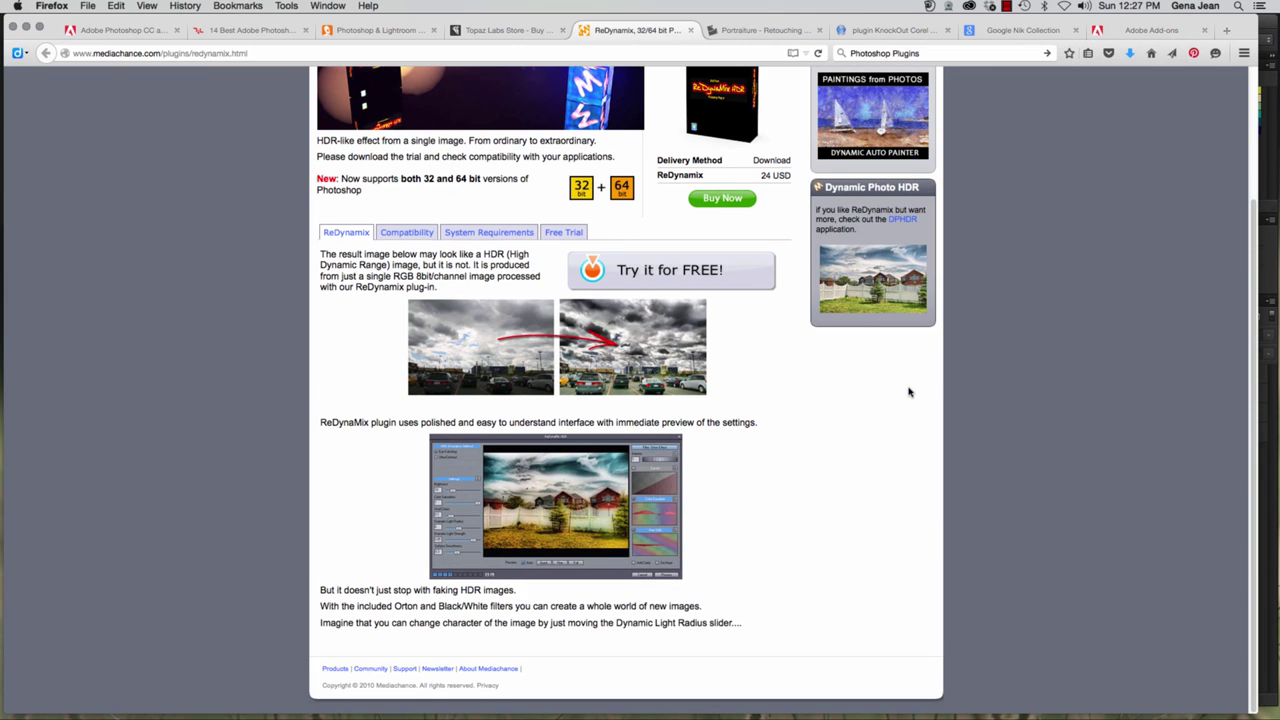
scroll(909, 391, up, 3)
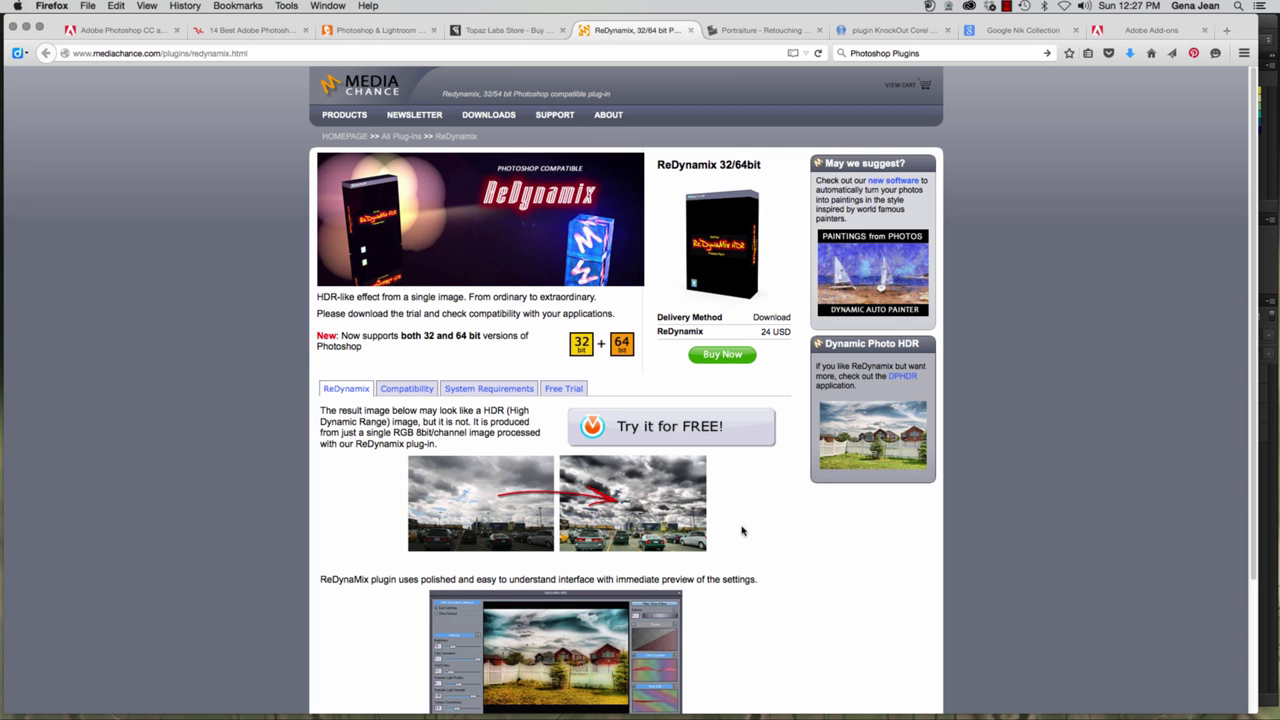
scroll(804, 608, down, 2)
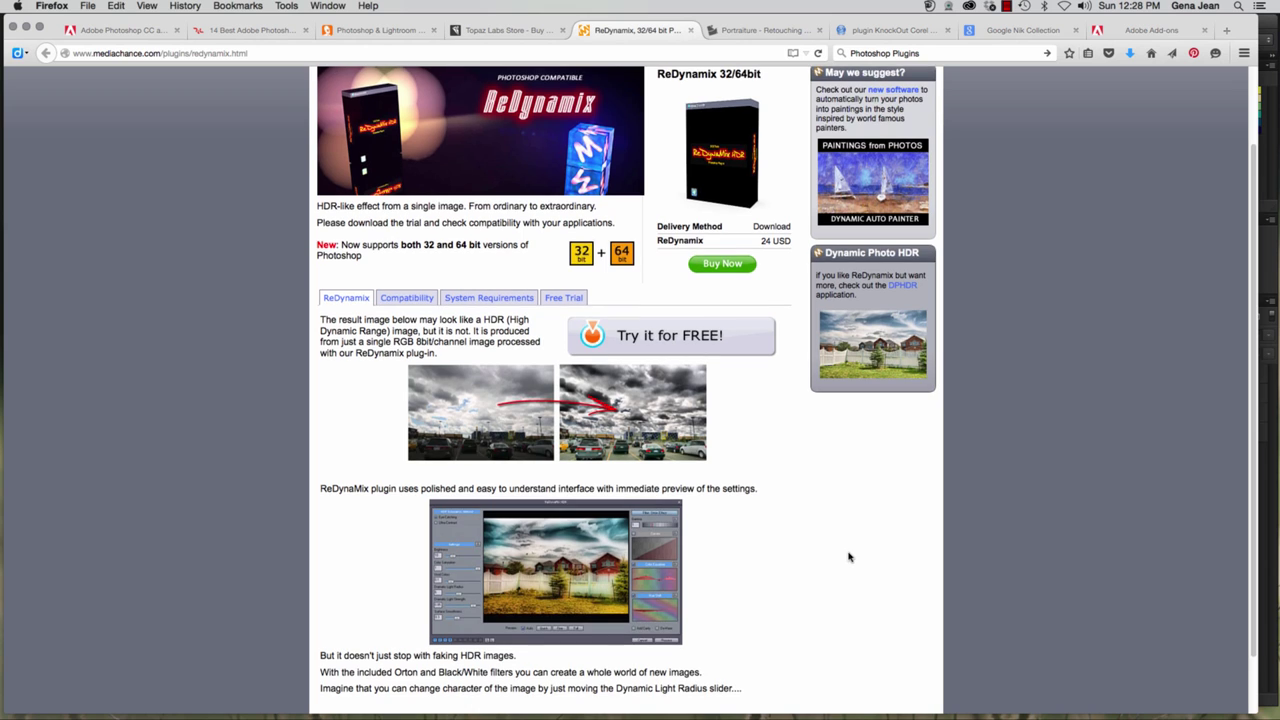
scroll(850, 557, down, 1)
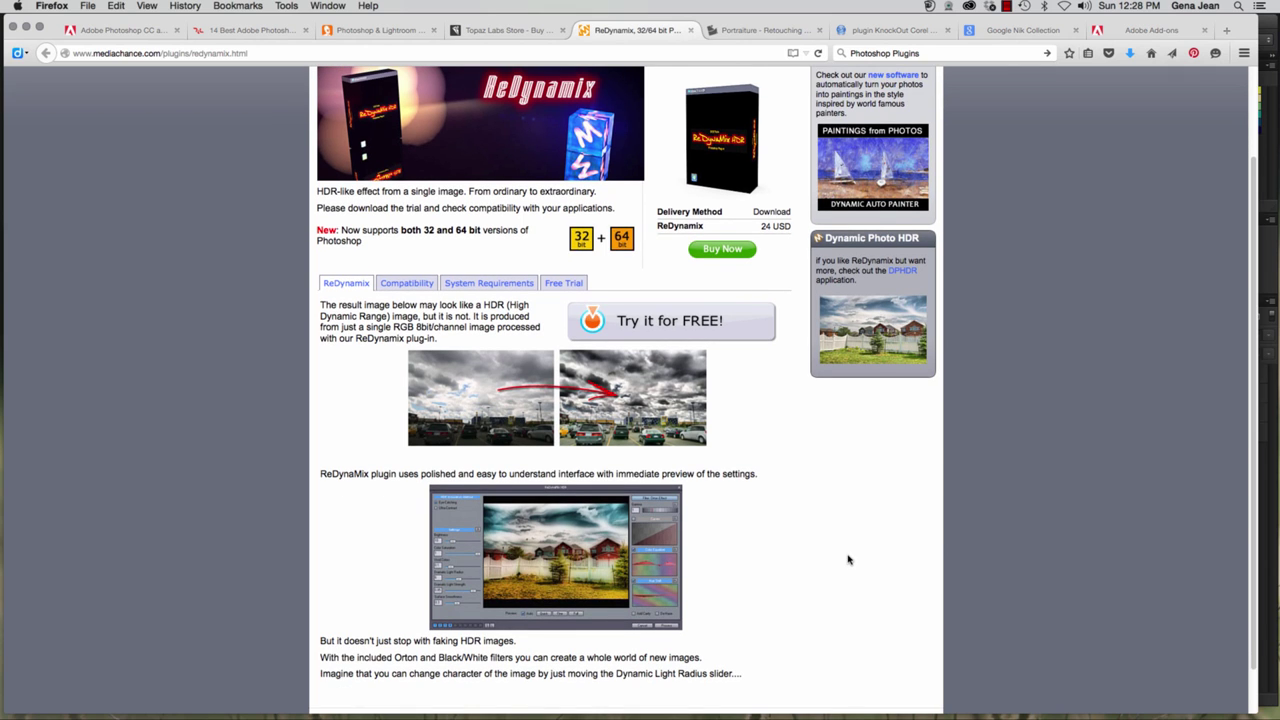
click(763, 28)
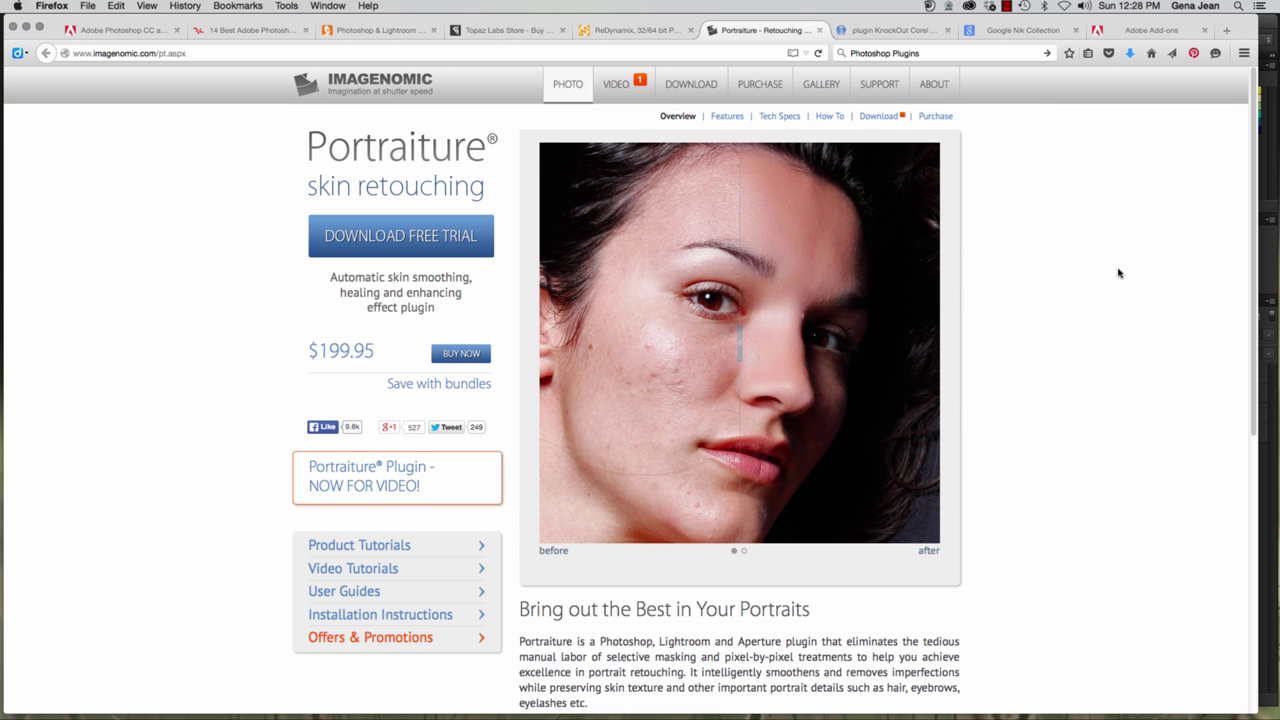
Check Portraiture's before/after preview, then view the Corel KnockOut and Google Nik Collection pages.
scroll(1118, 273, down, 10)
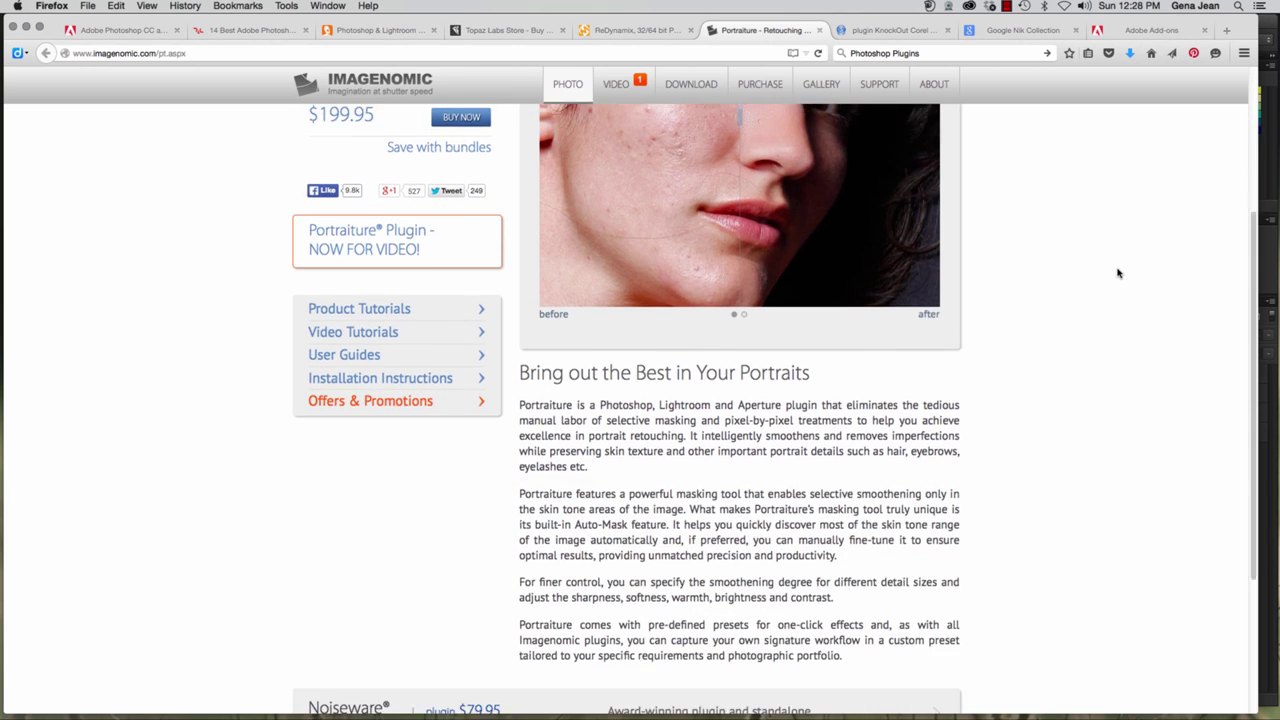
scroll(1118, 273, up, 10)
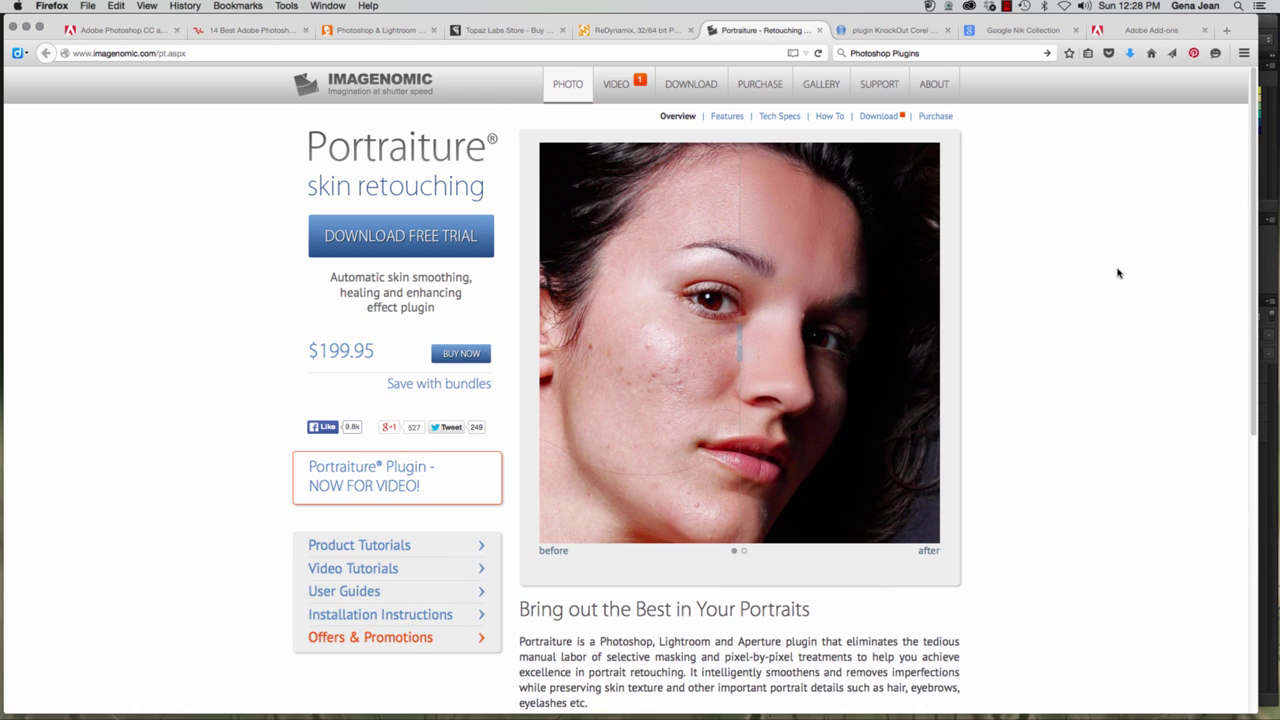
mouse_move(798, 421)
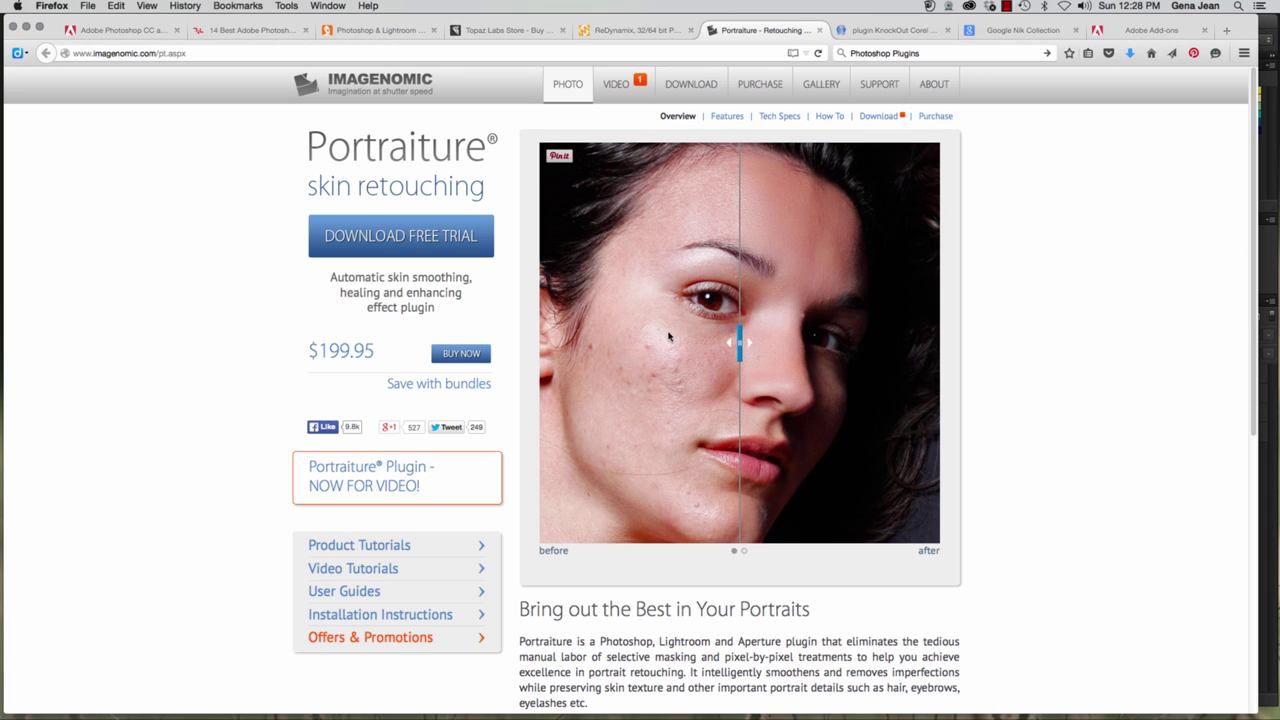
click(900, 32)
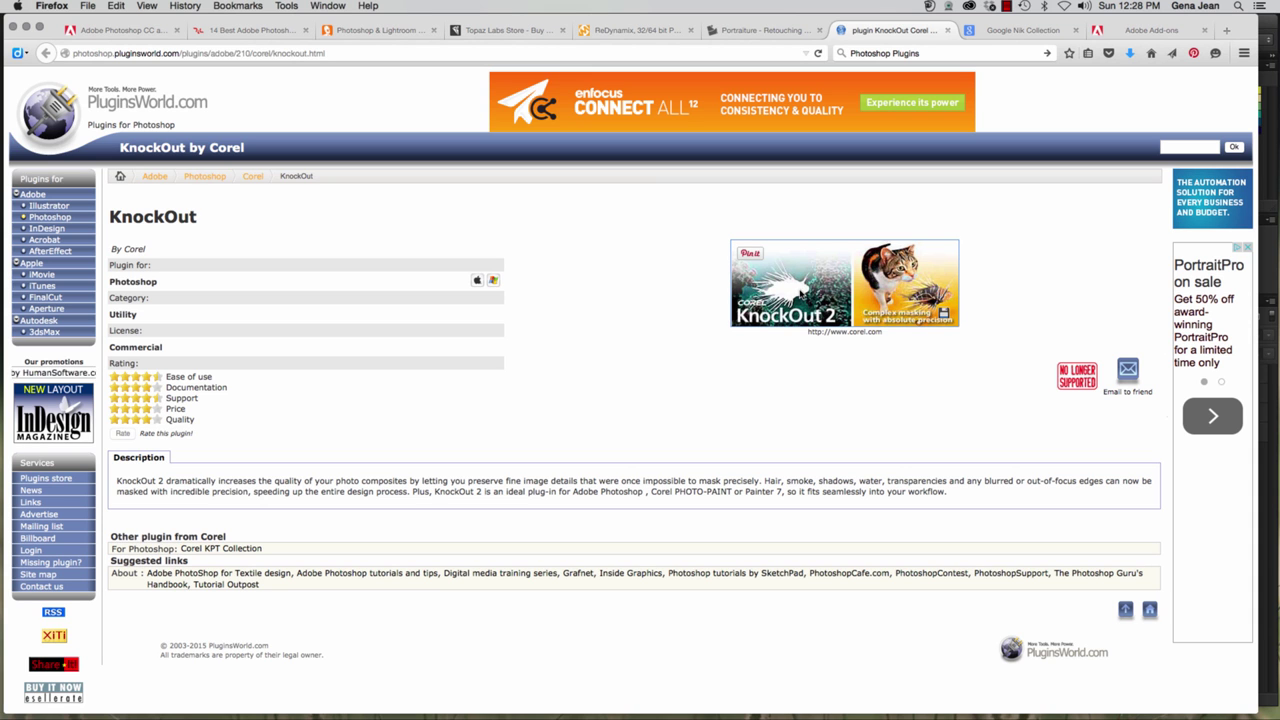
click(1020, 30)
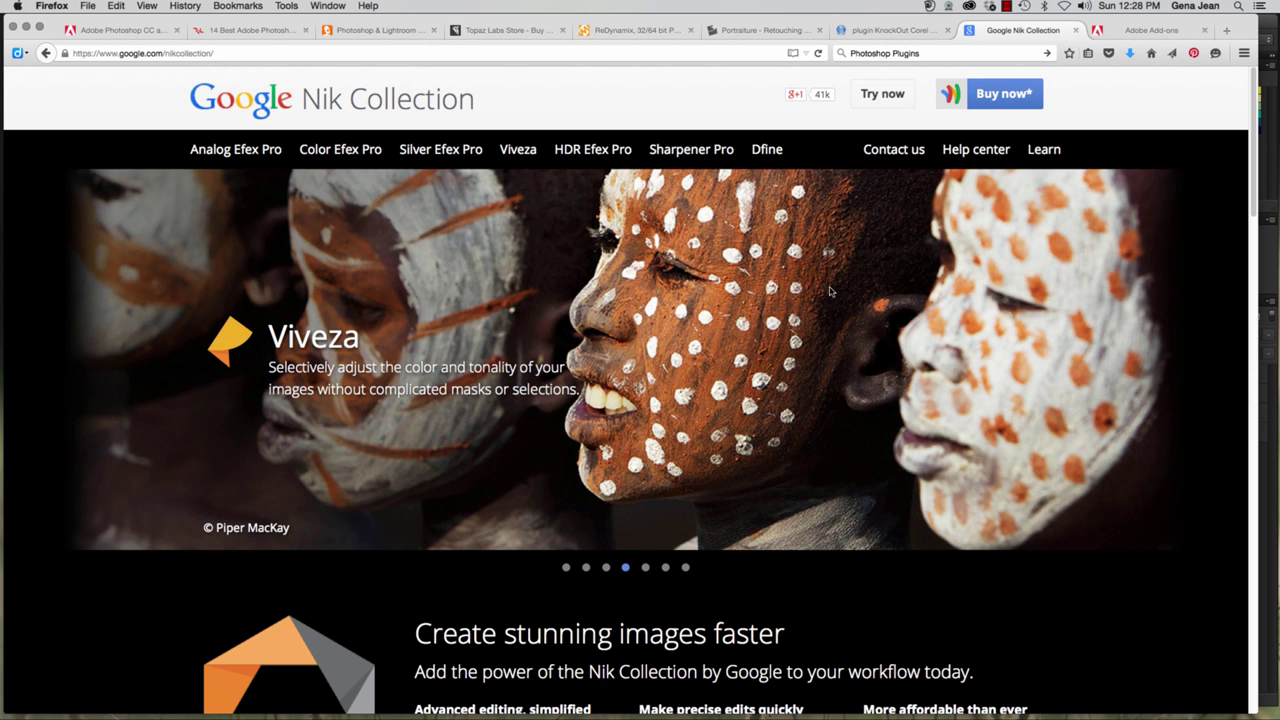
Browse the Nik Collection plug-in list, then return to Photoshop with balloons.psd.
scroll(703, 295, down, 5)
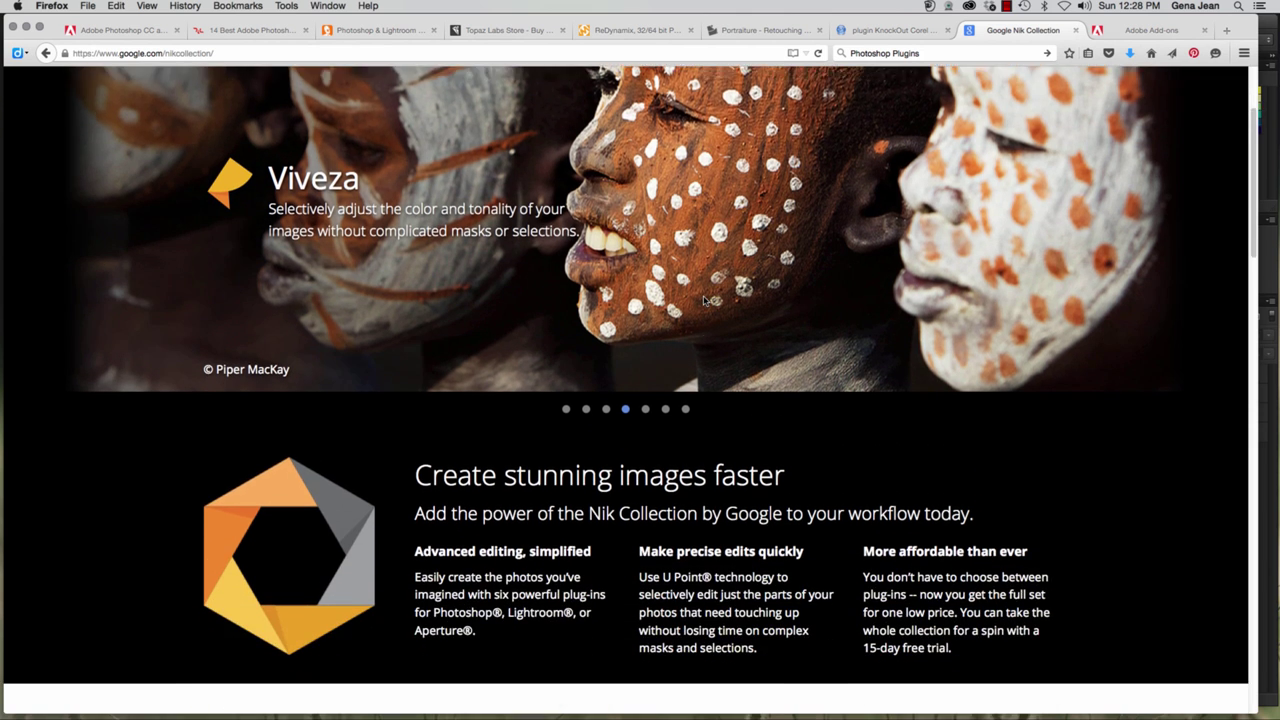
scroll(703, 295, down, 3)
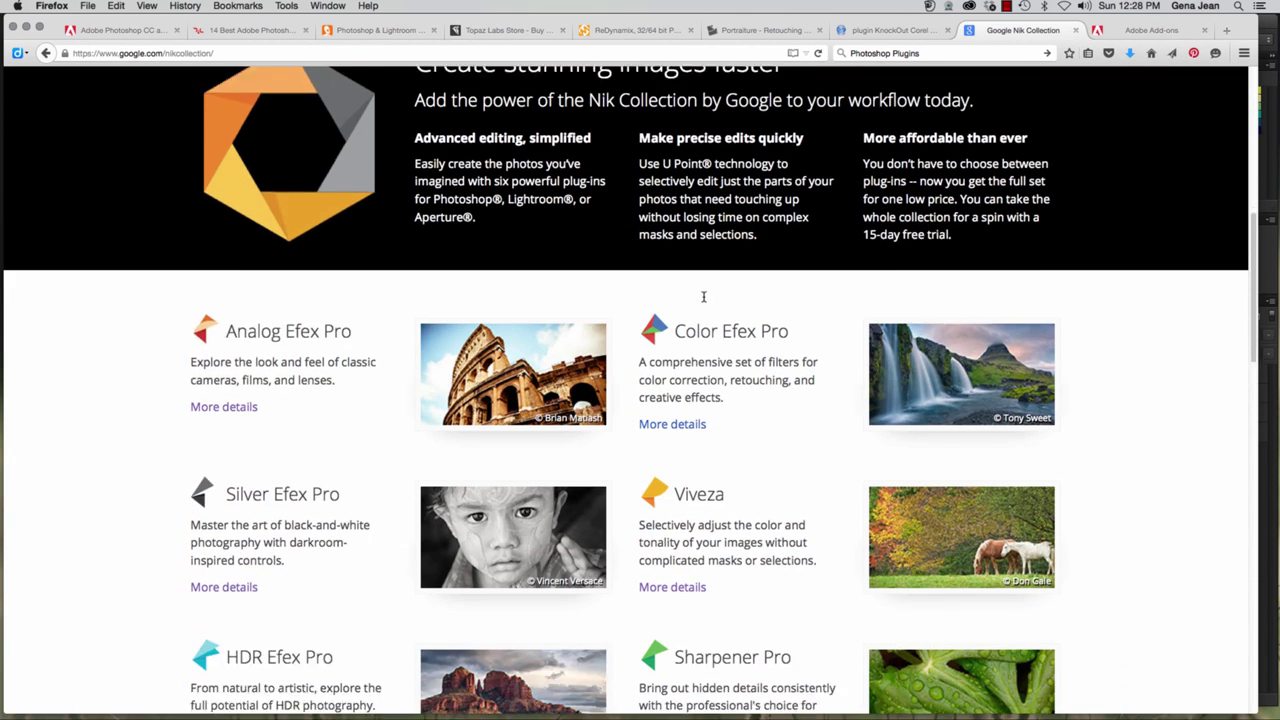
scroll(345, 238, up, 1)
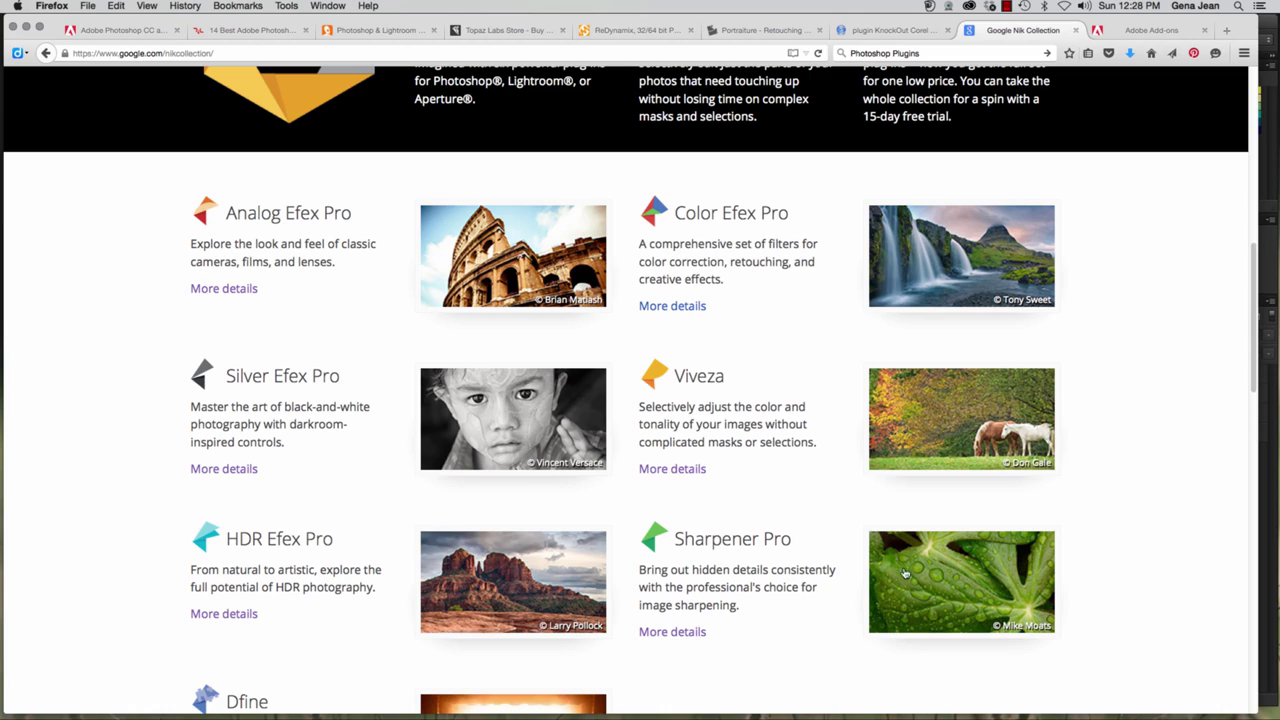
scroll(820, 486, down, 3)
scroll(820, 486, down, 2)
scroll(820, 486, up, 12)
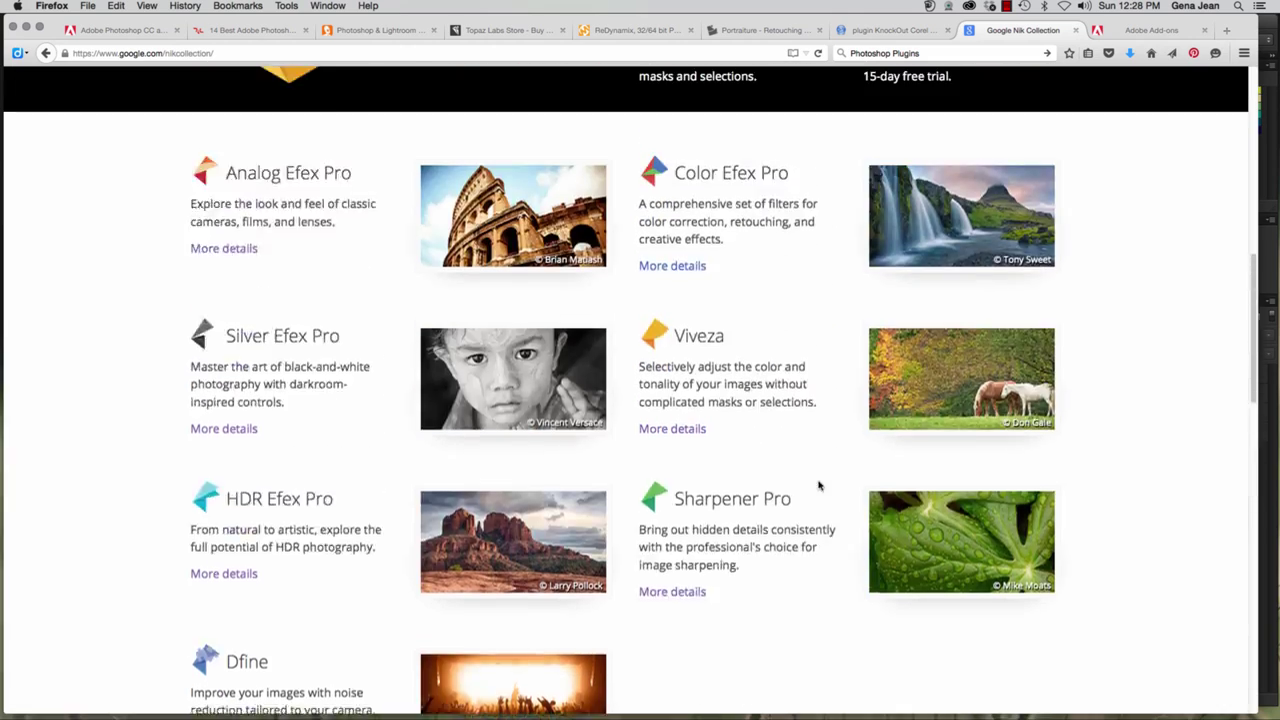
scroll(817, 478, up, 1)
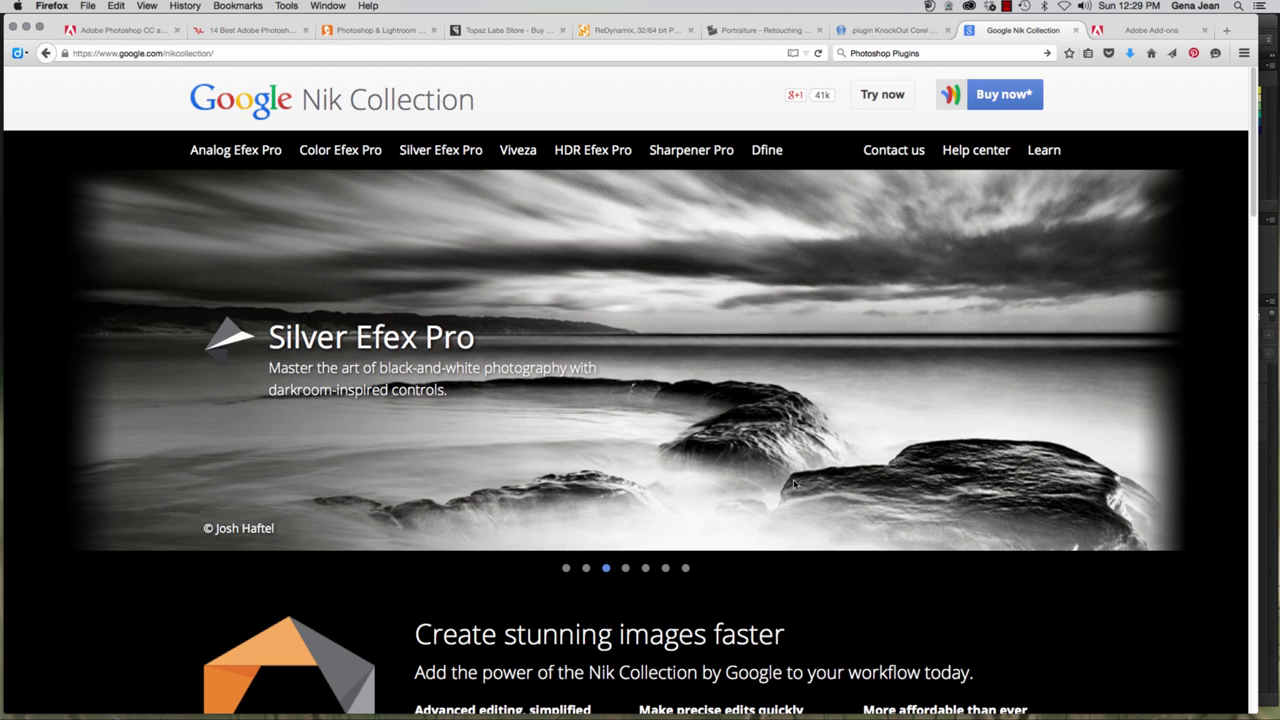
key(super+Tab)
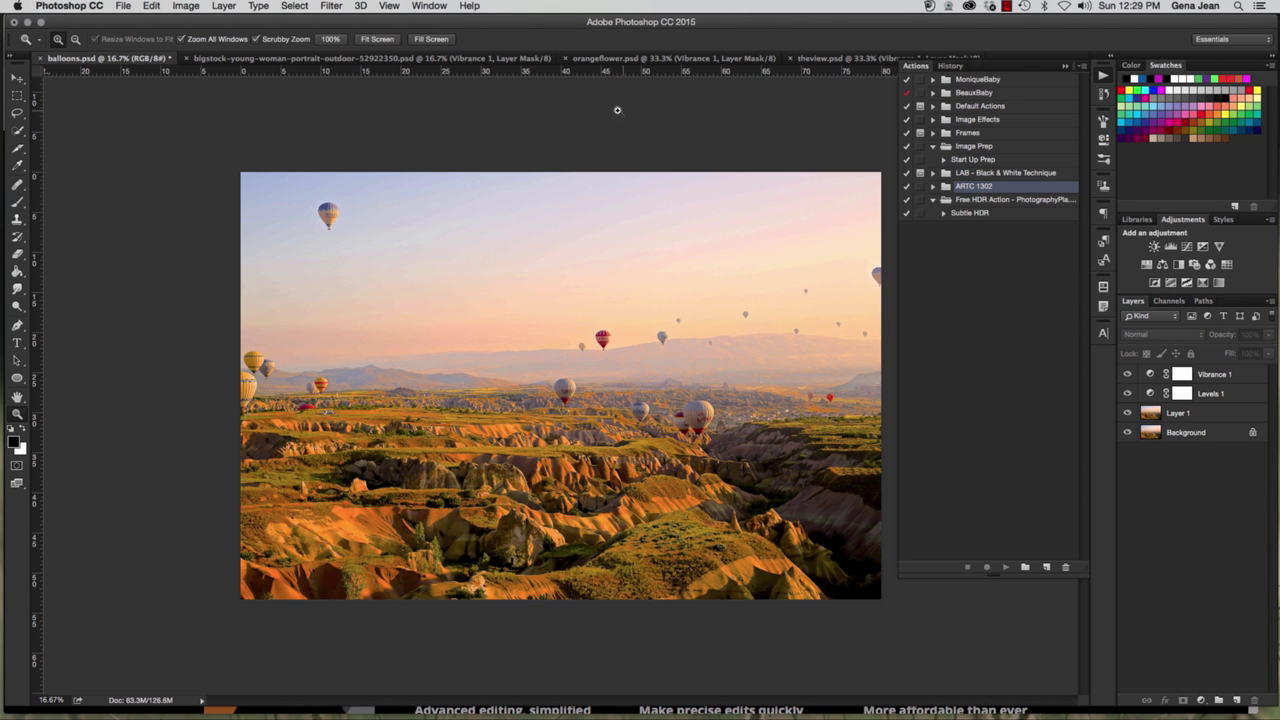
Select Layer 1 of balloons.psd and bring up the Filter > Nik Collection submenu.
click(333, 7)
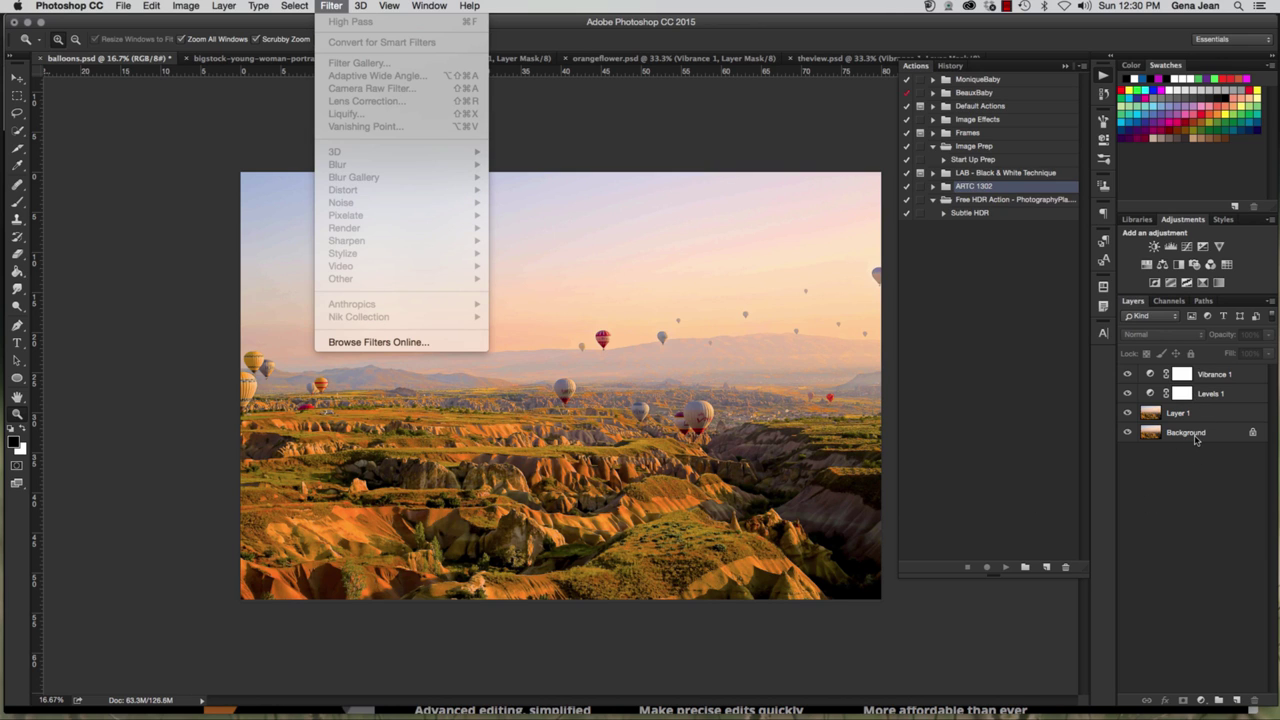
click(1197, 476)
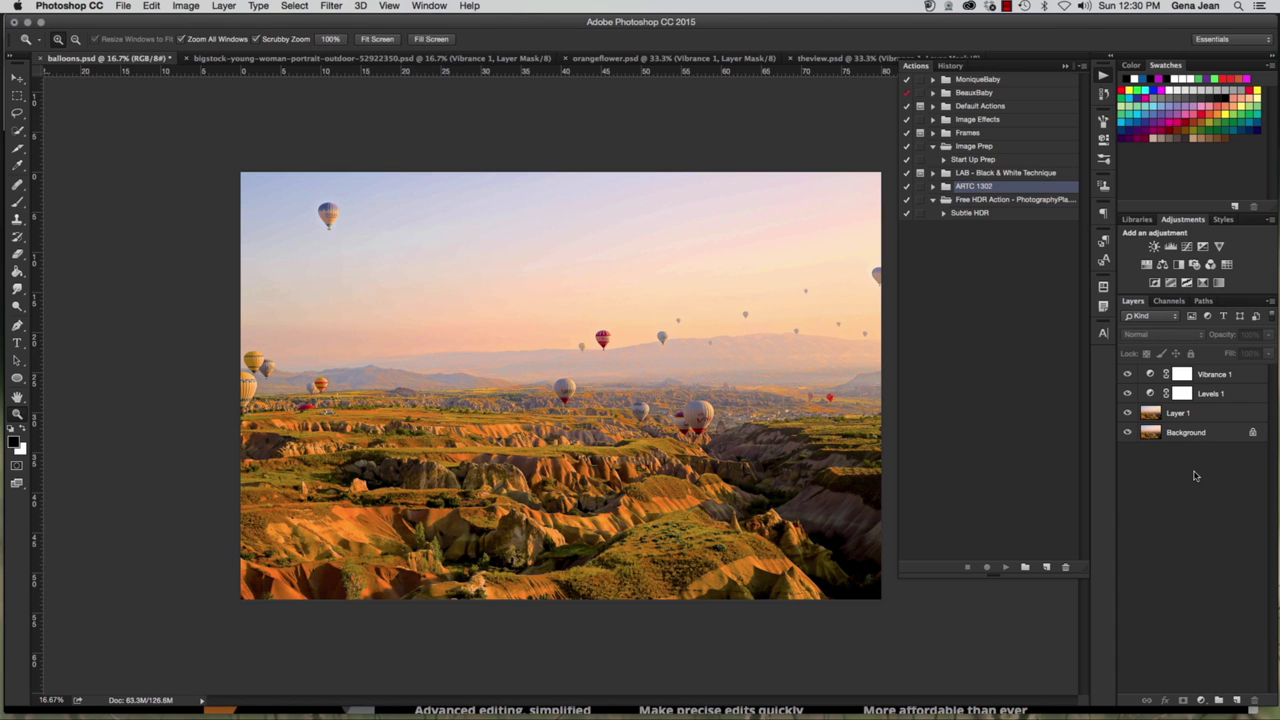
click(1172, 416)
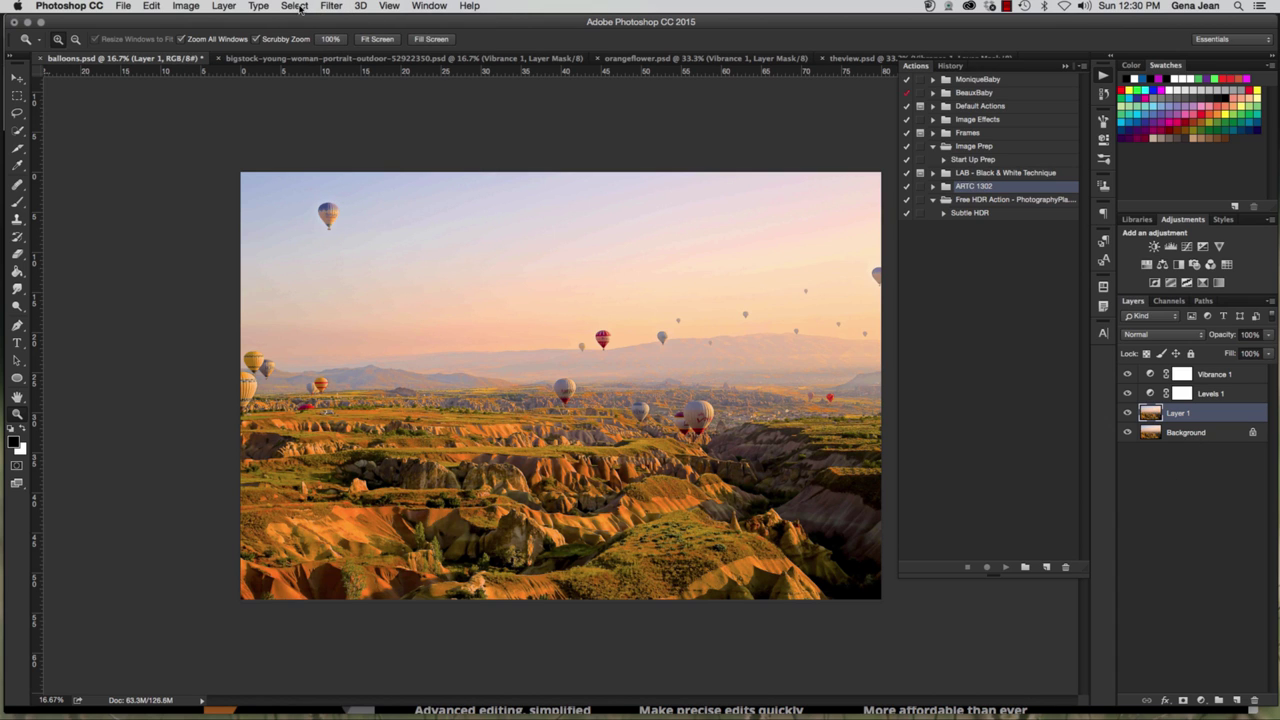
click(331, 6)
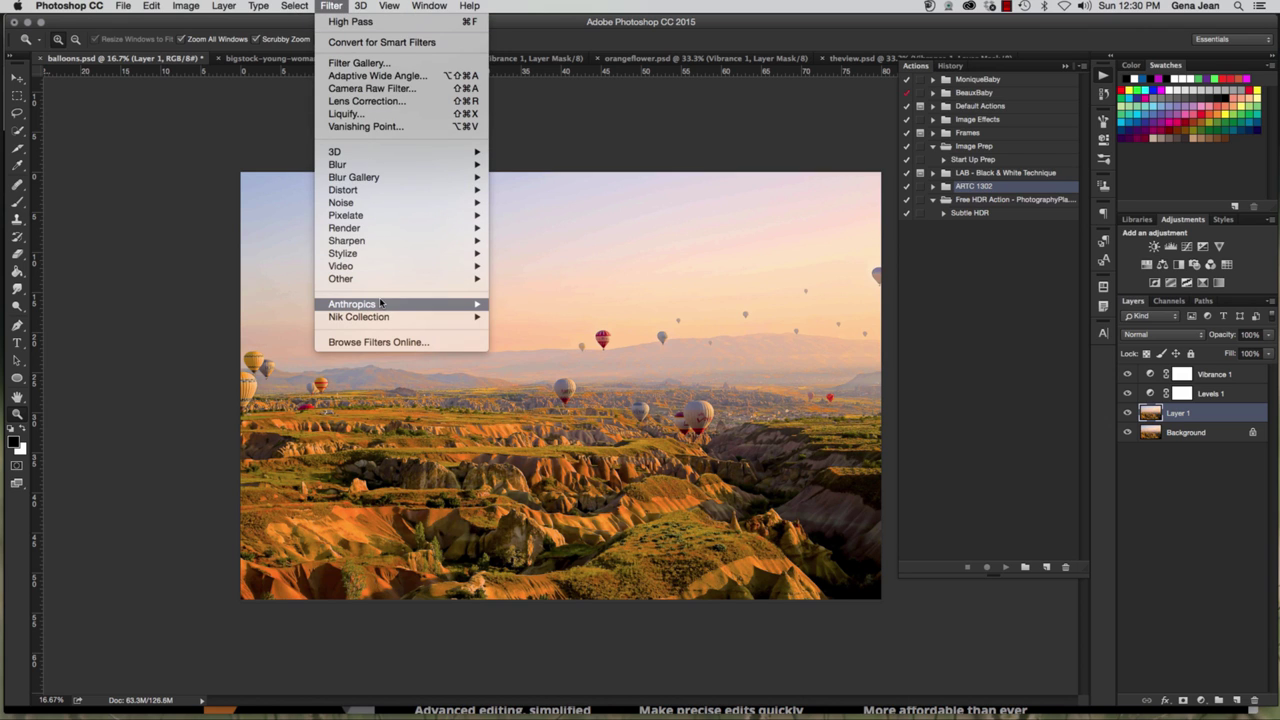
mouse_move(381, 303)
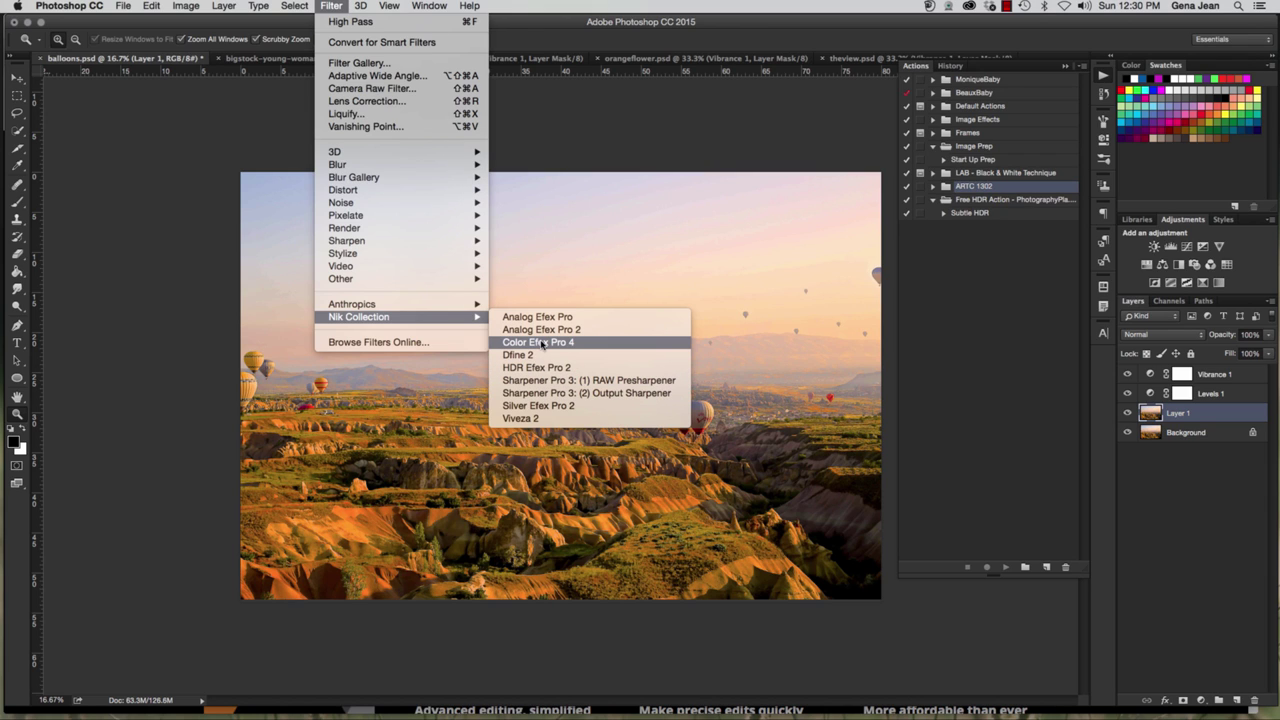
Launch Silver Efex Pro 2 on Layer 1 and browse the All, Modern, Favorites and Classic presets.
click(548, 407)
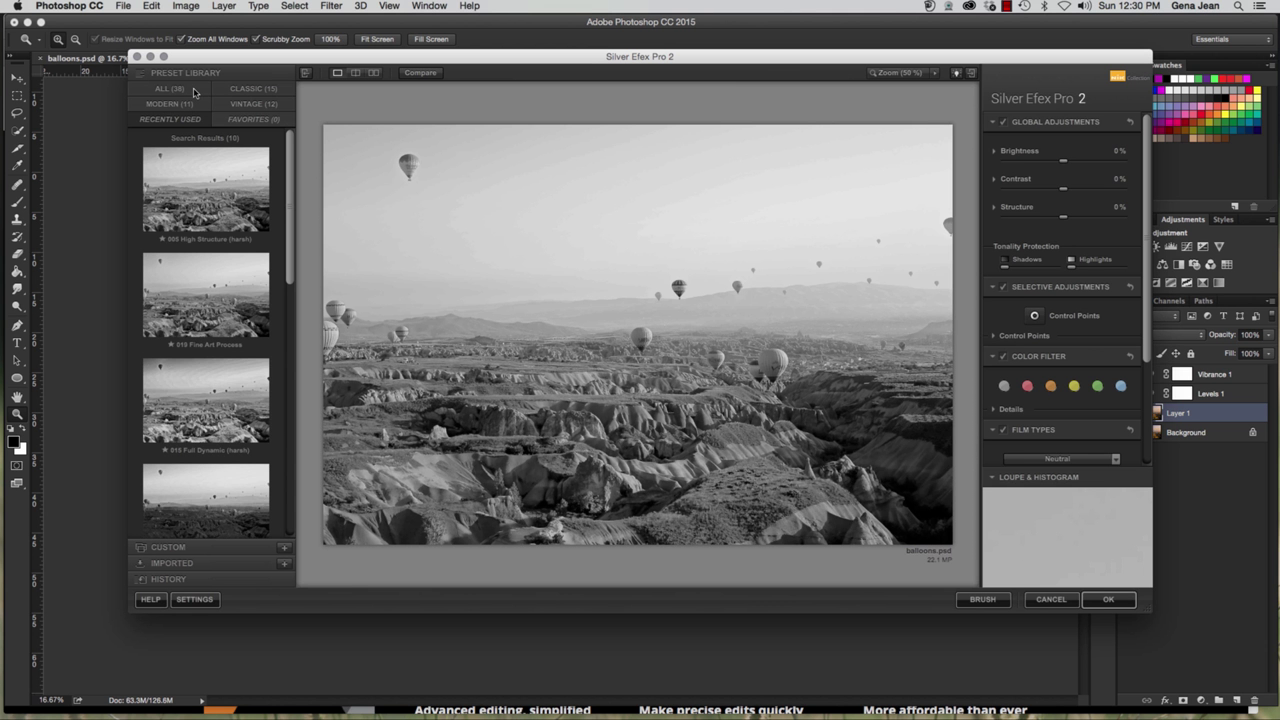
click(192, 90)
click(192, 104)
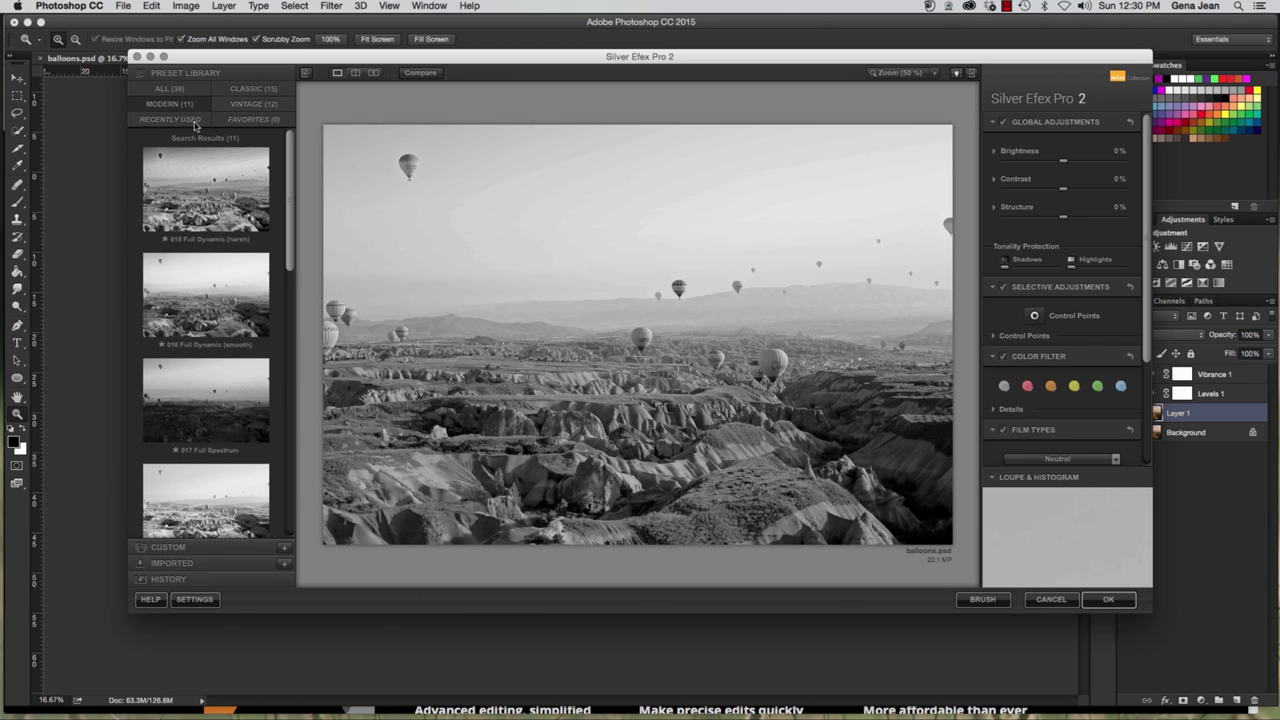
click(266, 119)
click(254, 88)
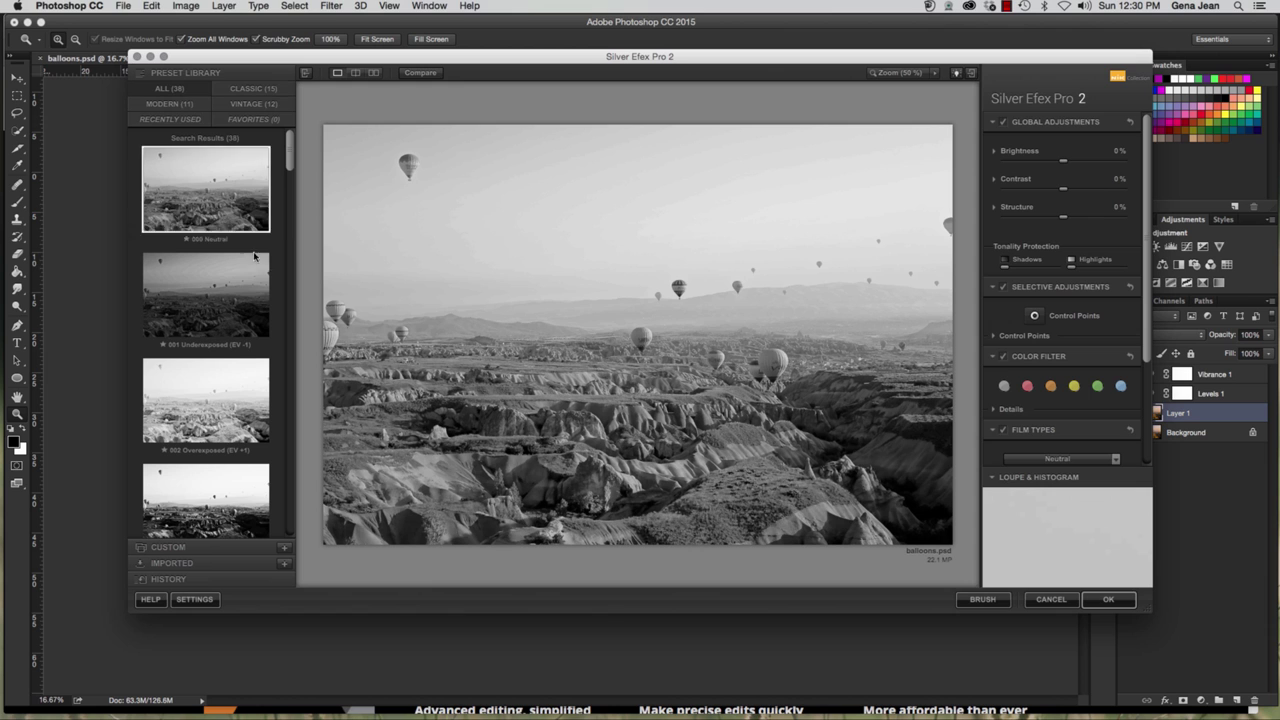
Try presets 001 Underexposed through 009 Low Key 1 on the balloon photo.
click(228, 292)
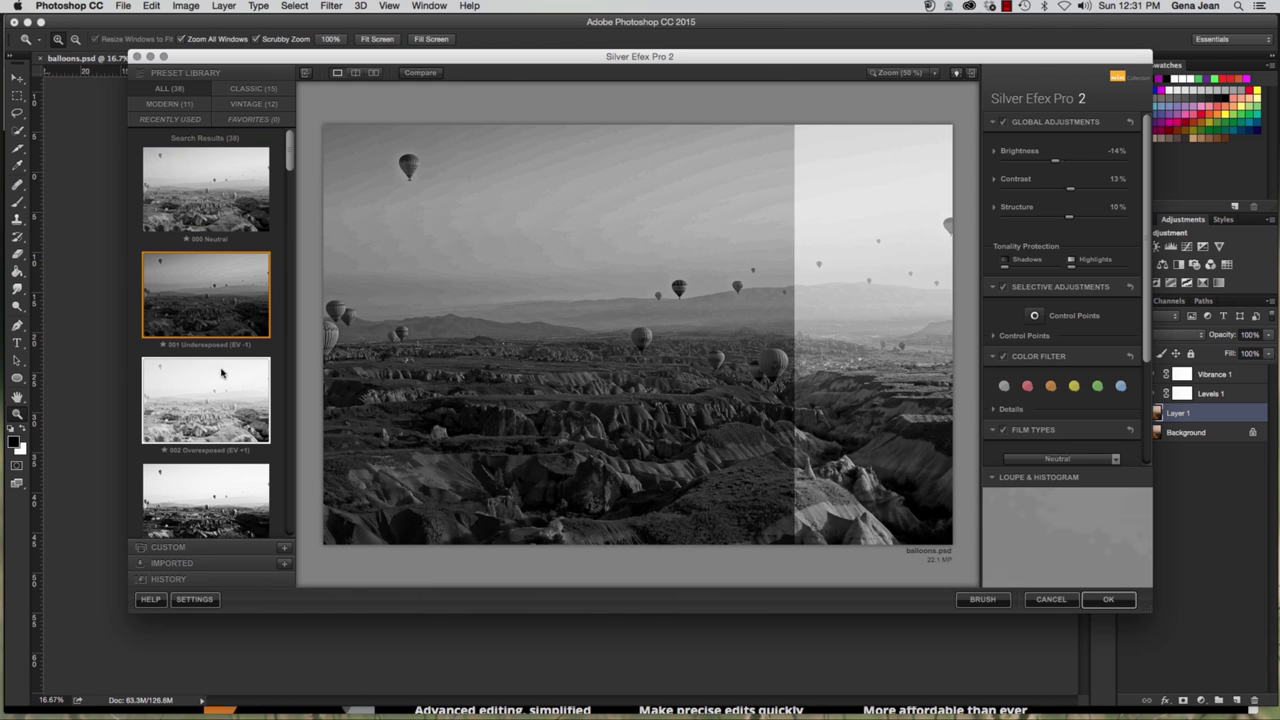
click(220, 374)
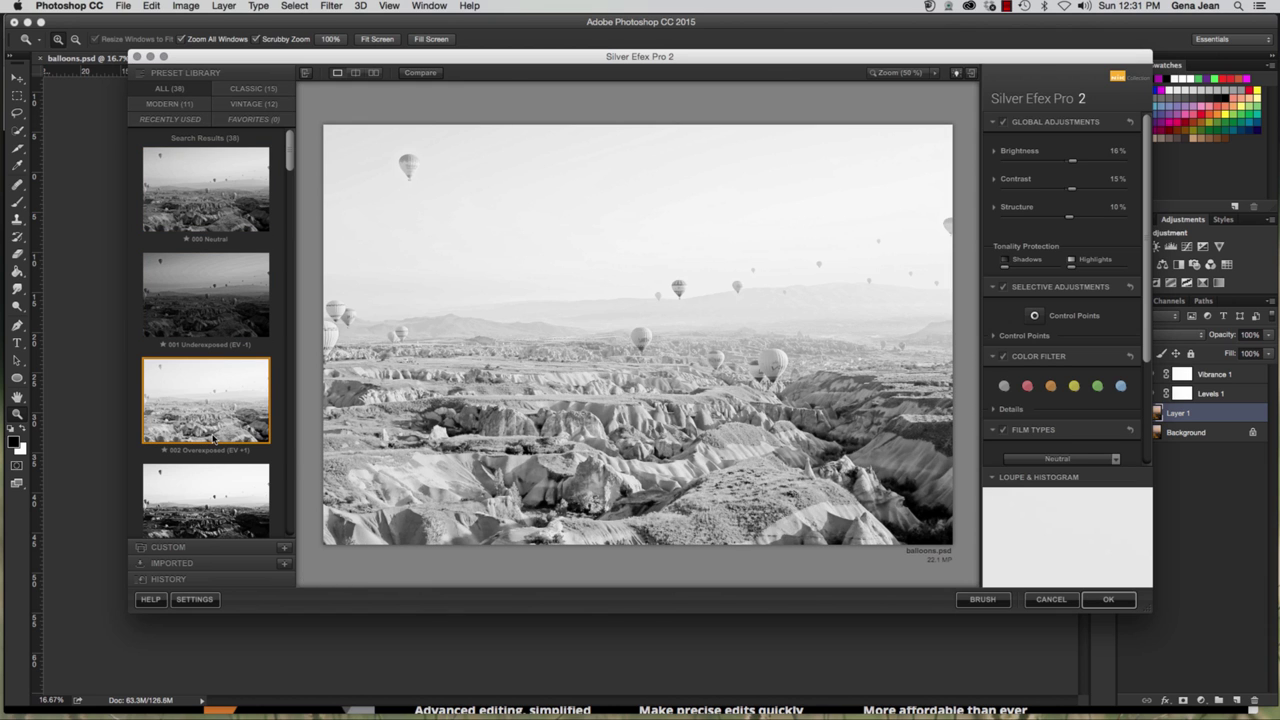
click(215, 496)
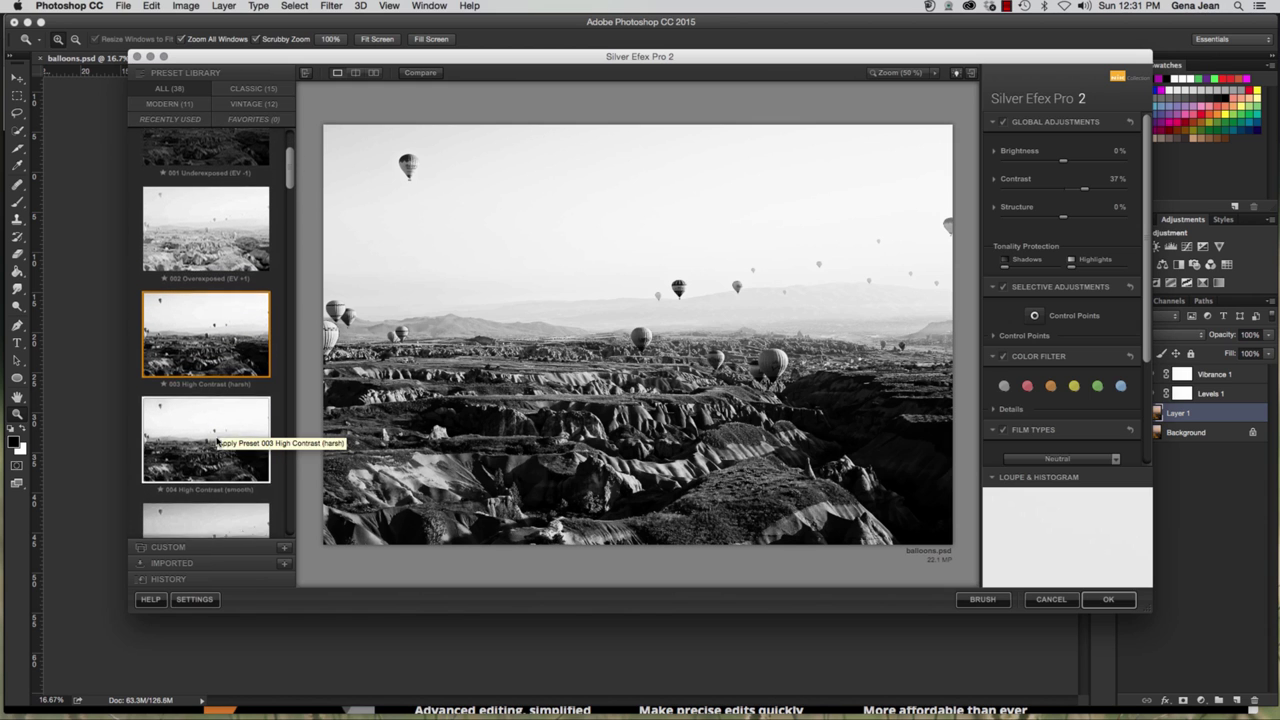
click(220, 430)
click(222, 414)
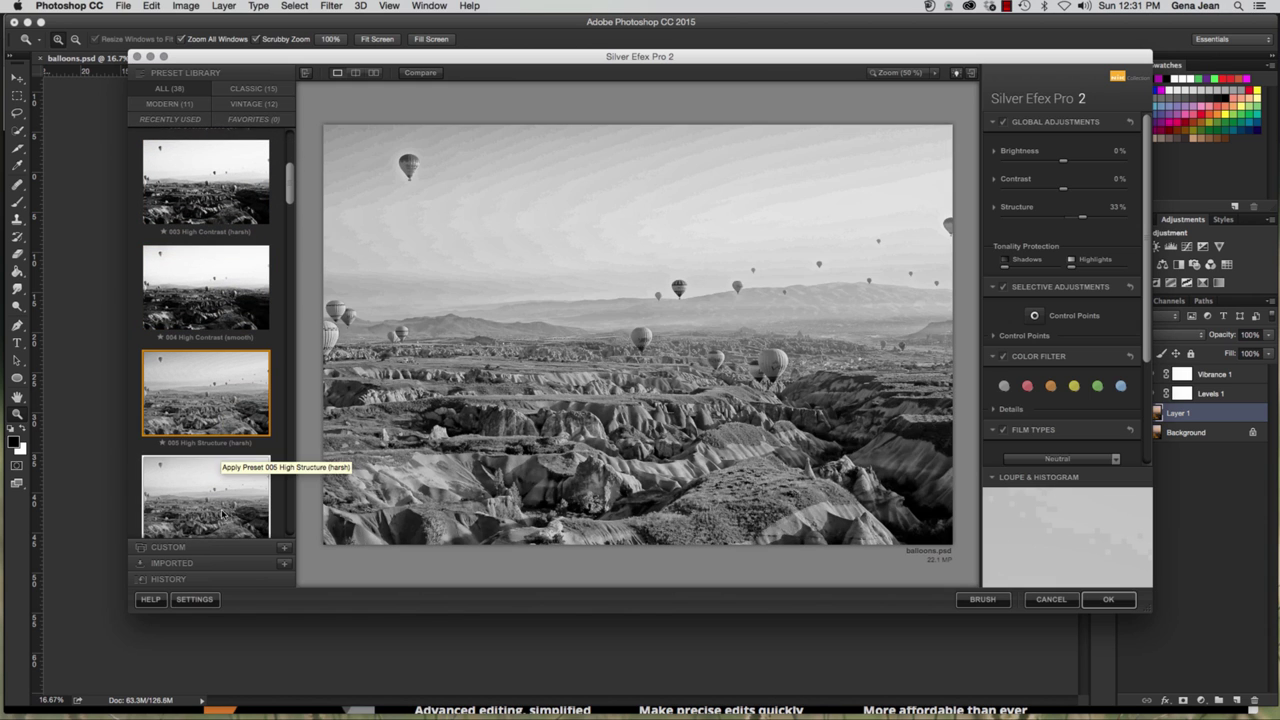
click(228, 505)
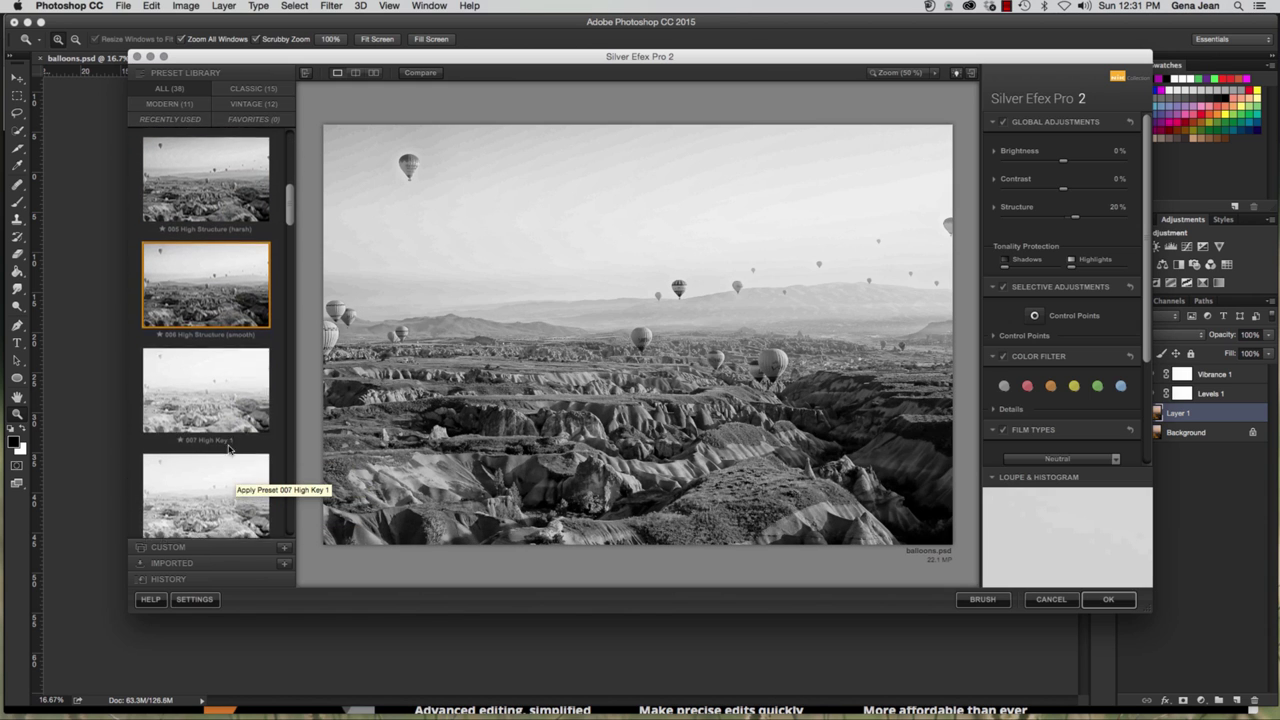
click(228, 485)
click(226, 500)
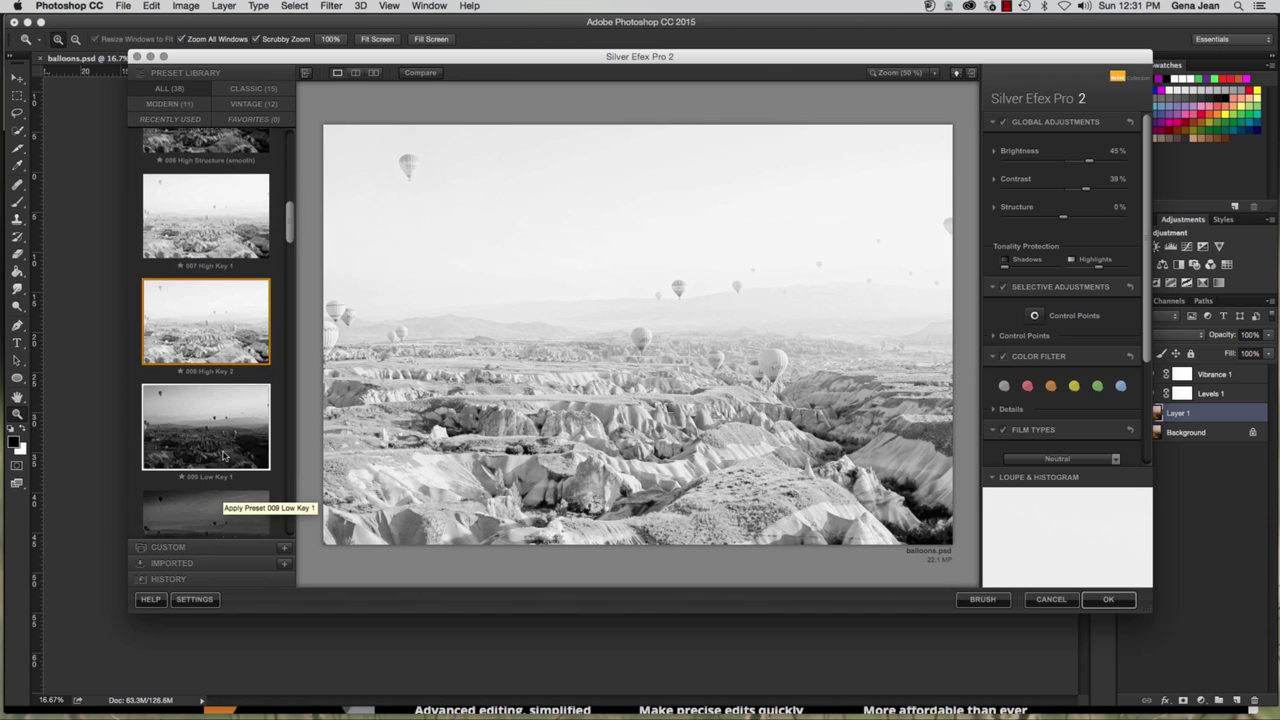
click(224, 427)
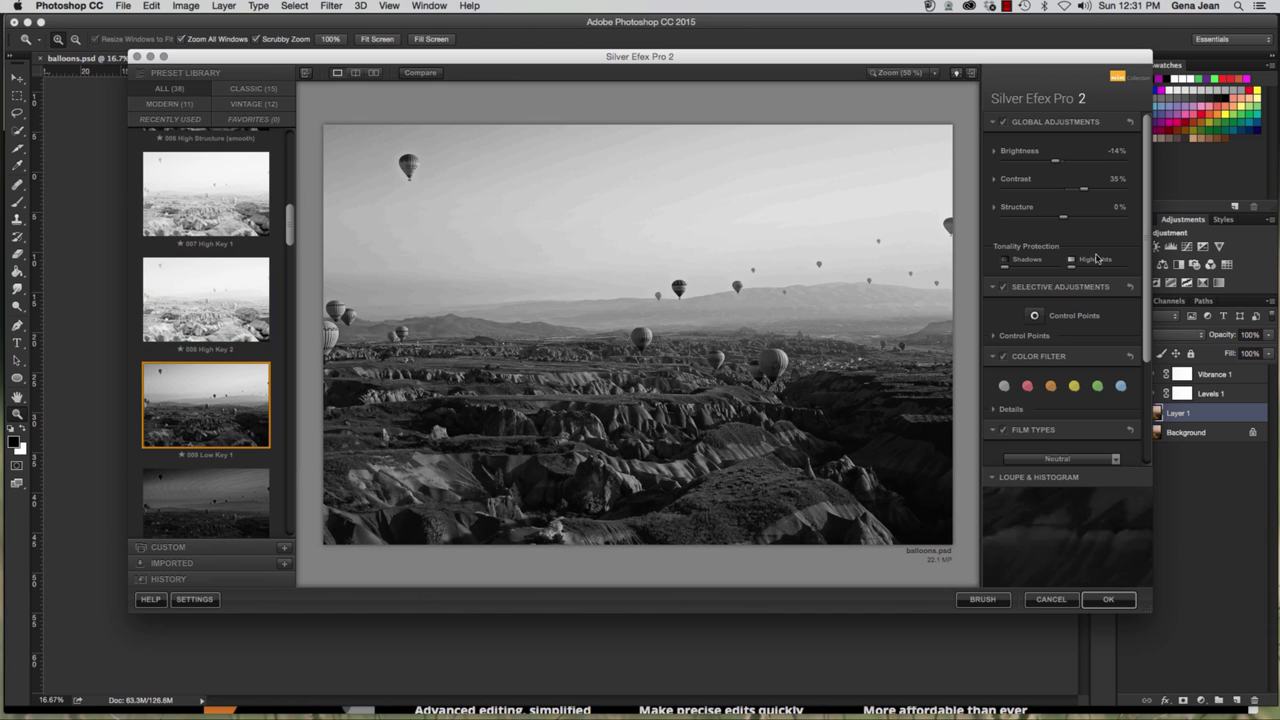
Try the Grad ND, Full Contrast and Structure and Wet Rocks presets, then settle on 001 Underexposed (EV -1).
scroll(215, 400, down, 5)
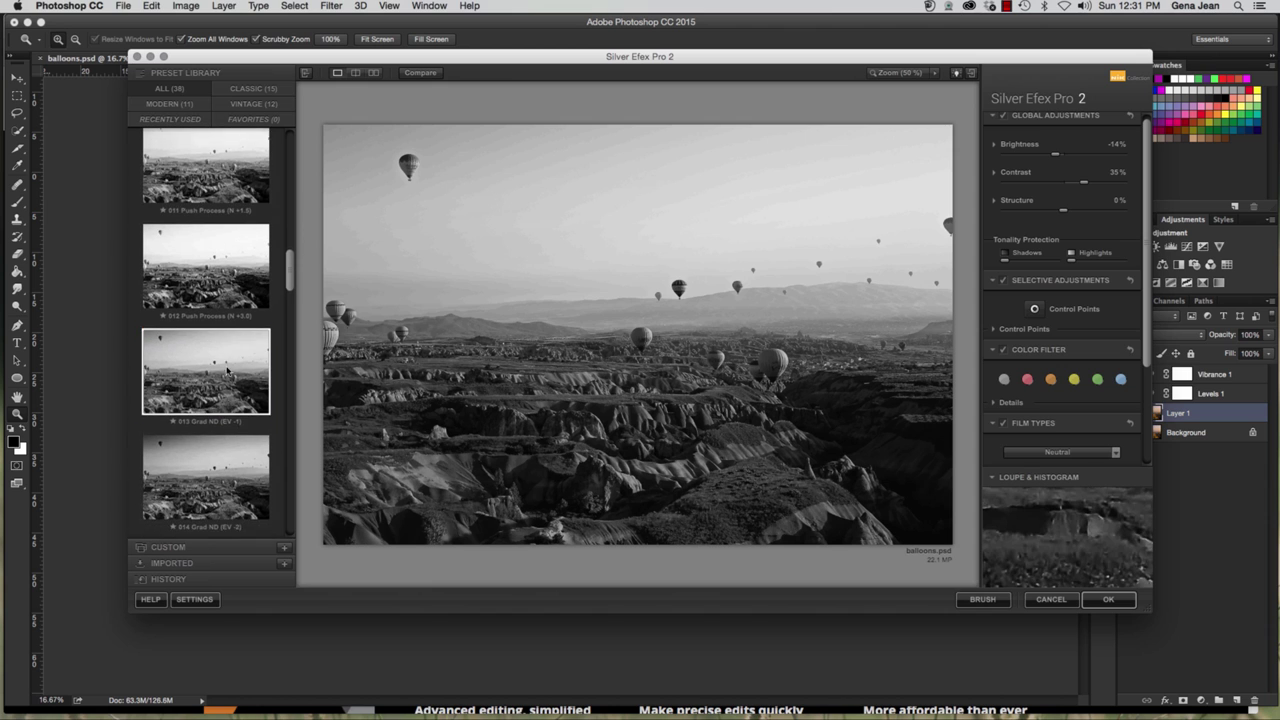
click(228, 360)
click(215, 449)
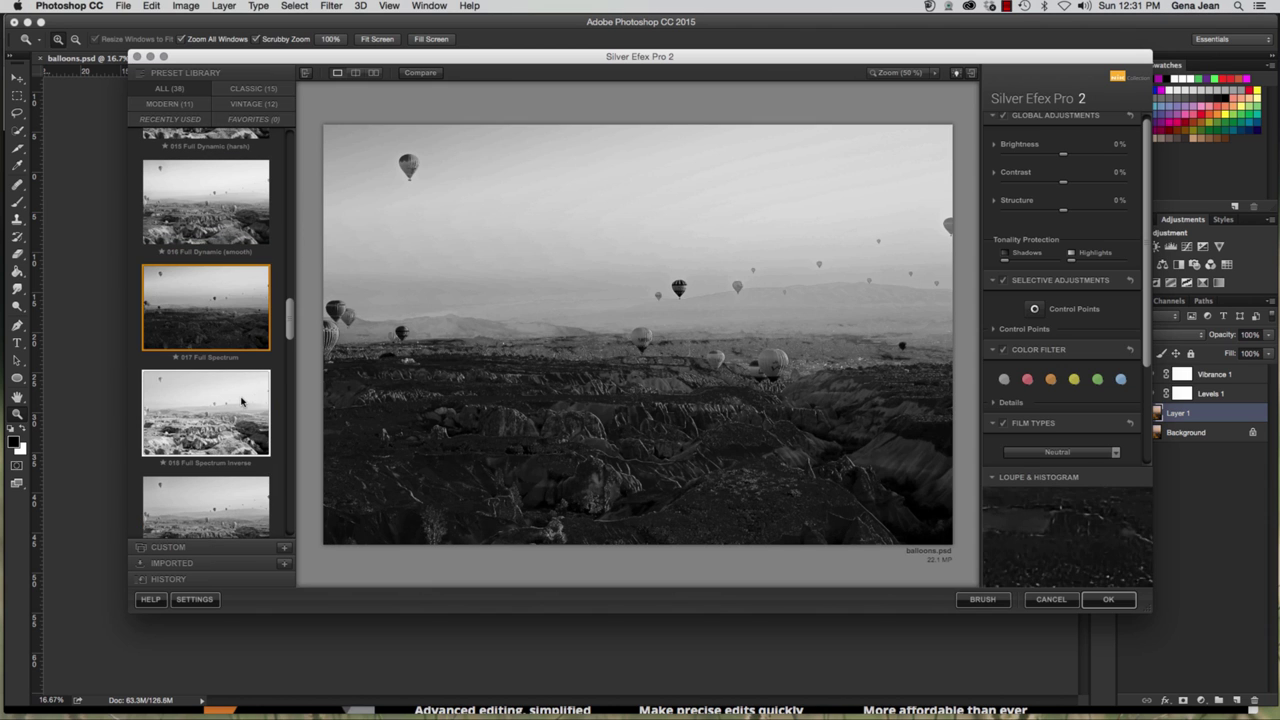
scroll(243, 403, down, 8)
click(248, 461)
click(235, 395)
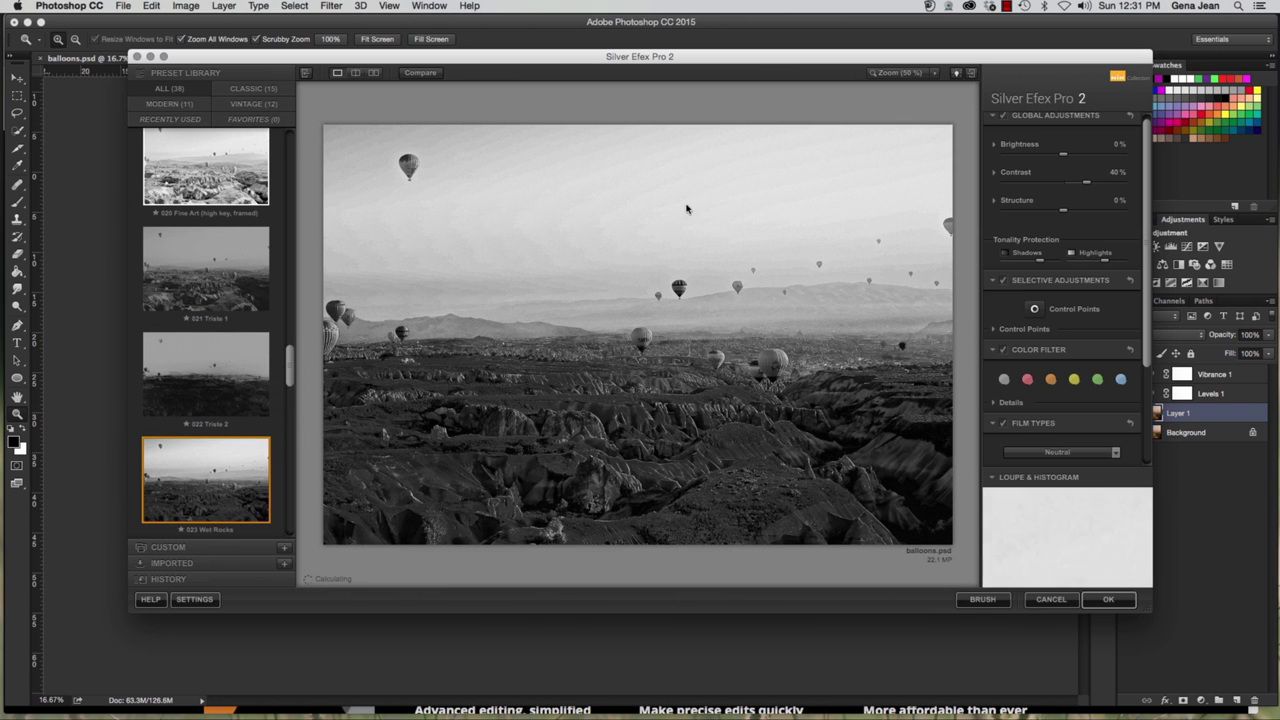
scroll(270, 200, up, 15)
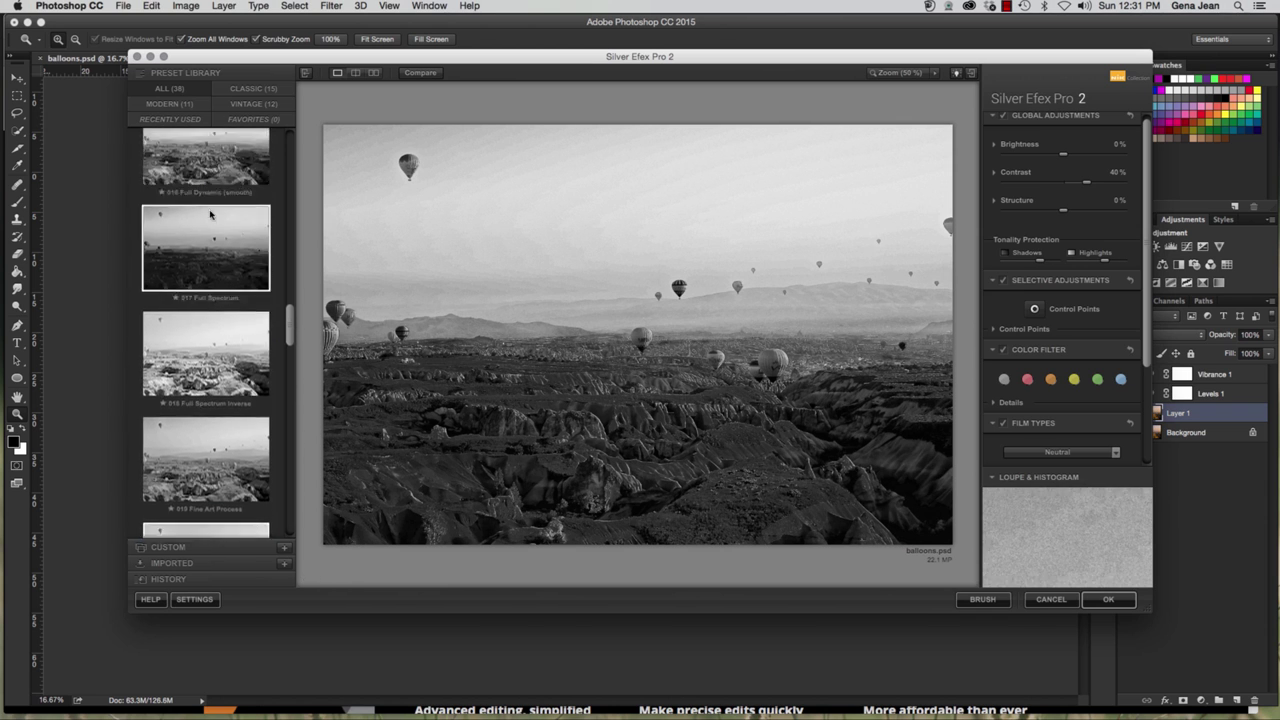
click(238, 300)
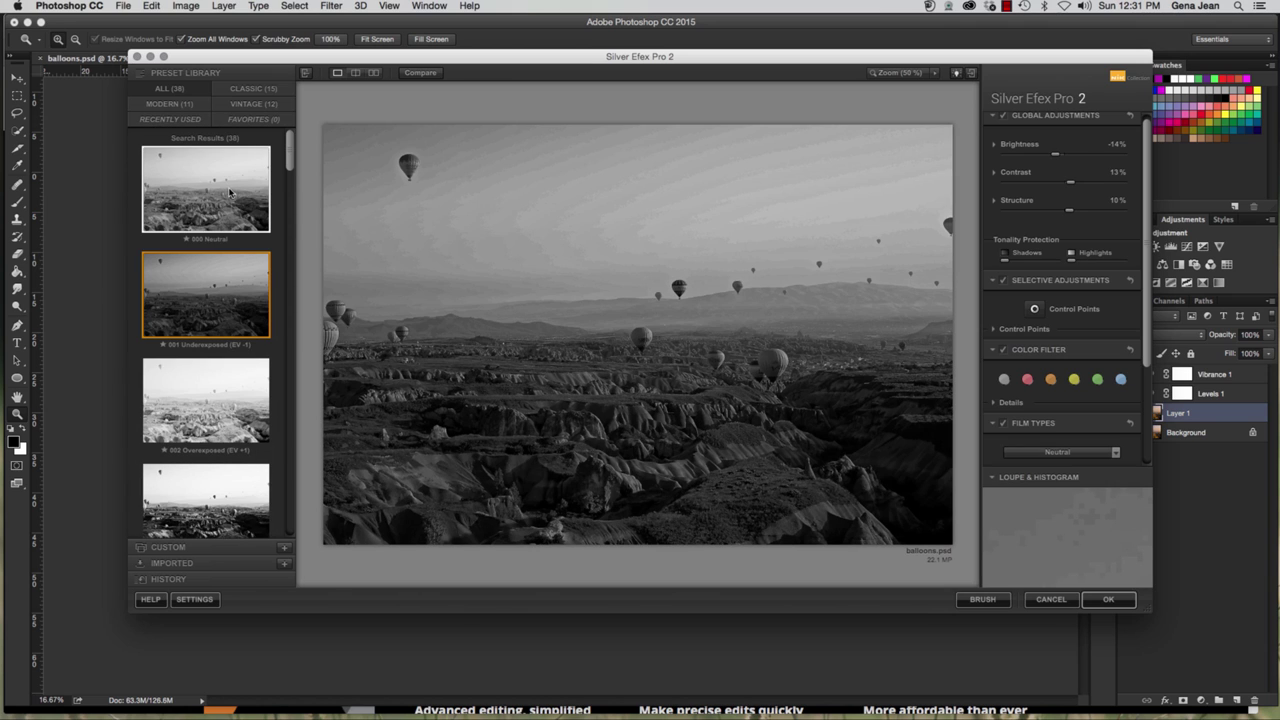
scroll(230, 192, down, 5)
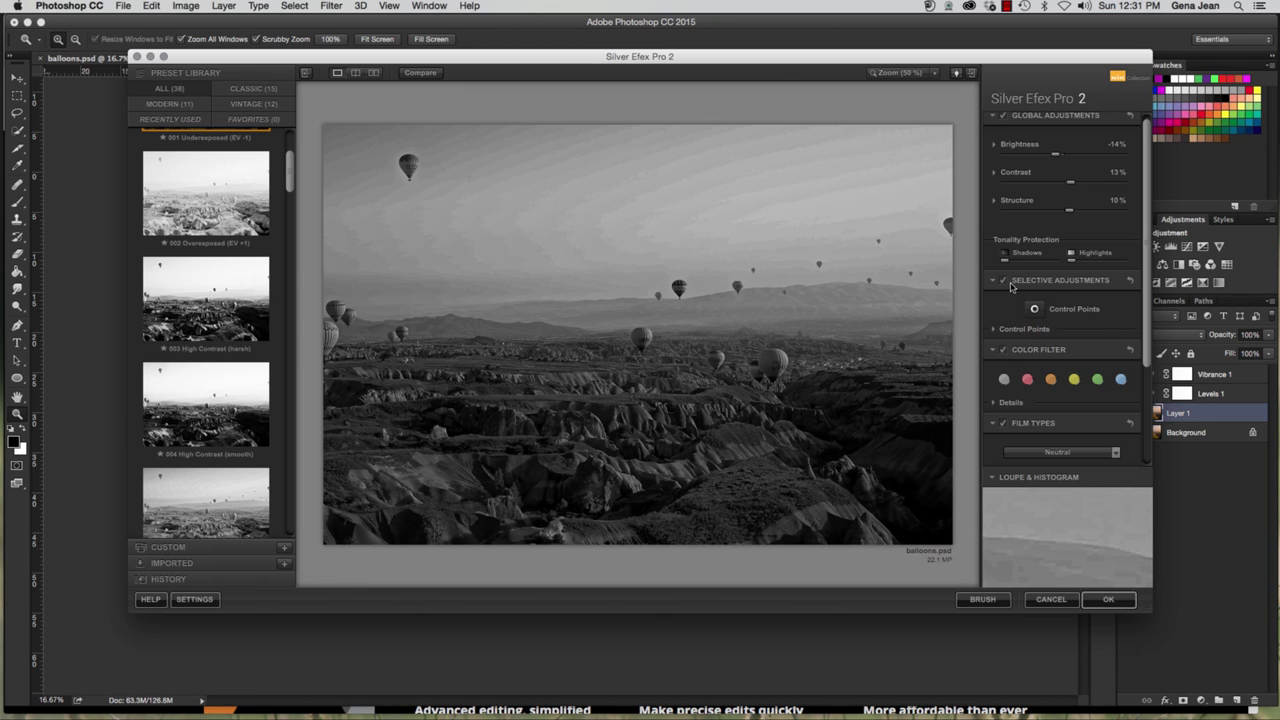
Place a control point on the balloons and duplicate it twice from the Control Points list.
click(1034, 308)
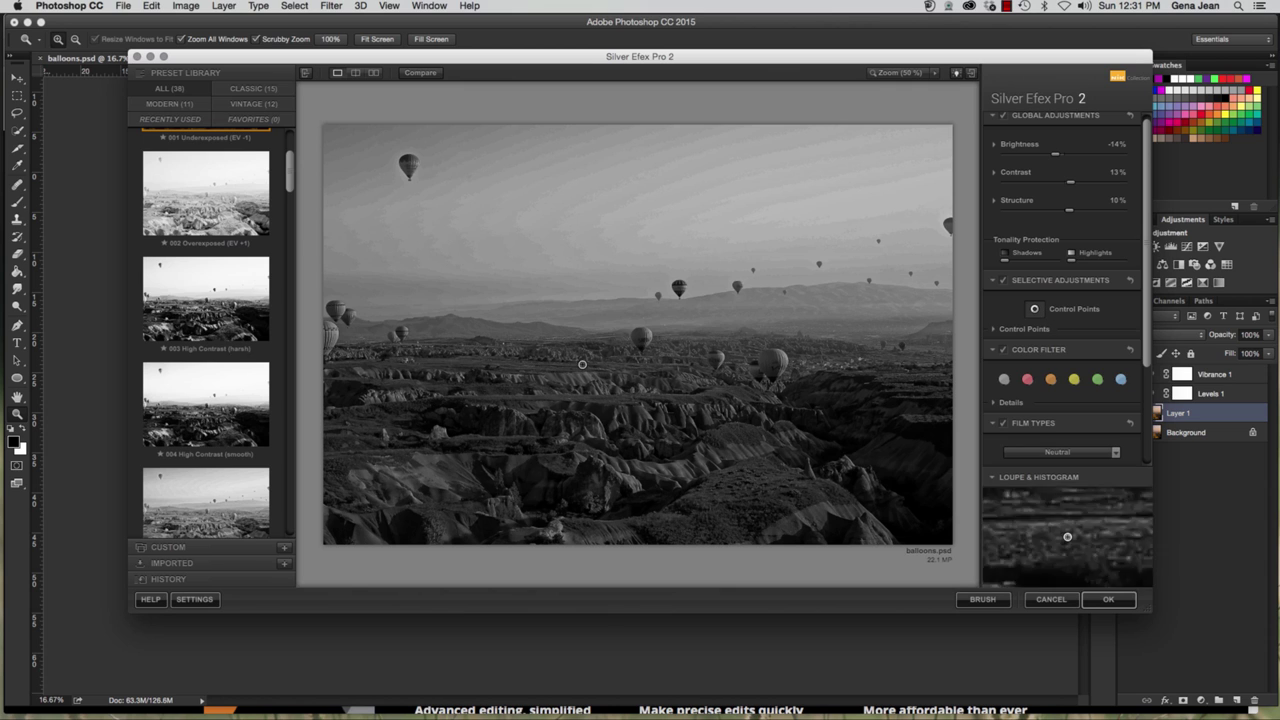
click(646, 338)
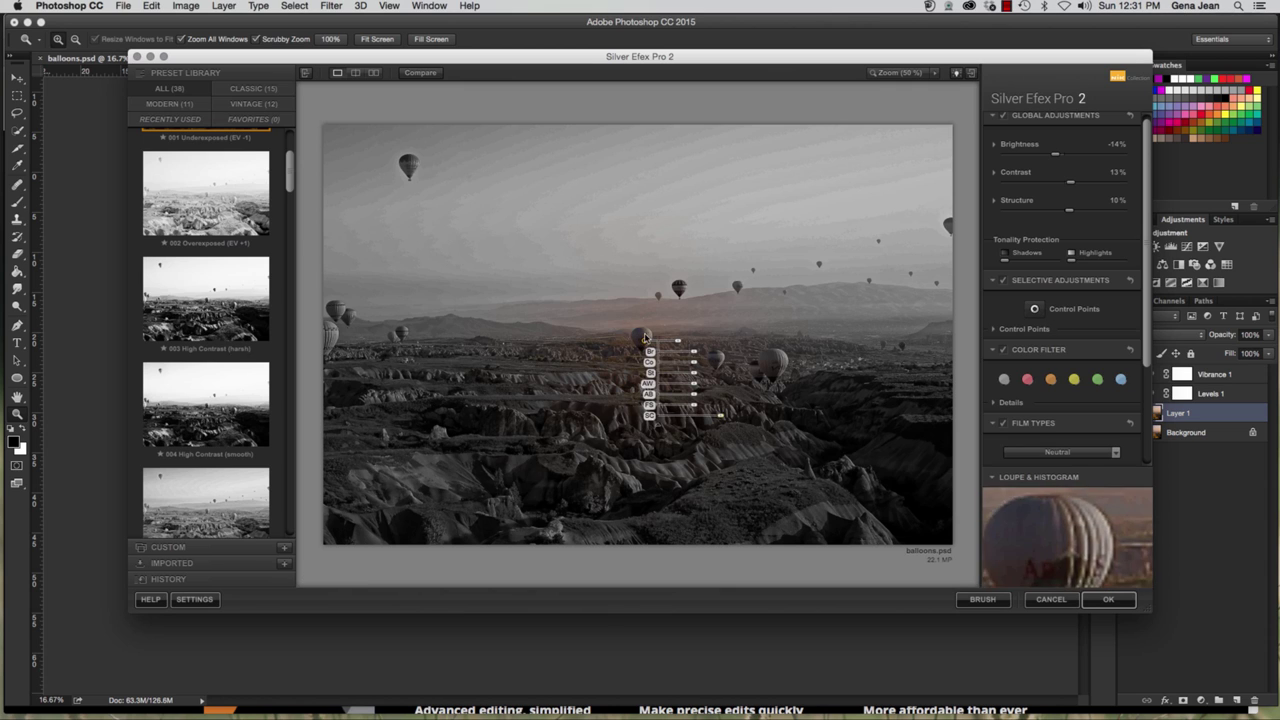
mouse_move(645, 340)
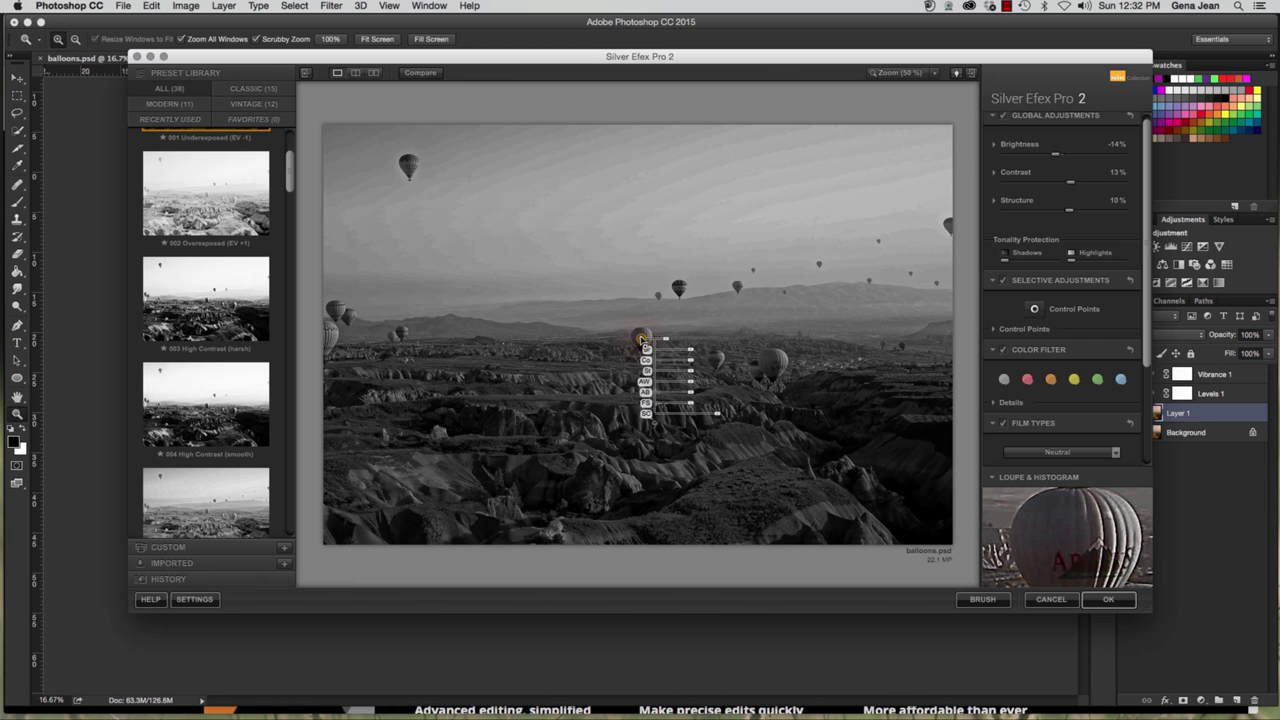
click(995, 329)
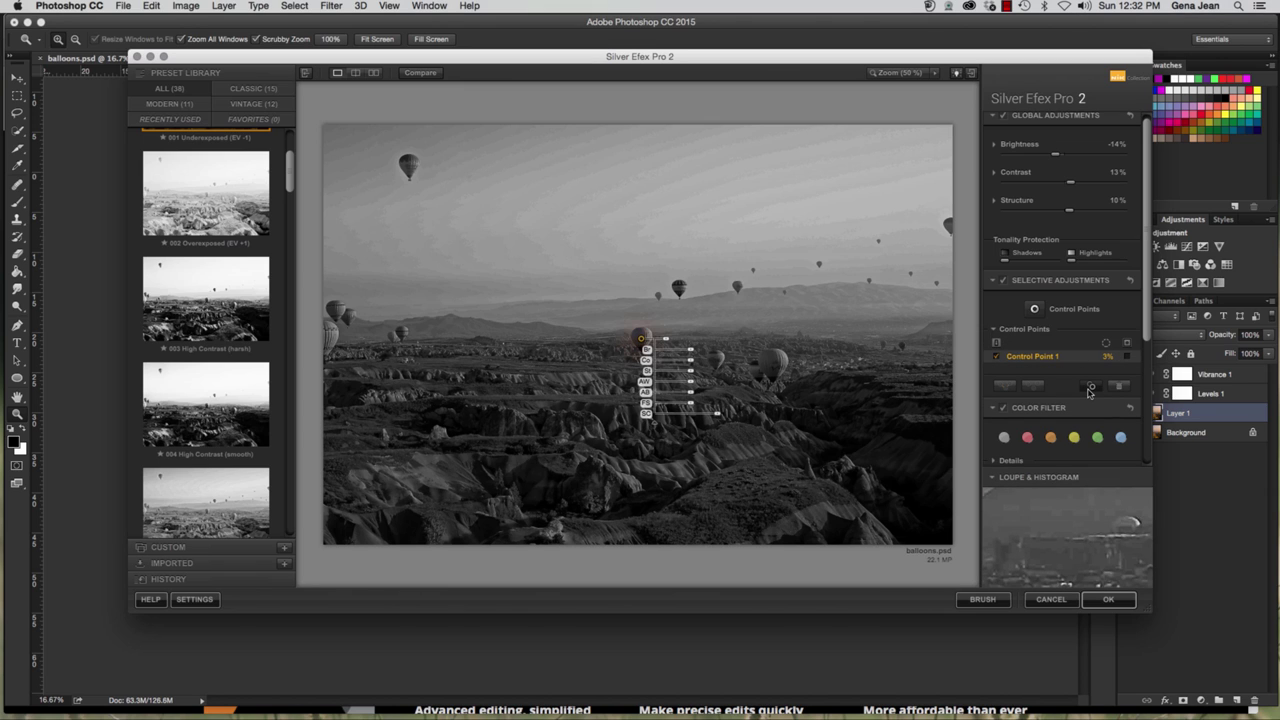
click(1091, 388)
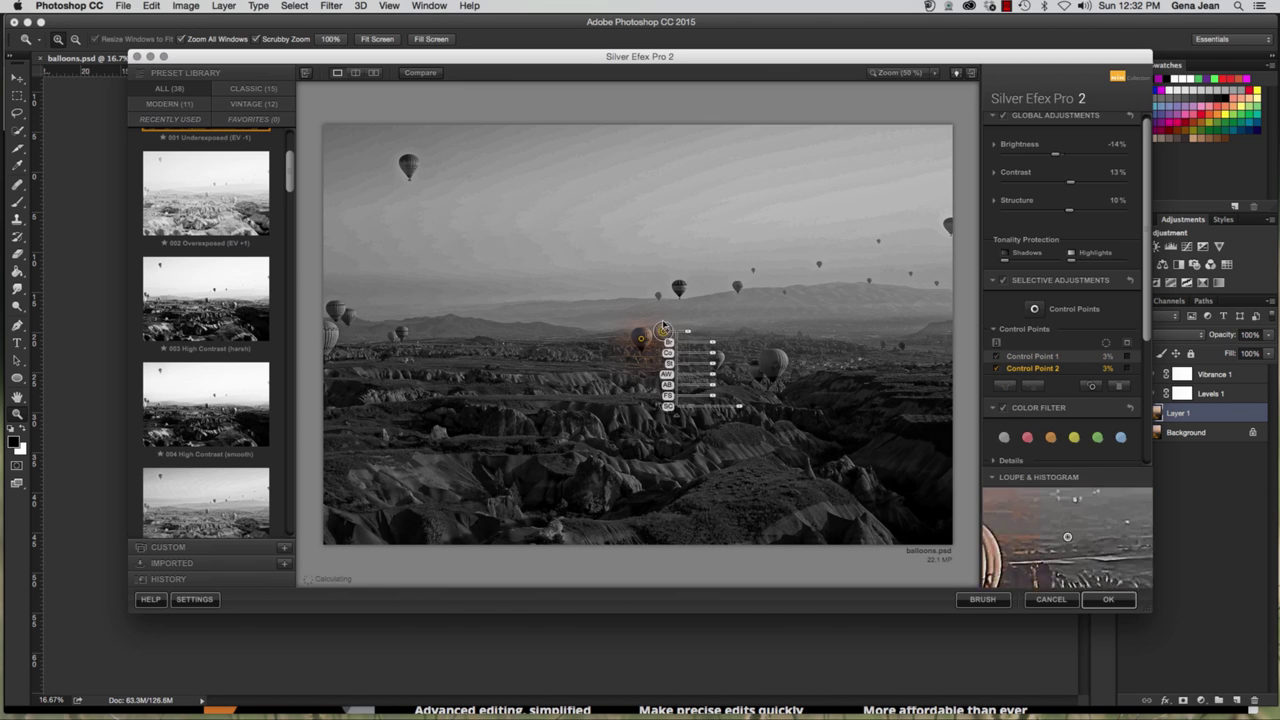
click(679, 288)
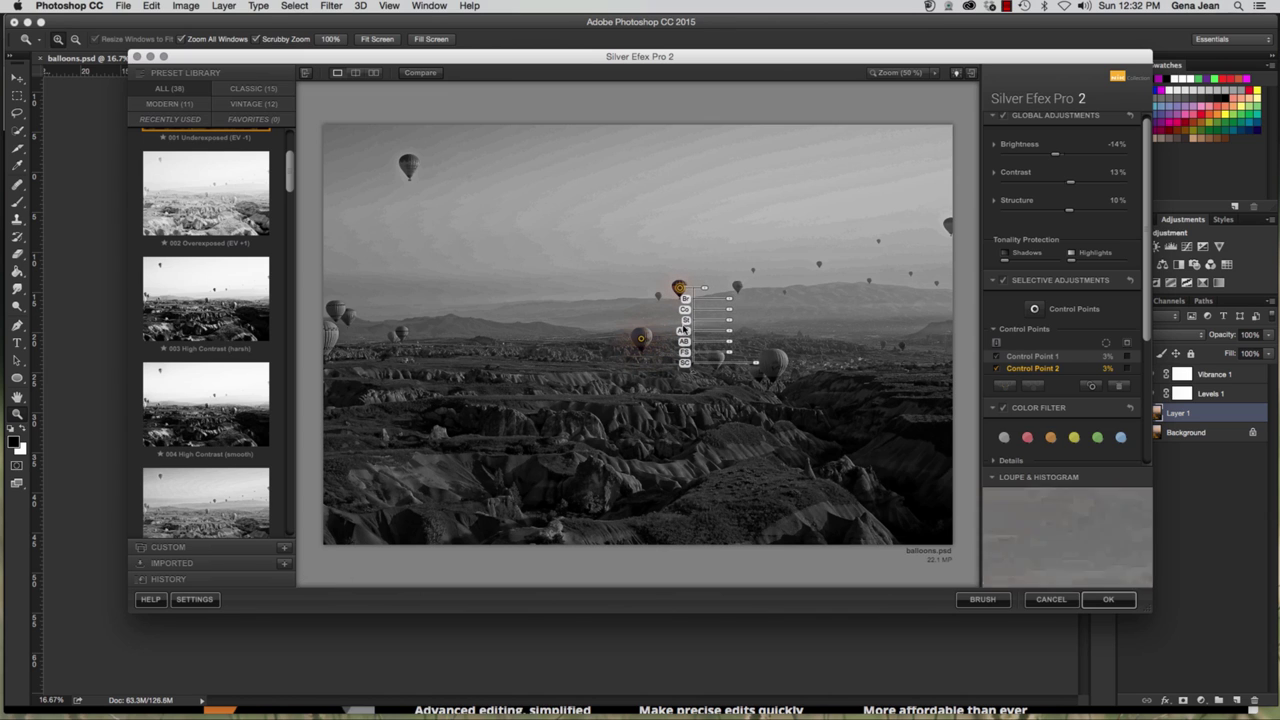
click(1091, 388)
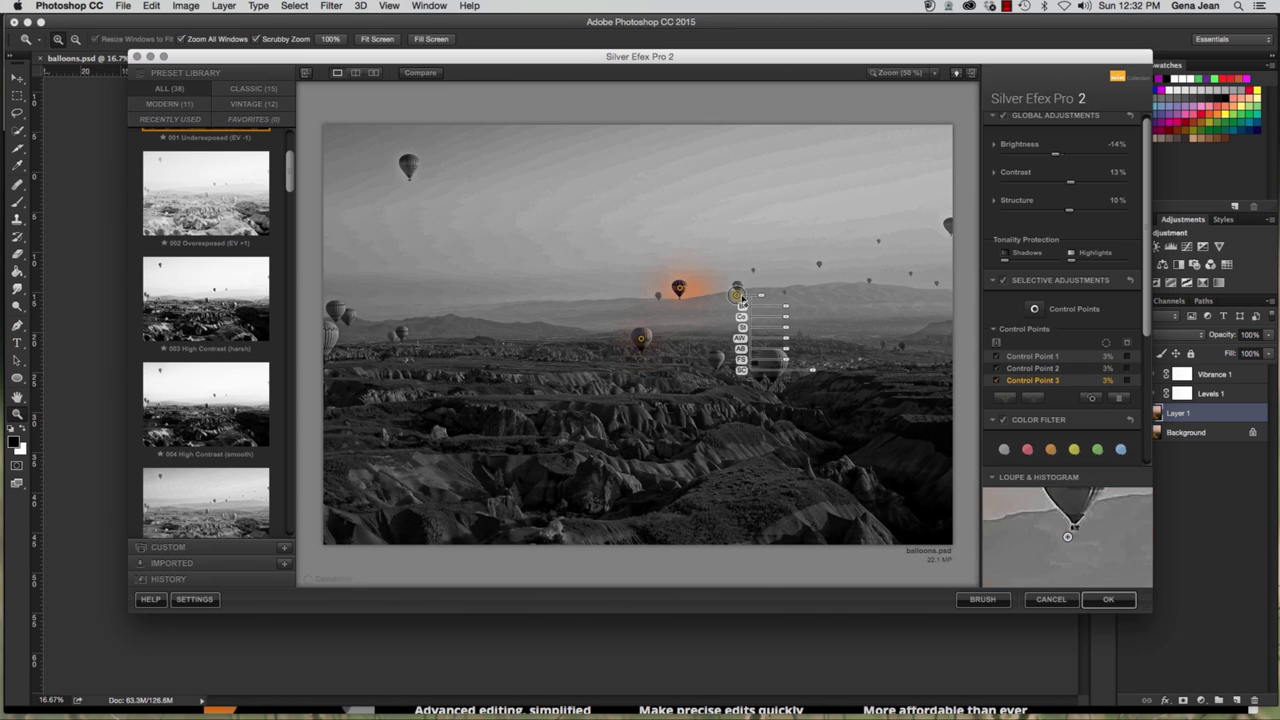
click(737, 287)
Drag all three control points down onto the rocks and enlarge Control Point 3's area.
drag(737, 287, 403, 427)
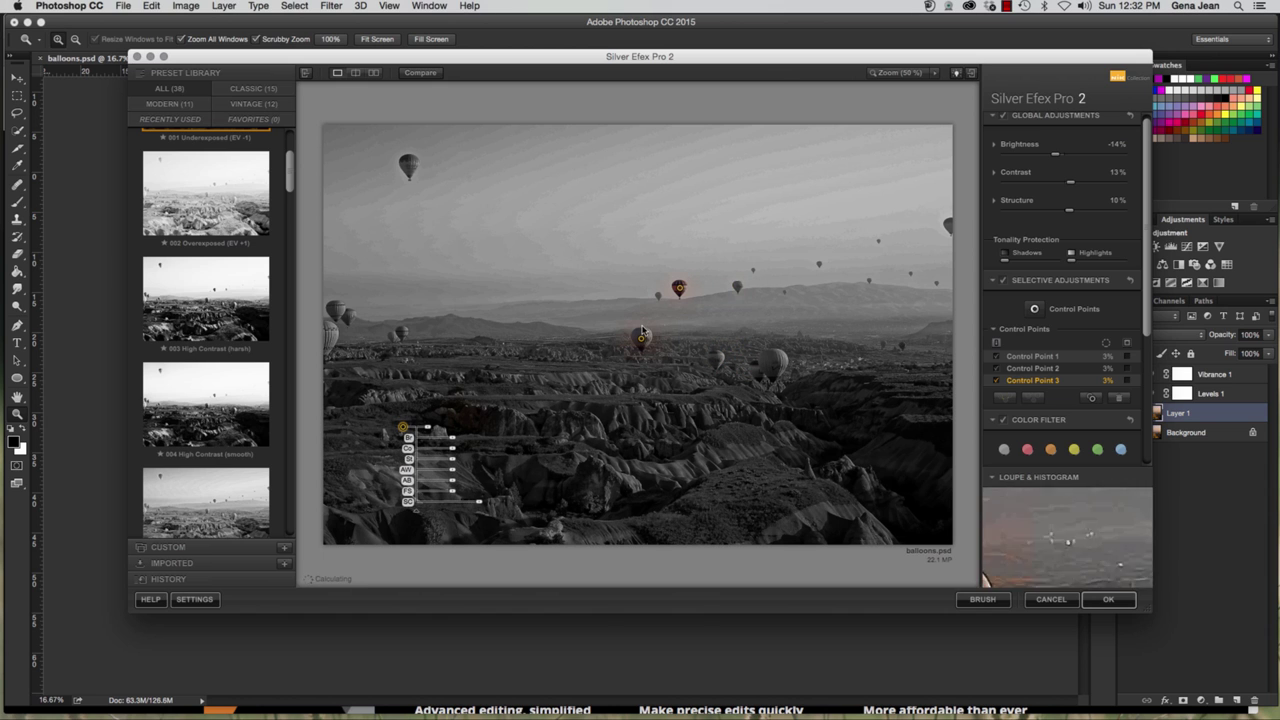
drag(641, 339, 654, 374)
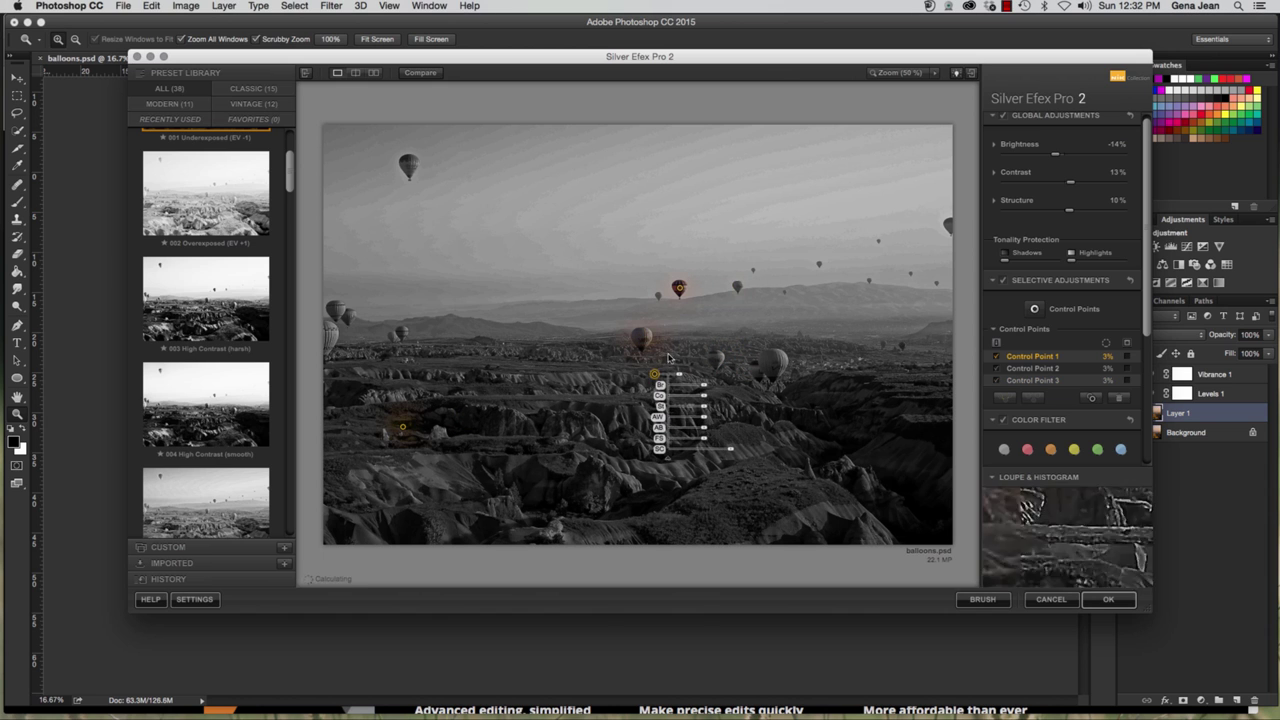
drag(679, 288, 786, 508)
drag(654, 376, 617, 455)
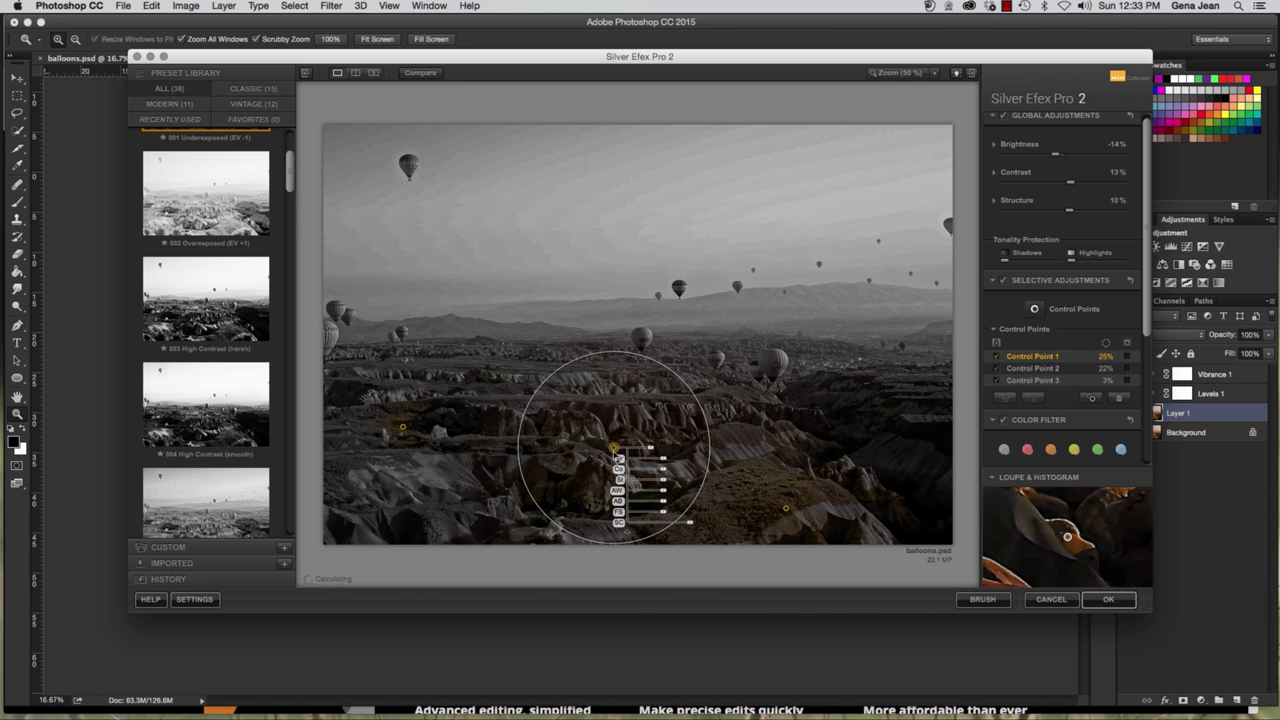
drag(404, 428, 462, 478)
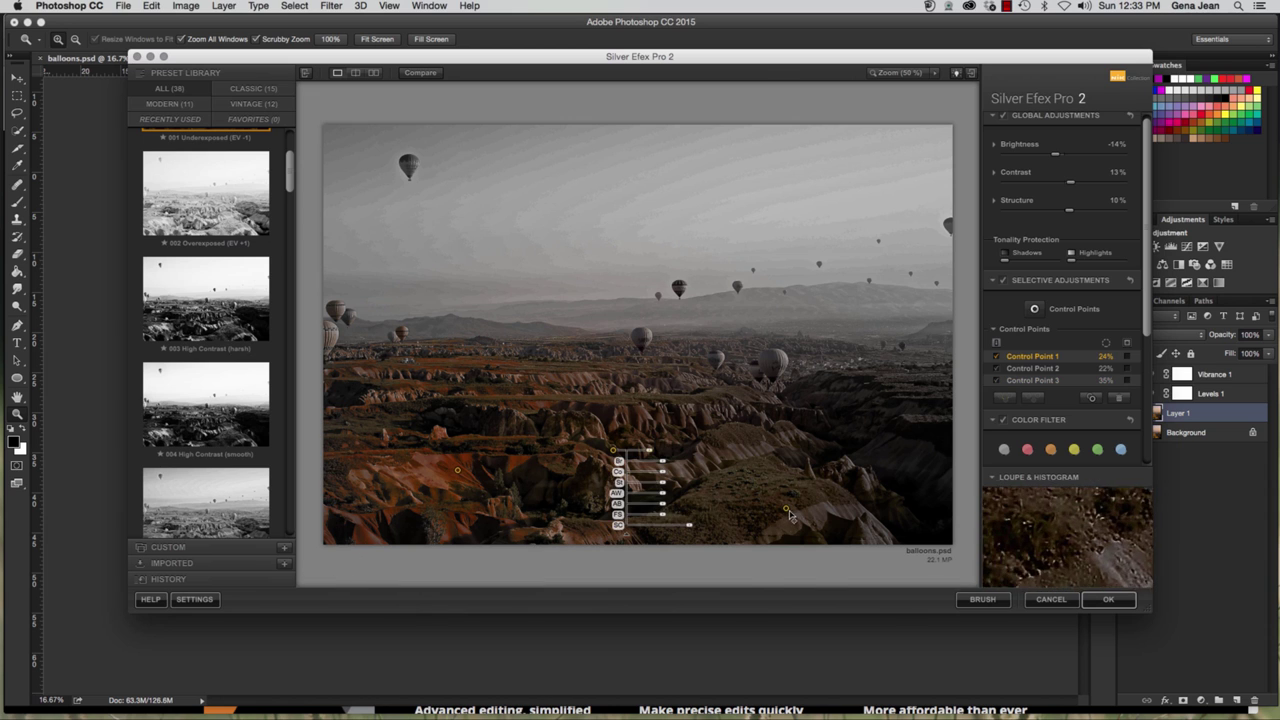
Brighten the rocks around Control Points 2 and 3.
click(785, 508)
drag(846, 437, 855, 441)
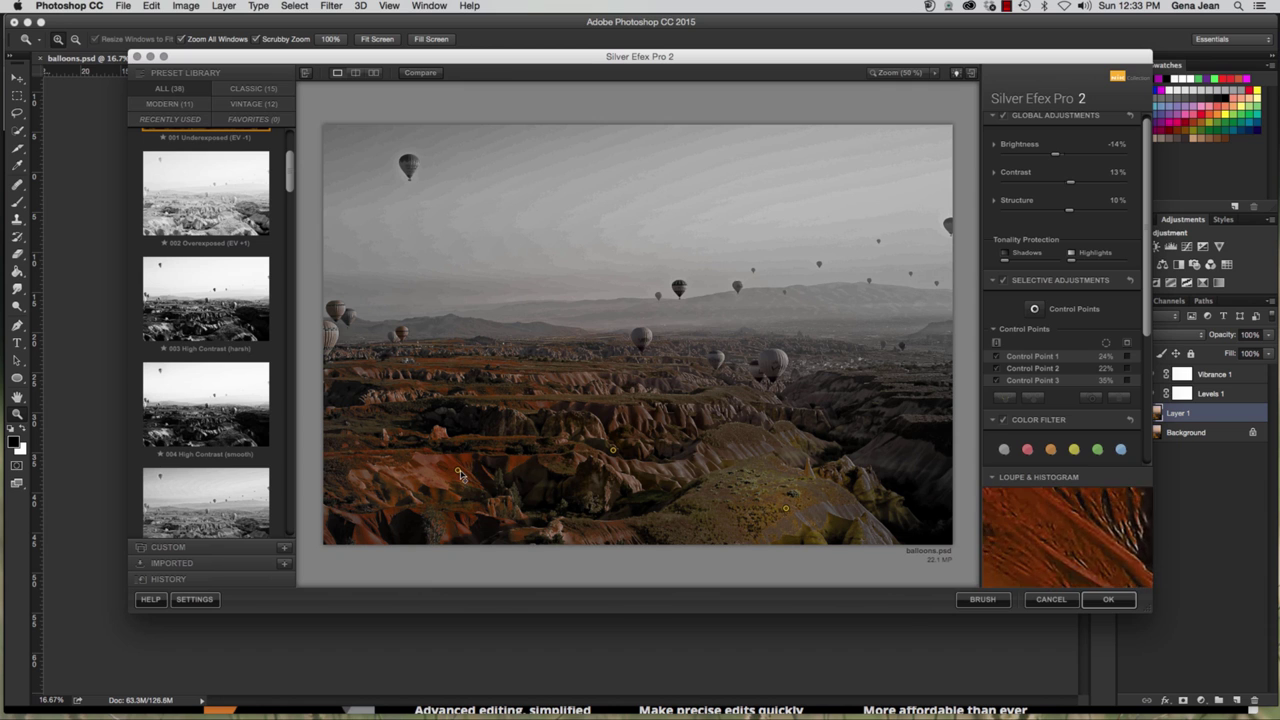
click(459, 472)
drag(516, 481, 545, 481)
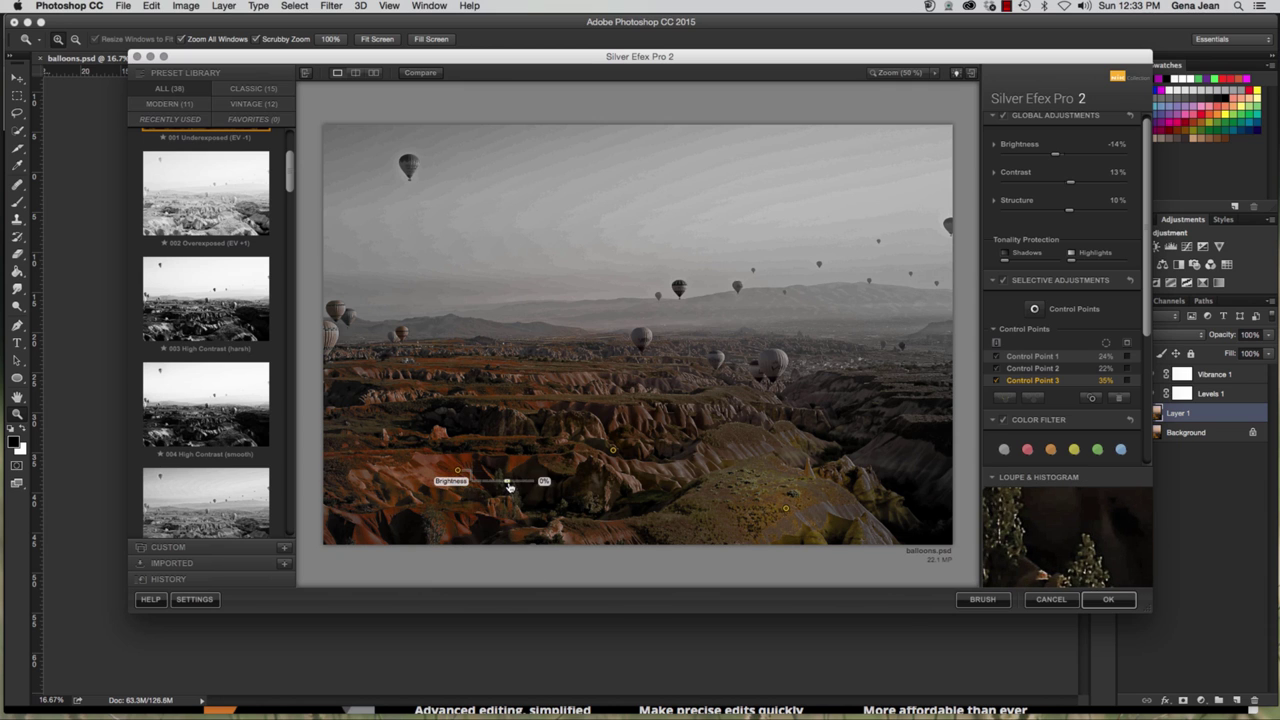
Add Control Points 4 (10% area), 5 and 6 across the rocks, nudging point 6 right.
click(1092, 397)
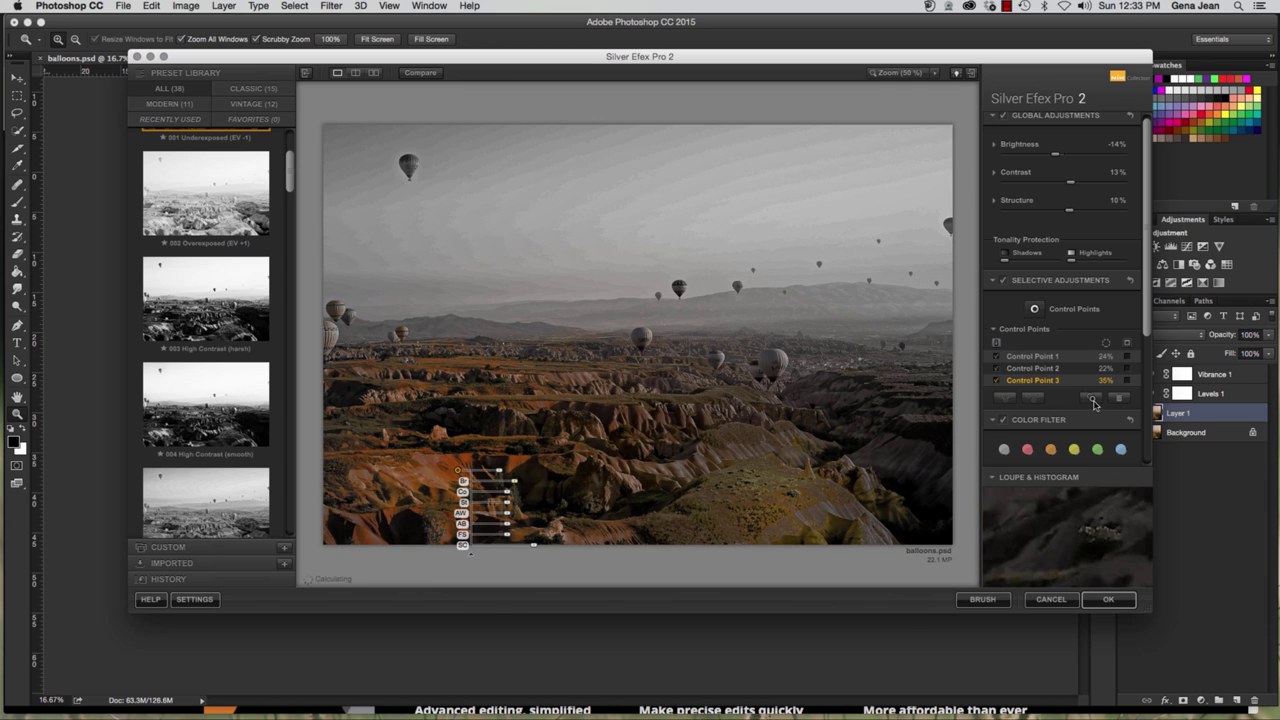
click(472, 465)
drag(472, 465, 482, 424)
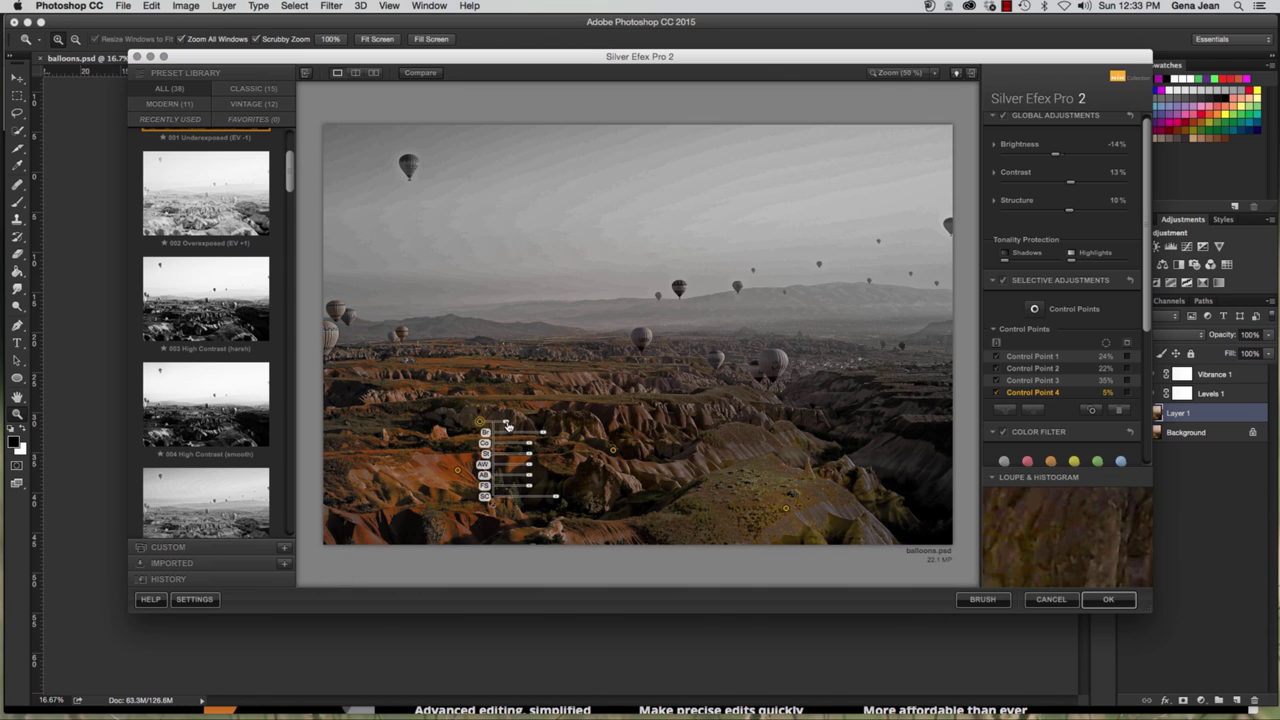
drag(482, 423, 486, 424)
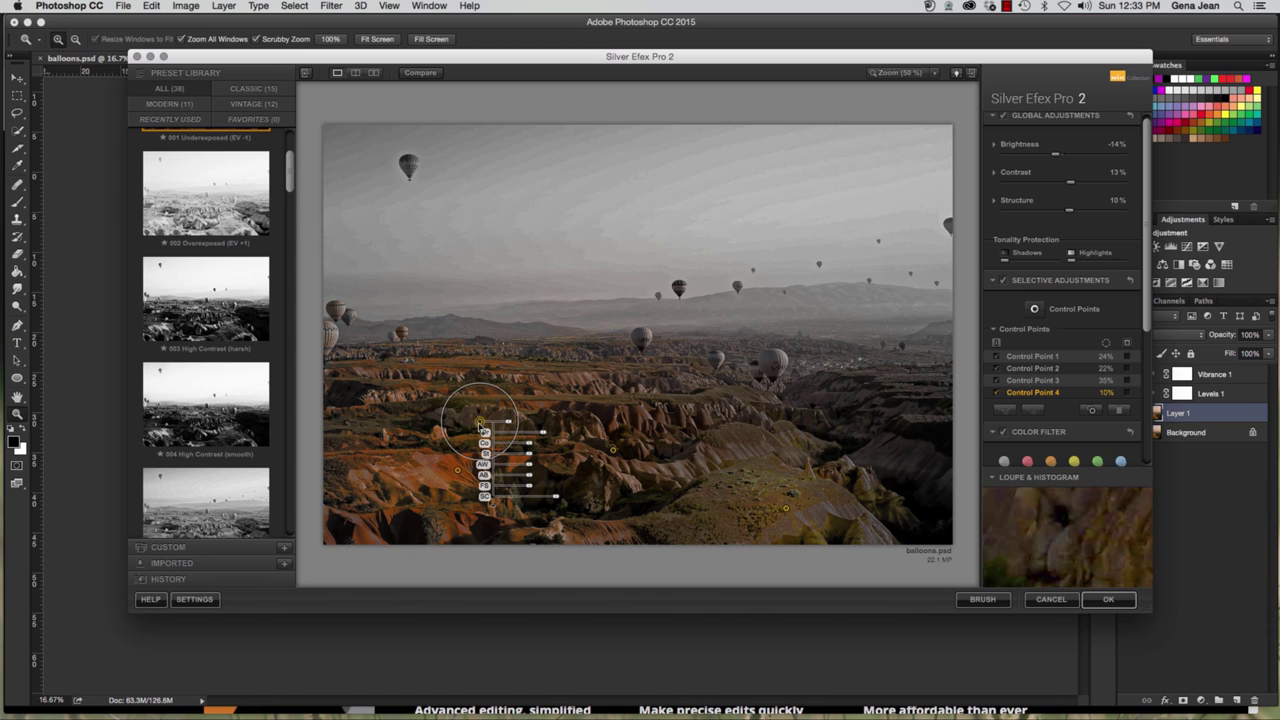
key(super+v)
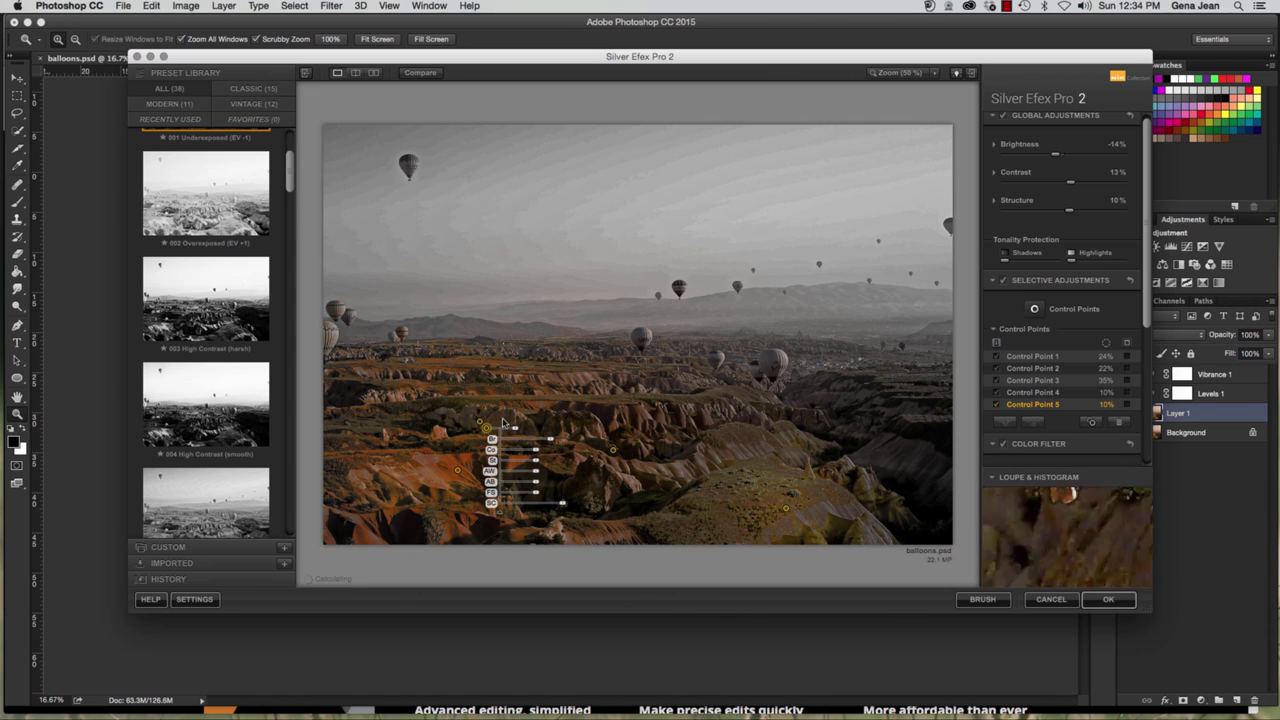
drag(505, 425, 928, 515)
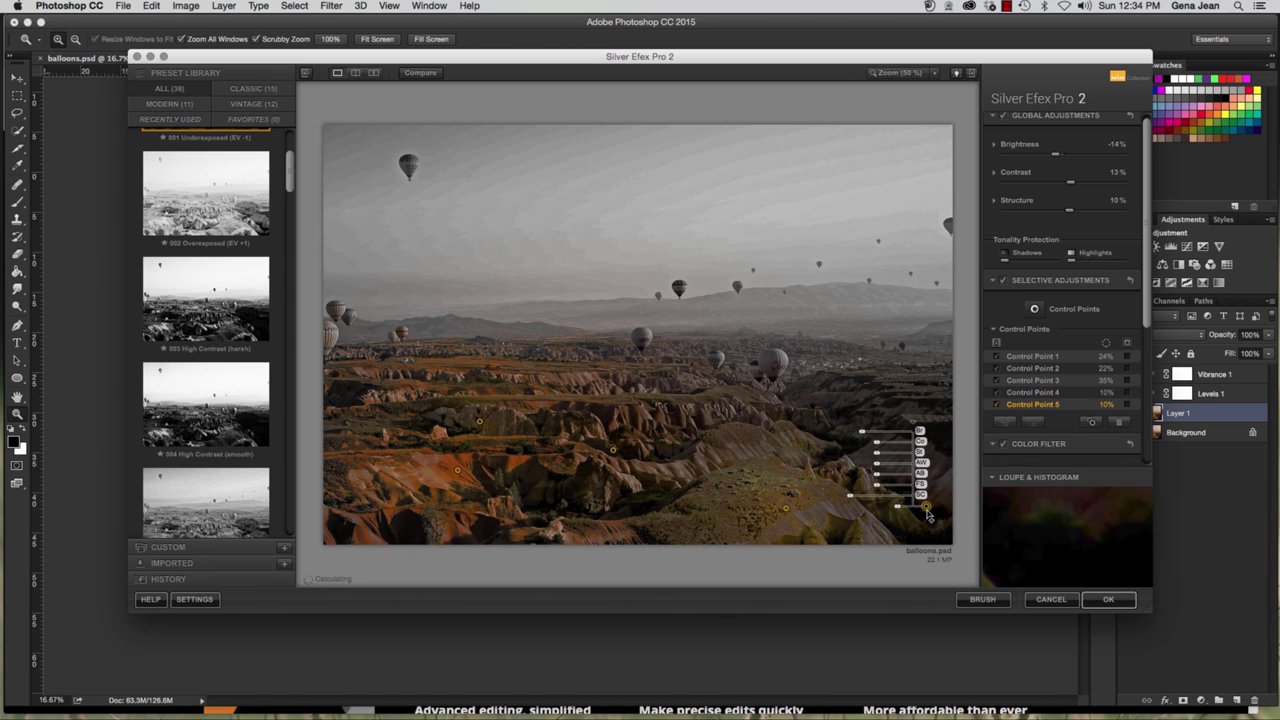
click(1091, 421)
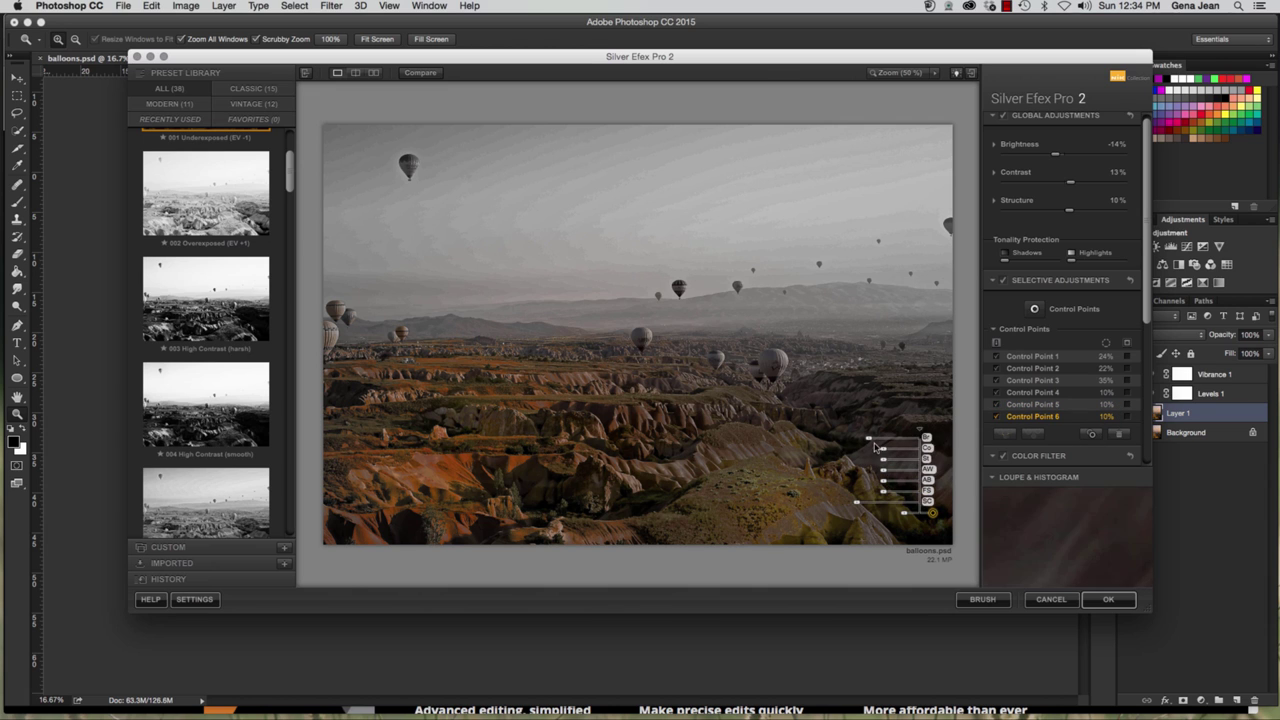
drag(367, 531, 403, 528)
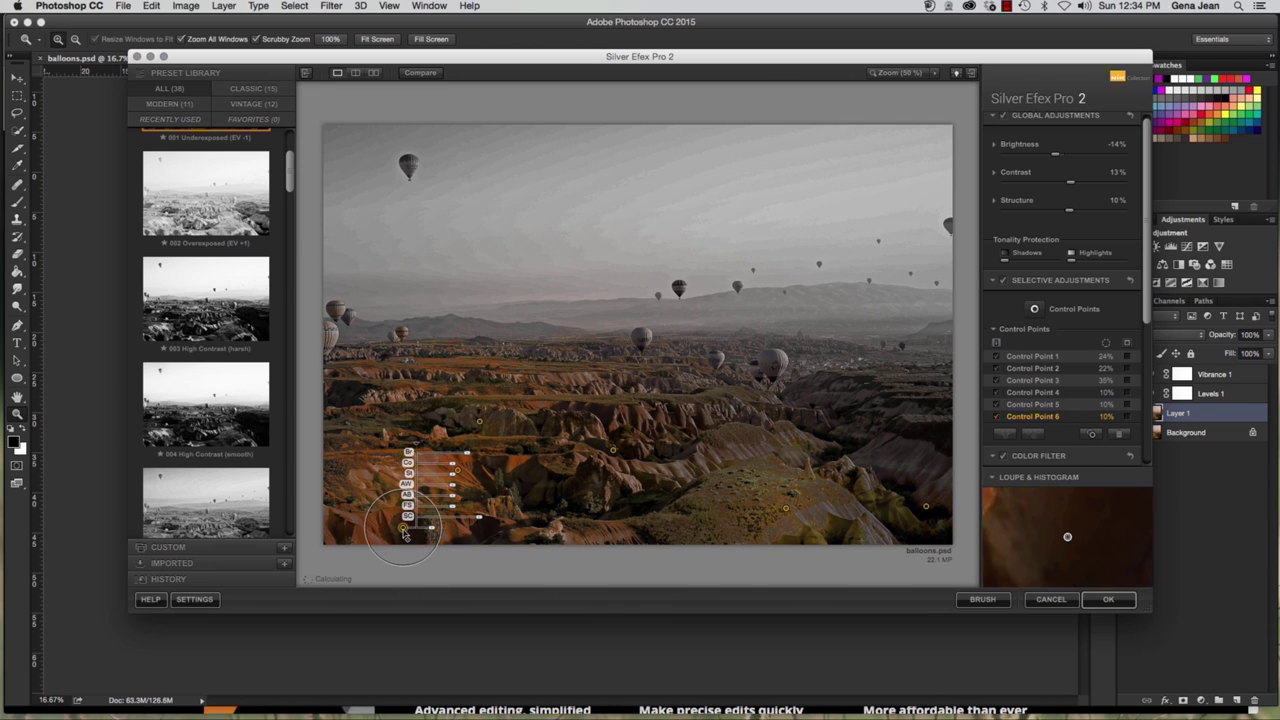
click(610, 475)
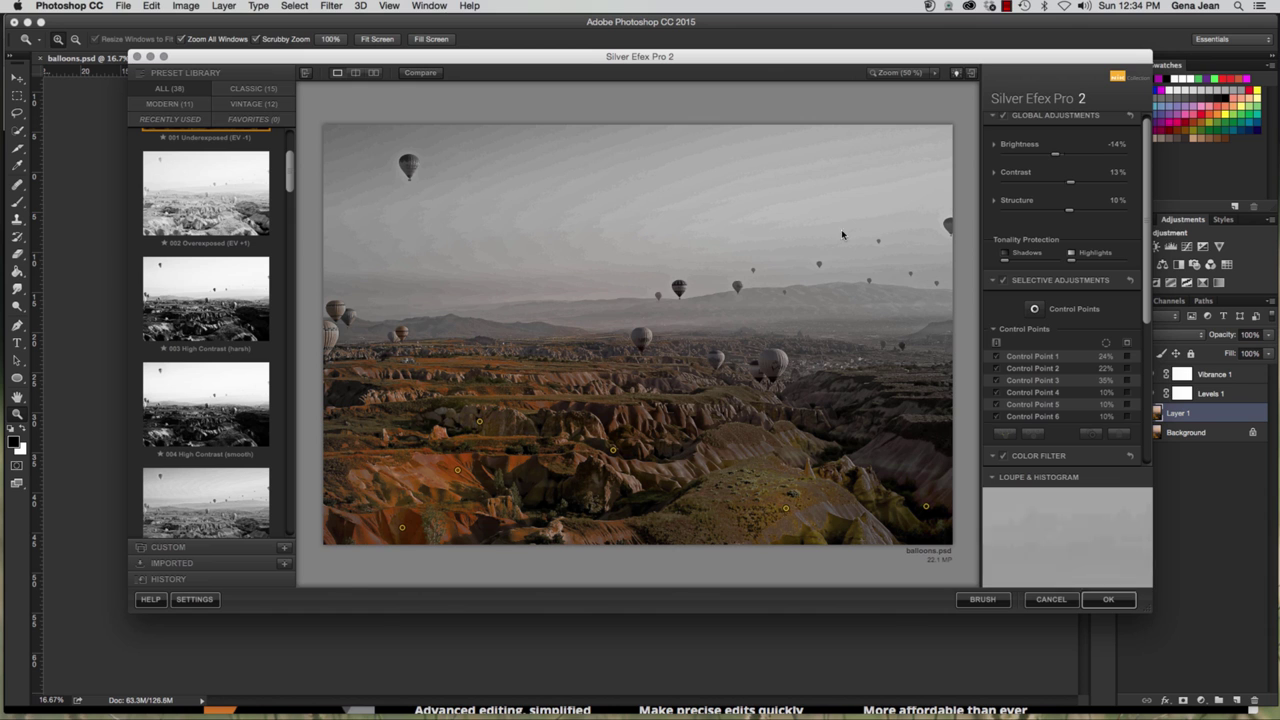
Set the overall Contrast to 45% and expand the Custom presets section.
click(1098, 184)
drag(1098, 185, 1062, 160)
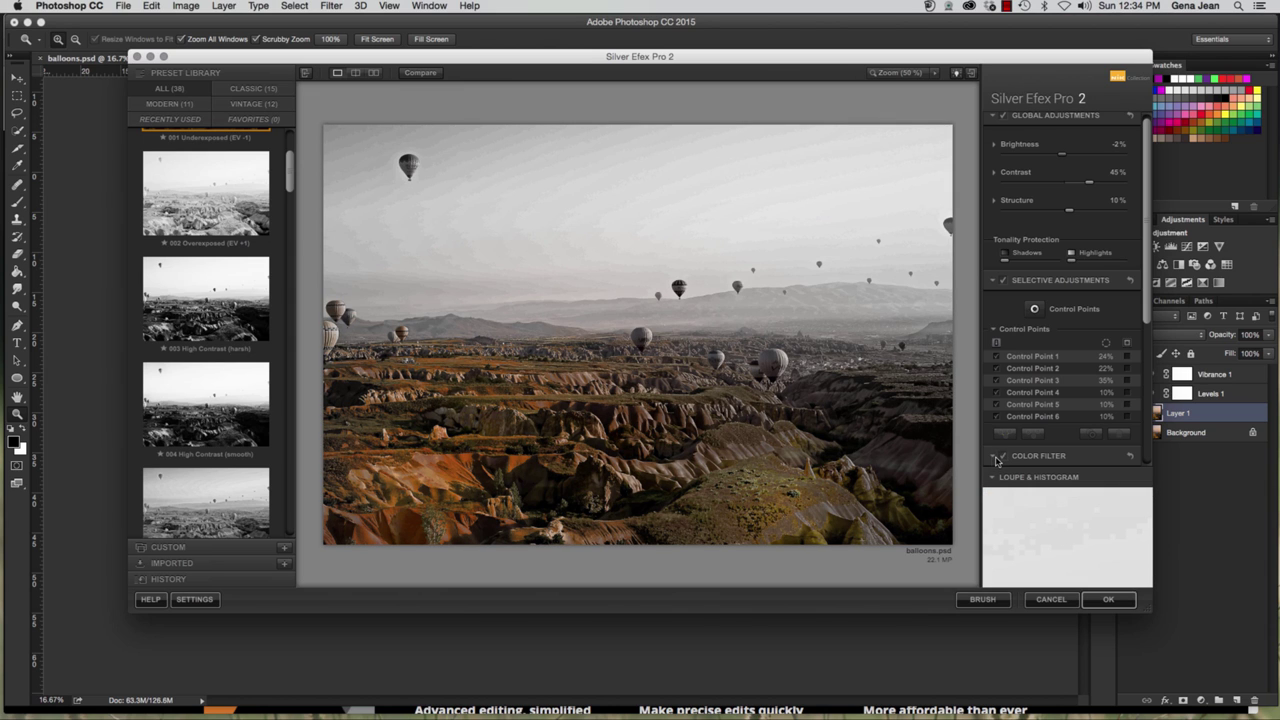
click(168, 548)
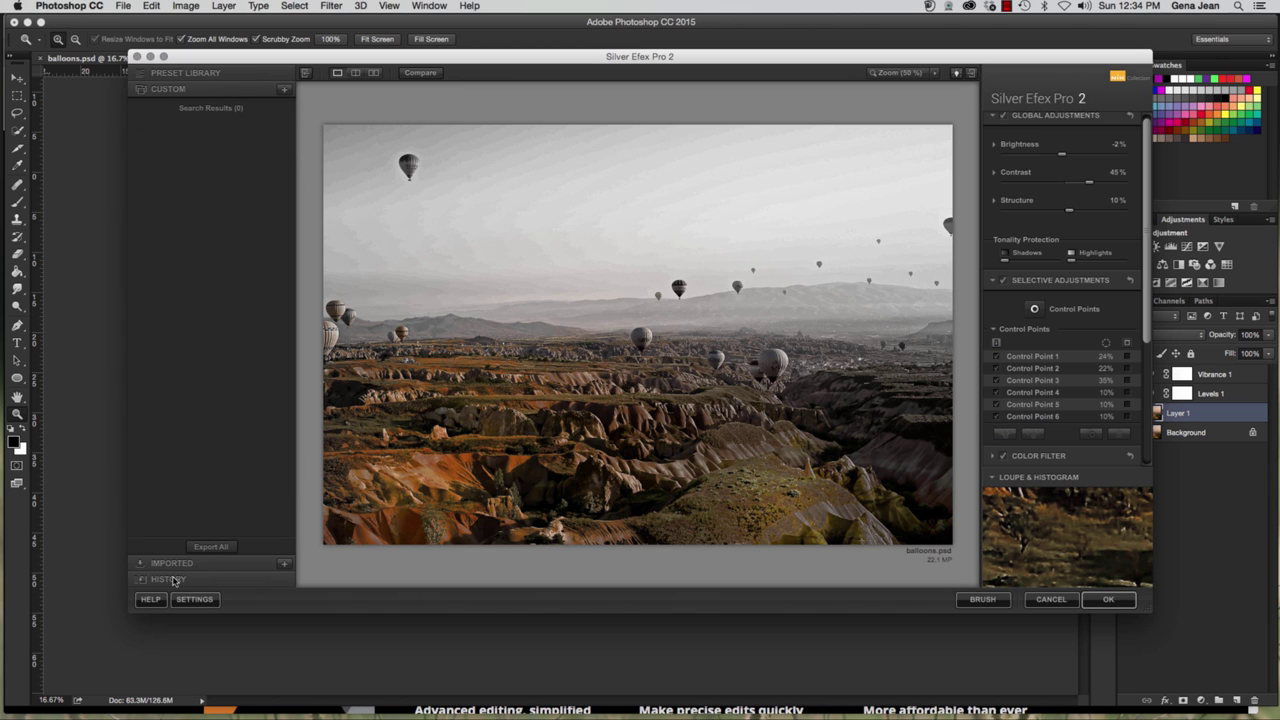
Compare before and after in a split preview, then cancel the Silver Efex Pro 2 conversion.
click(170, 580)
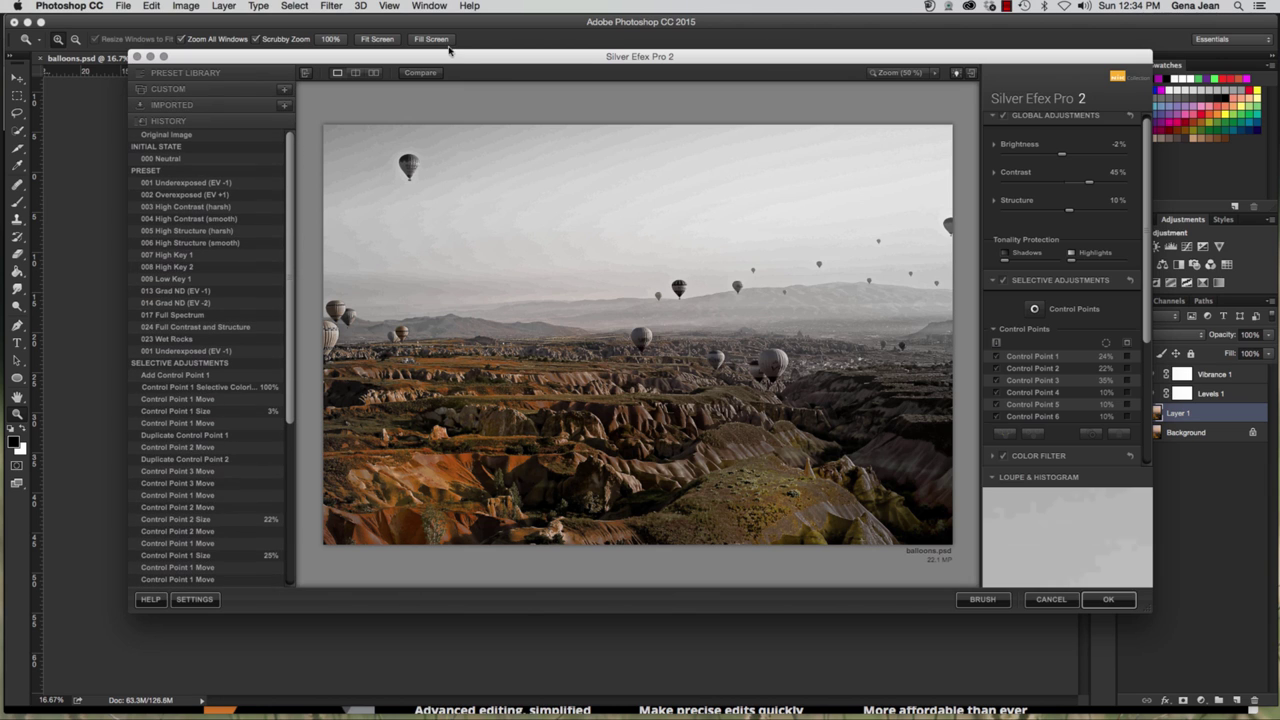
click(355, 72)
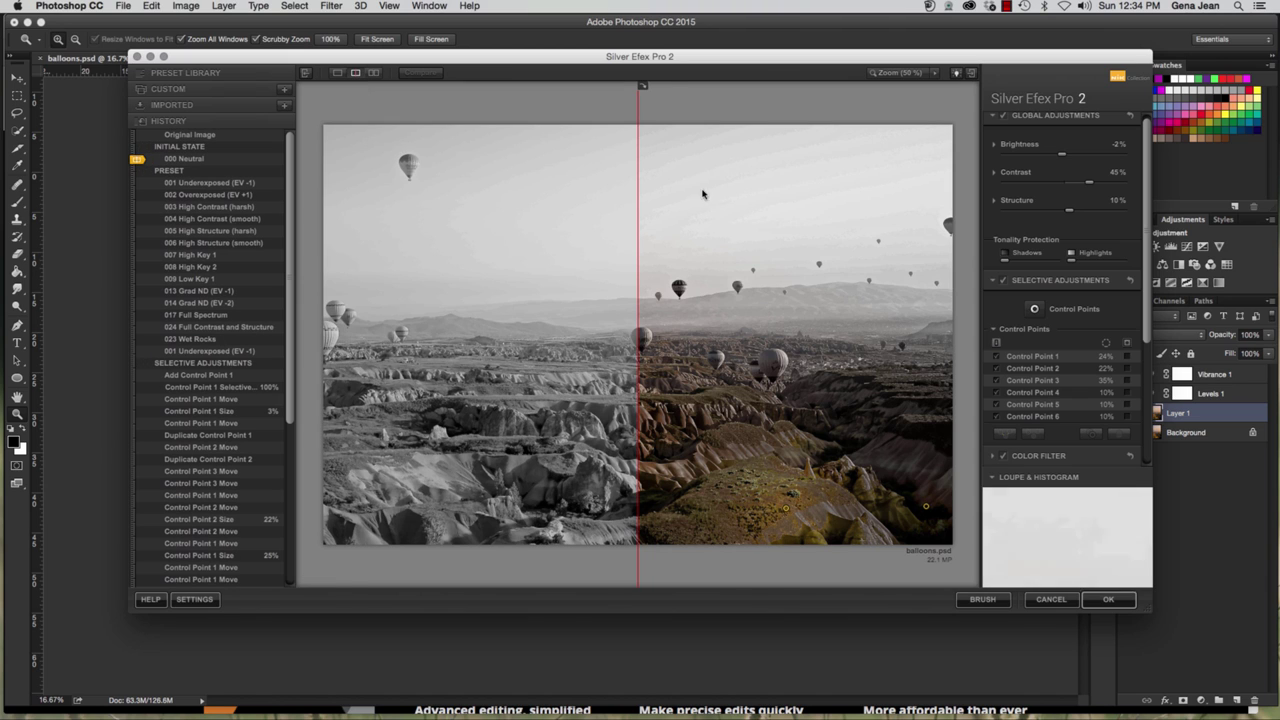
drag(638, 113, 652, 204)
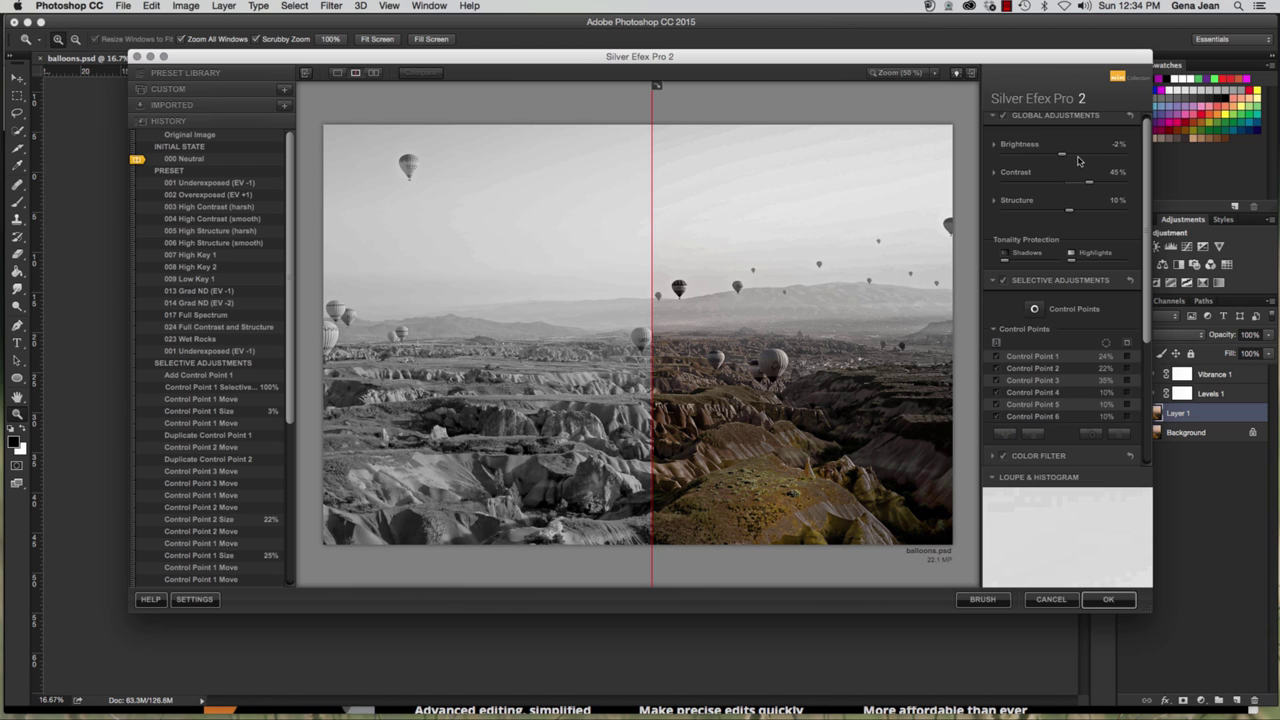
click(1052, 599)
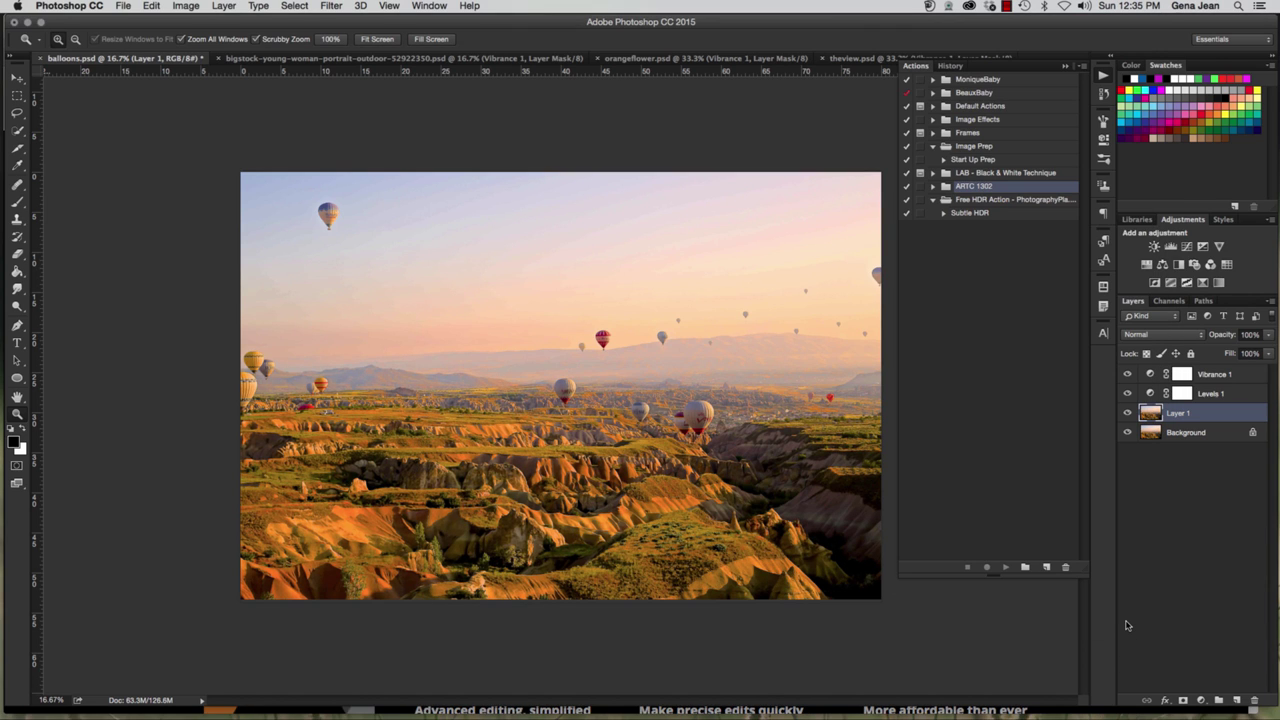
Select Layer 1 of theview.psd and launch Color Efex Pro 4 from the Nik Collection filters.
click(673, 60)
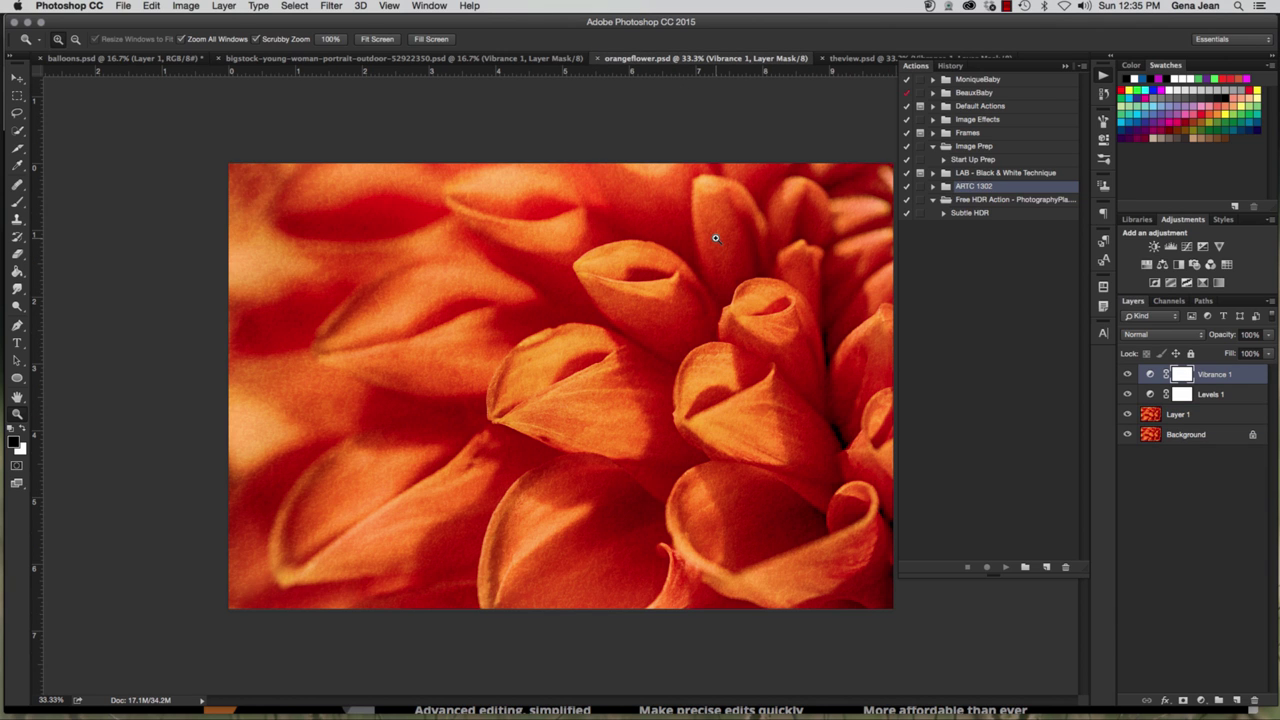
click(855, 60)
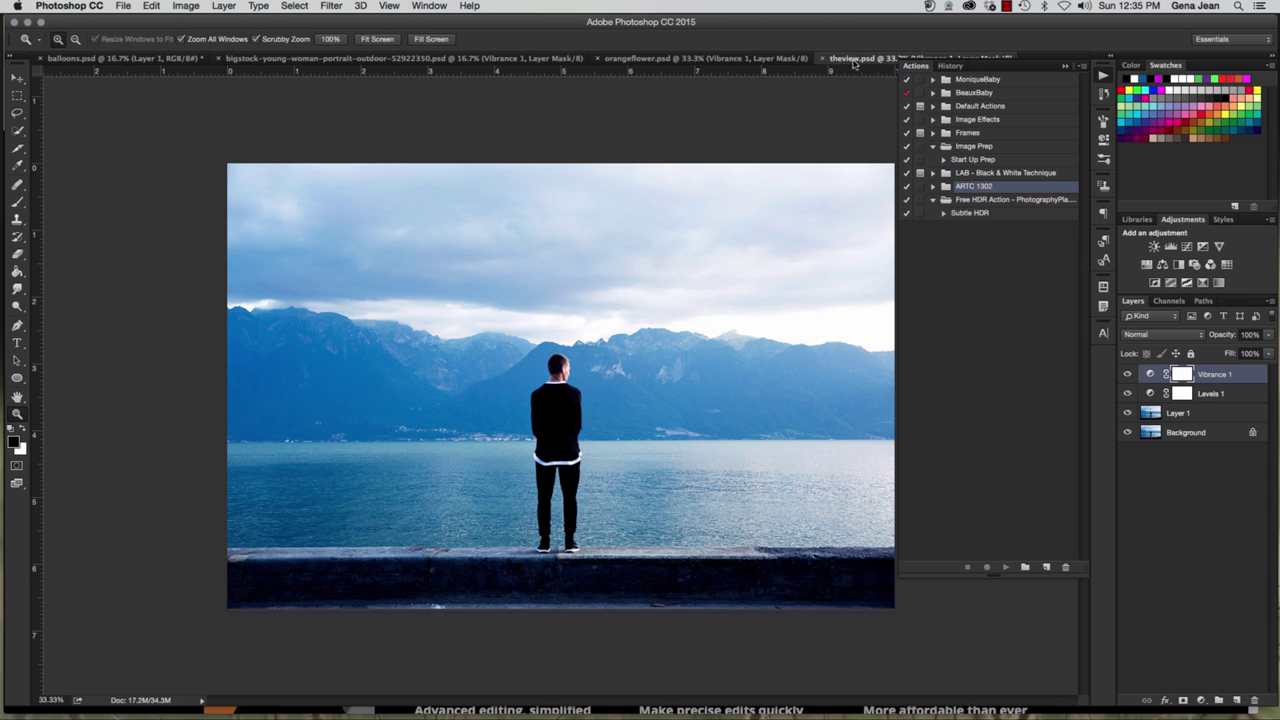
click(1213, 416)
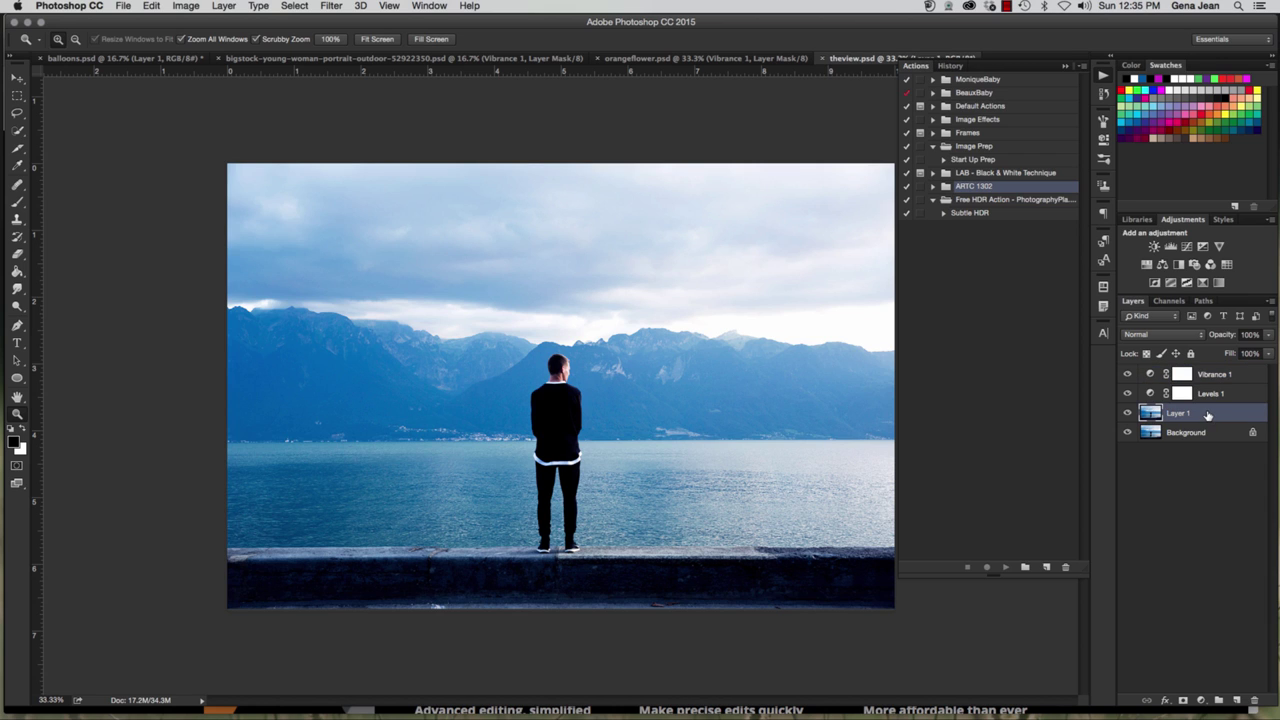
click(331, 6)
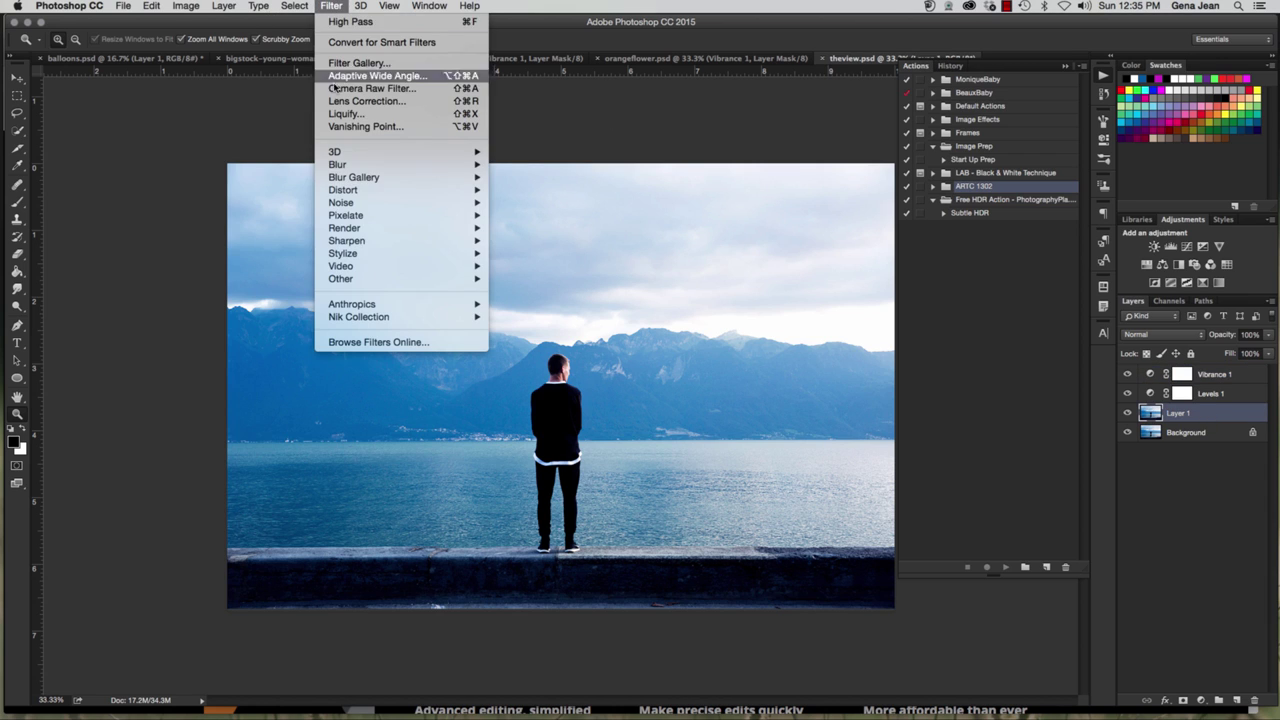
mouse_move(411, 319)
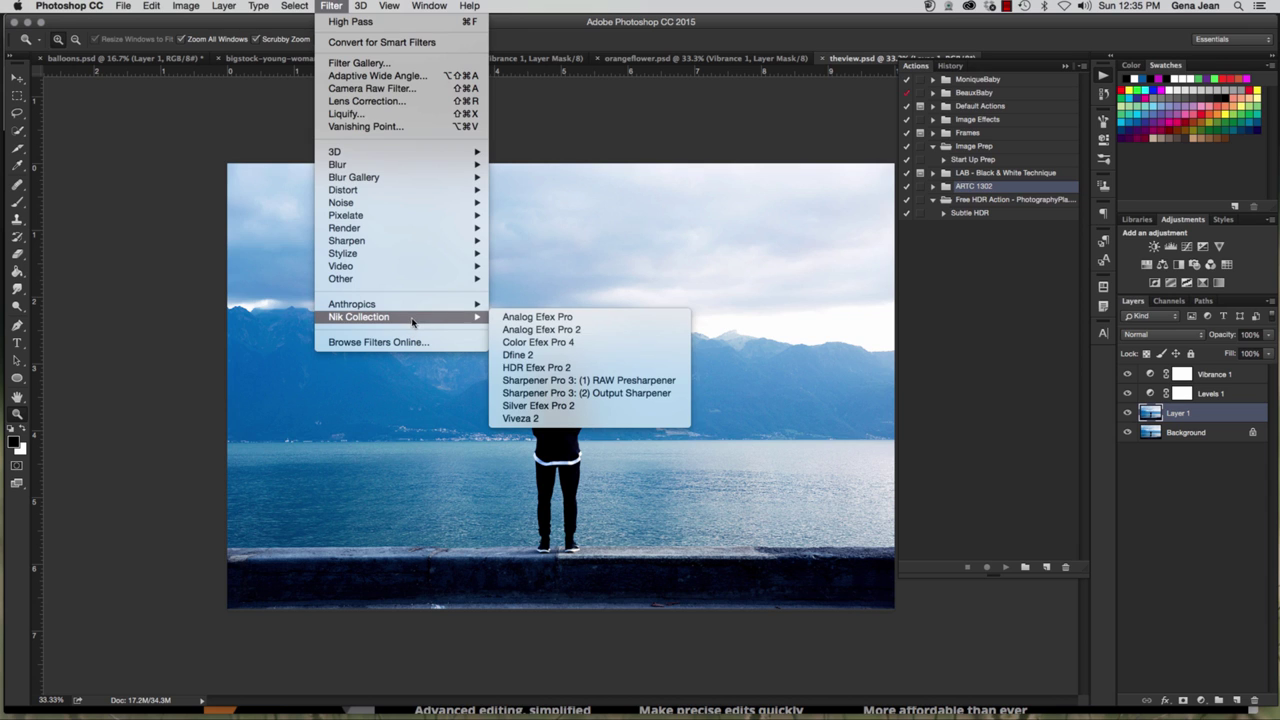
click(527, 343)
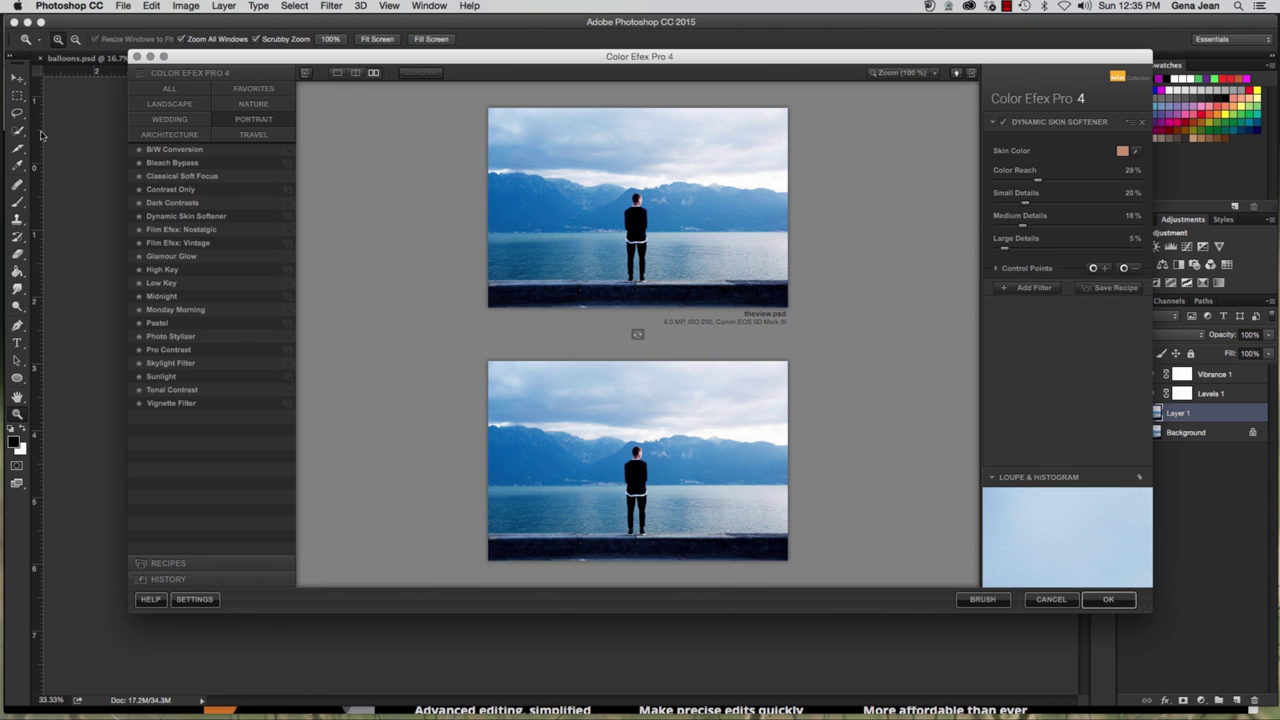
Show all filters and step through Bi-Color Filters down to Bleach Bypass.
click(165, 92)
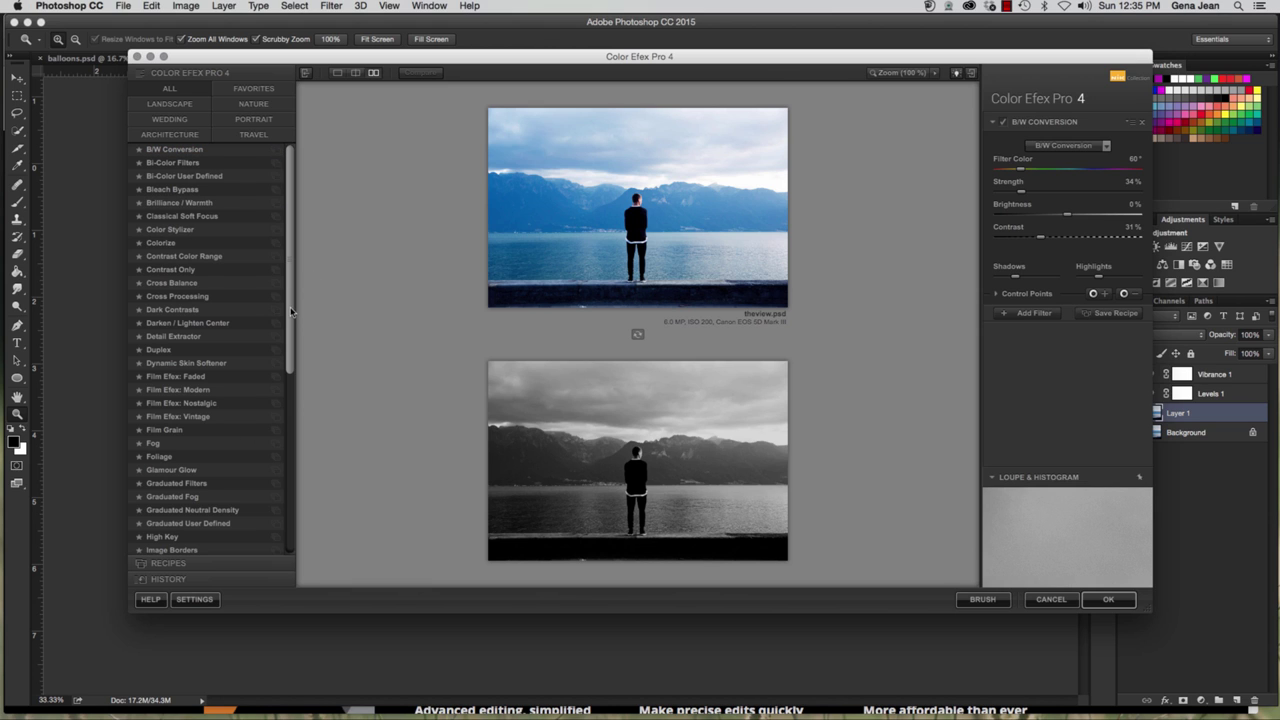
scroll(292, 367, down, 10)
scroll(292, 400, up, 10)
key(Down)
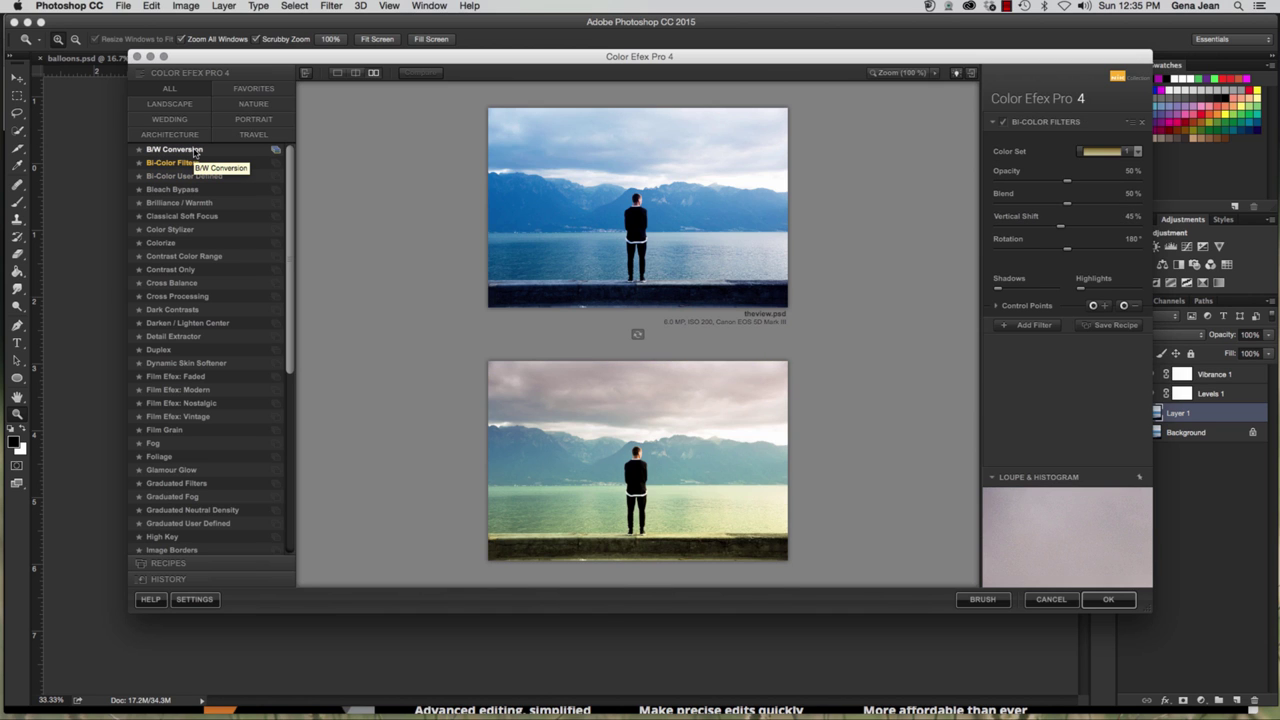
key(Down)
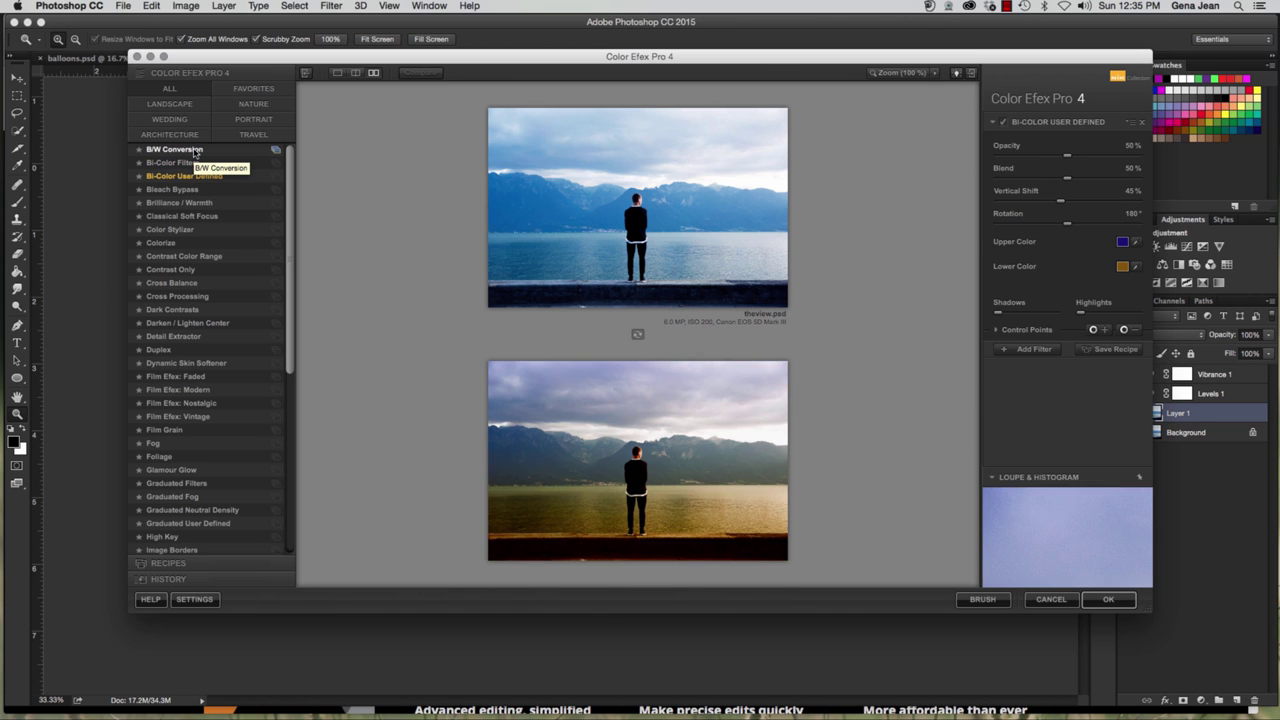
key(Down)
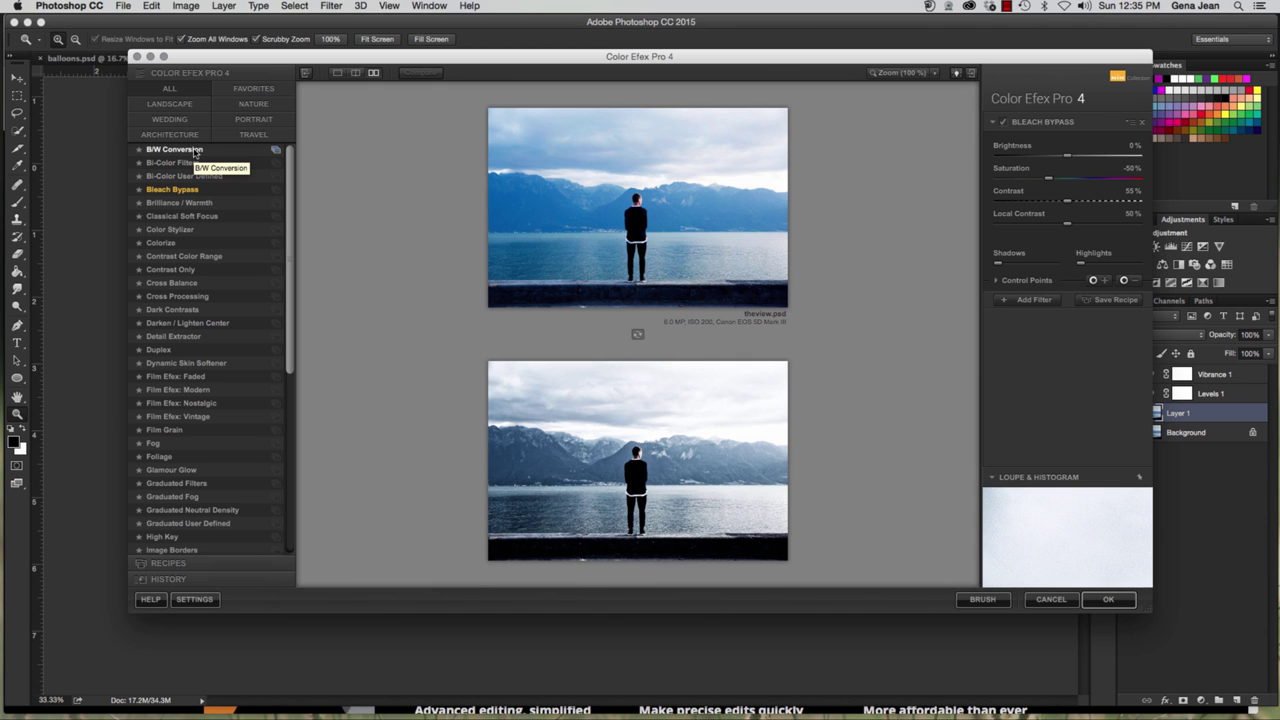
Compare single, split and side-by-side previews of Bleach Bypass, ending on the single view.
click(337, 72)
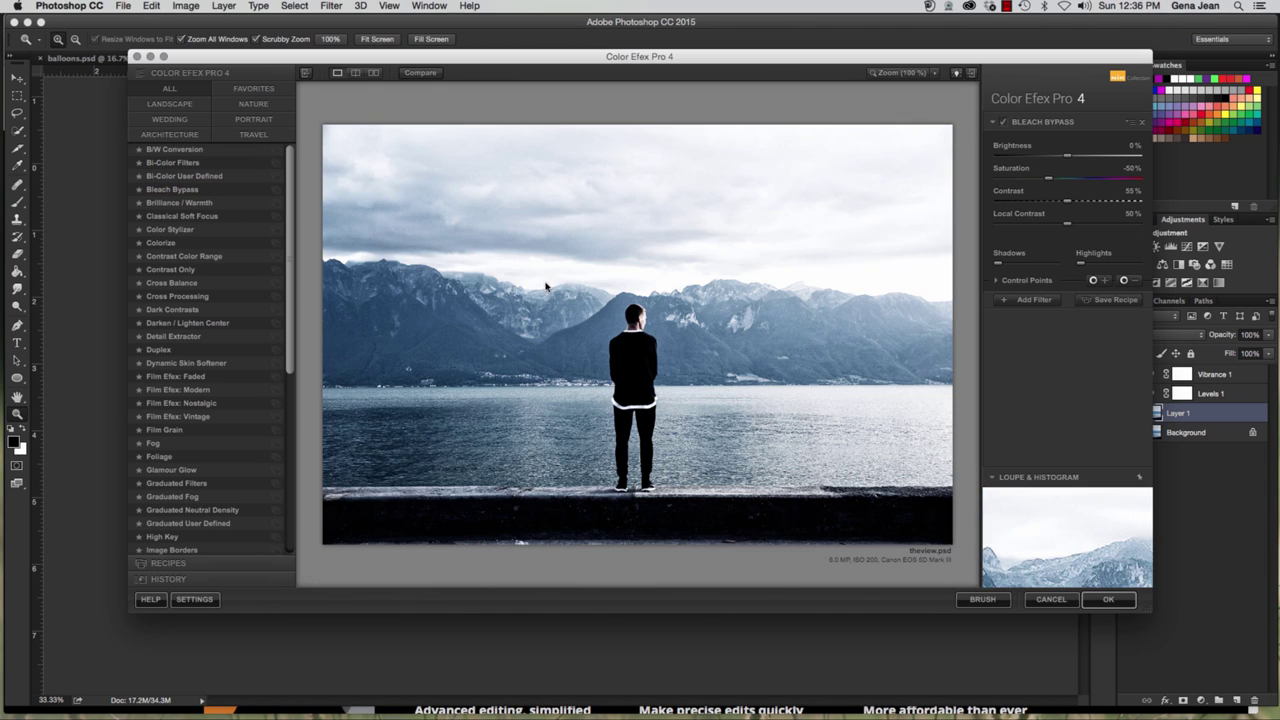
click(354, 73)
click(338, 74)
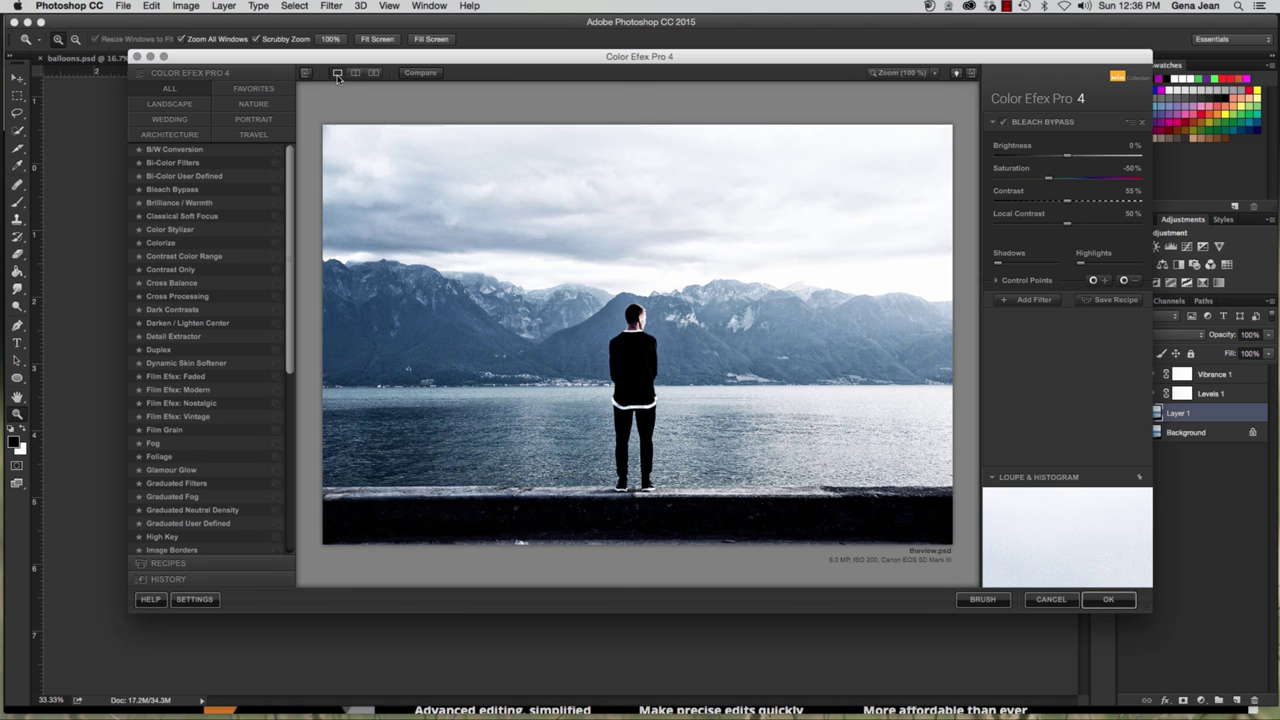
click(356, 74)
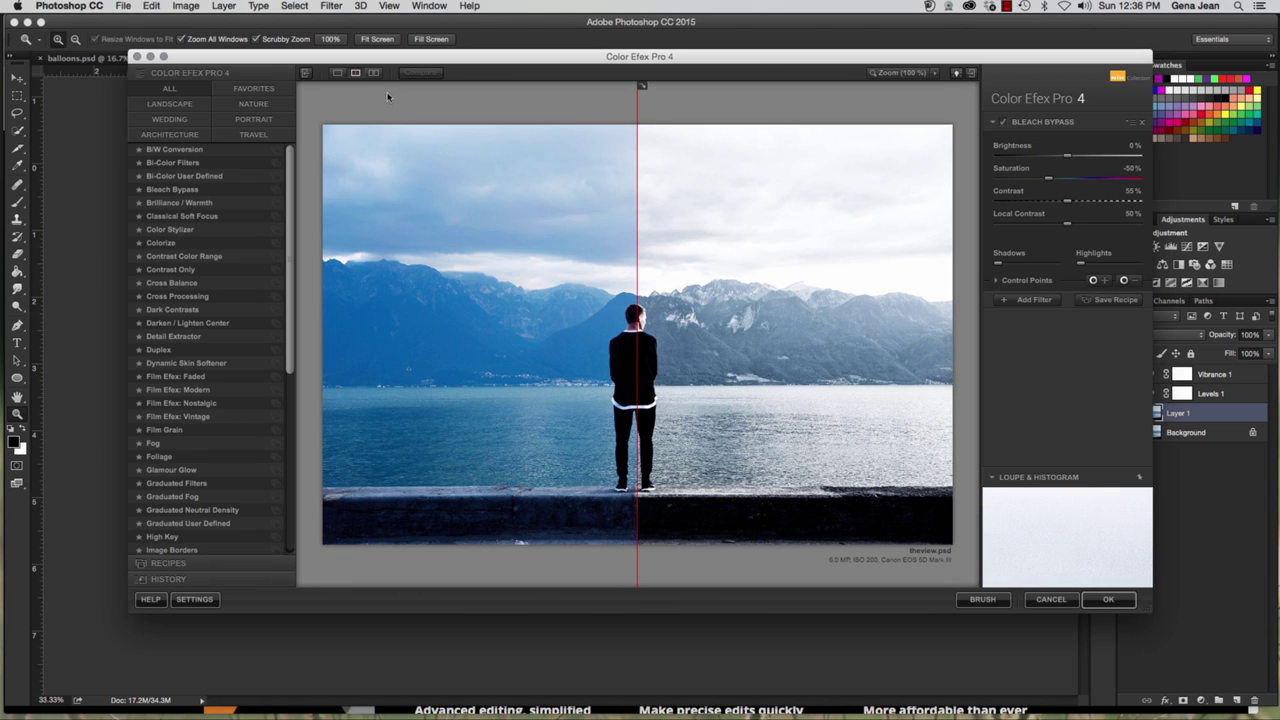
click(376, 74)
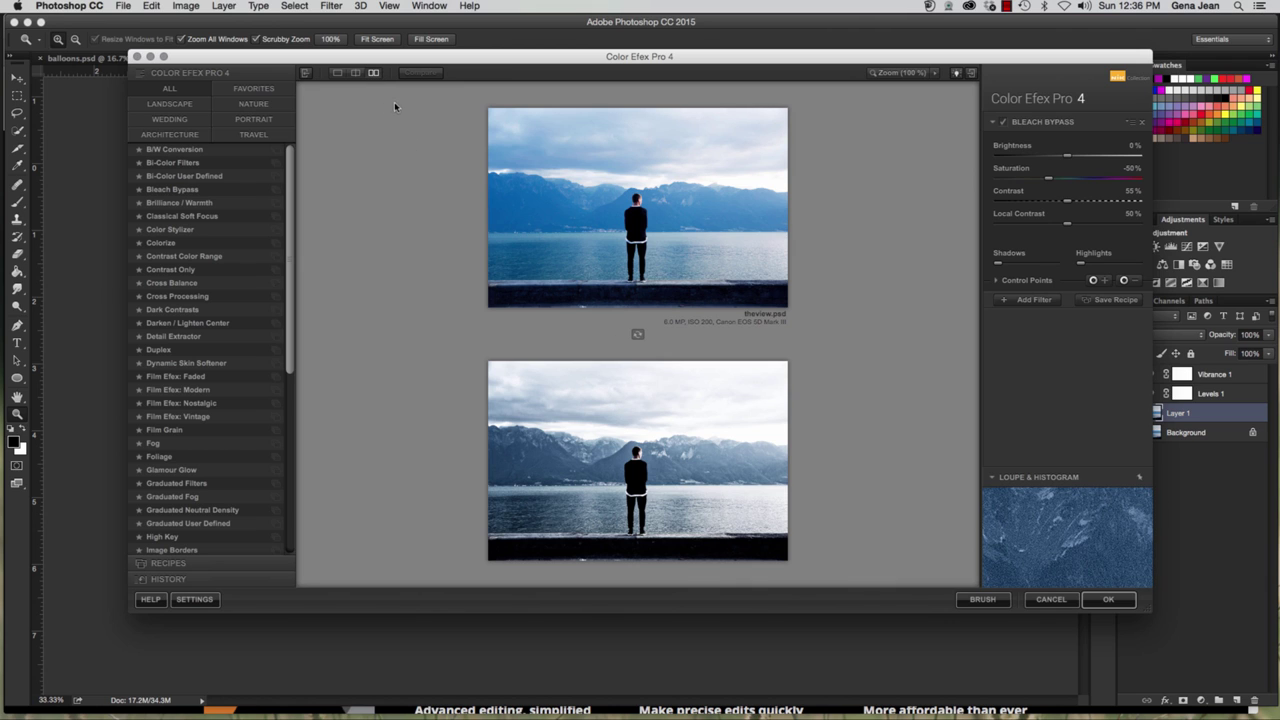
click(336, 75)
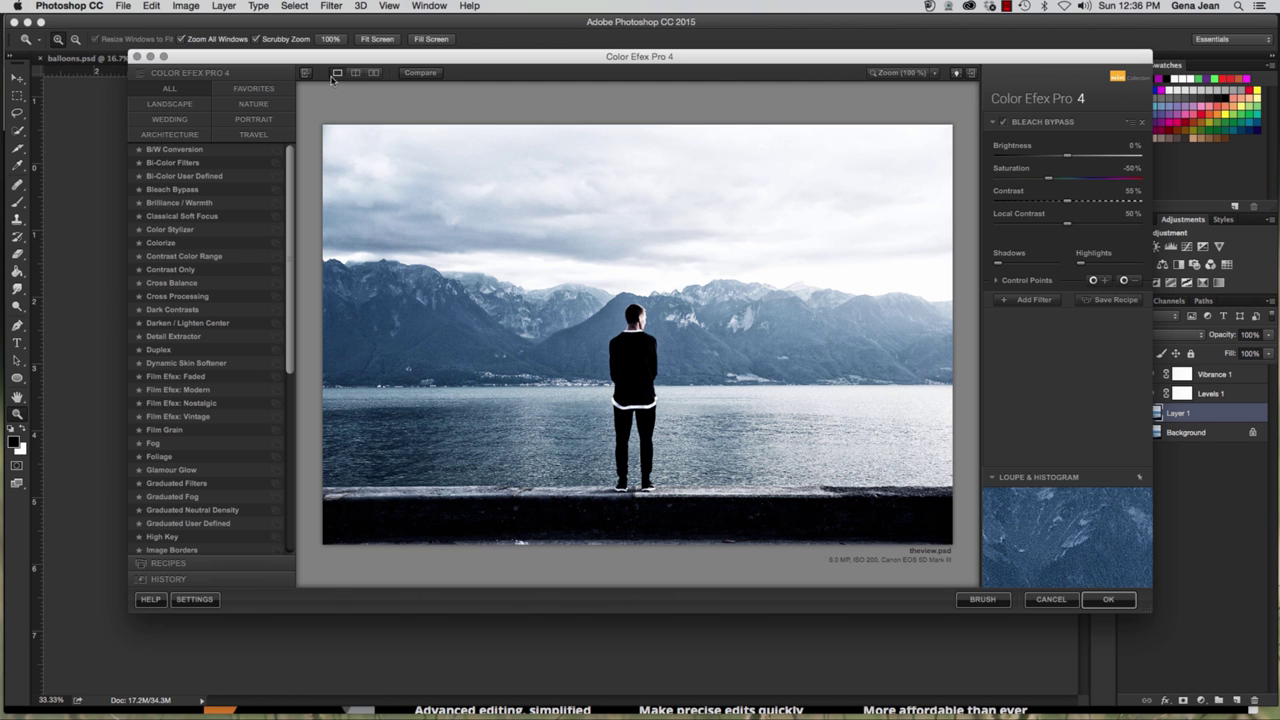
Preview B/W Conversion, Bi-Color, Bleach Bypass, Brilliance / Warmth, Colorize and Contrast filters.
click(170, 150)
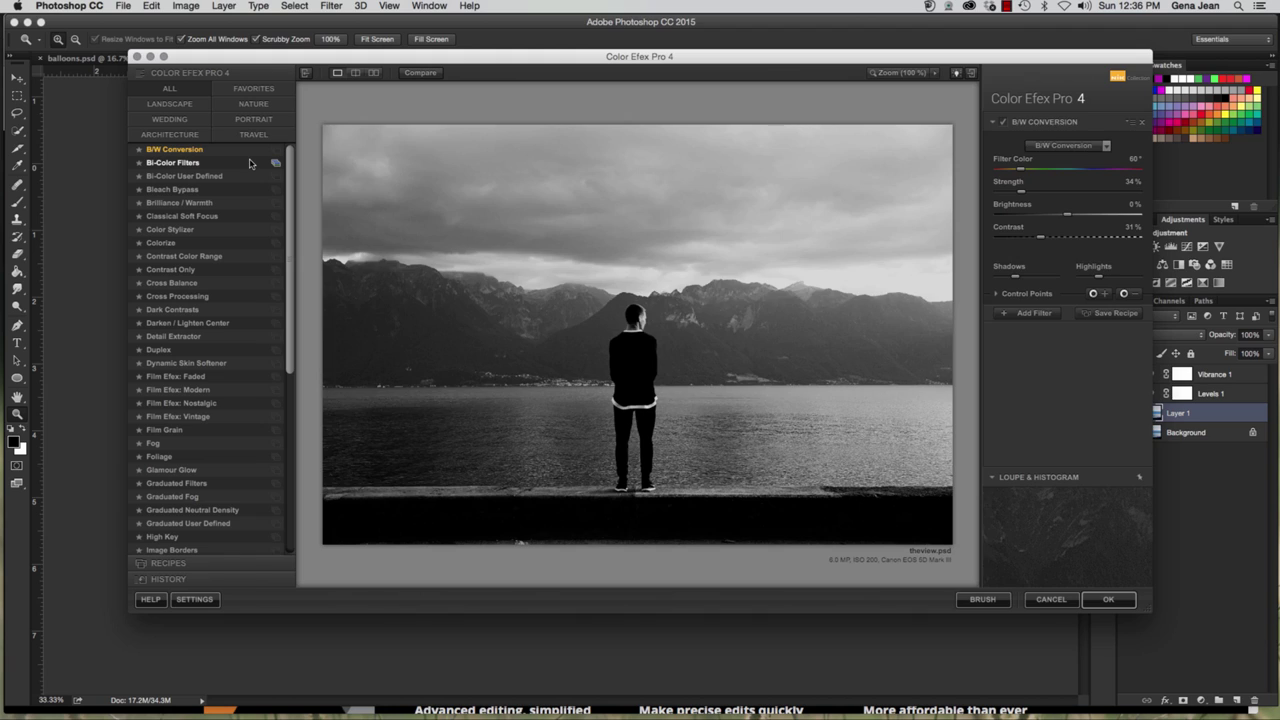
click(250, 163)
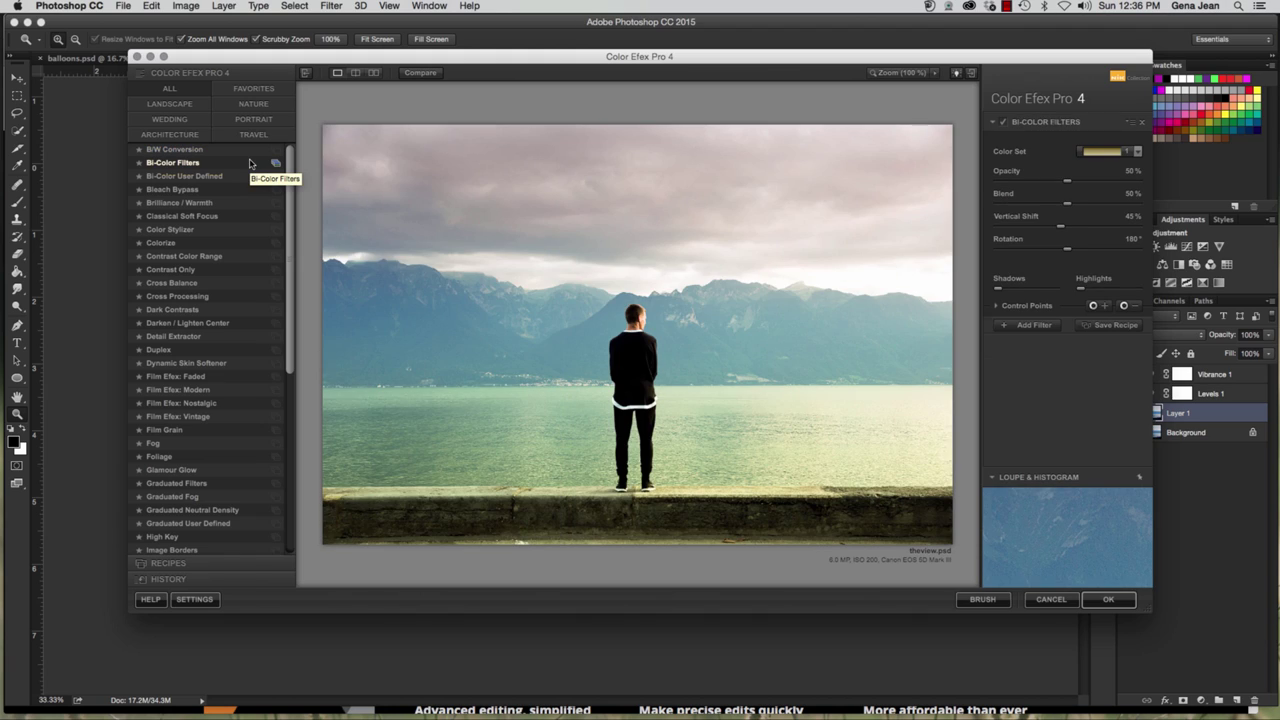
key(Down)
key(Down)
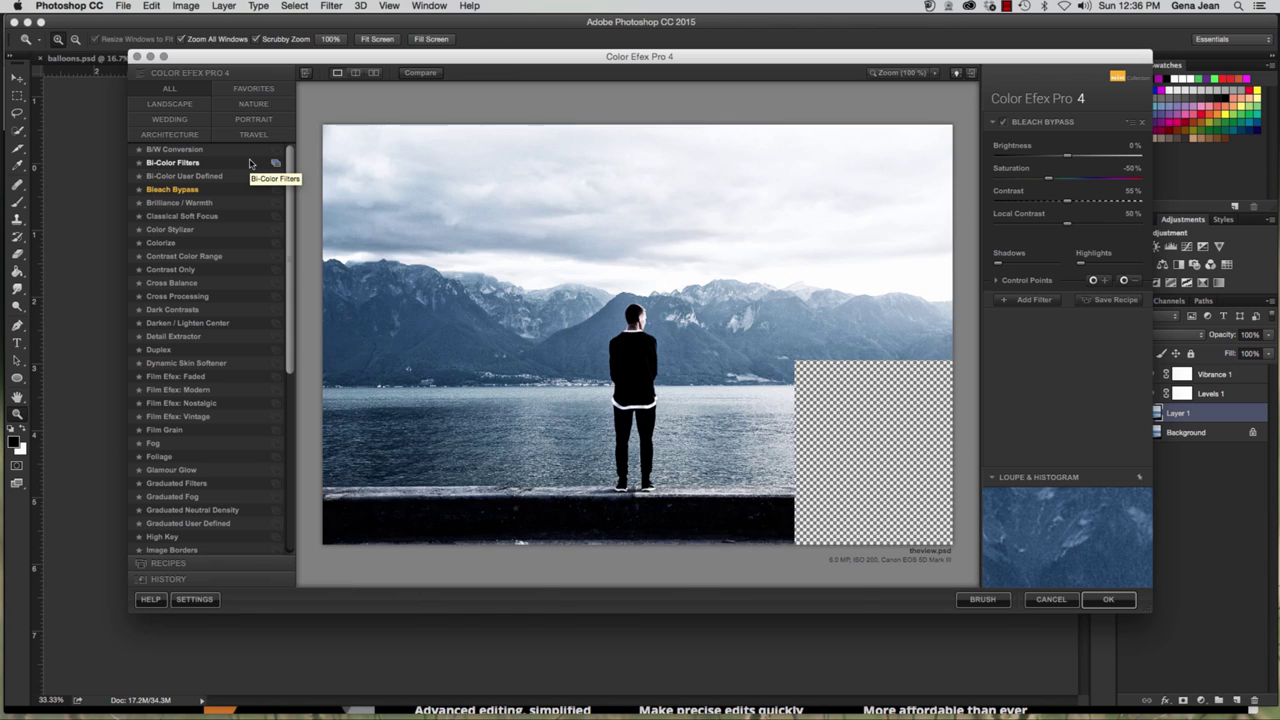
key(Down)
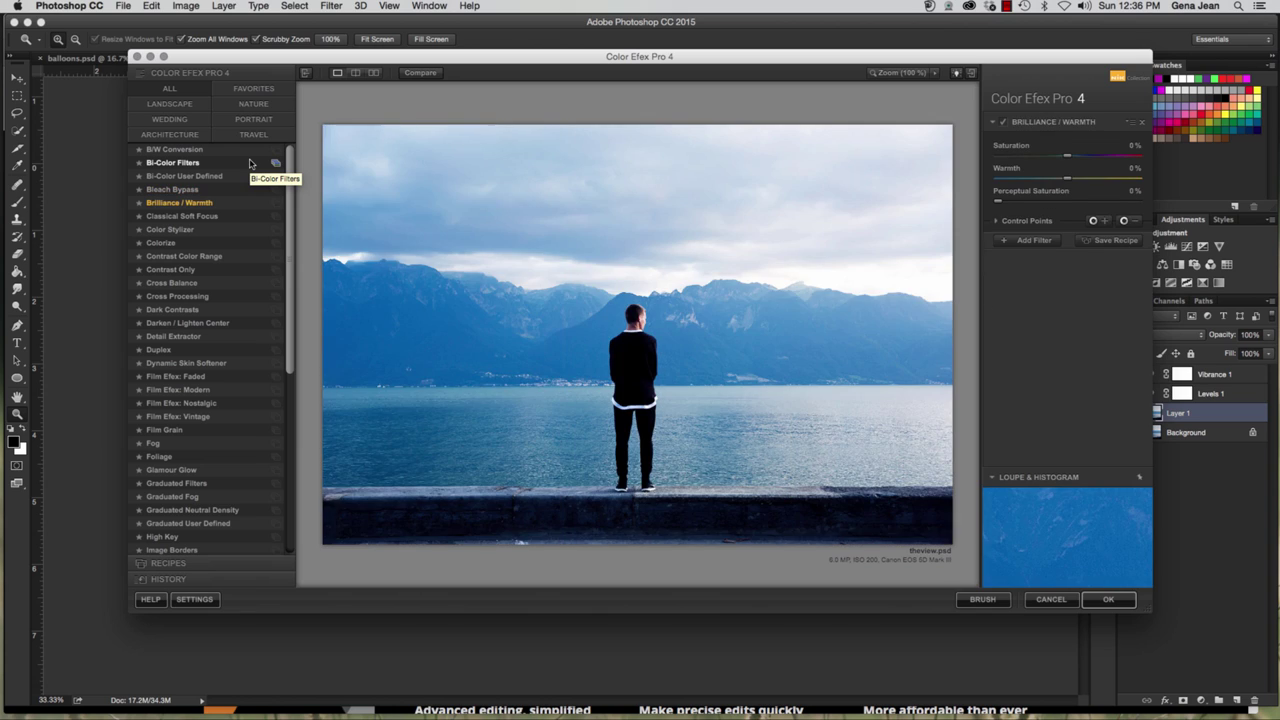
key(Down)
key(Down)
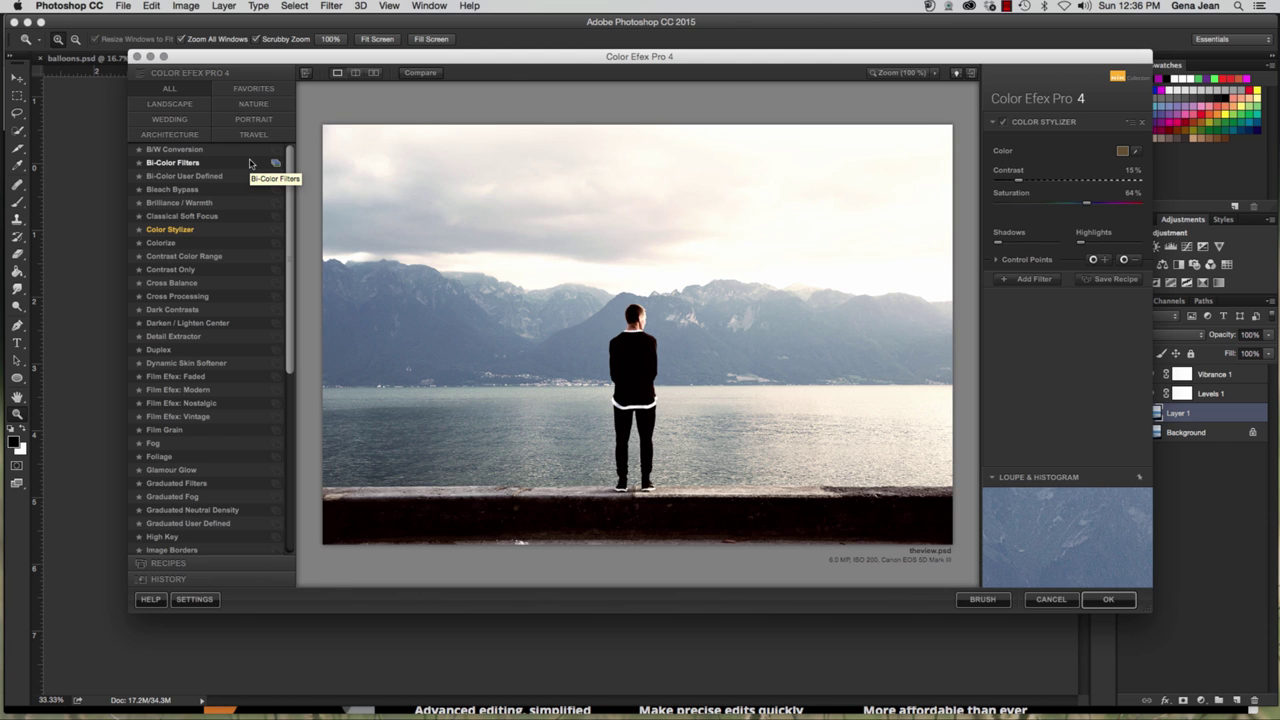
key(Down)
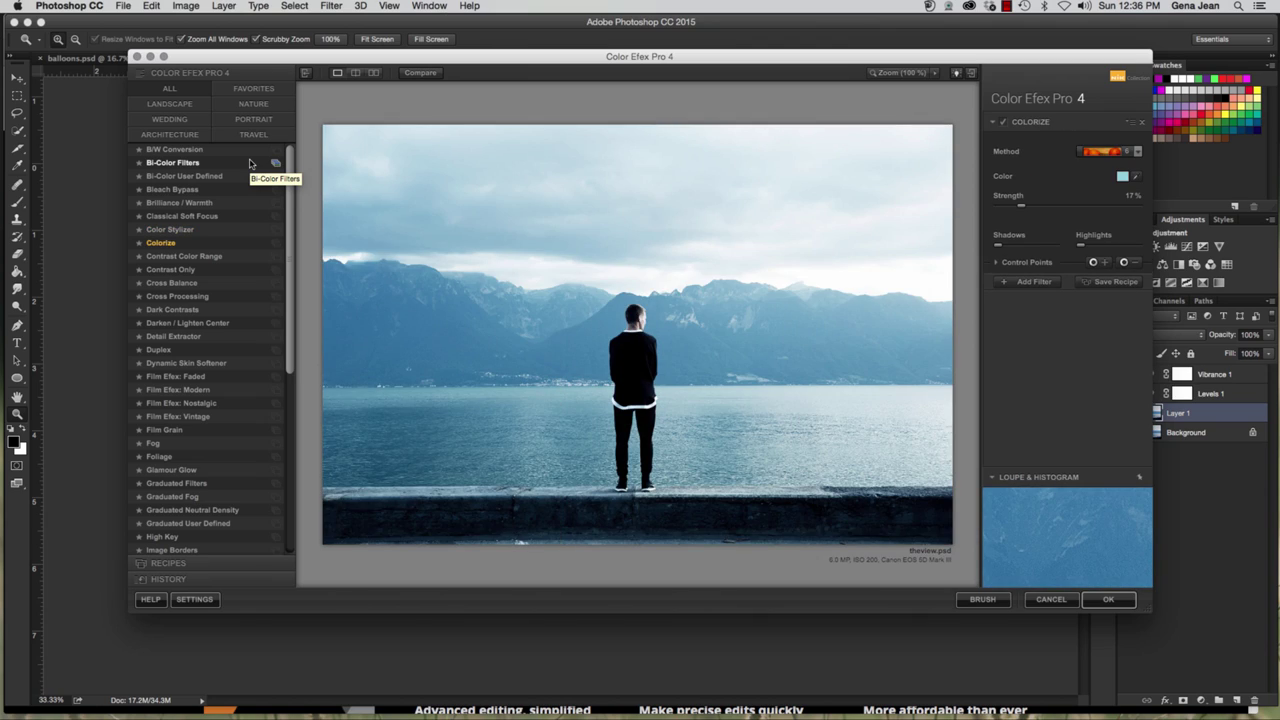
key(Down)
key(Down)
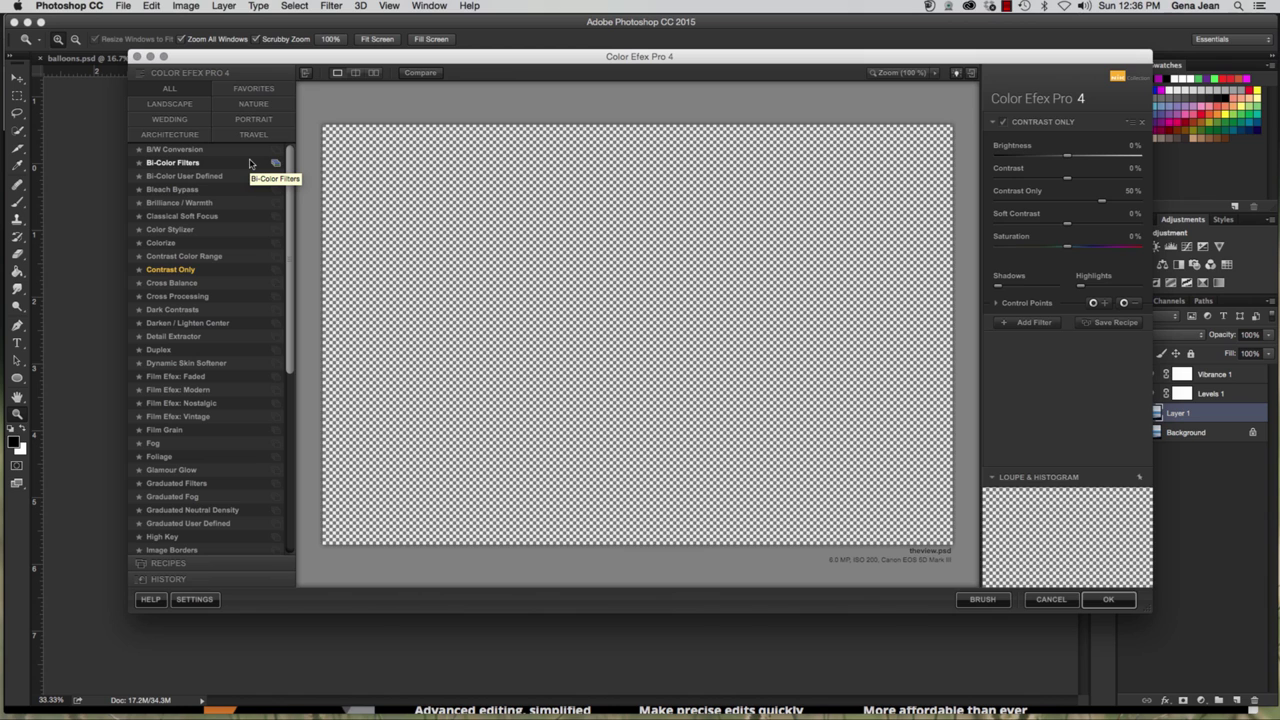
Preview Cross Processing, Duplex, Nostalgic, Fog, Foliage and Glamour Glow, ending on White Neutralizer.
key(Down)
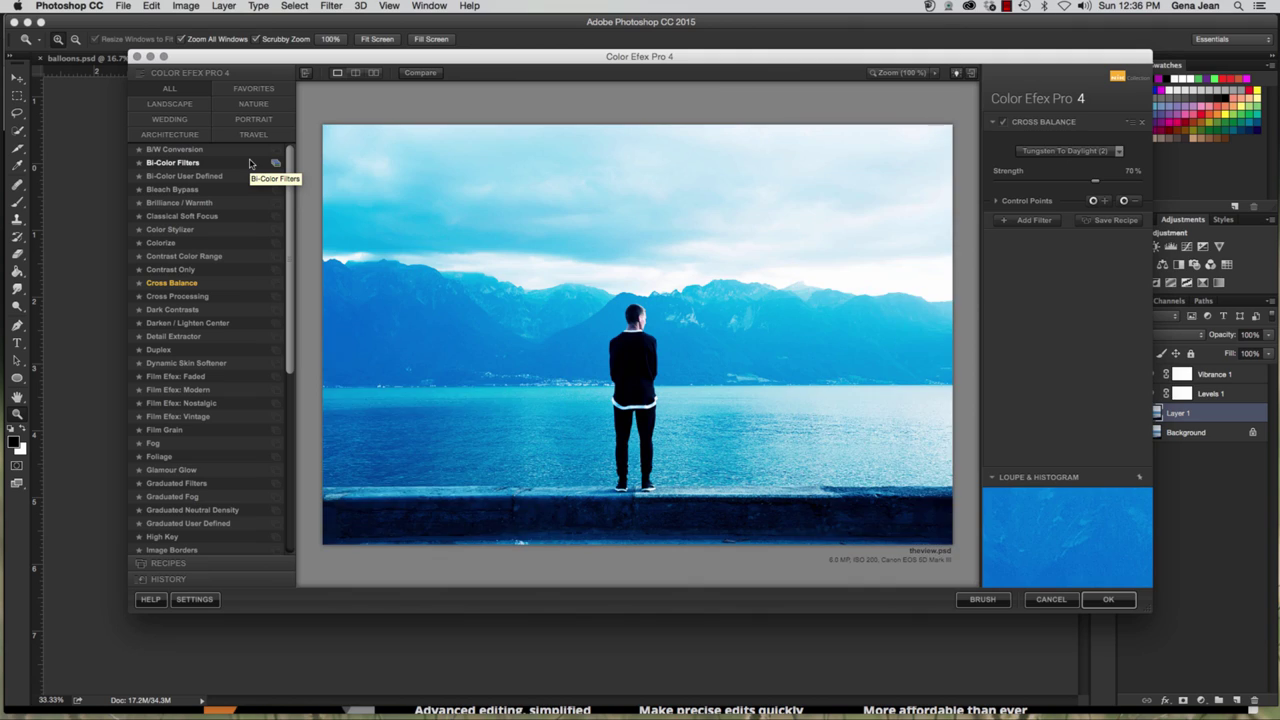
key(Down)
key(Down)
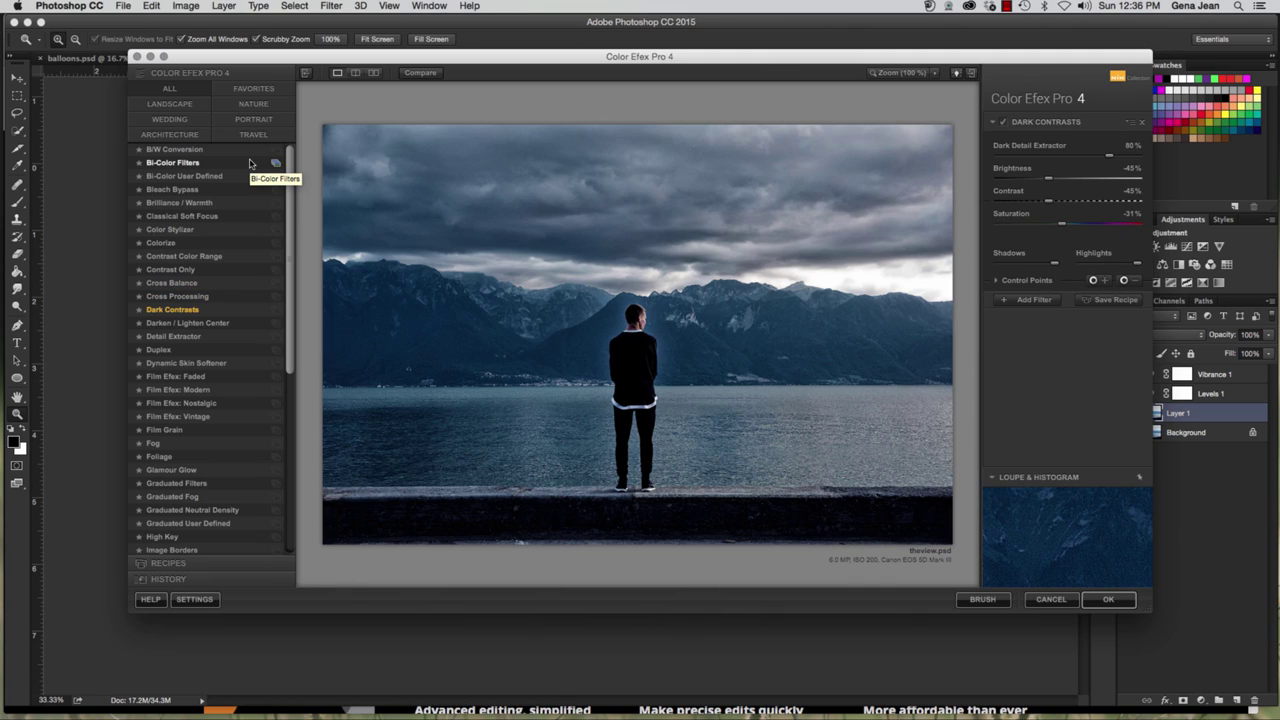
key(Down)
key(Down)
key(Down)
key(Down)
key(Down)
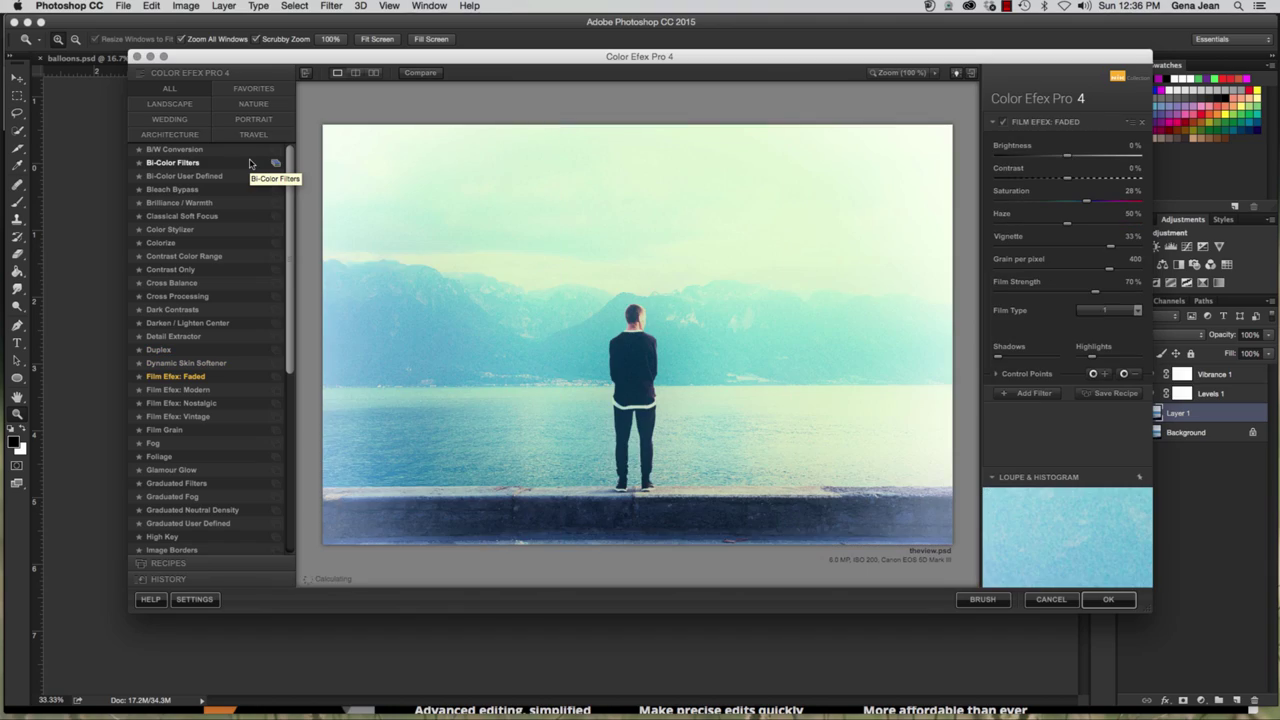
key(Down)
key(Down)
key(Down)
key(Down)
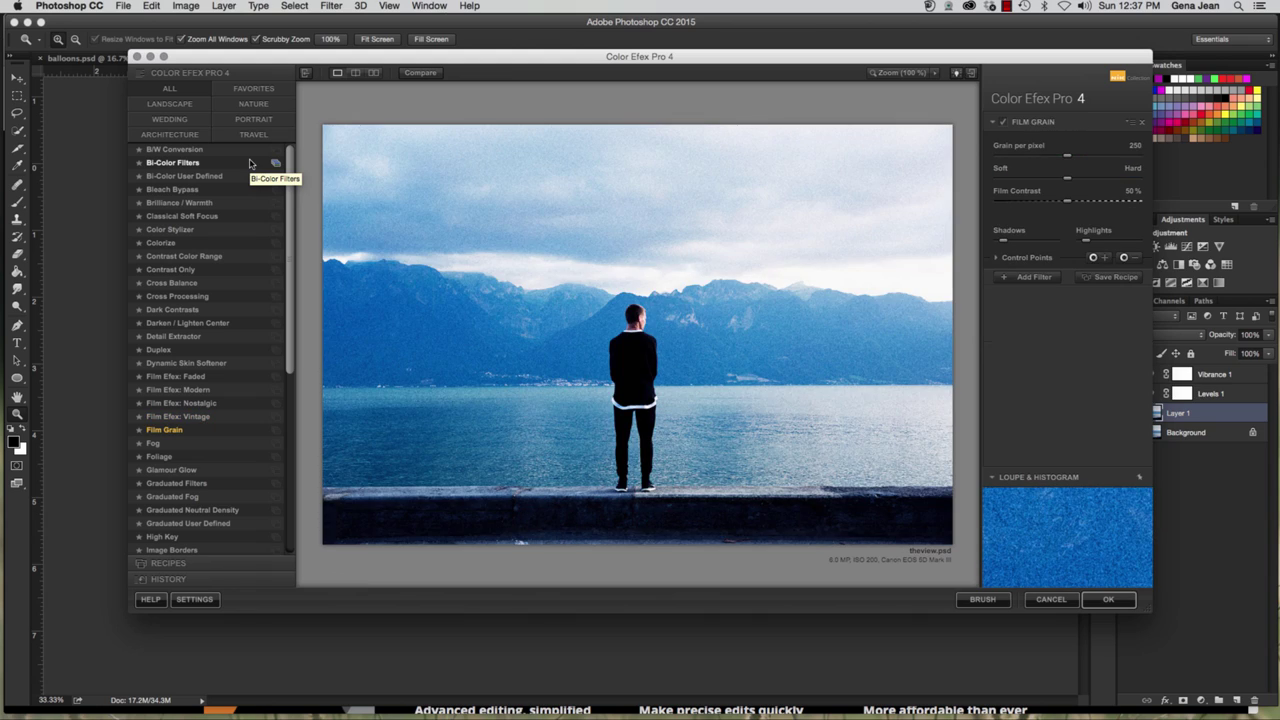
key(Down)
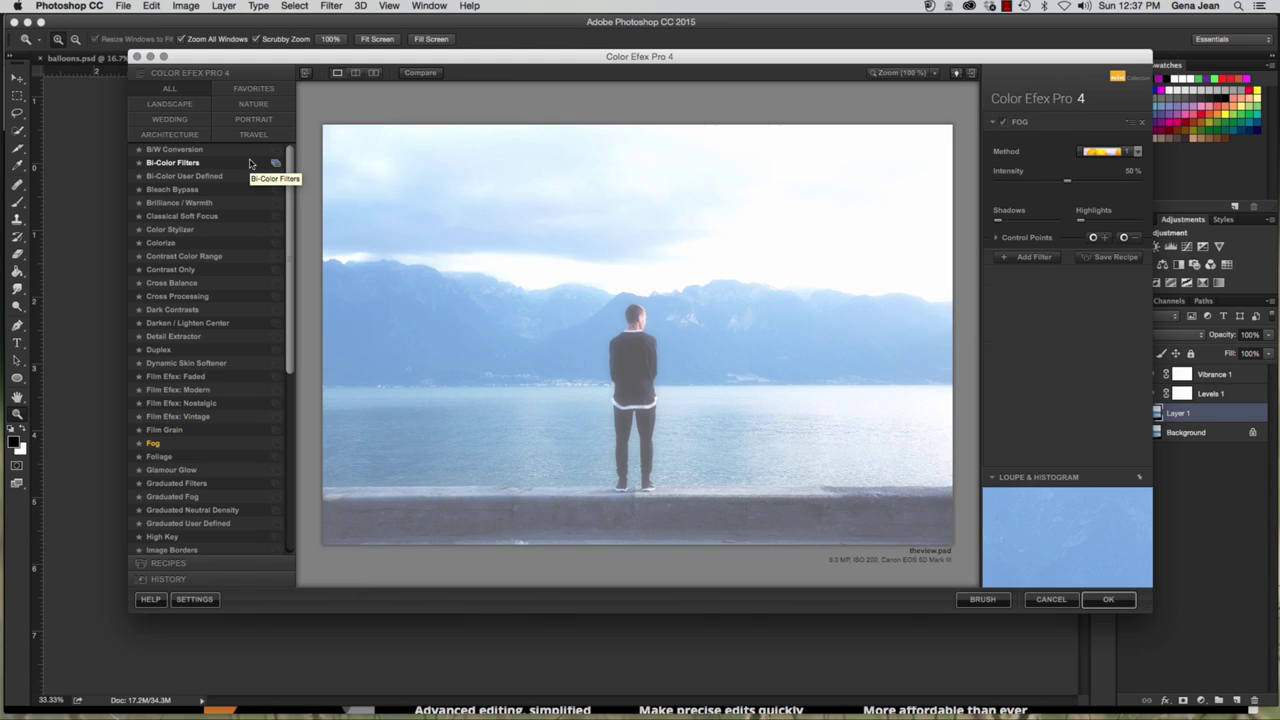
key(Down)
key(Down)
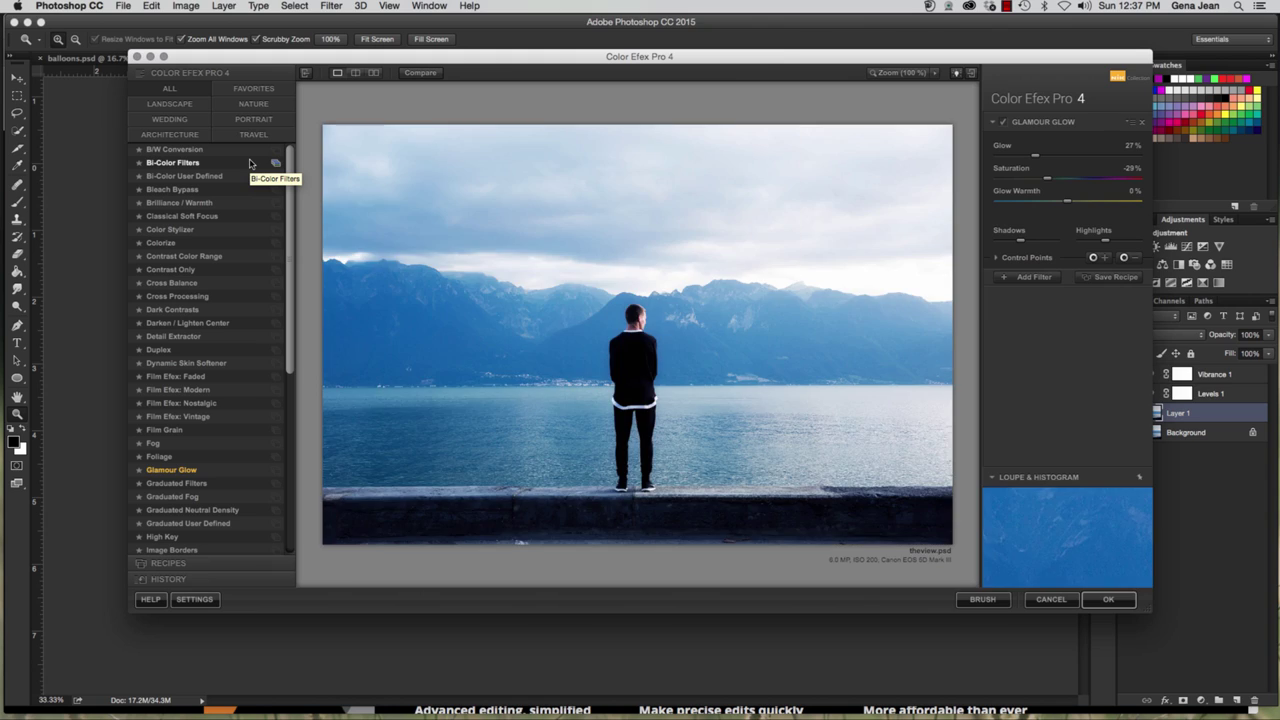
key(Down)
key(Down)
key(Down)
key(Down)
key(Down)
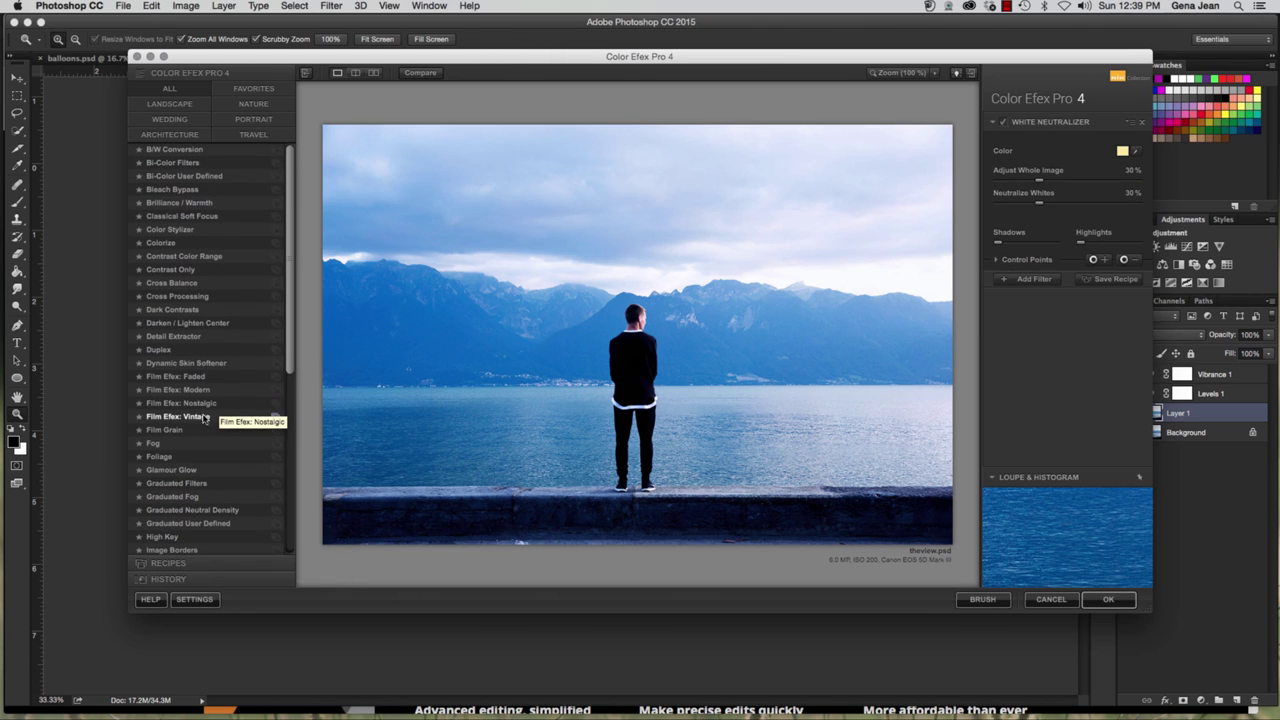
scroll(197, 430, down, 2)
scroll(197, 430, up, 5)
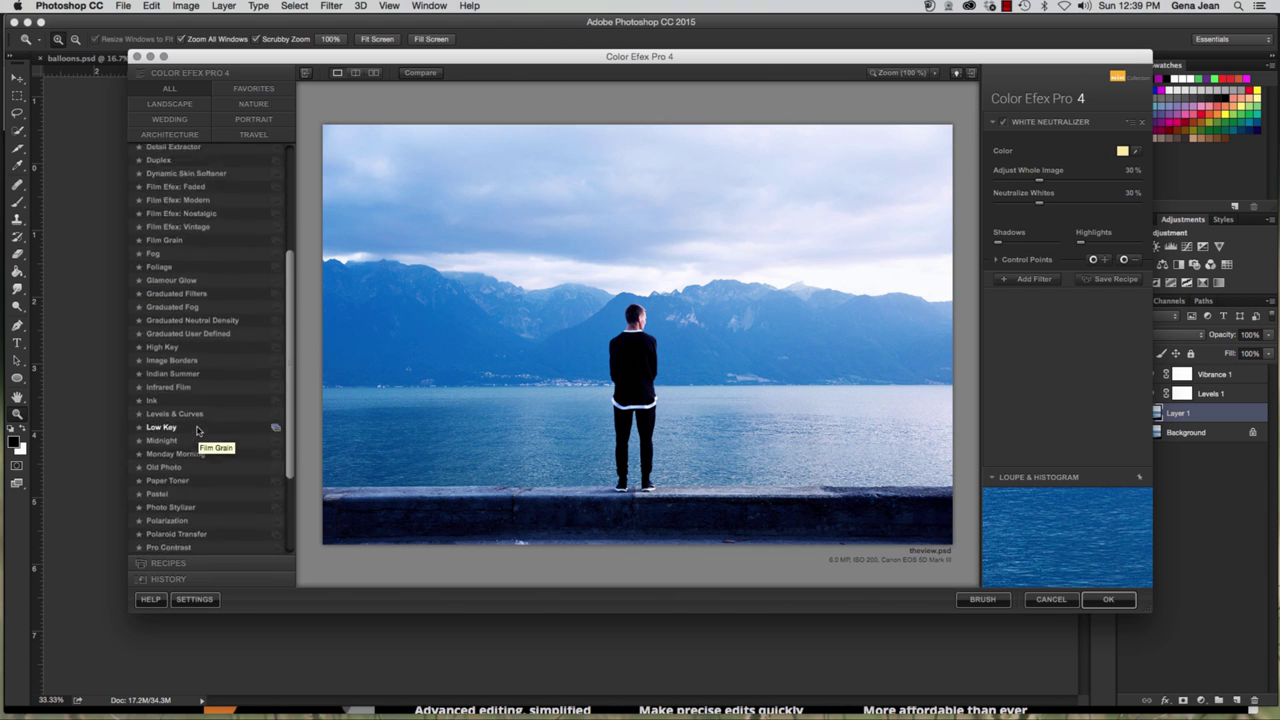
Browse the Landscape, Nature, Portrait and Wedding filter categories, then open the Recipes list.
click(155, 128)
click(160, 133)
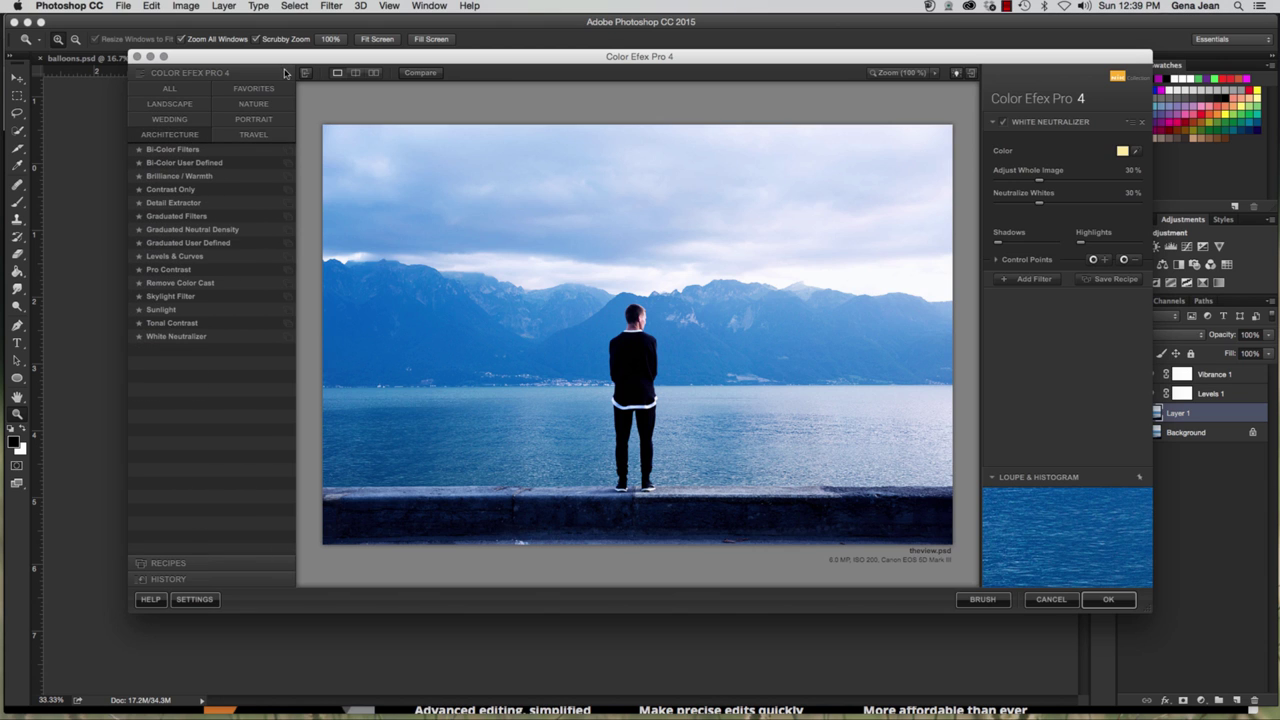
click(260, 112)
click(254, 120)
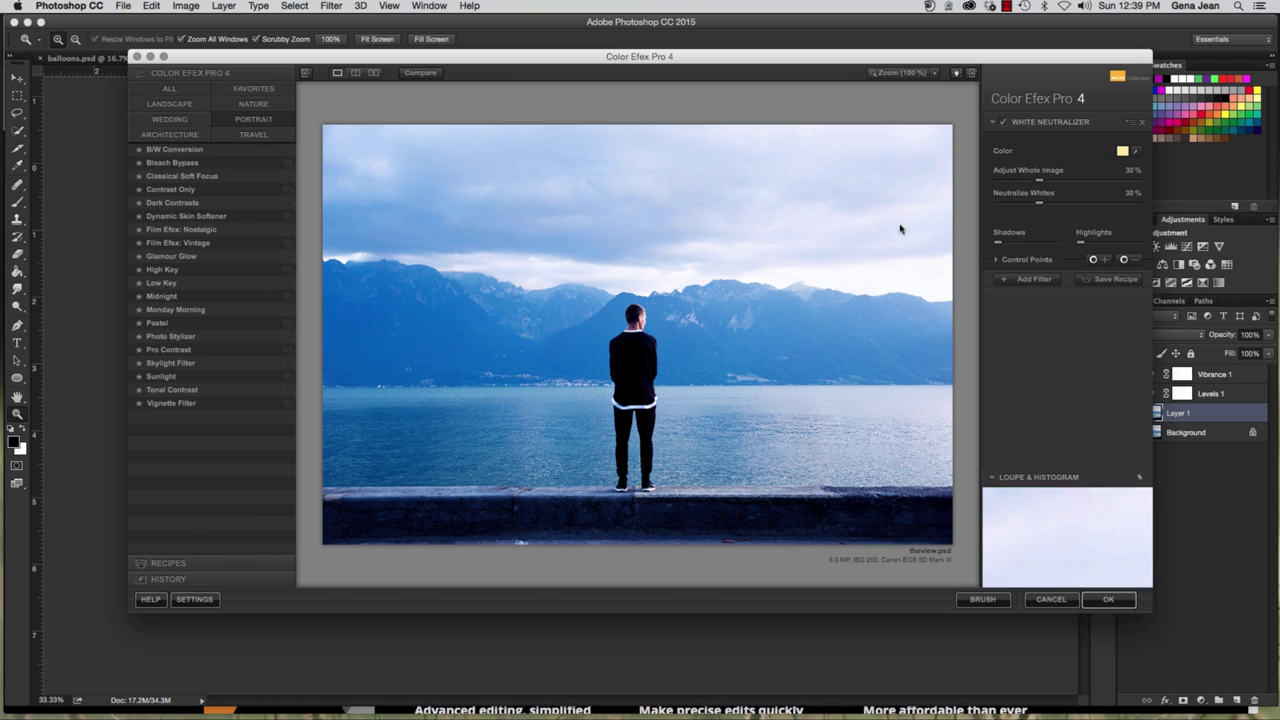
click(199, 124)
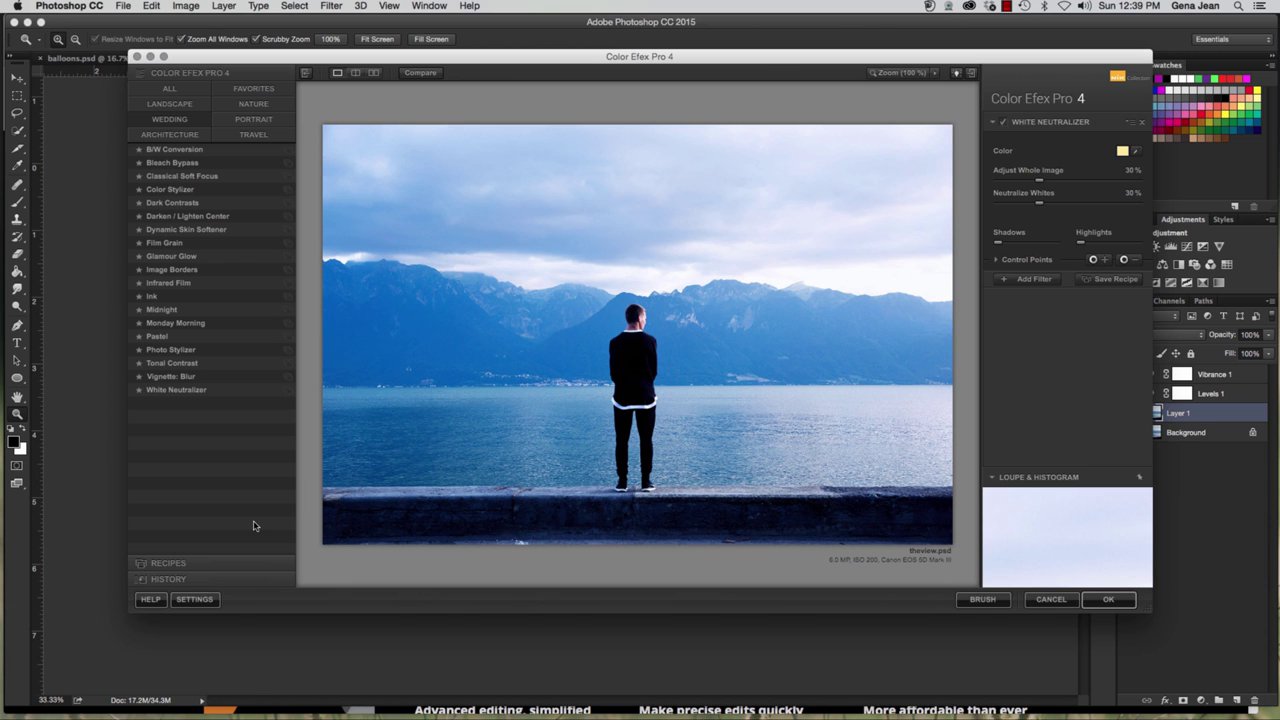
click(170, 564)
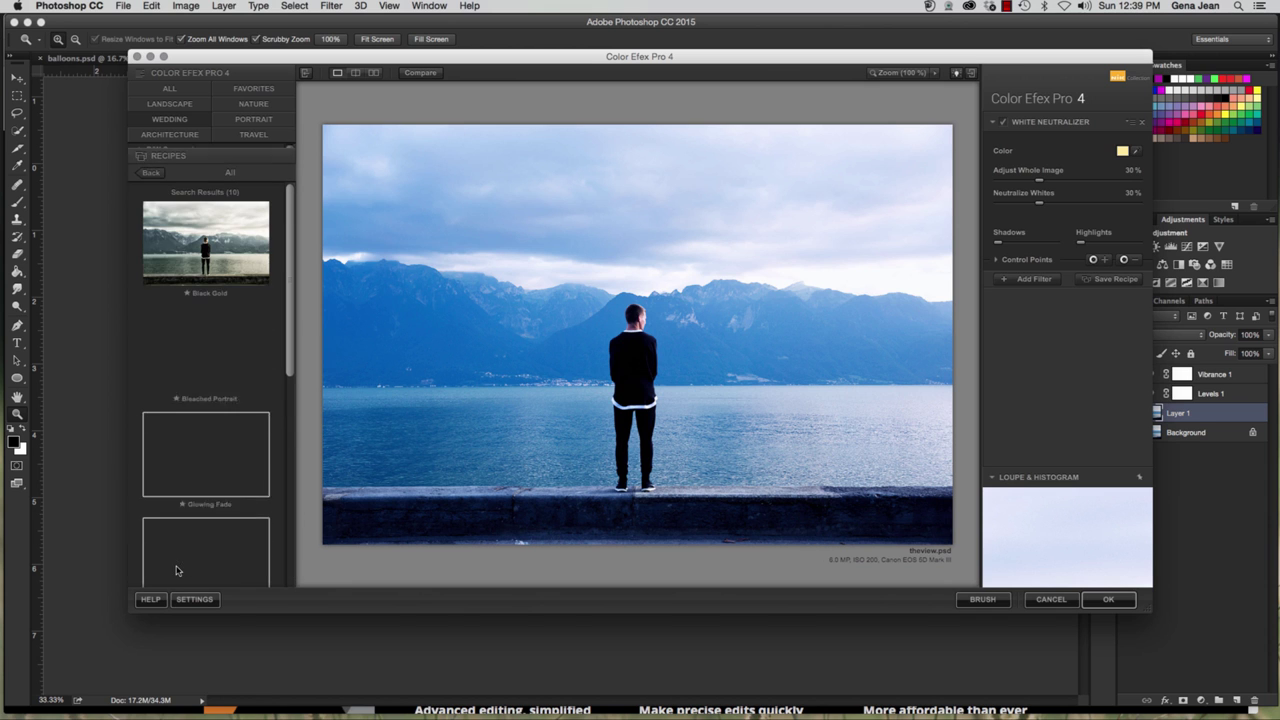
Try the Black Gold, Purple Film, Vintage Saturation and Super Cross Pop recipes on the lake photo.
click(205, 178)
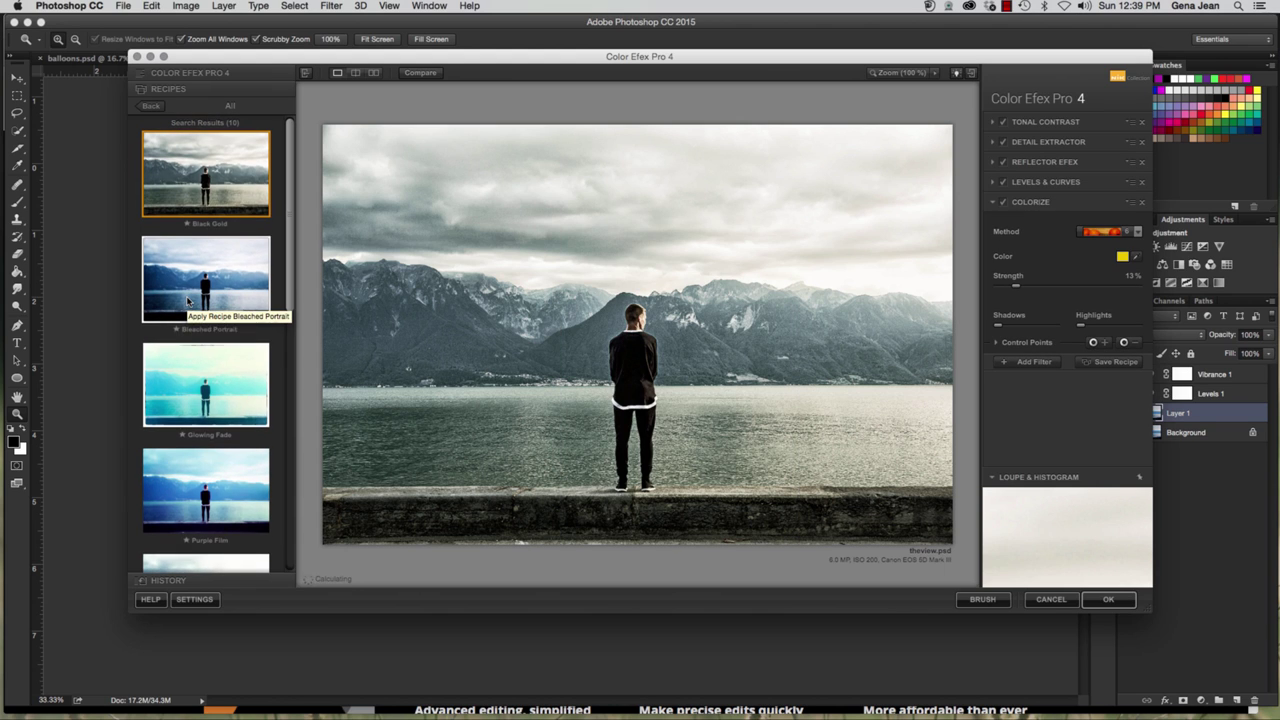
scroll(195, 300, down, 1)
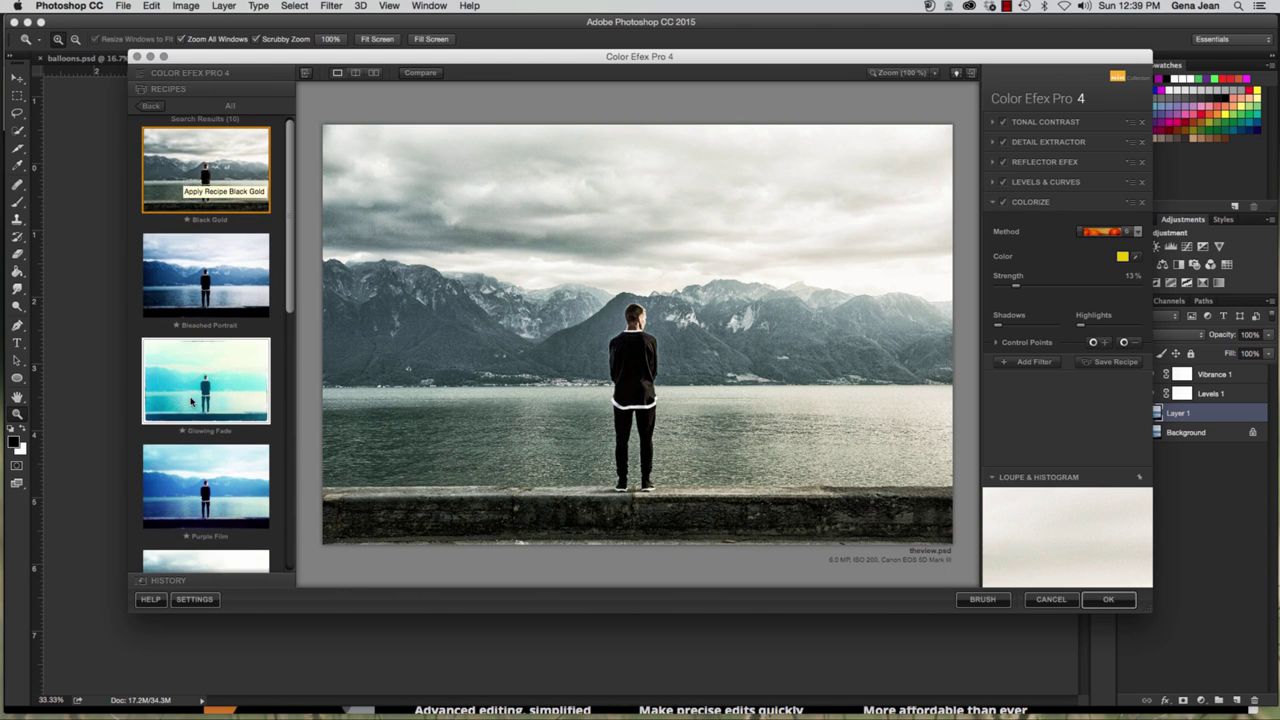
click(204, 503)
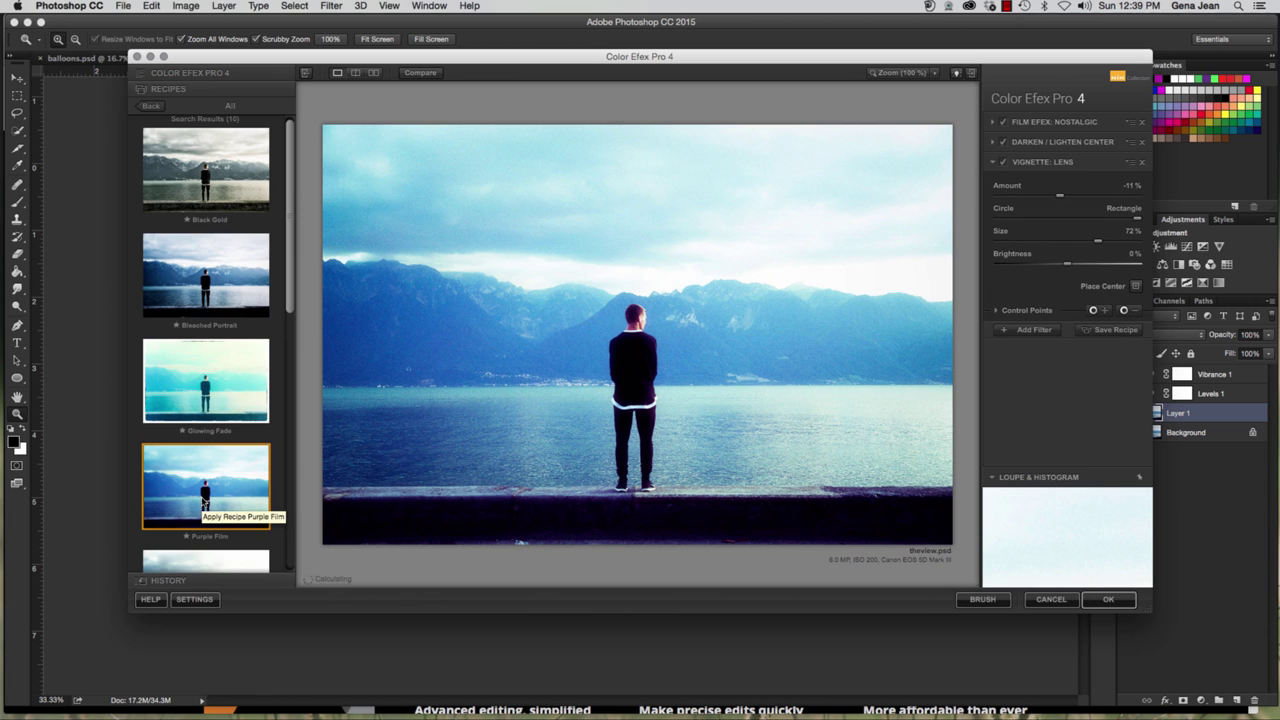
scroll(201, 502, down, 5)
scroll(201, 502, down, 5)
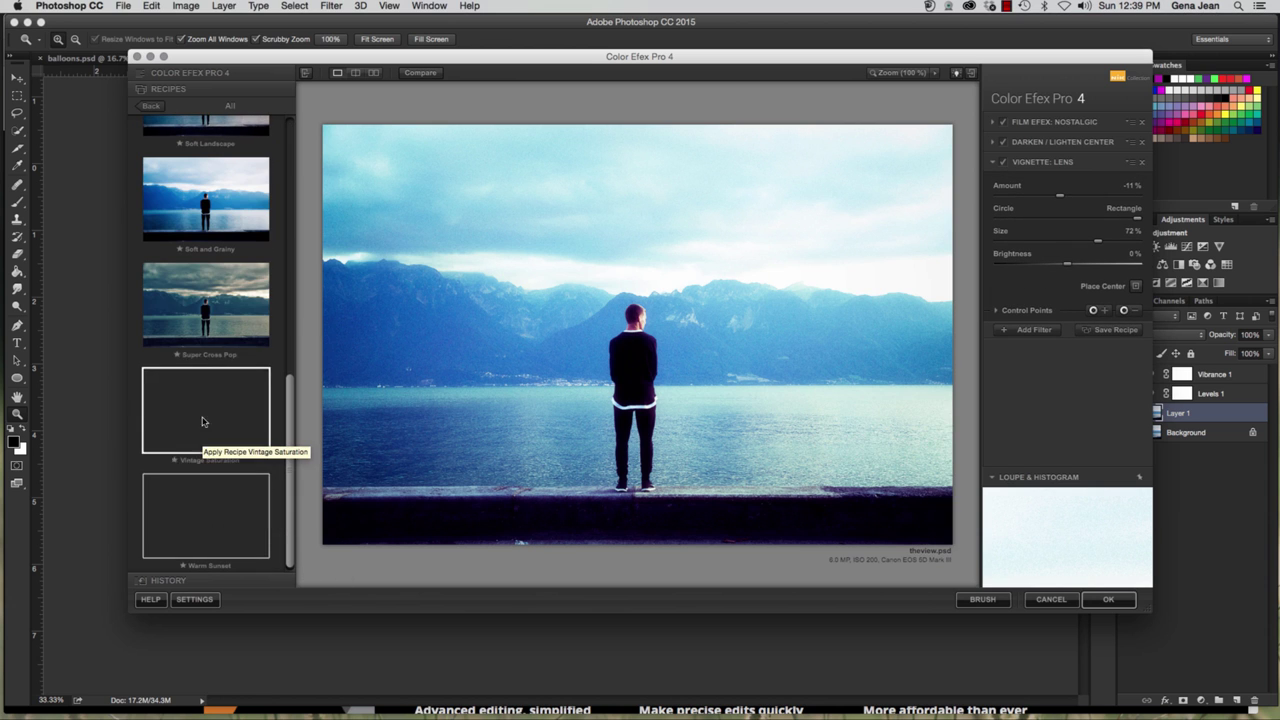
click(200, 436)
click(229, 318)
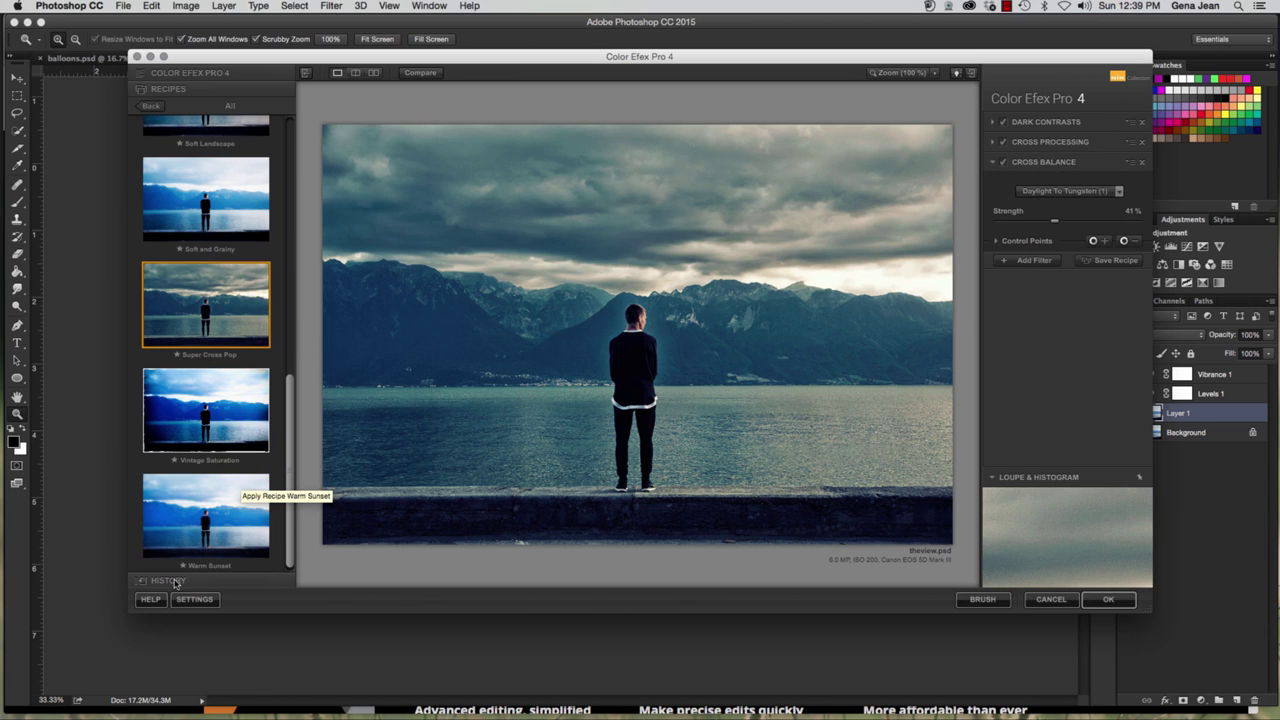
Review the filter History, cancel Color Efex Pro 4 unapplied, and show the Filter menu.
click(230, 581)
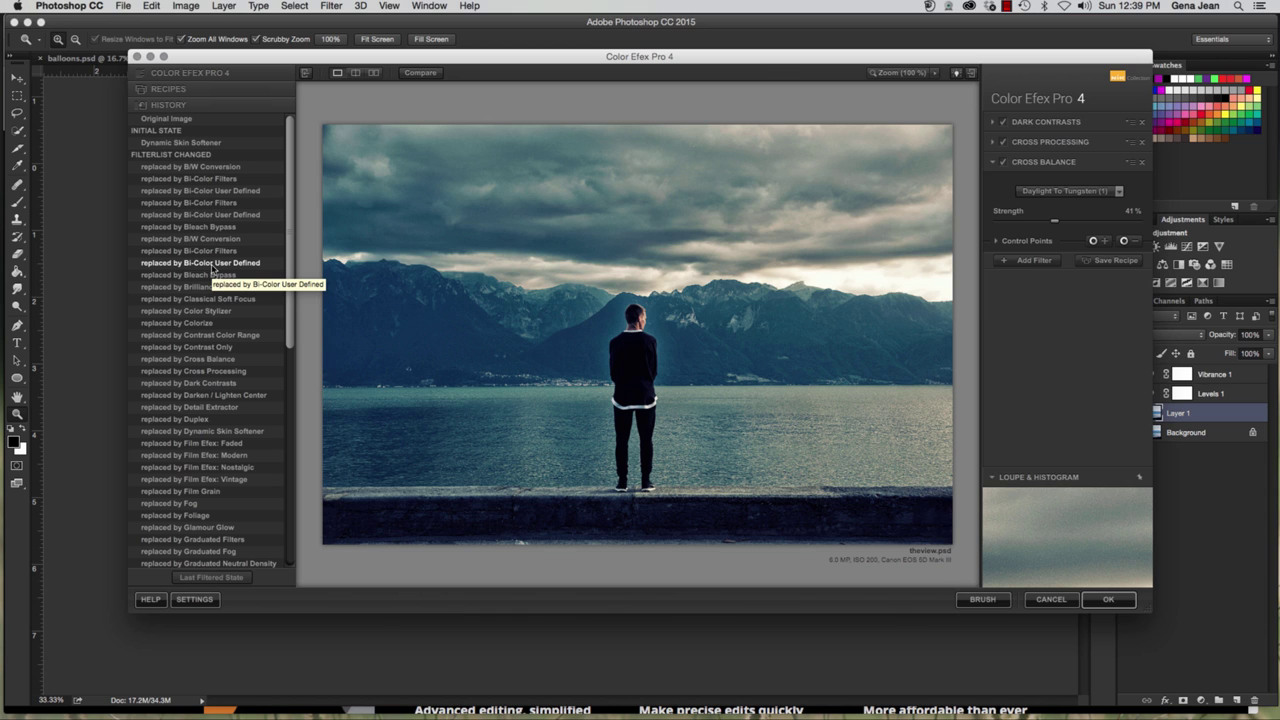
click(1045, 603)
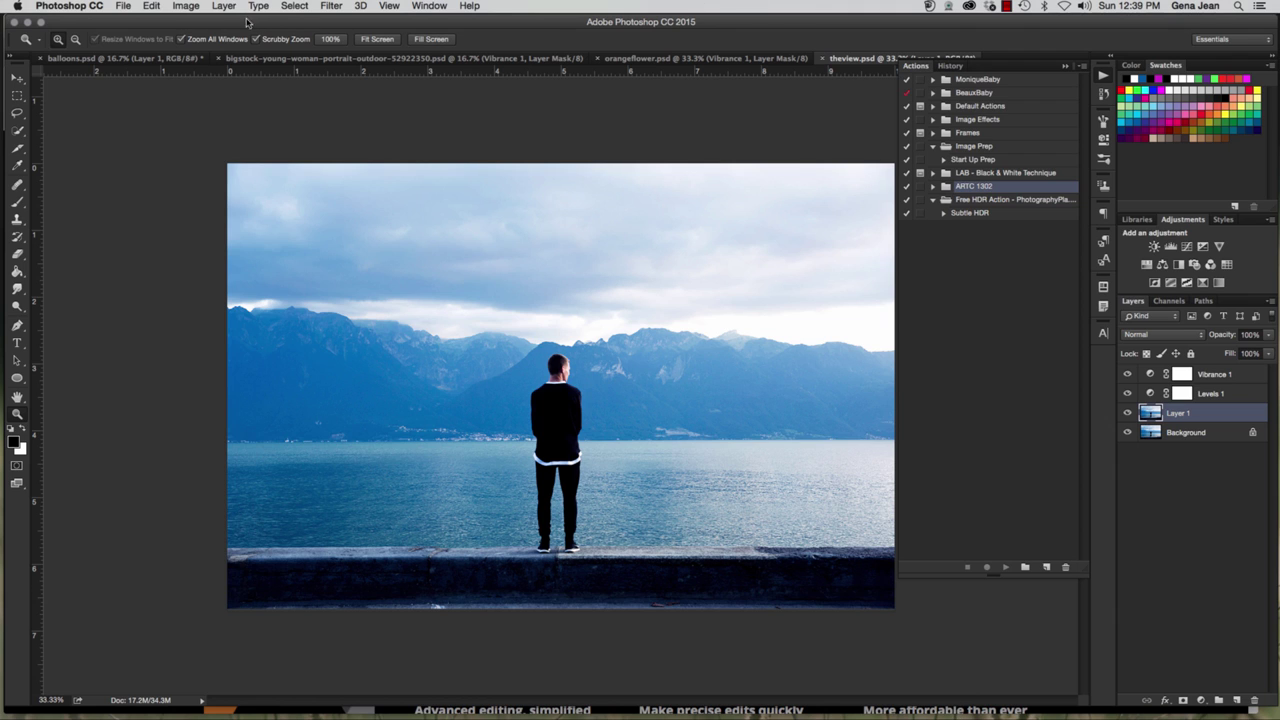
click(326, 8)
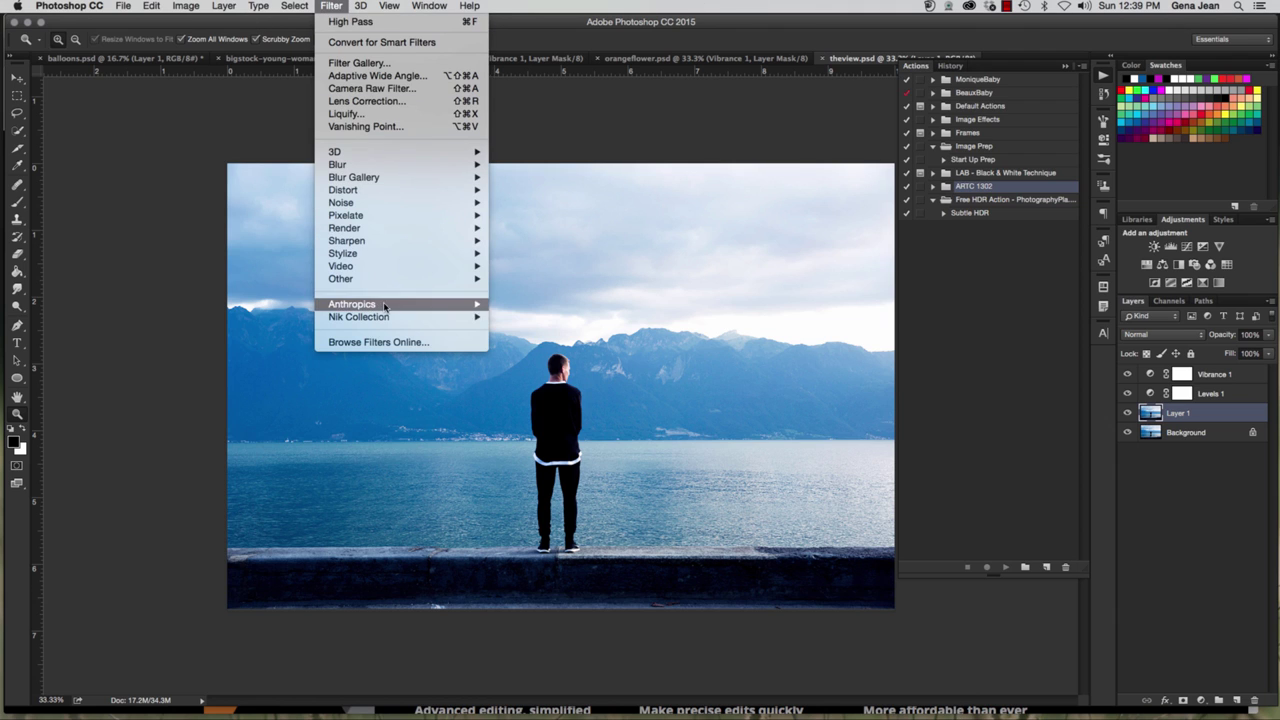
Launch HDR Efex Pro 2, preview presets 02 Balanced, 03 Deep 1, 26 Vignetted and 28 Graduated 2, then cancel.
mouse_move(400, 316)
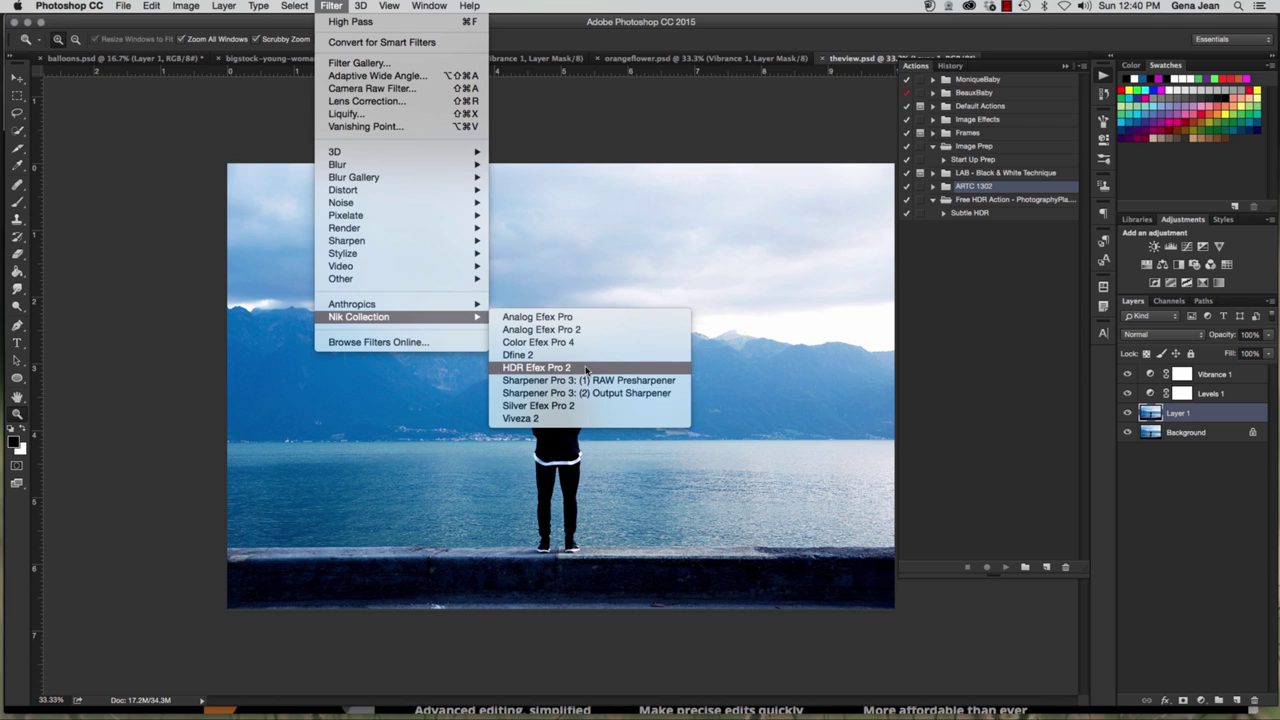
click(586, 368)
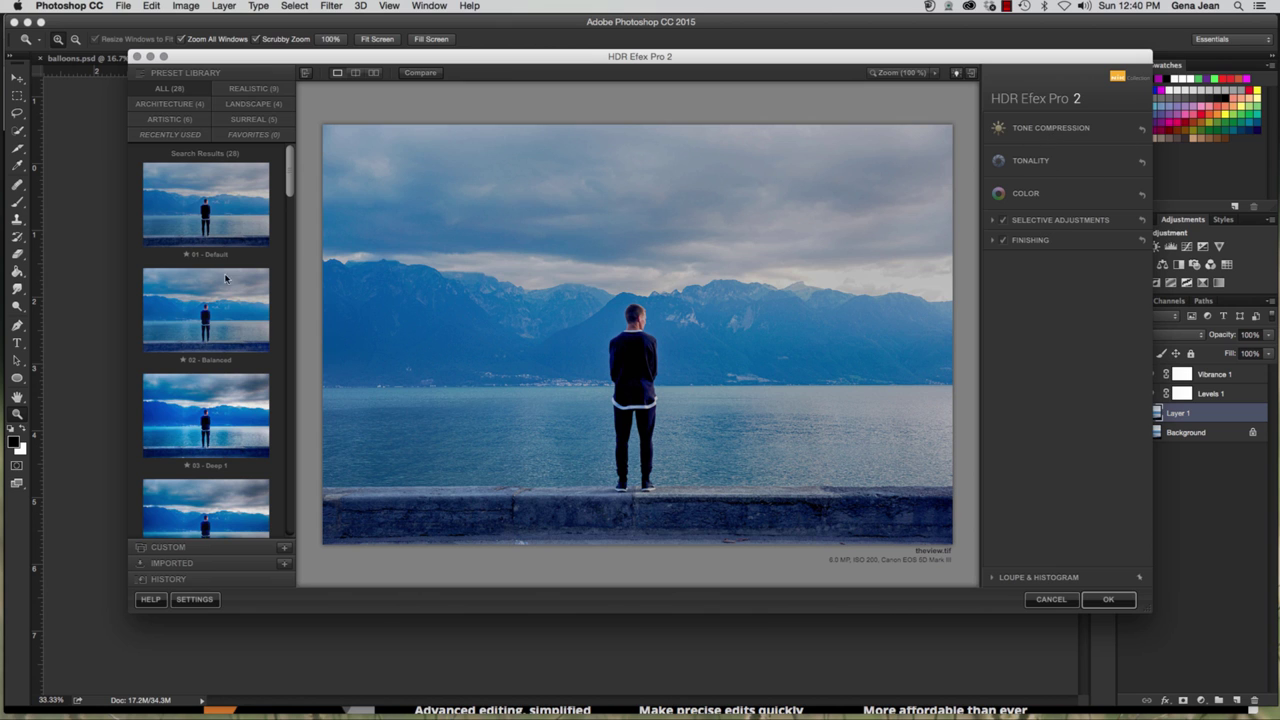
click(207, 303)
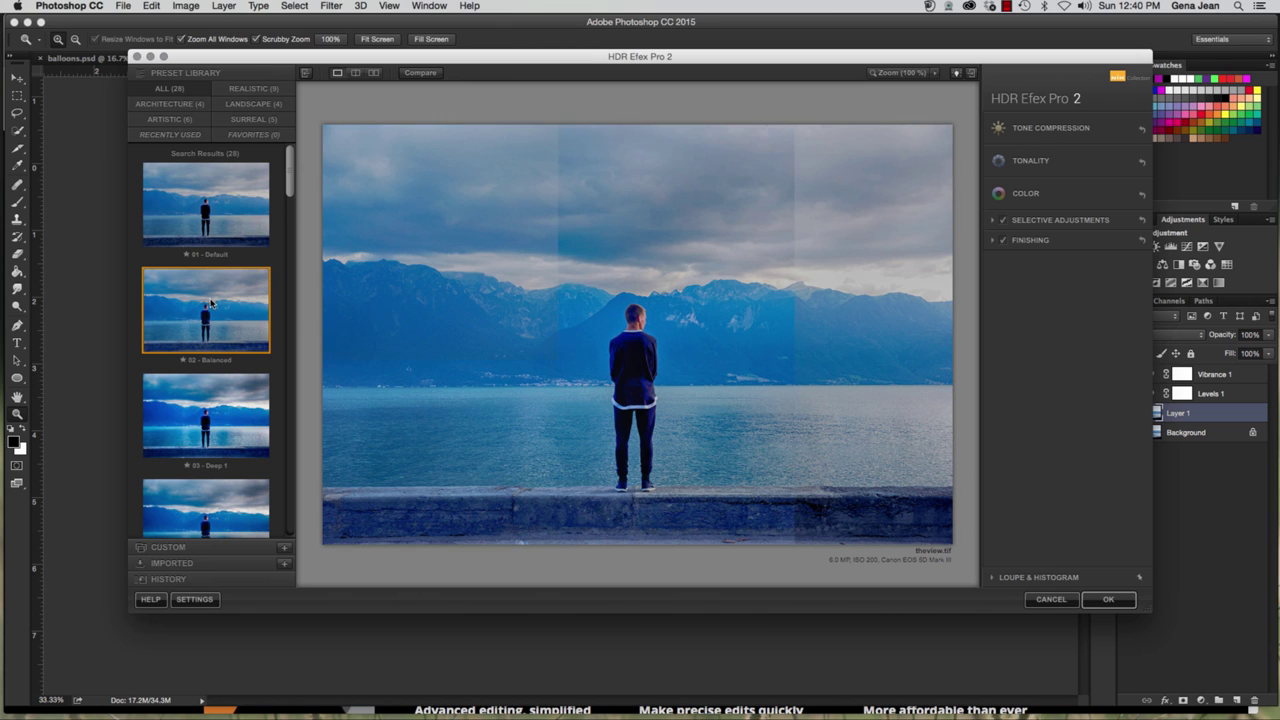
click(216, 392)
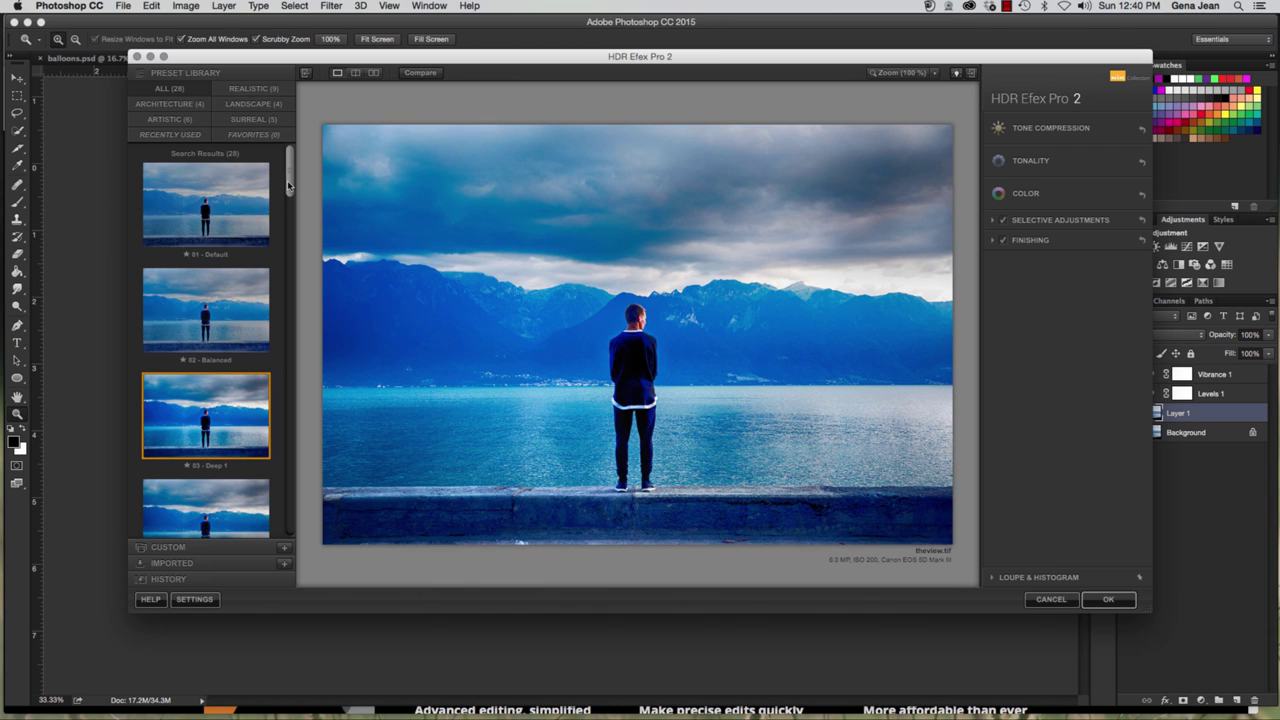
click(270, 104)
click(257, 312)
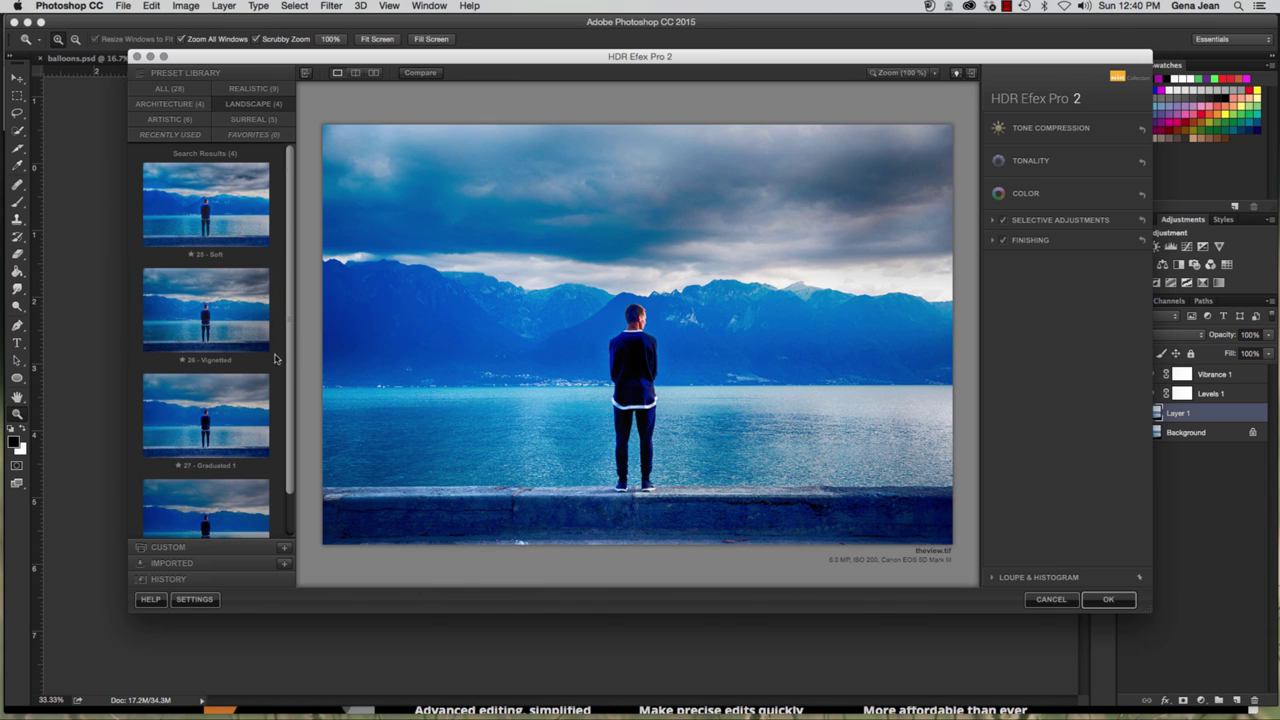
scroll(255, 340, down, 1)
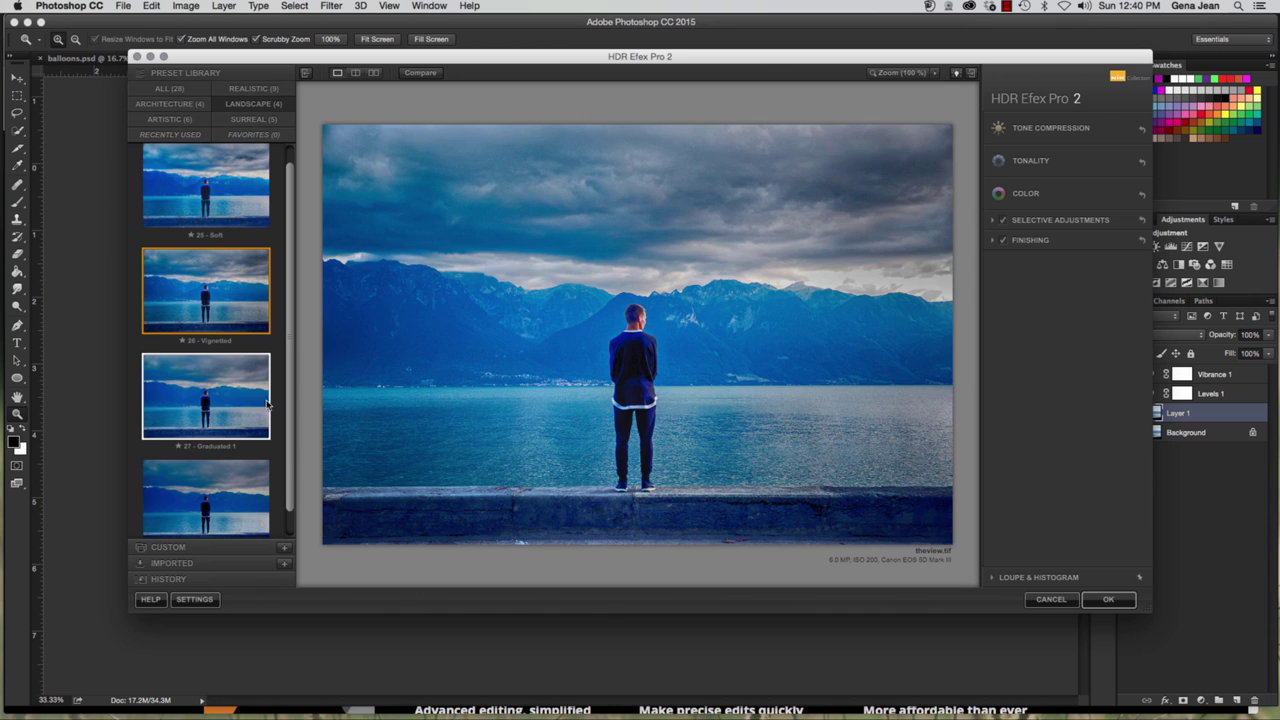
scroll(210, 400, down, 1)
click(205, 474)
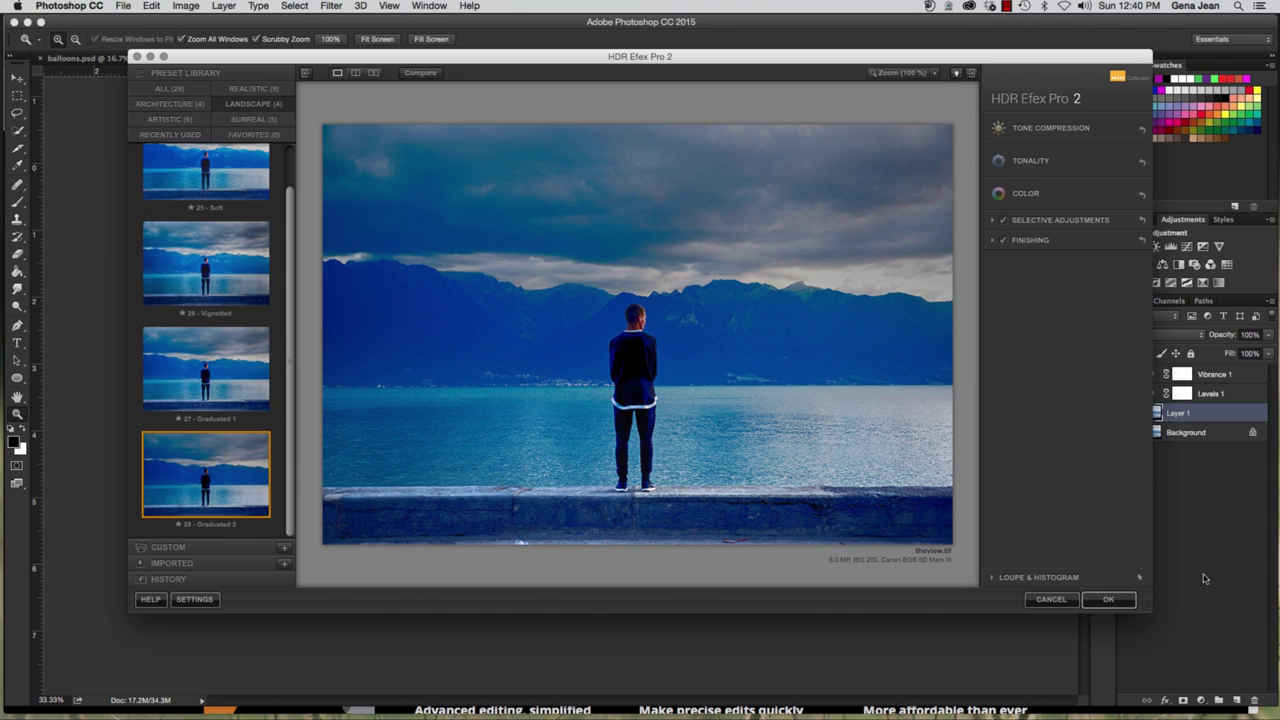
click(1051, 599)
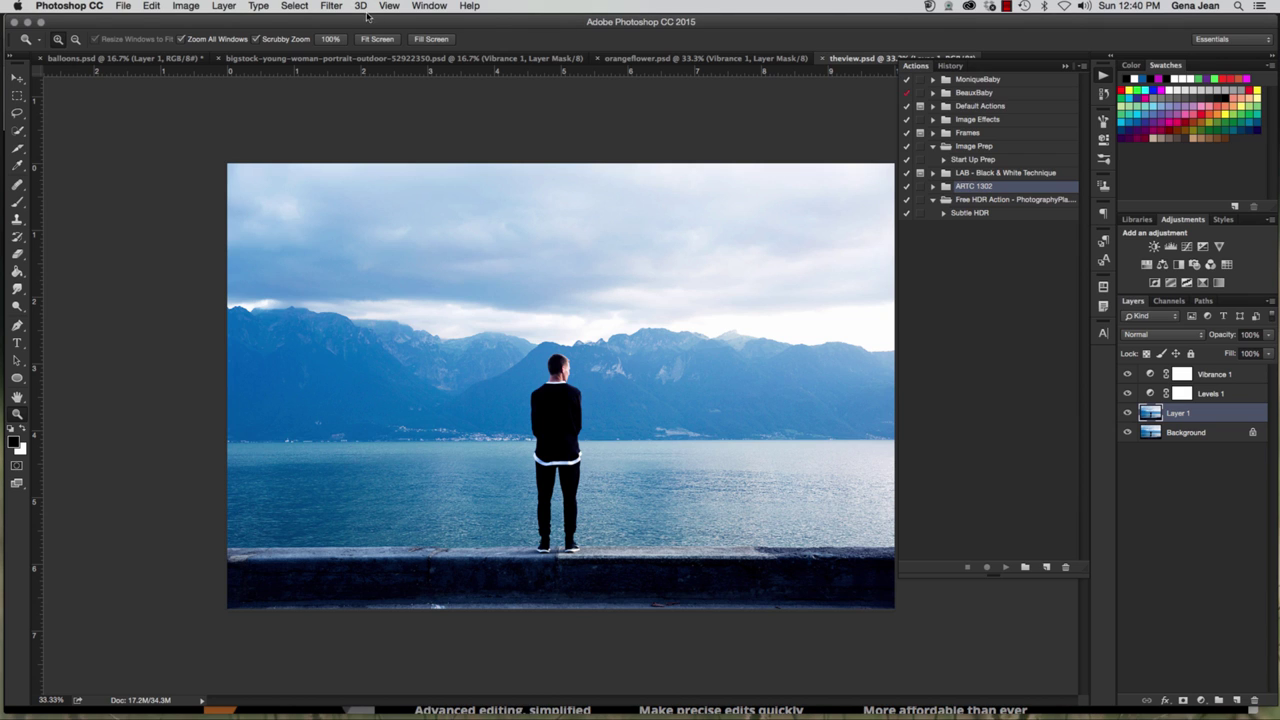
Dismiss the Nik Collection filter menu and minimize Firefox's Adobe Add-ons page.
click(330, 5)
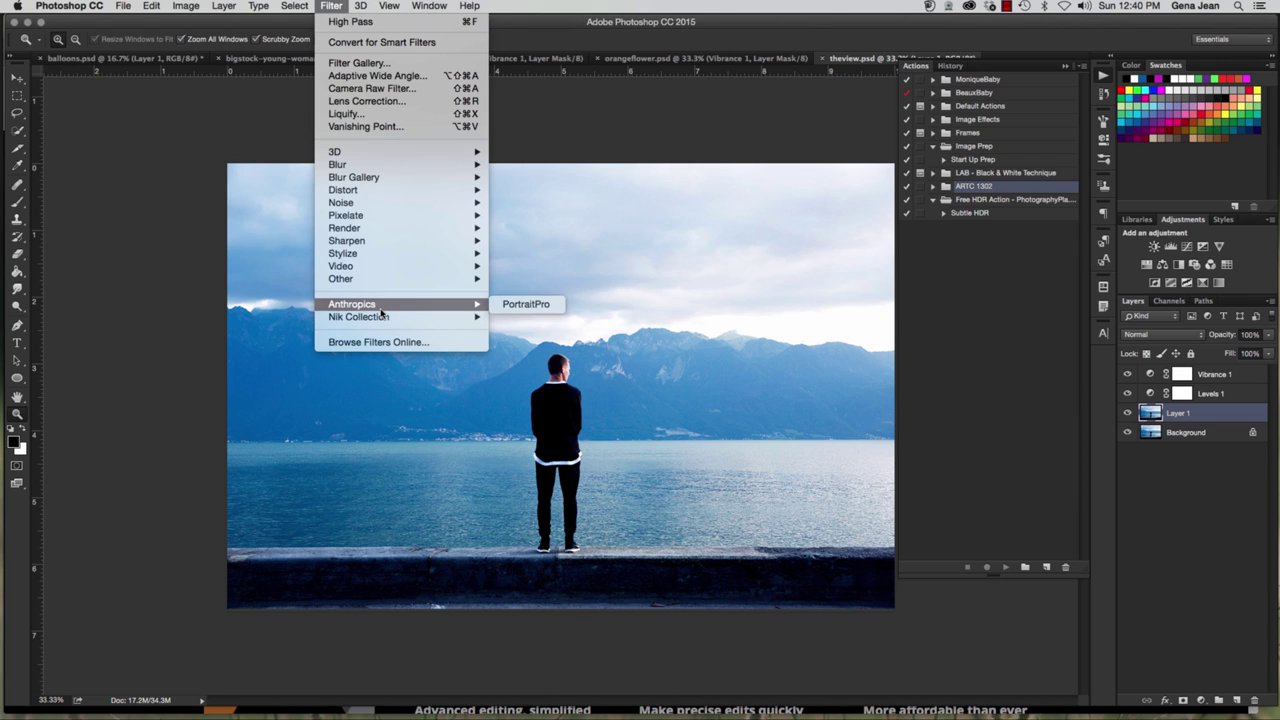
mouse_move(460, 317)
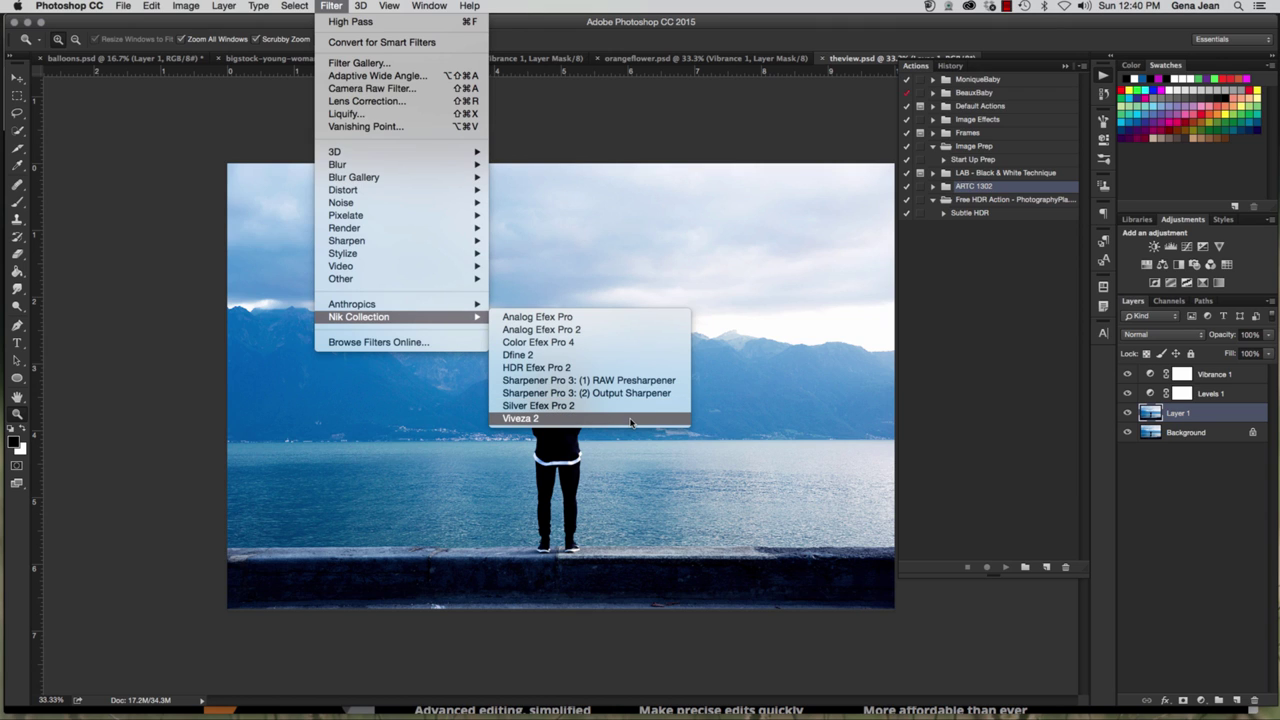
click(630, 419)
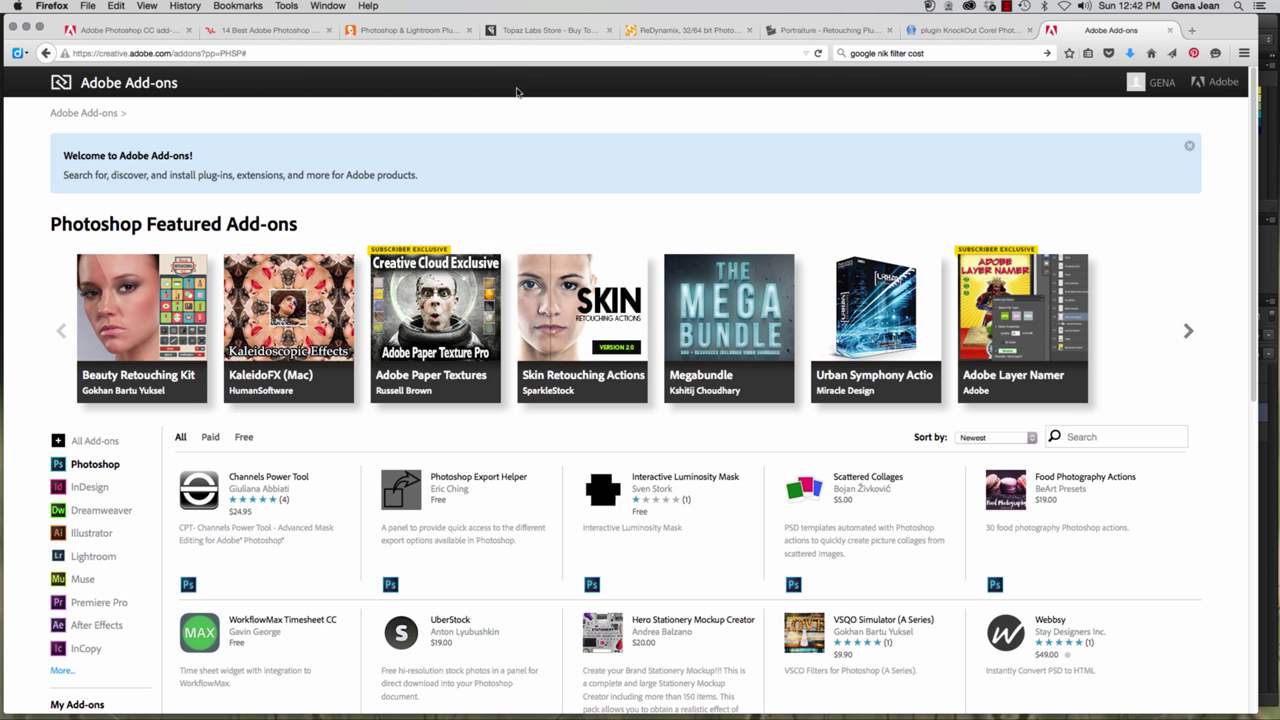
click(26, 29)
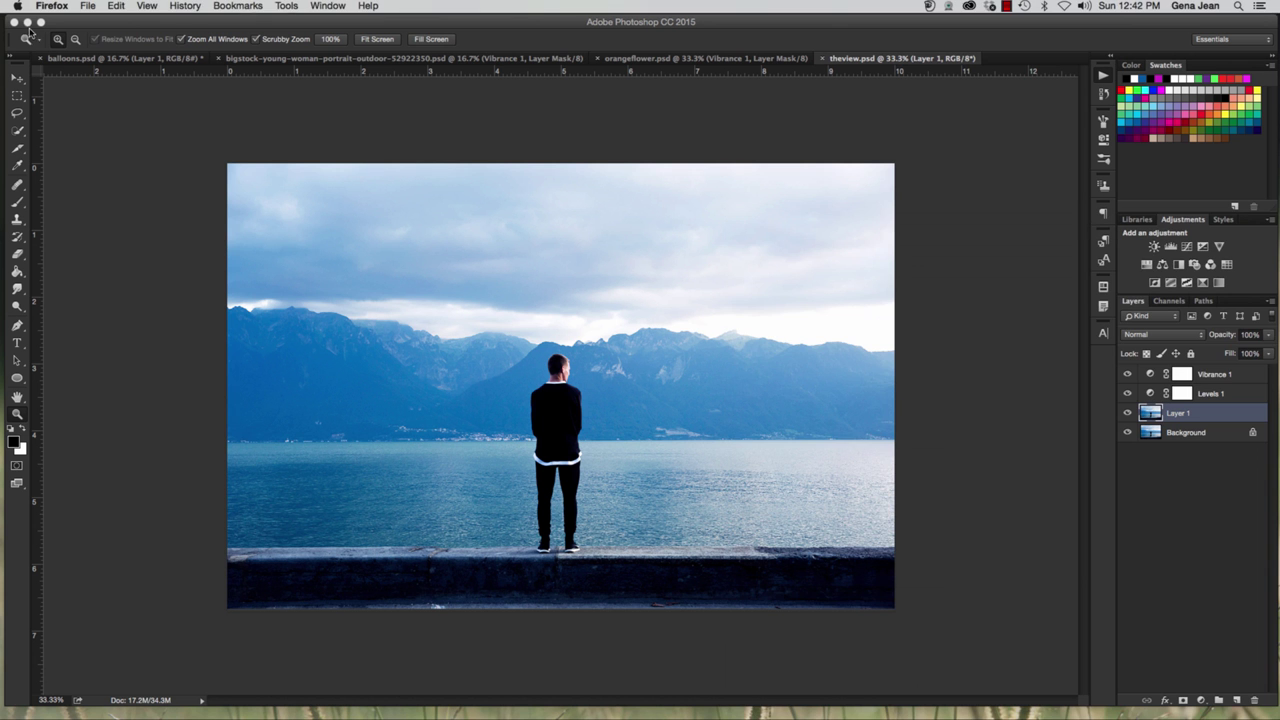
Switch to the bigstock portrait, select Layer 1, collapse Actions, and bring up the Anthropics filters.
click(374, 114)
click(388, 60)
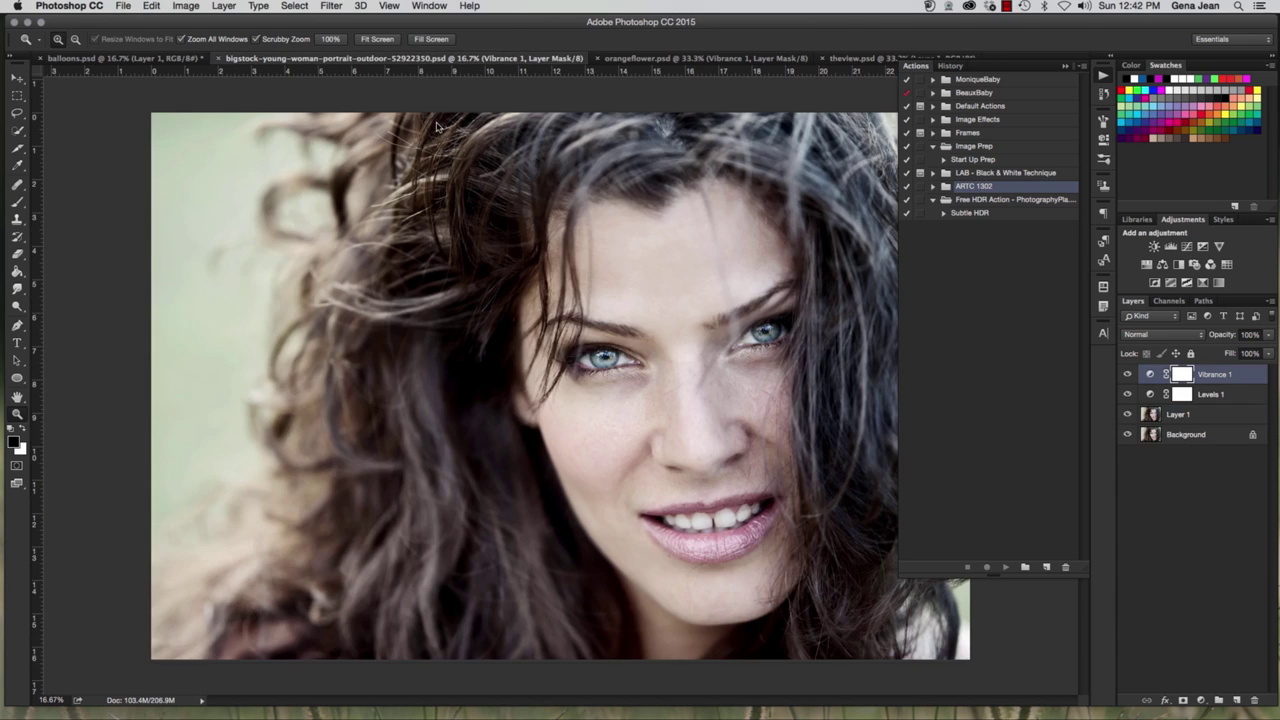
click(1190, 420)
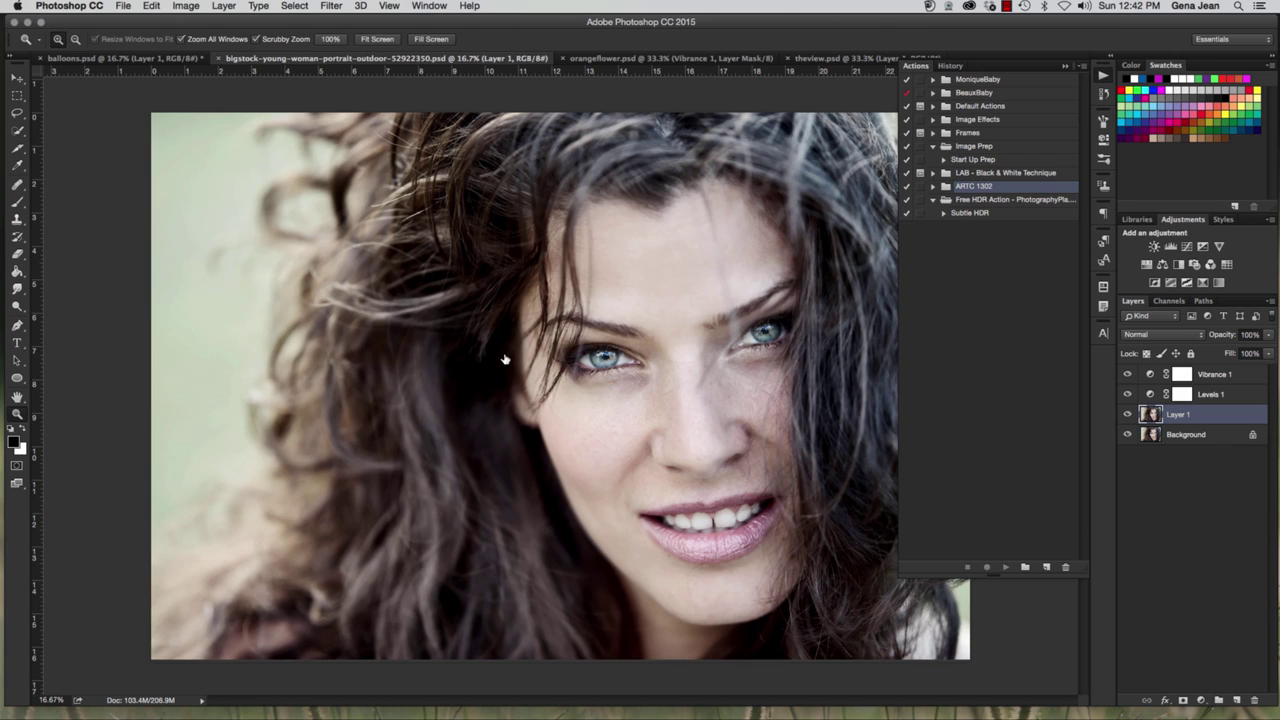
click(1064, 66)
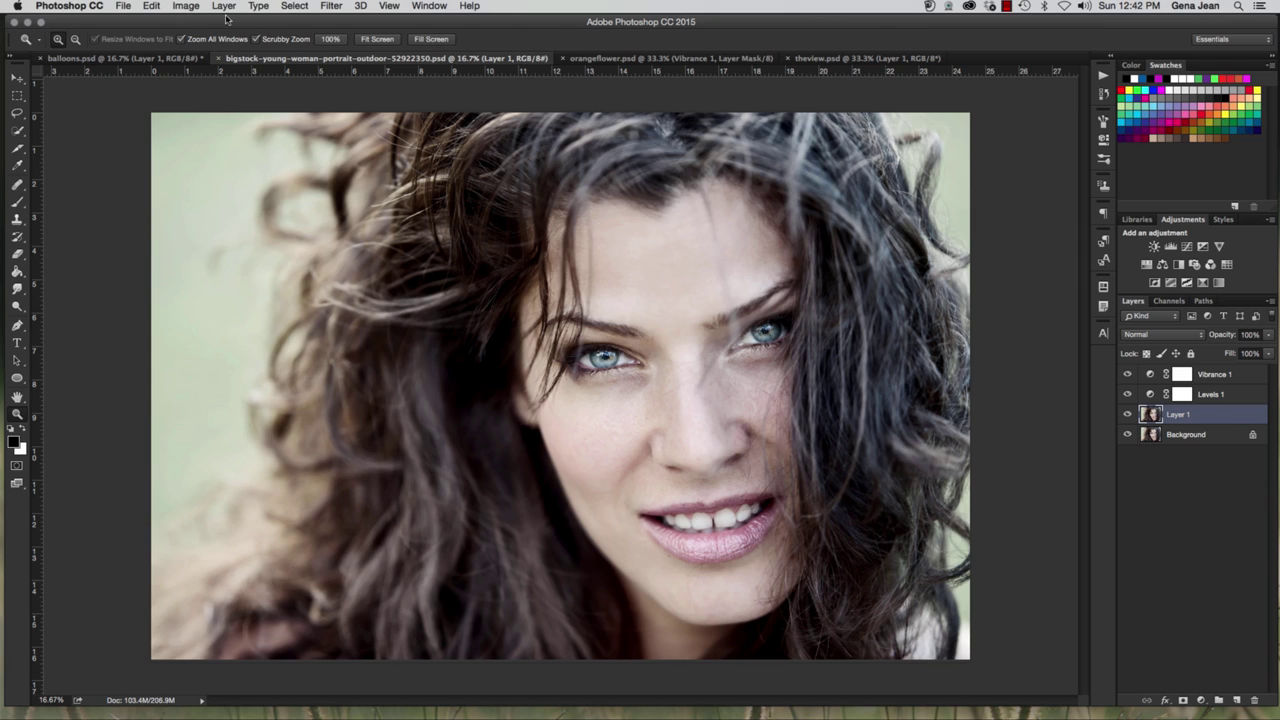
click(331, 6)
Launch Anthropics PortraitPro on the portrait and identify the face as Female.
mouse_move(367, 312)
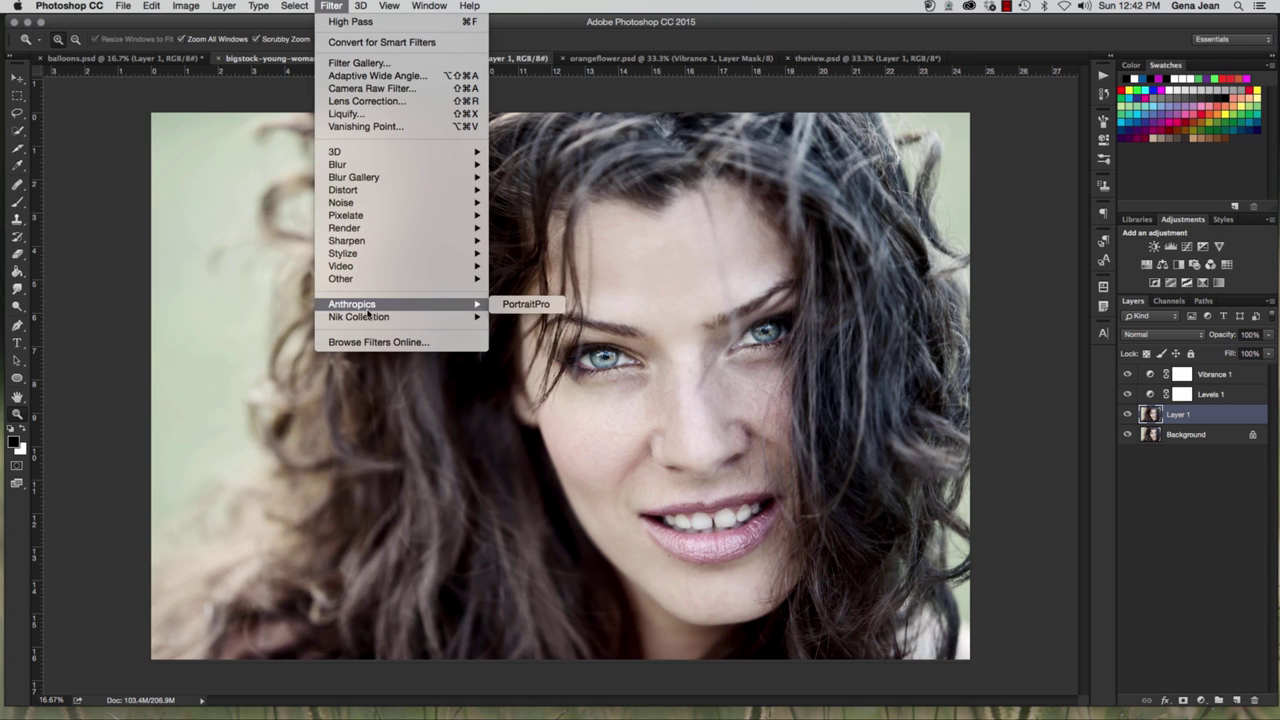
click(530, 304)
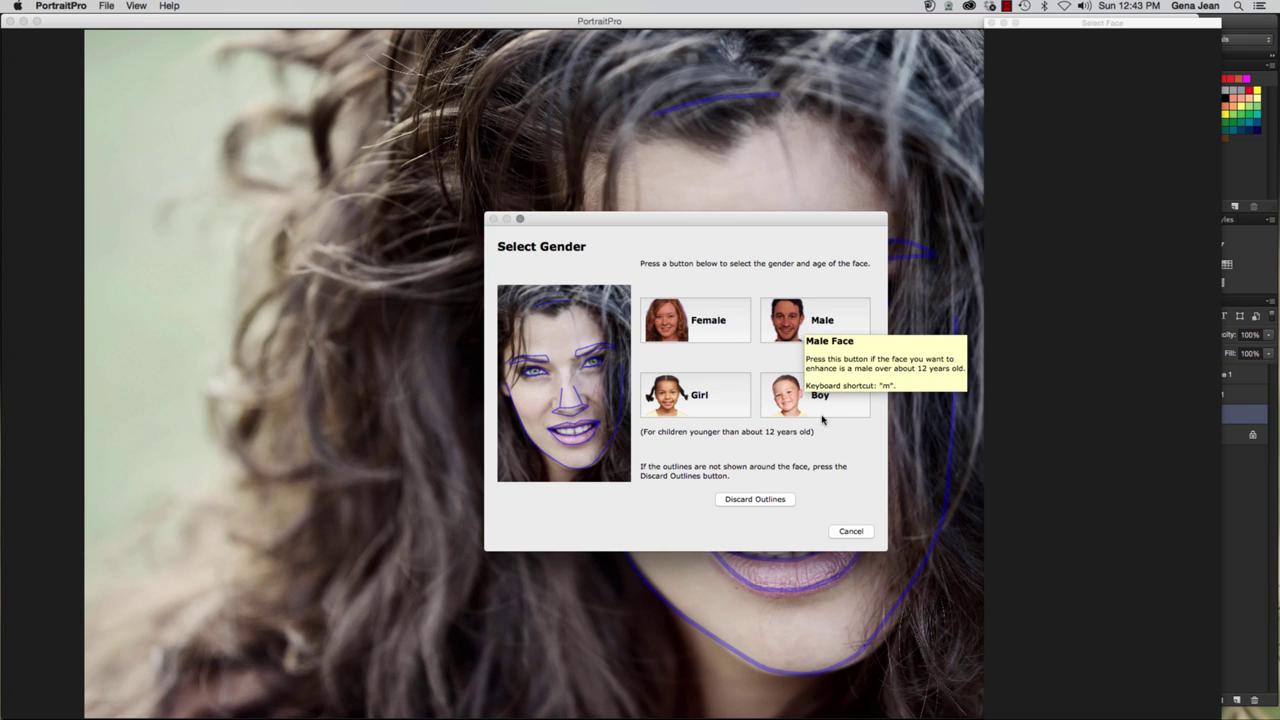
click(684, 320)
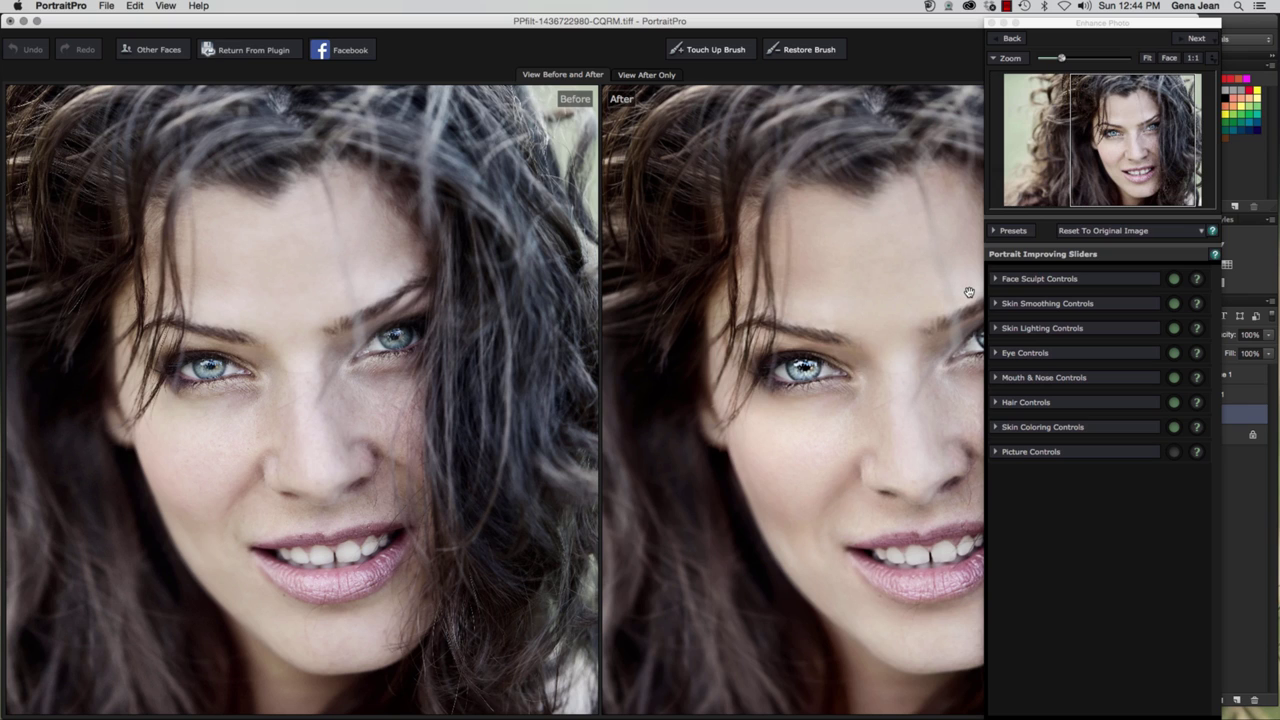
Turn off Face Sculpt Controls and refit the eyebrow and nose outline points.
click(1175, 280)
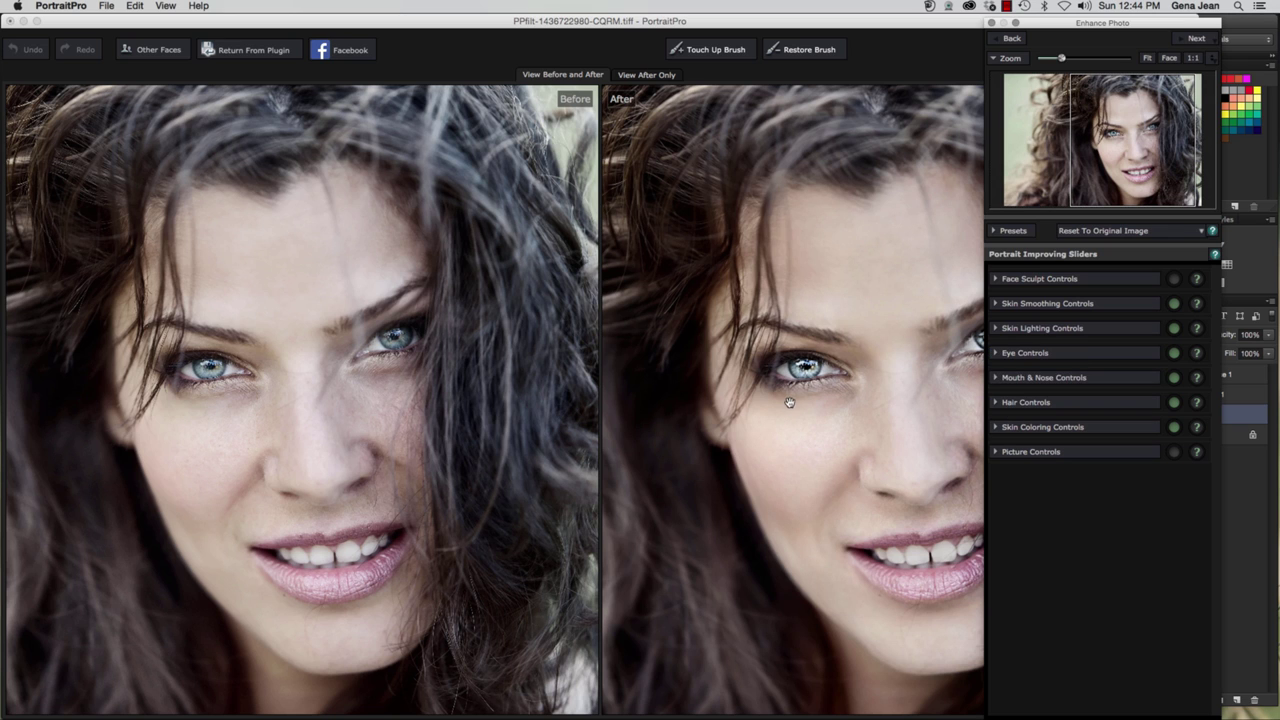
mouse_move(130, 347)
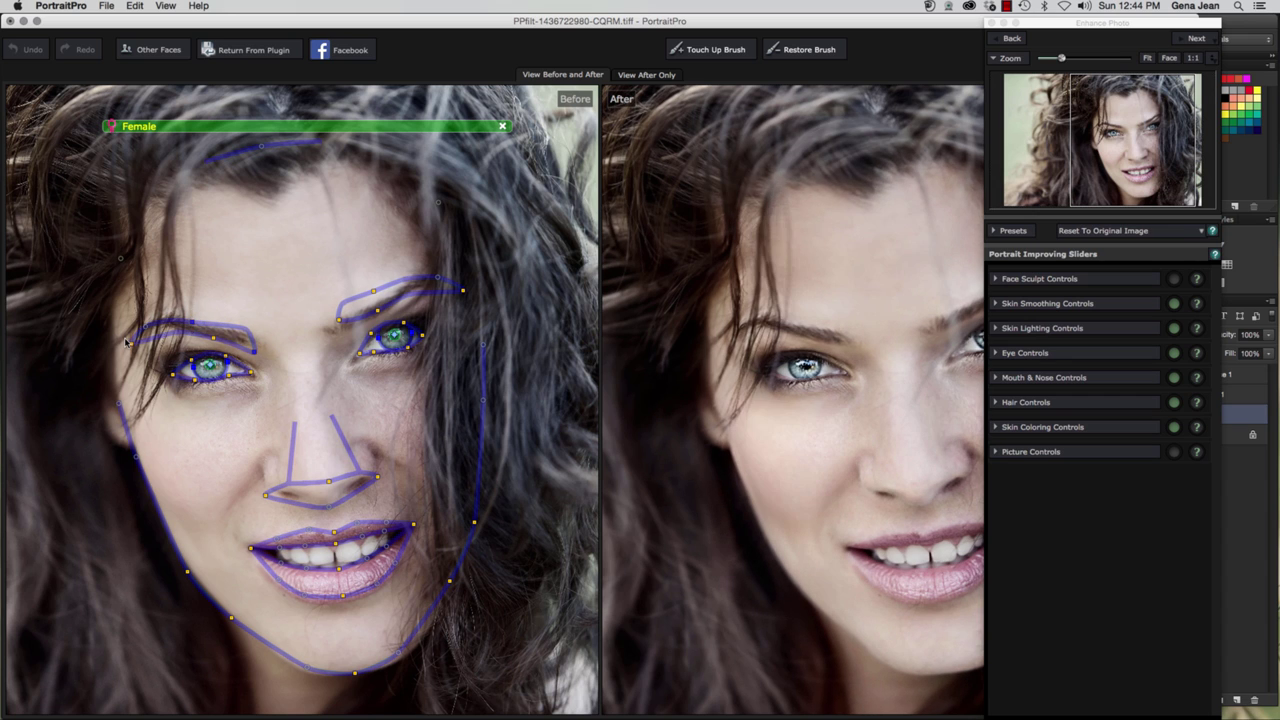
drag(128, 342, 137, 338)
drag(338, 321, 328, 350)
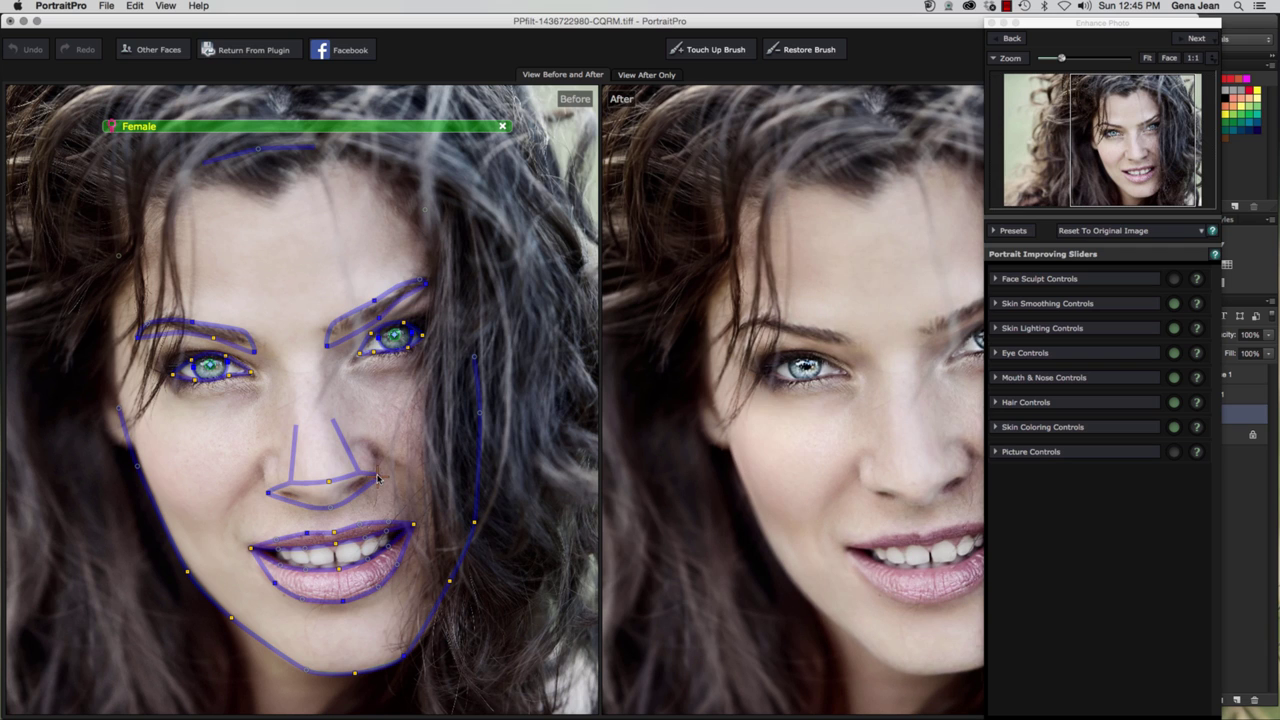
drag(329, 481, 318, 474)
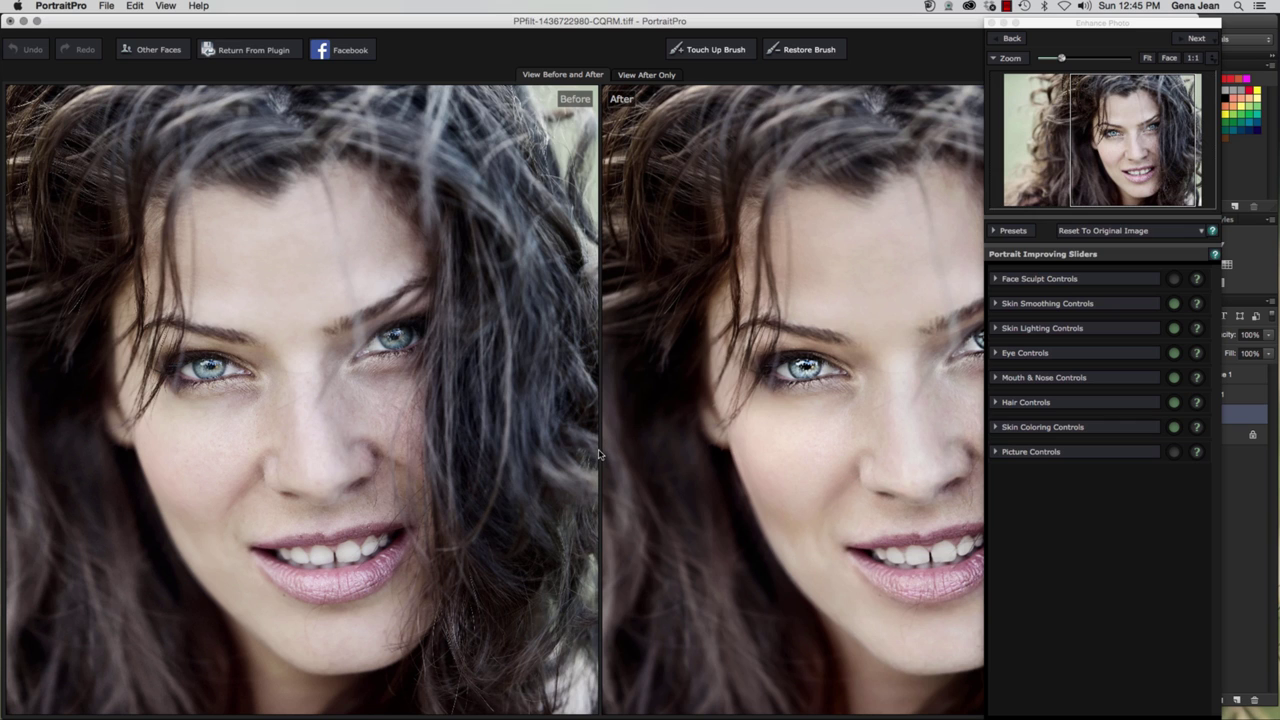
scroll(694, 506, right, 3)
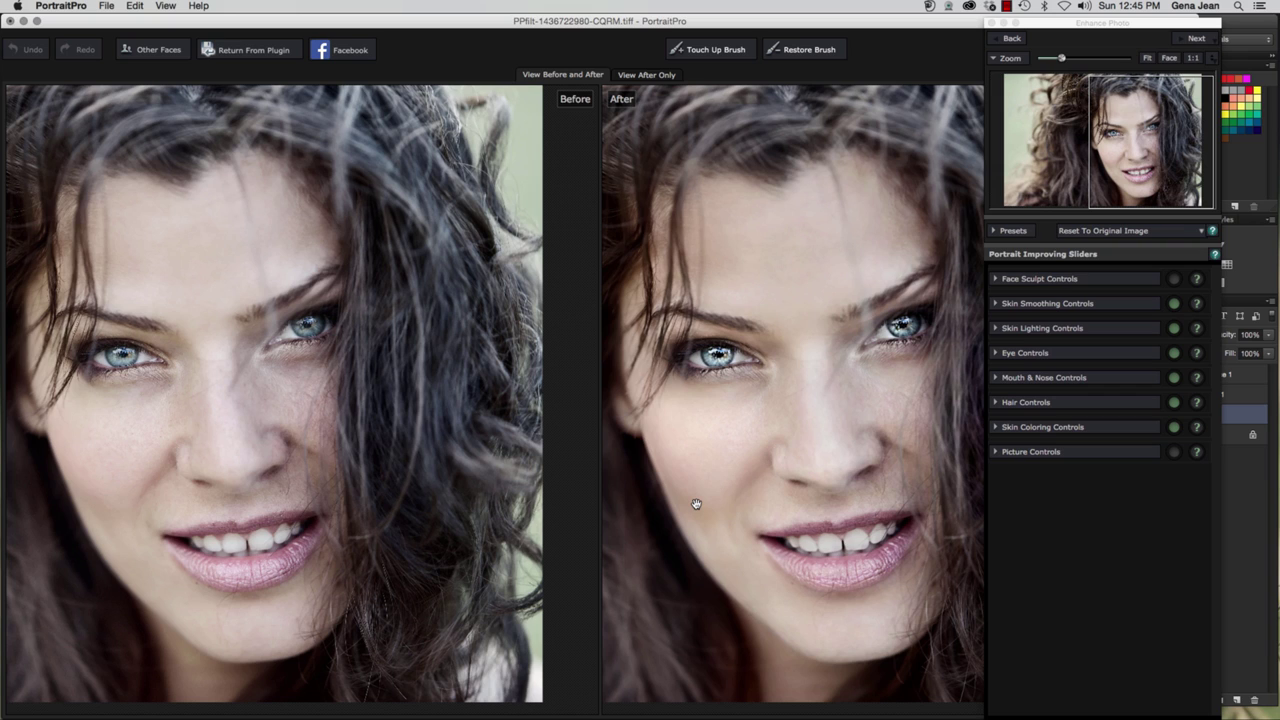
Set Imperfections to 34, reduce eye-bag lightening, fade smoothing to 42, and view After only.
click(998, 308)
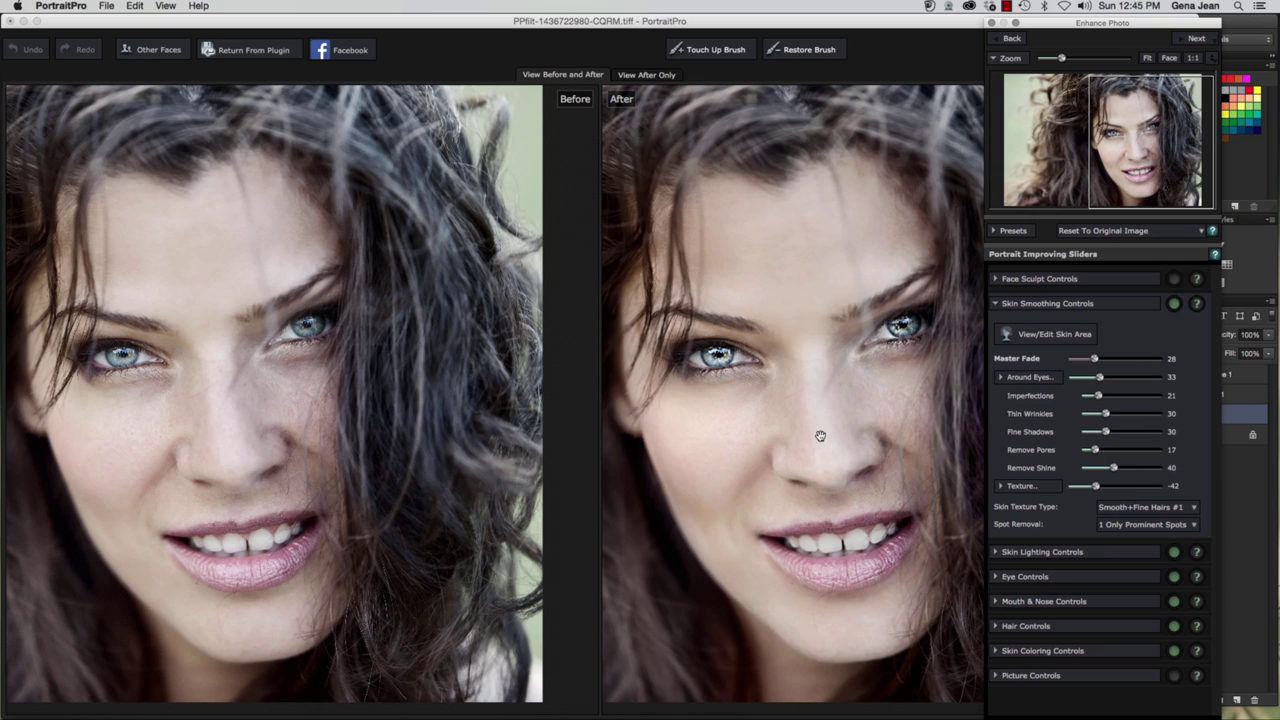
mouse_move(310, 352)
mouse_move(1099, 399)
mouse_down()
mouse_move(1150, 400)
mouse_move(1085, 400)
mouse_move(1136, 402)
mouse_move(1097, 402)
mouse_up()
click(998, 378)
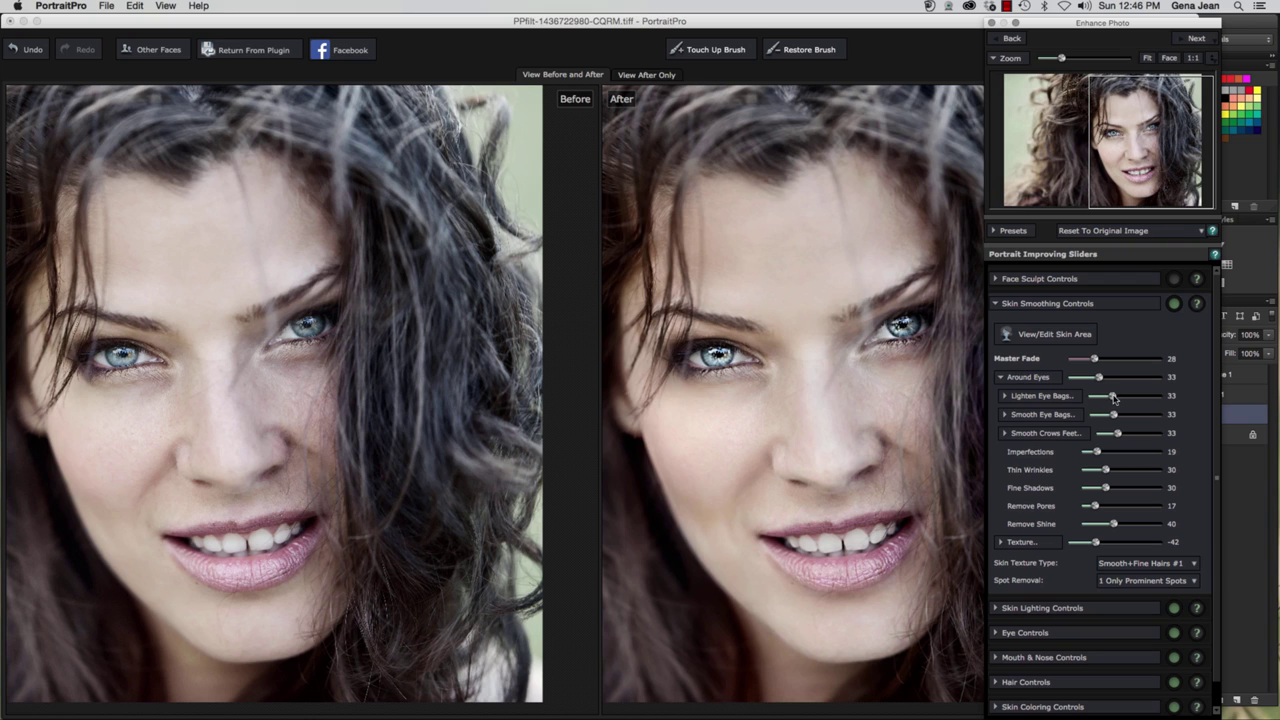
mouse_move(1113, 398)
mouse_down()
mouse_move(1141, 397)
mouse_move(1103, 397)
mouse_up()
click(1000, 378)
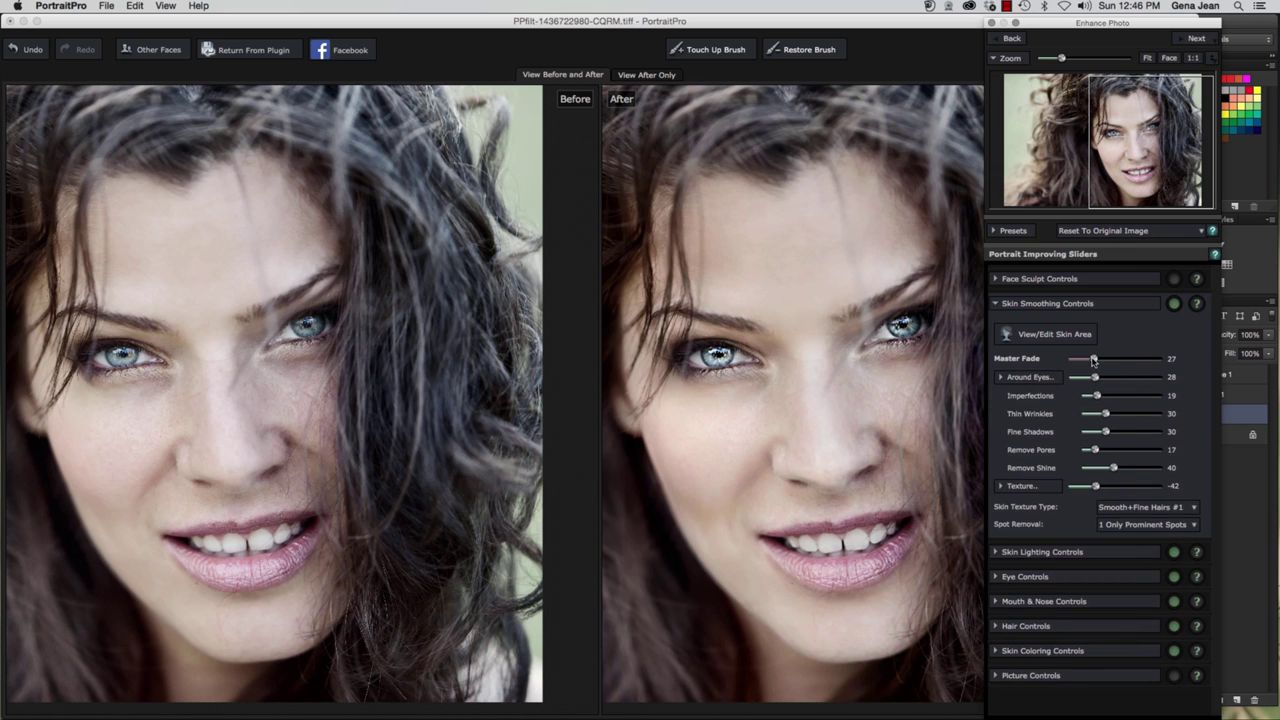
mouse_move(1094, 361)
mouse_down()
mouse_move(1126, 365)
mouse_move(1108, 365)
mouse_up()
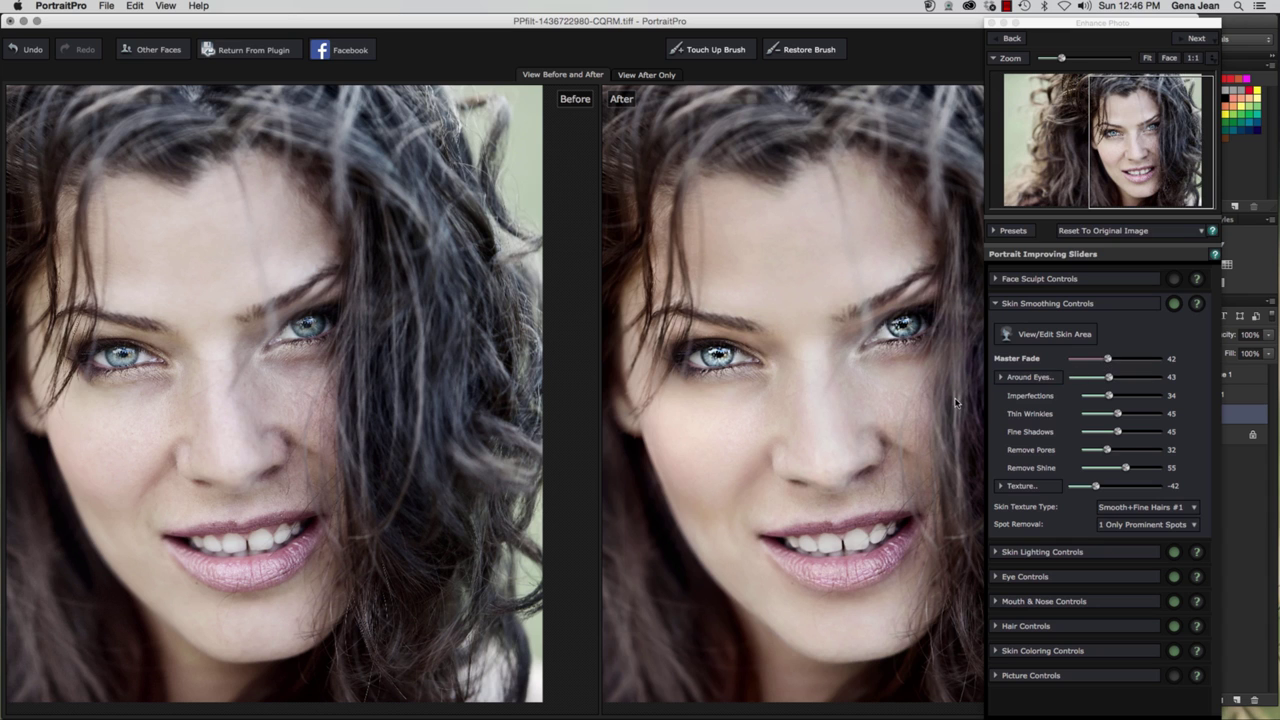
click(645, 75)
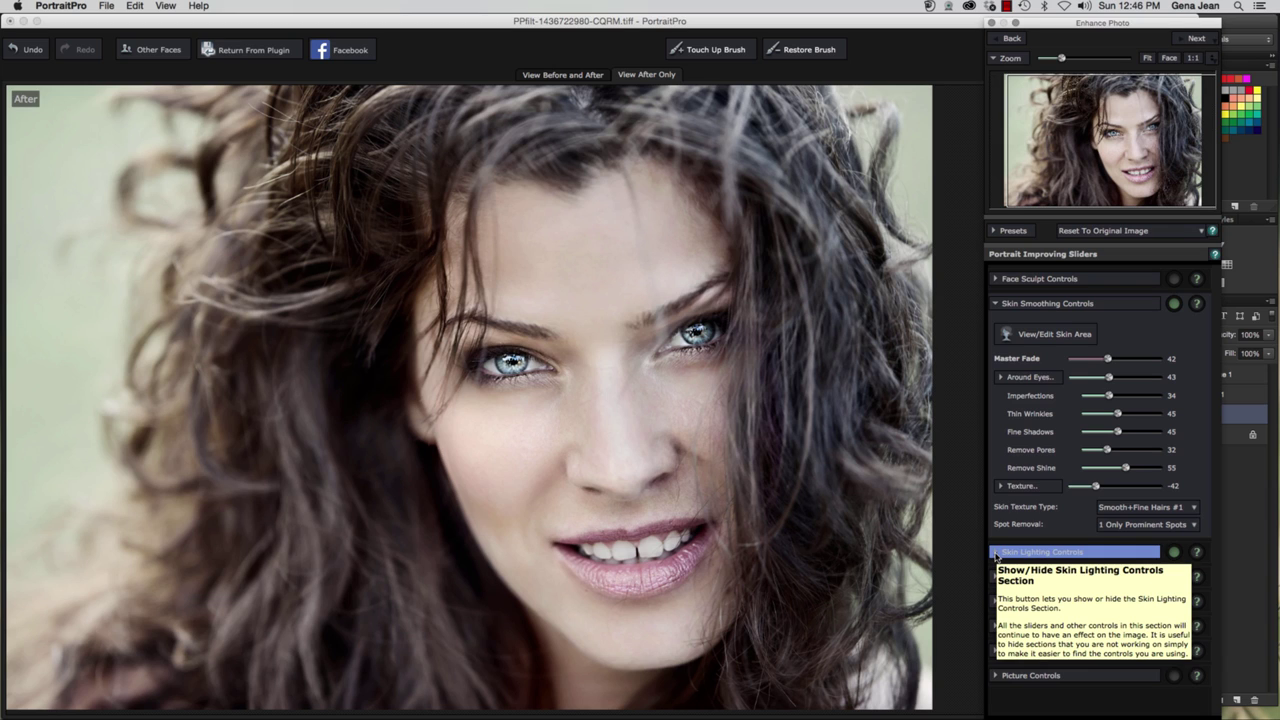
Move the skin light source, set Cheekbones to 29, and raise Smokey eyes from 9 to 62.
click(996, 553)
drag(1127, 449, 1076, 435)
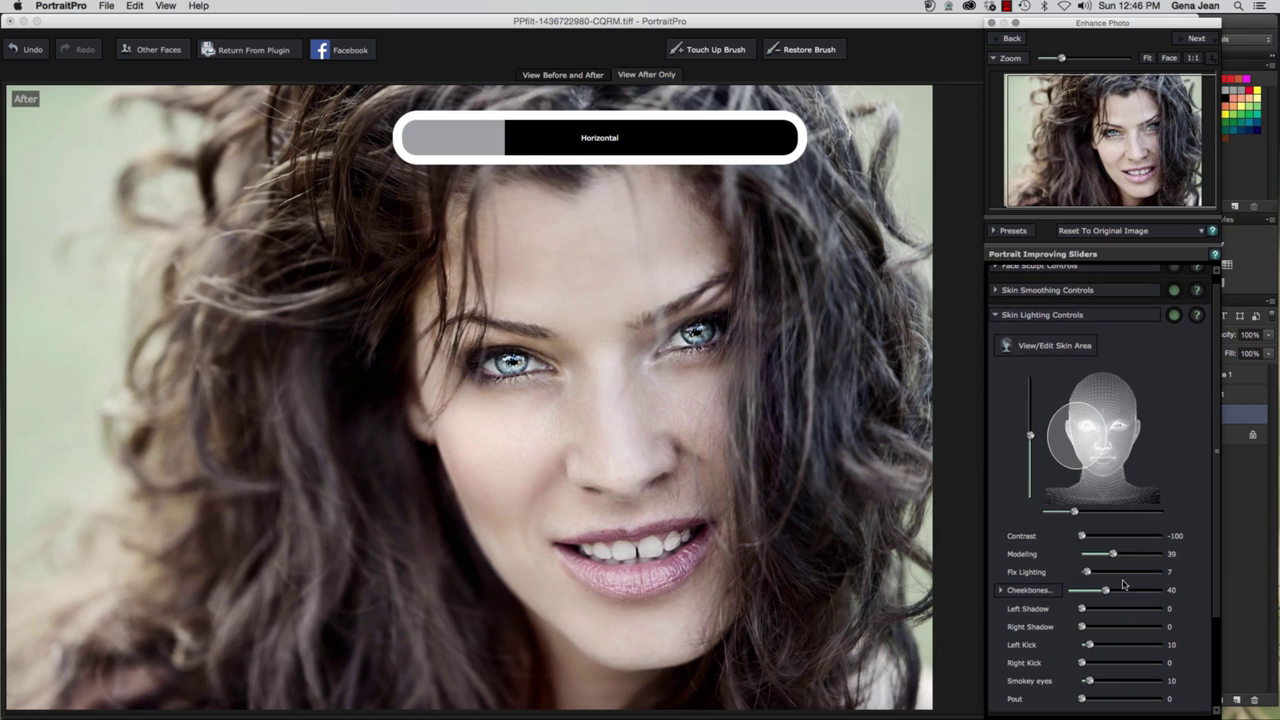
mouse_move(1107, 590)
mouse_down()
mouse_move(1076, 591)
mouse_move(1100, 594)
mouse_up()
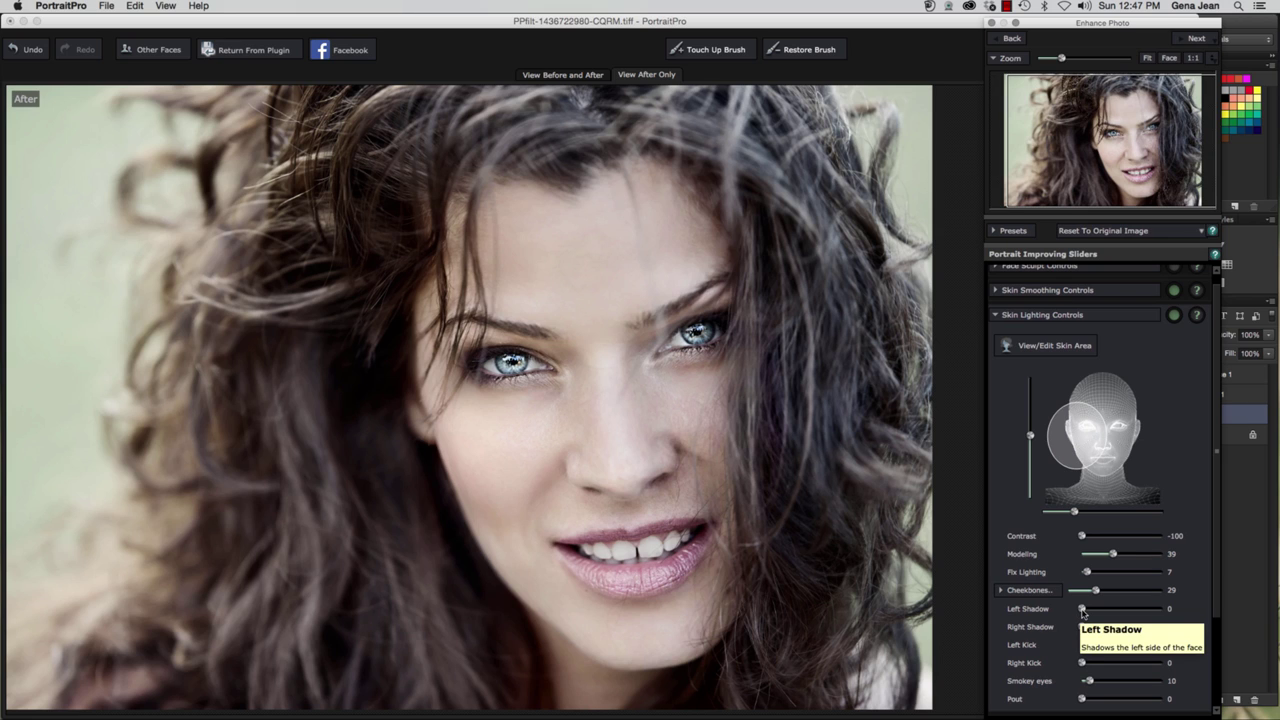
scroll(1137, 609, down, 3)
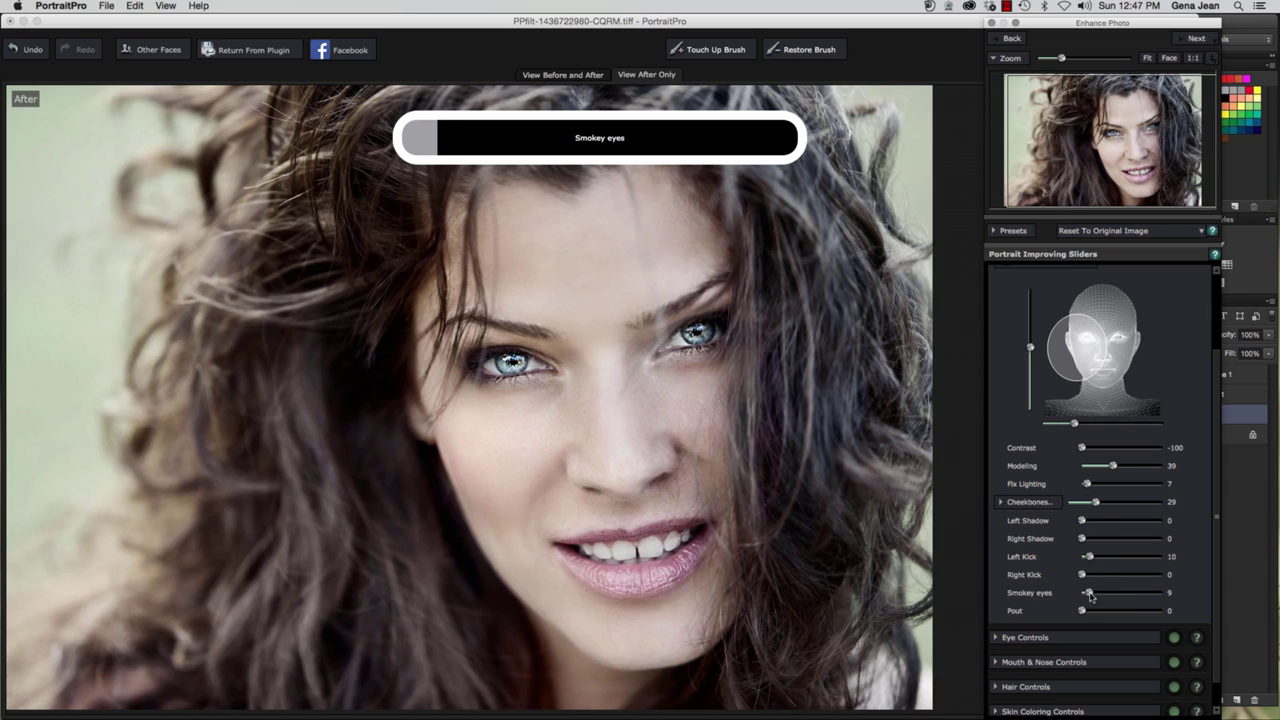
drag(1090, 597, 1131, 597)
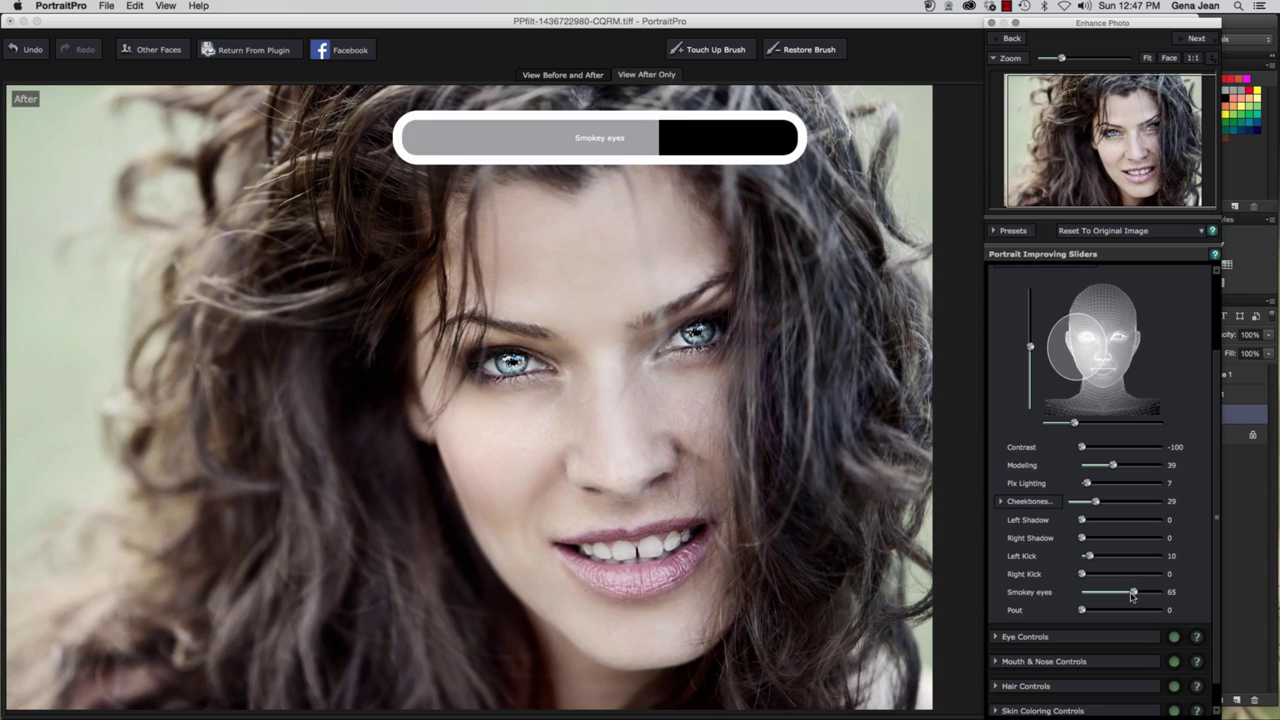
scroll(1114, 613, down, 1)
scroll(1111, 612, down, 1)
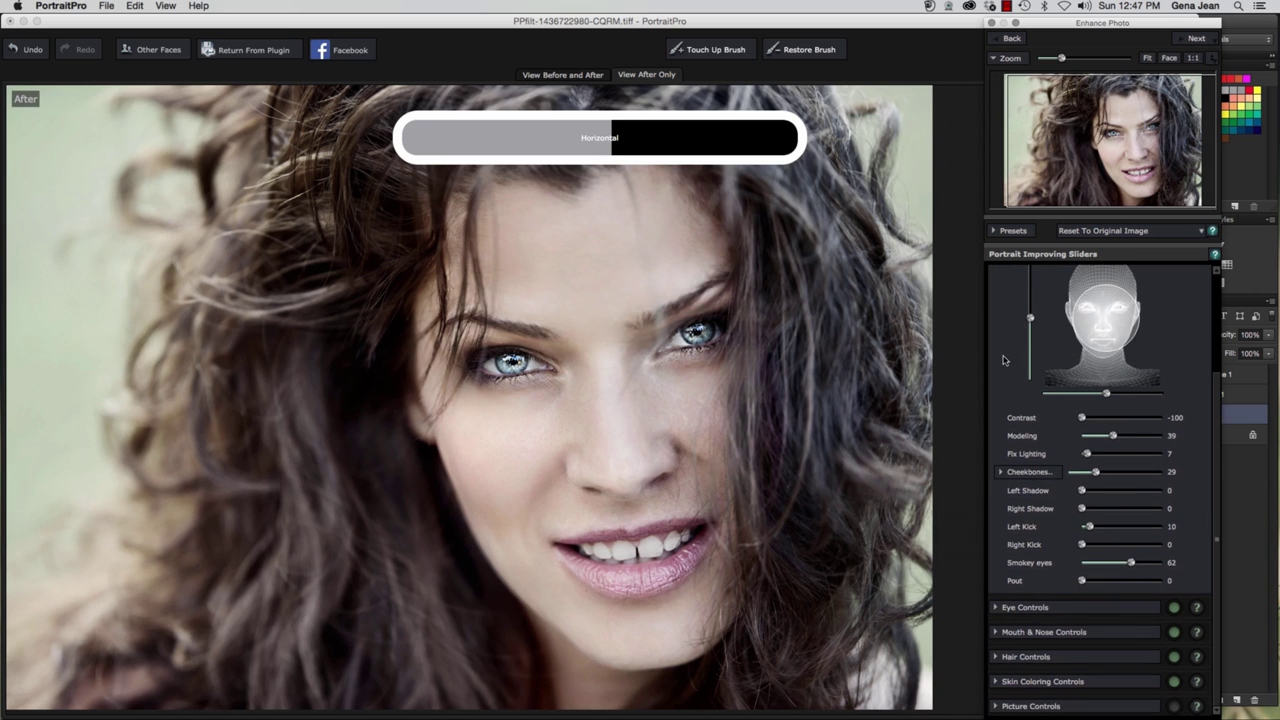
click(997, 607)
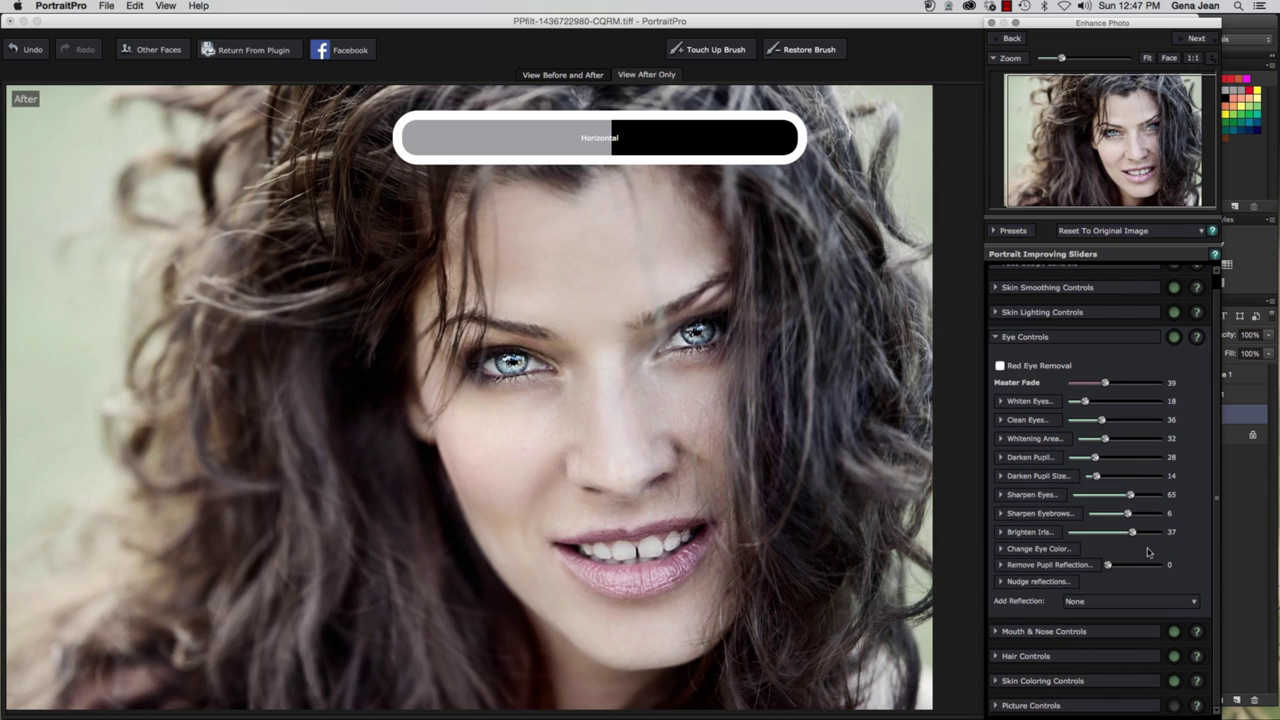
Lower Brighten Iris to 21, tweak Whitening Area, raise Sharpen Eyebrows to 32, and collapse Eye Controls.
drag(1133, 537, 1114, 498)
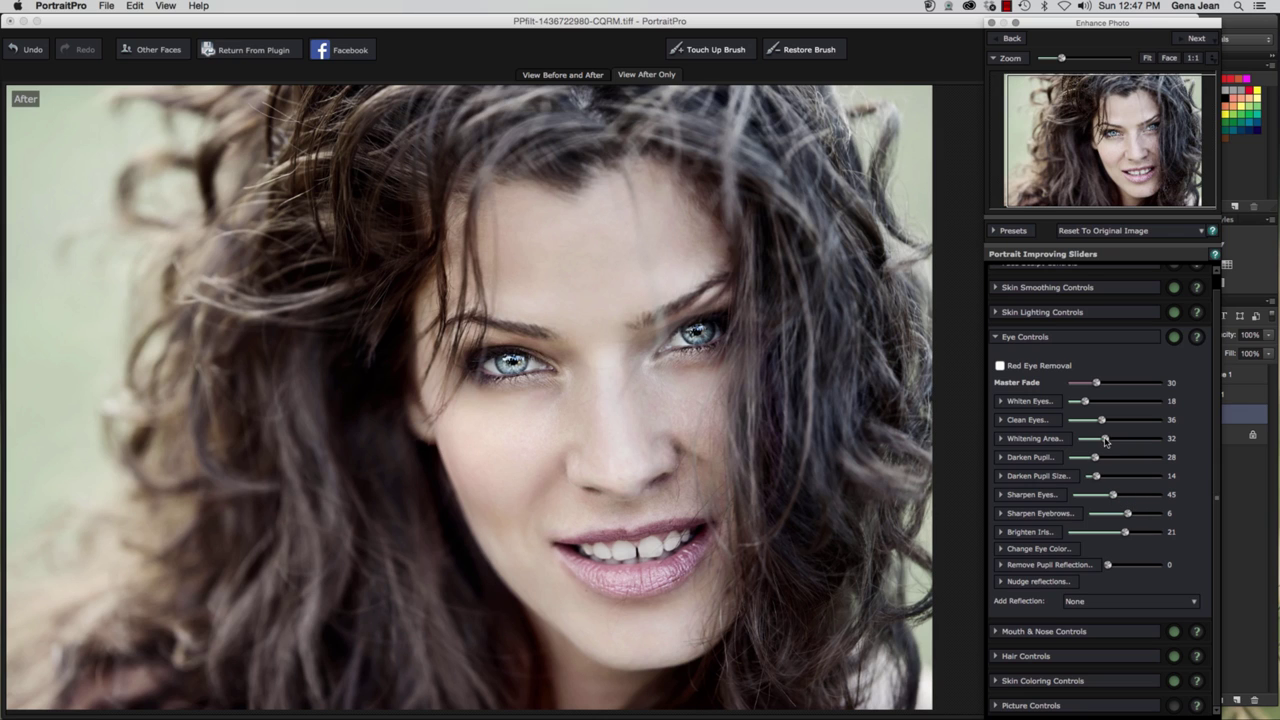
mouse_move(1105, 440)
mouse_down()
mouse_move(1175, 439)
mouse_move(1108, 440)
mouse_move(1110, 401)
mouse_move(1080, 401)
mouse_move(1100, 421)
mouse_move(1130, 422)
mouse_move(1101, 428)
mouse_up()
mouse_move(1128, 515)
mouse_down()
mouse_move(1150, 515)
mouse_move(1136, 515)
mouse_up()
click(996, 338)
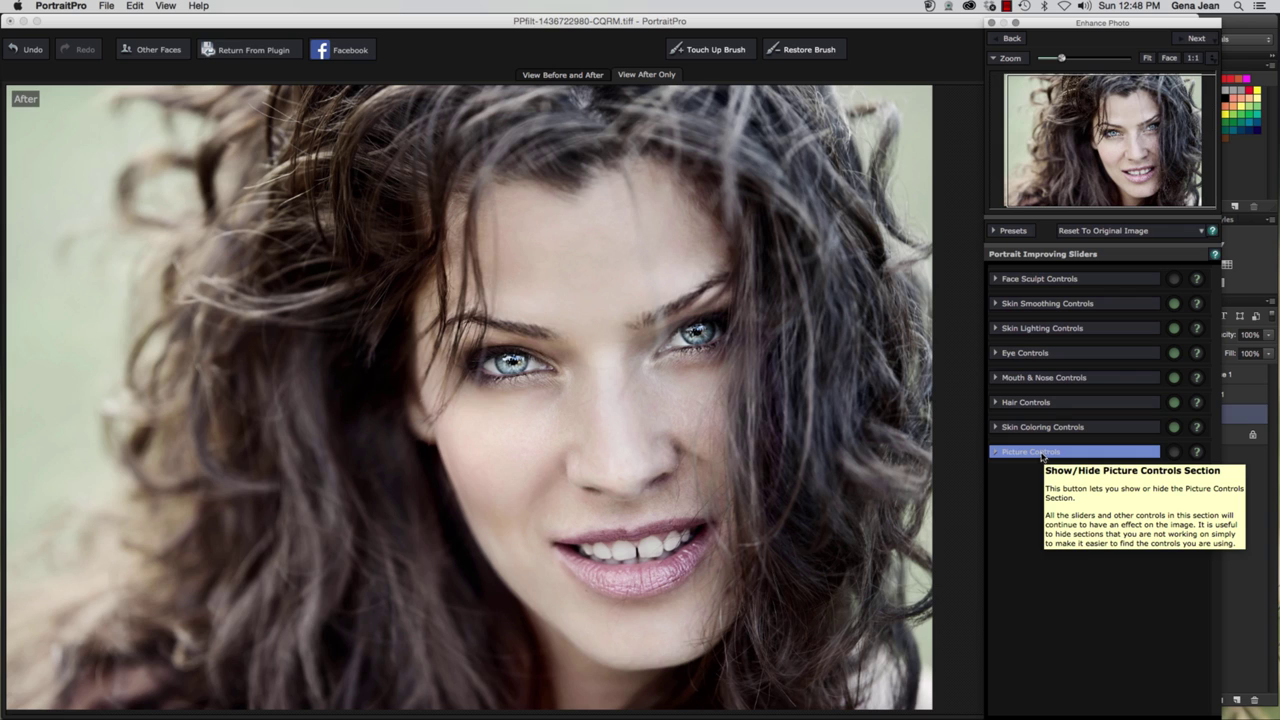
Edit the skin area, cutting the hair beside the right cheek out with a size-40 brush.
click(995, 329)
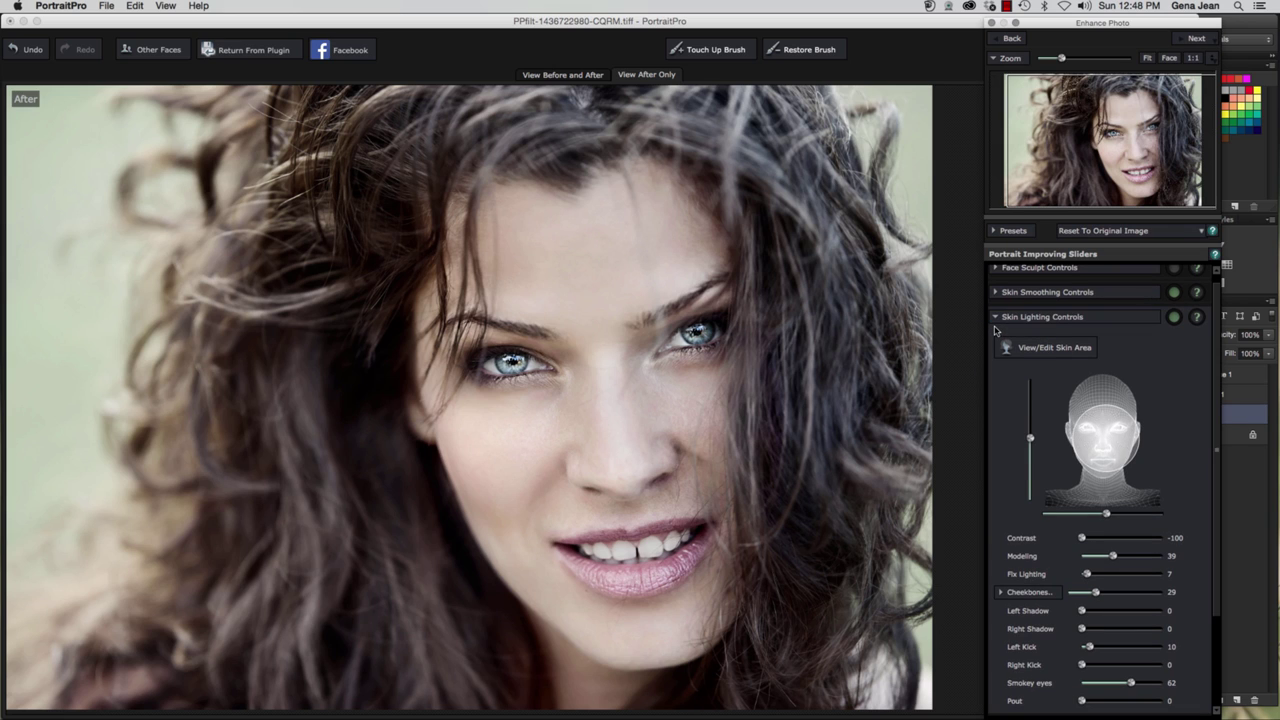
click(995, 318)
click(1000, 303)
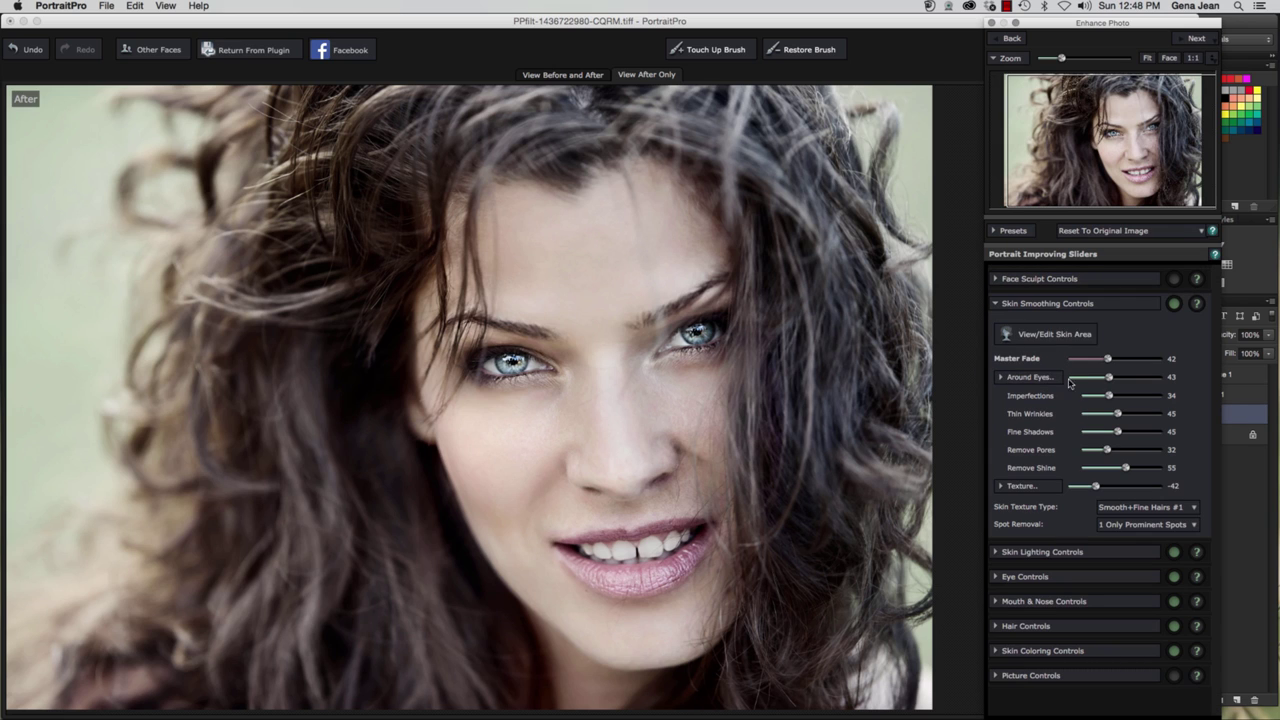
click(1026, 342)
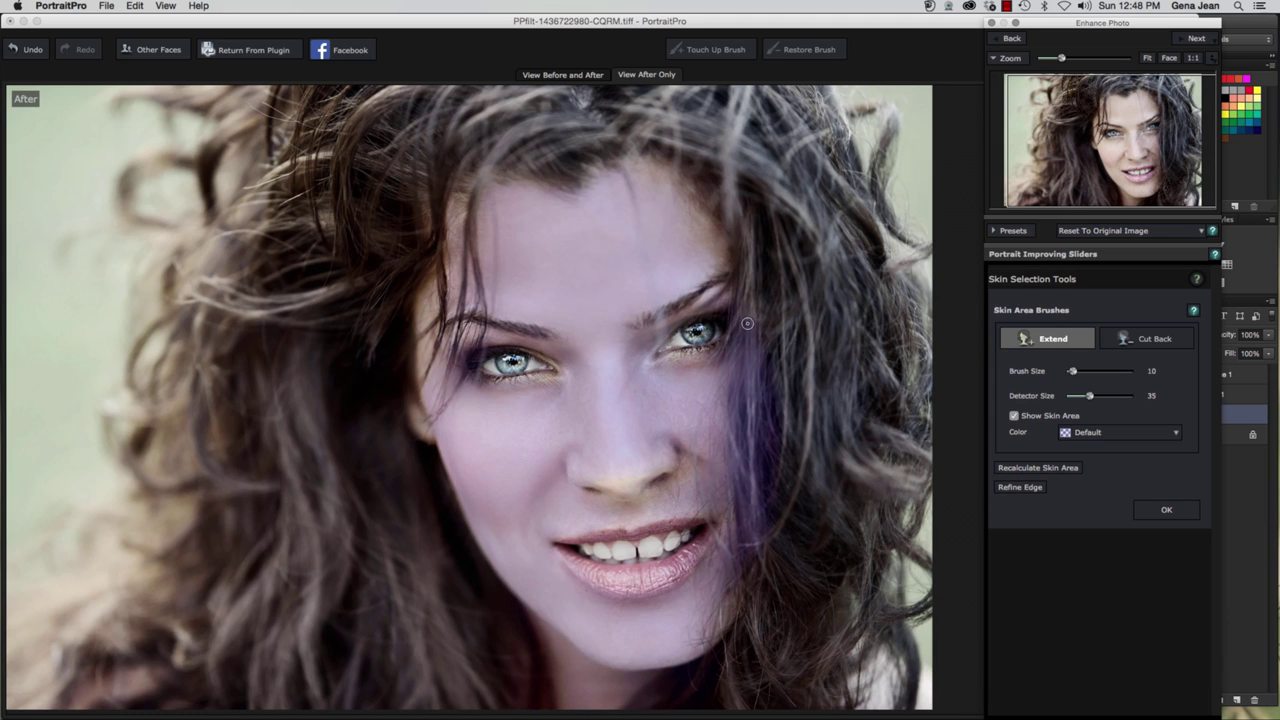
key(alt)
key(bracketright)
key(bracketright)
key(bracketright)
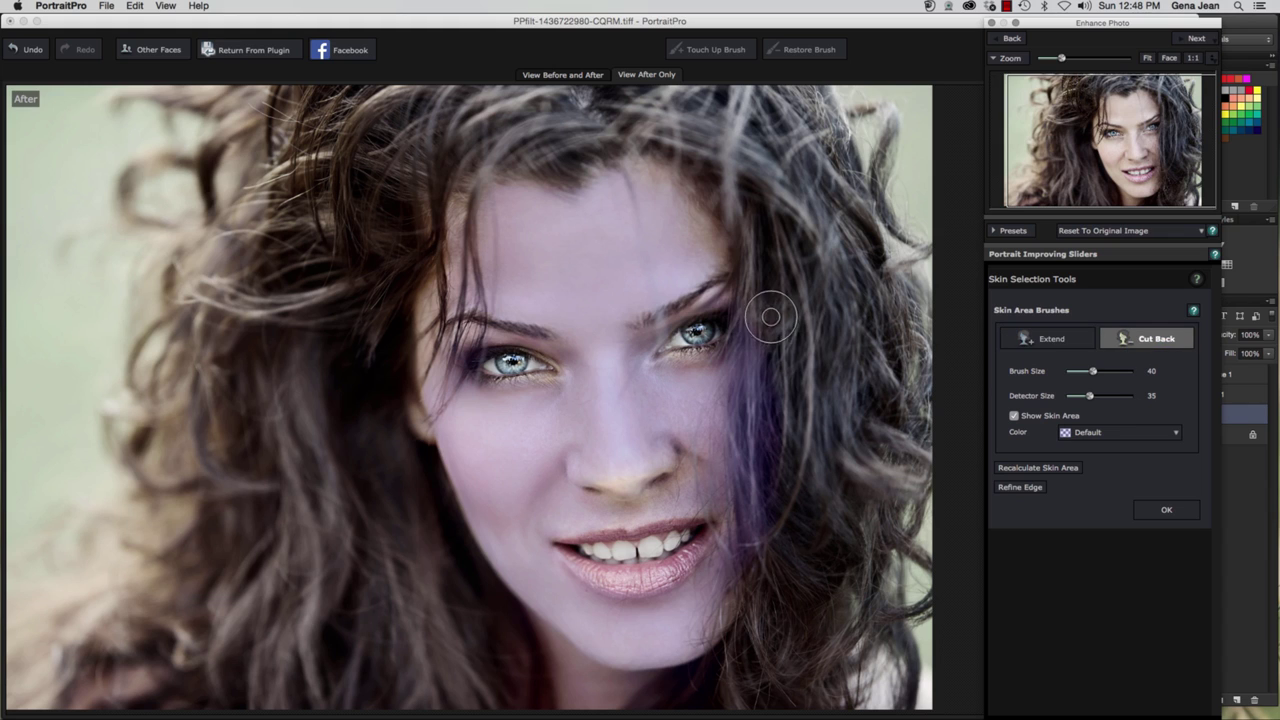
mouse_move(771, 318)
mouse_down()
mouse_move(753, 446)
mouse_move(754, 369)
mouse_move(768, 530)
mouse_up()
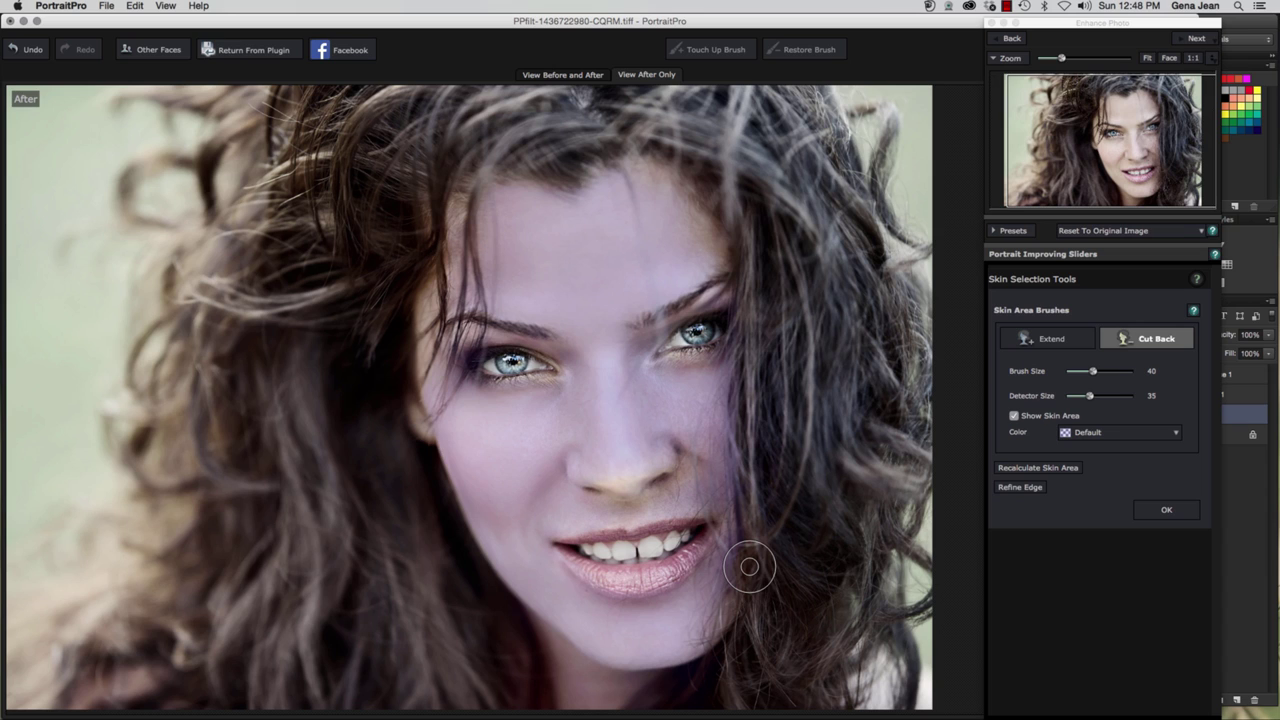
key(bracketleft)
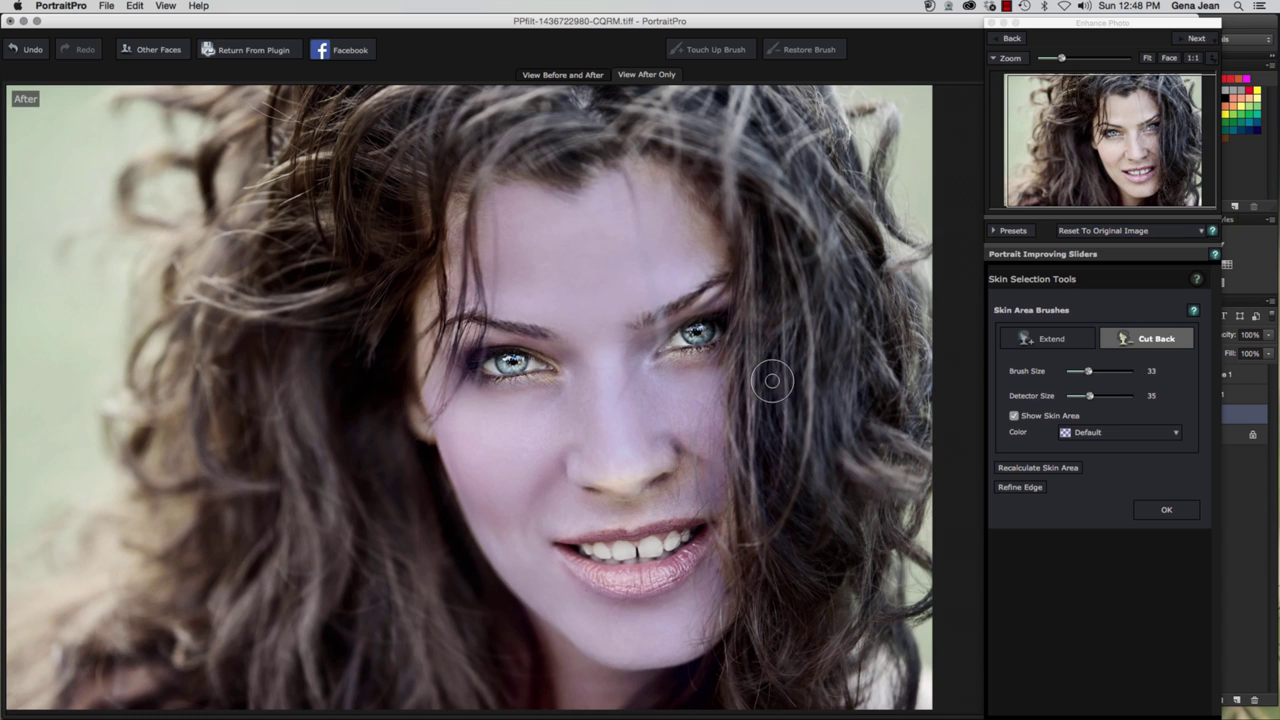
key(bracketleft)
key(bracketleft)
key(bracketleft)
key(bracketleft)
key(bracketleft)
key(bracketleft)
key(bracketleft)
key(bracketleft)
key(bracketleft)
key(bracketleft)
key(bracketleft)
key(bracketleft)
key(bracketleft)
key(bracketleft)
key(bracketleft)
key(bracketleft)
key(bracketleft)
key(bracketleft)
key(bracketleft)
key(bracketleft)
key(bracketleft)
mouse_move(701, 494)
mouse_down()
mouse_move(694, 440)
mouse_move(718, 378)
mouse_up()
key(super+z)
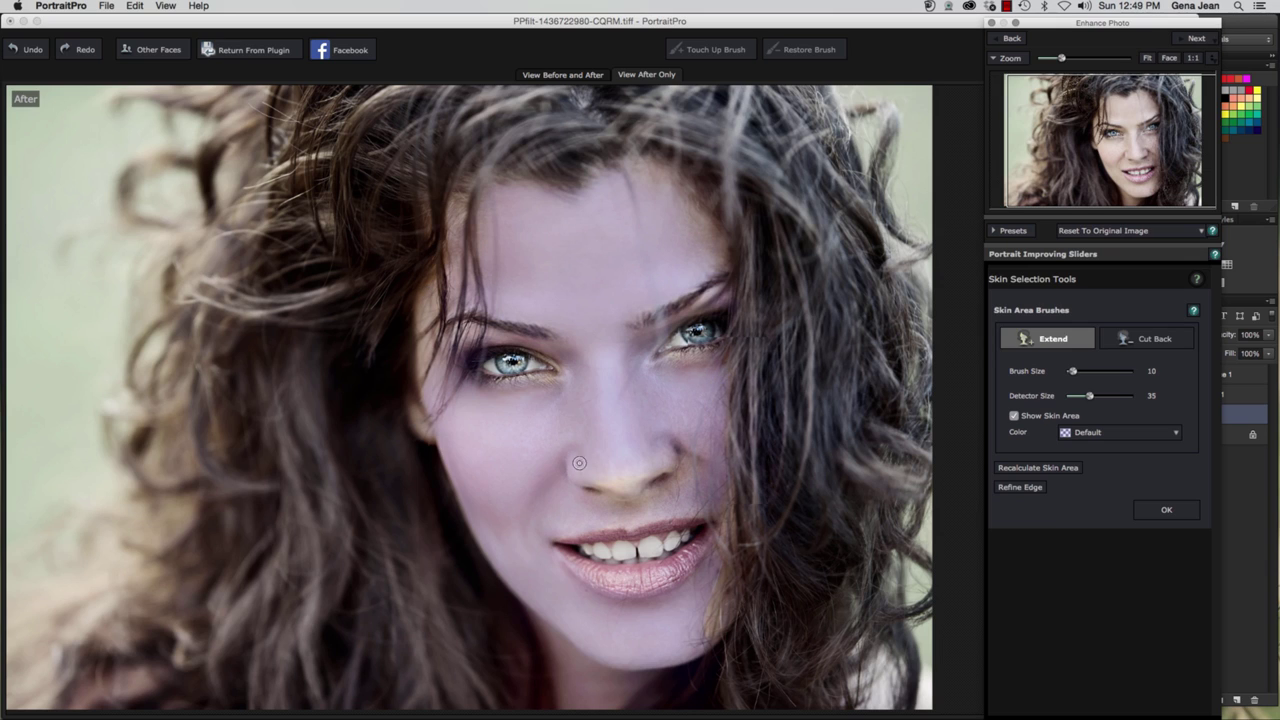
Extend the skin area beside and under the eyes and over the nose, then confirm.
click(1051, 342)
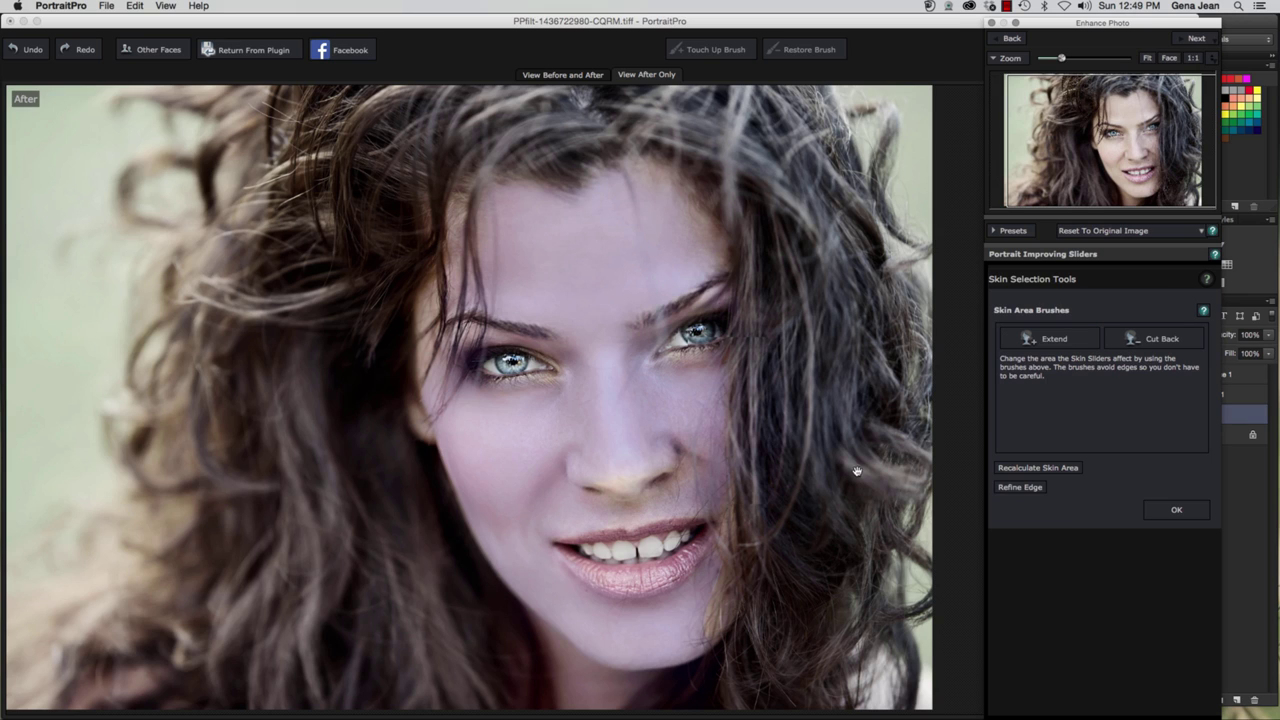
click(1050, 339)
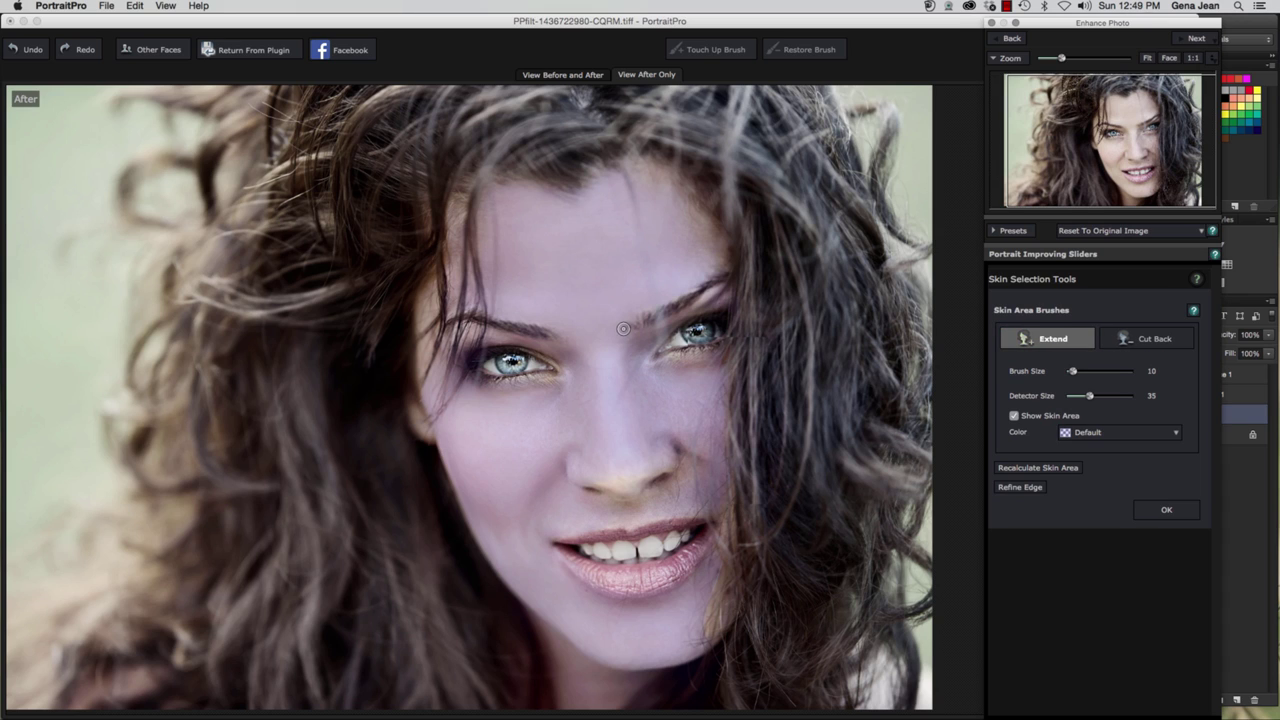
click(665, 362)
drag(687, 356, 718, 358)
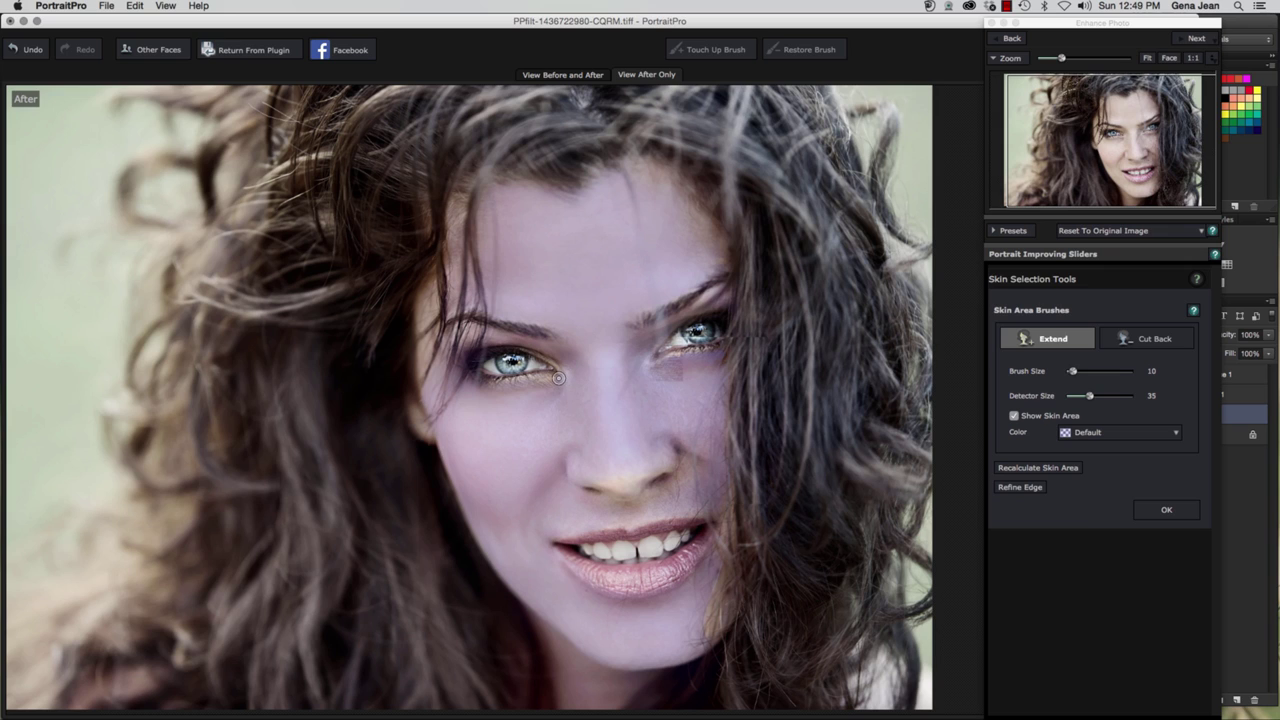
mouse_move(523, 382)
mouse_down()
mouse_move(560, 378)
mouse_move(564, 364)
mouse_move(558, 382)
mouse_move(482, 393)
mouse_move(547, 396)
mouse_move(500, 404)
mouse_up()
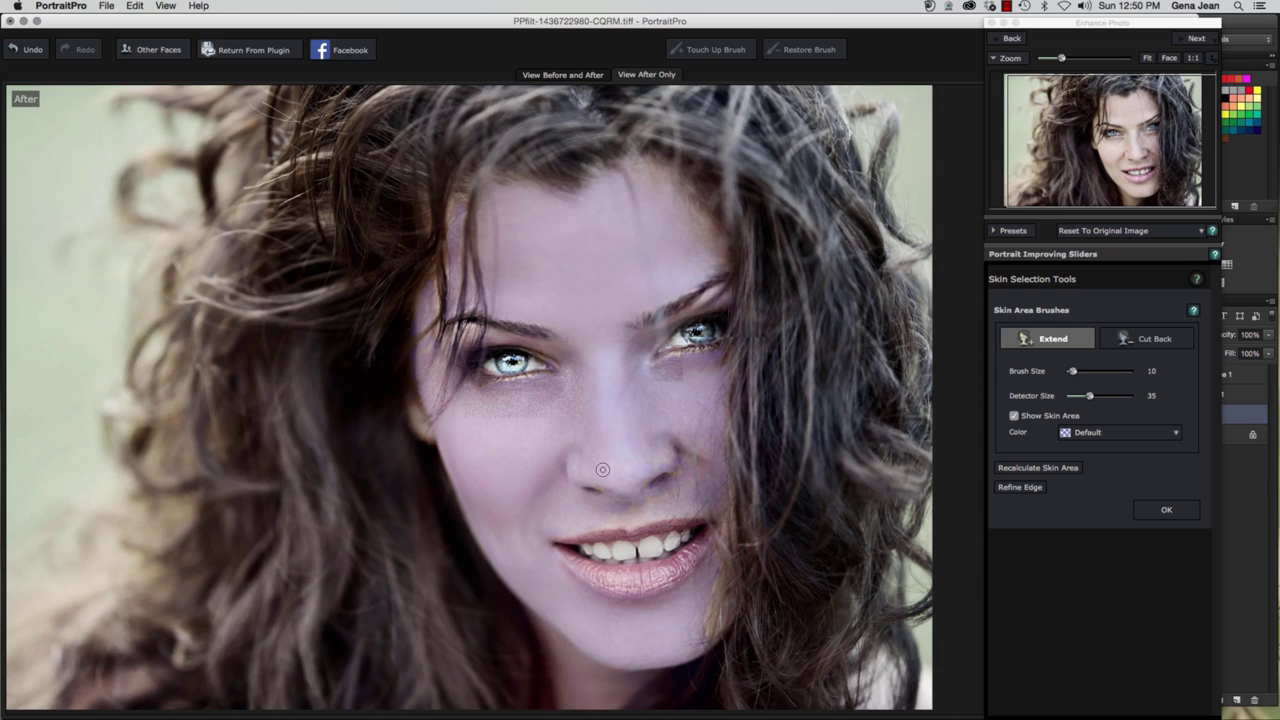
drag(602, 469, 674, 470)
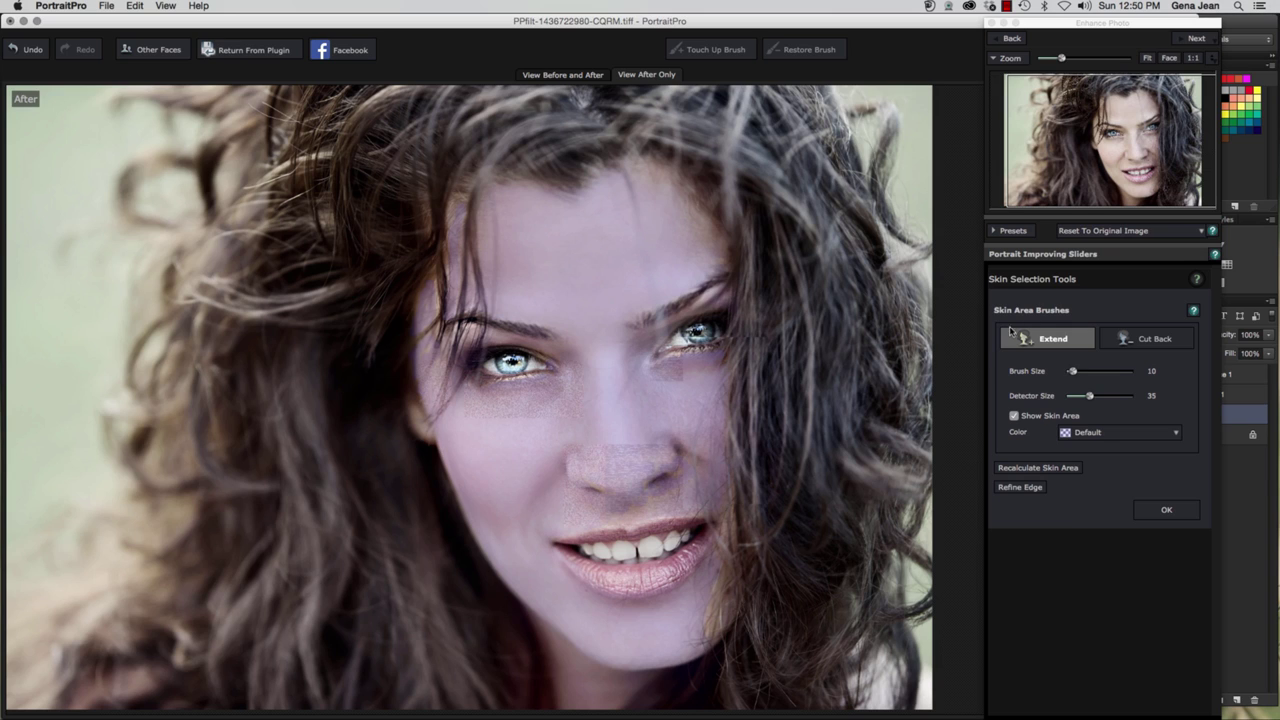
click(1166, 510)
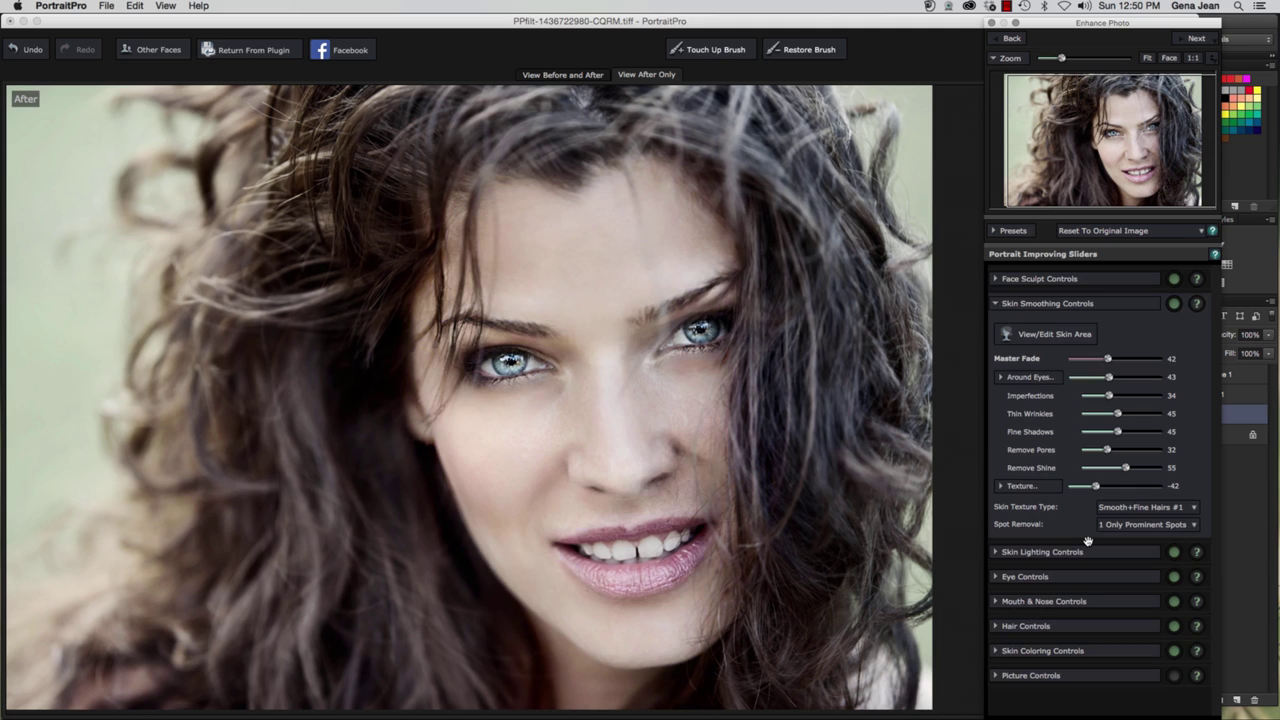
Start editing the hair area with the Extend brush at size 40.
click(1010, 626)
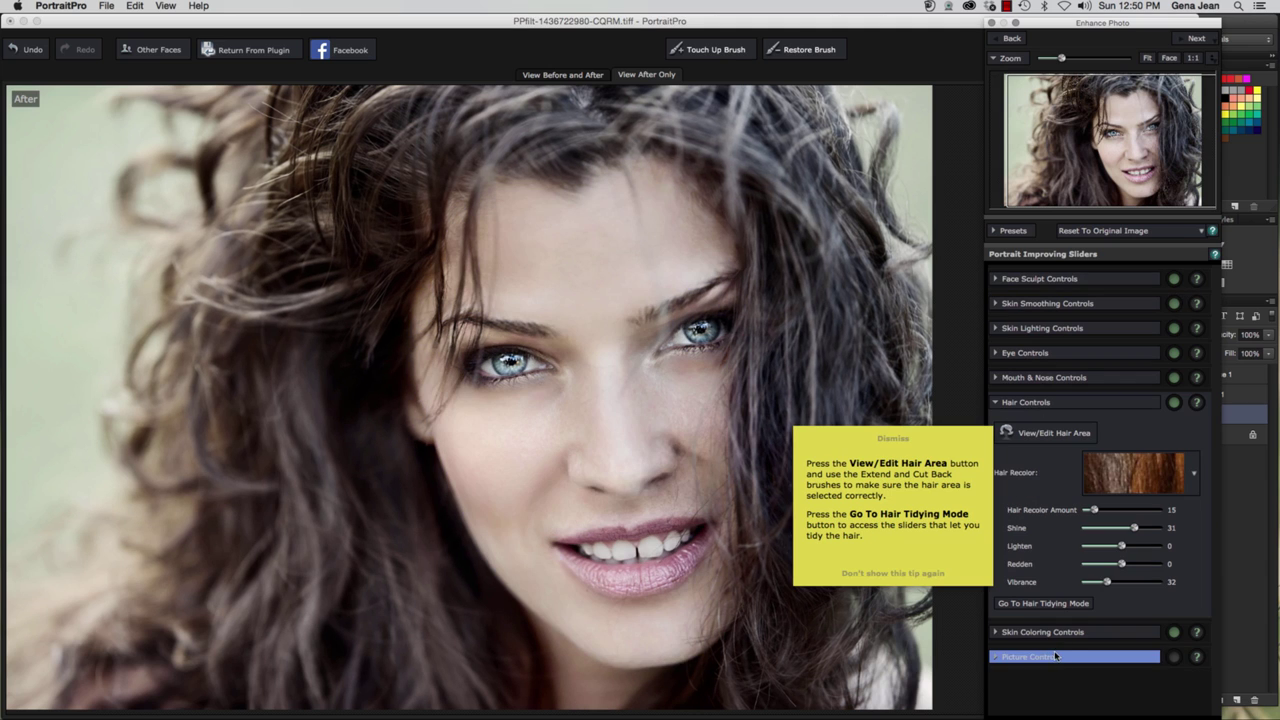
click(1054, 432)
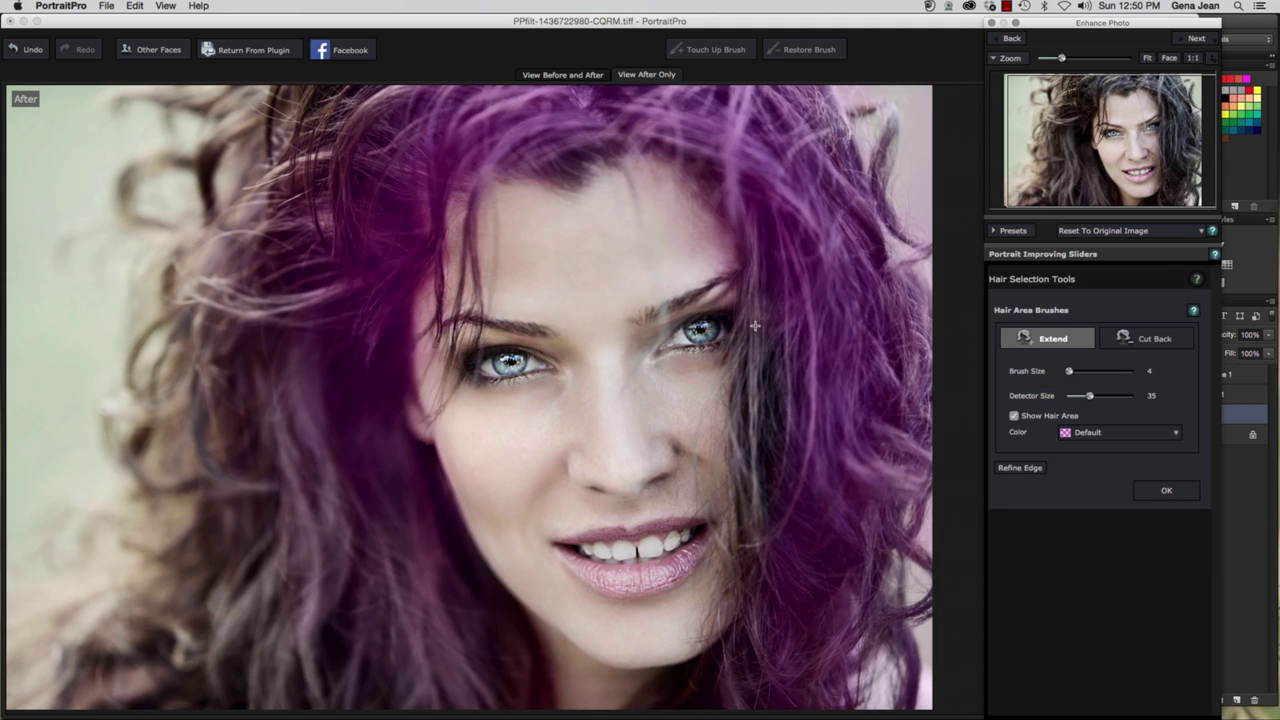
click(1150, 340)
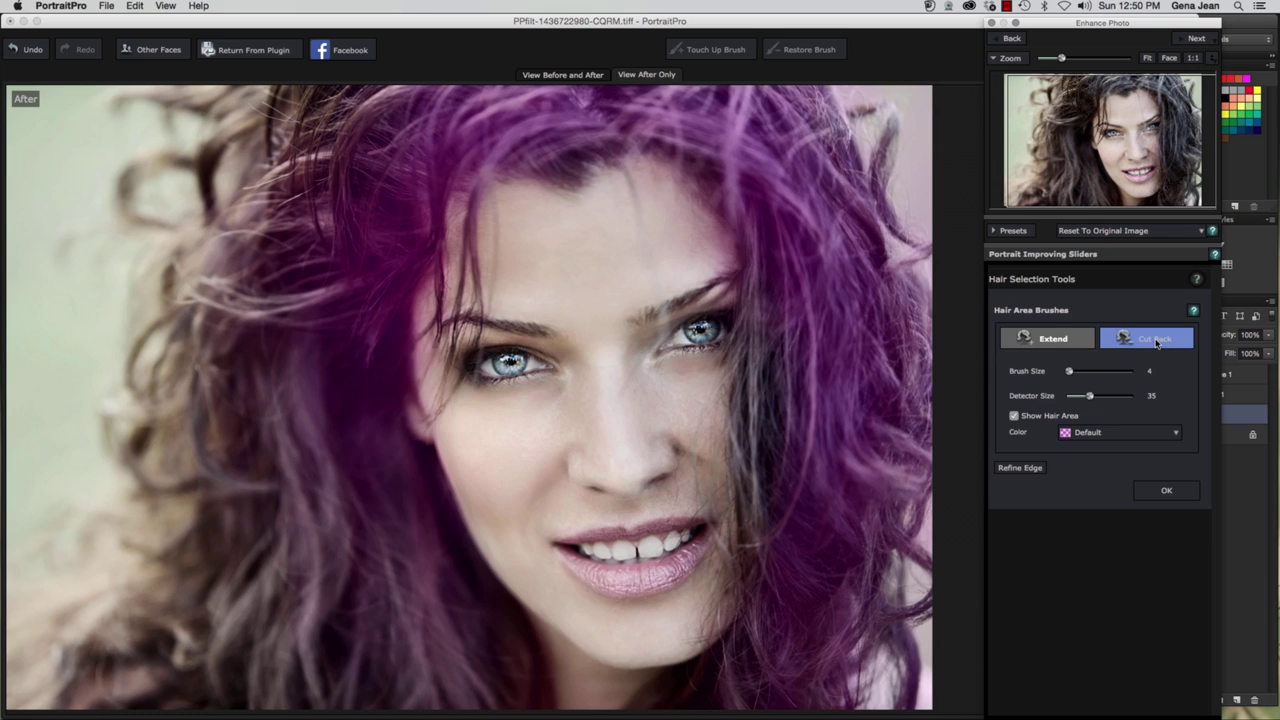
click(1101, 341)
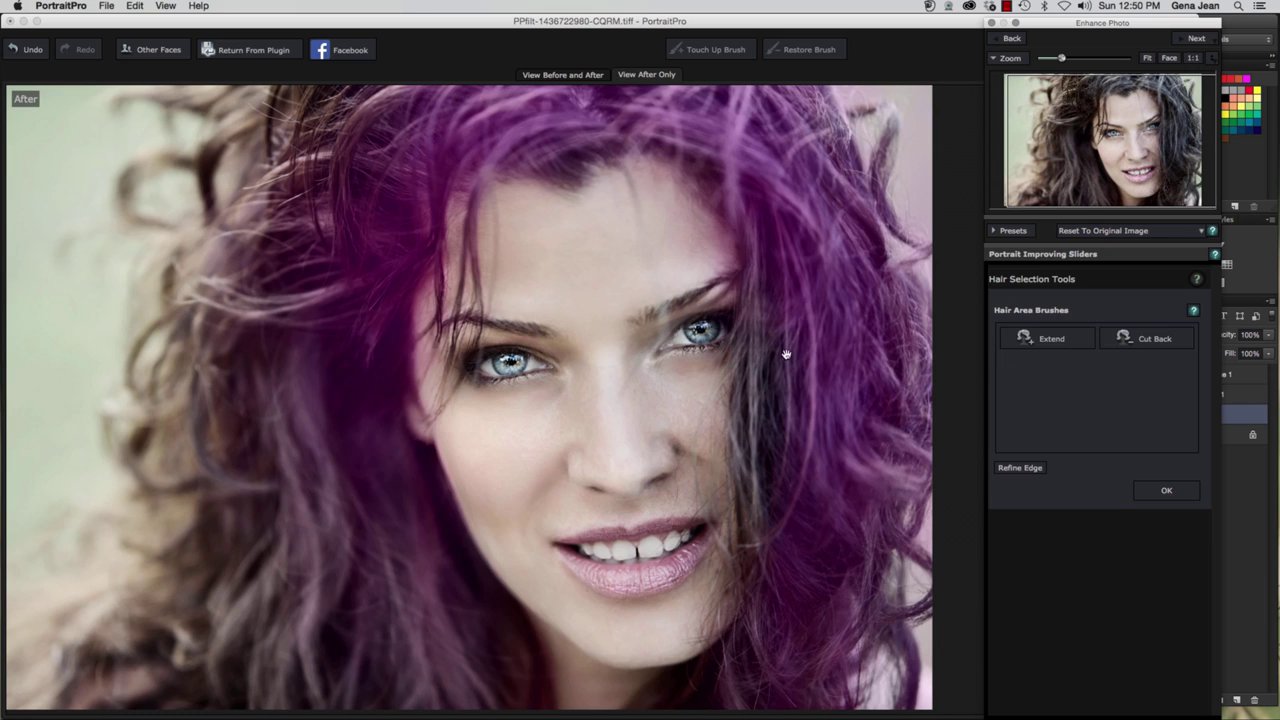
click(1055, 339)
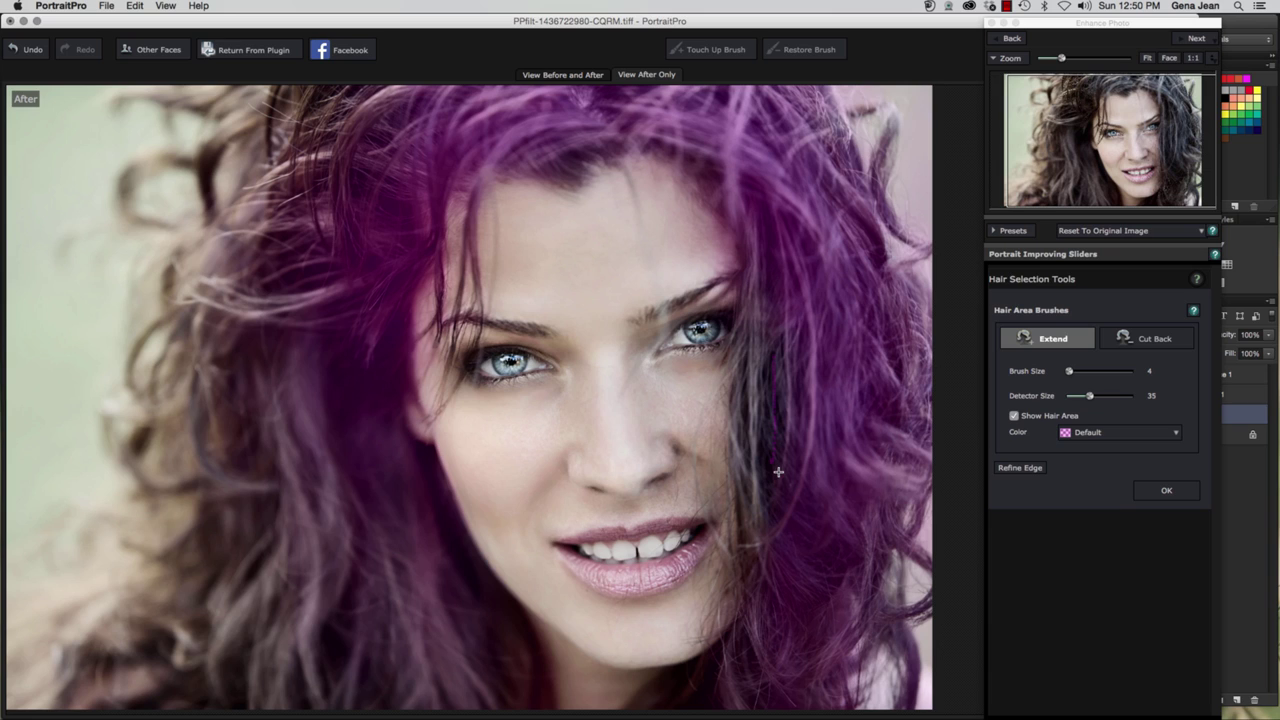
key(super+z)
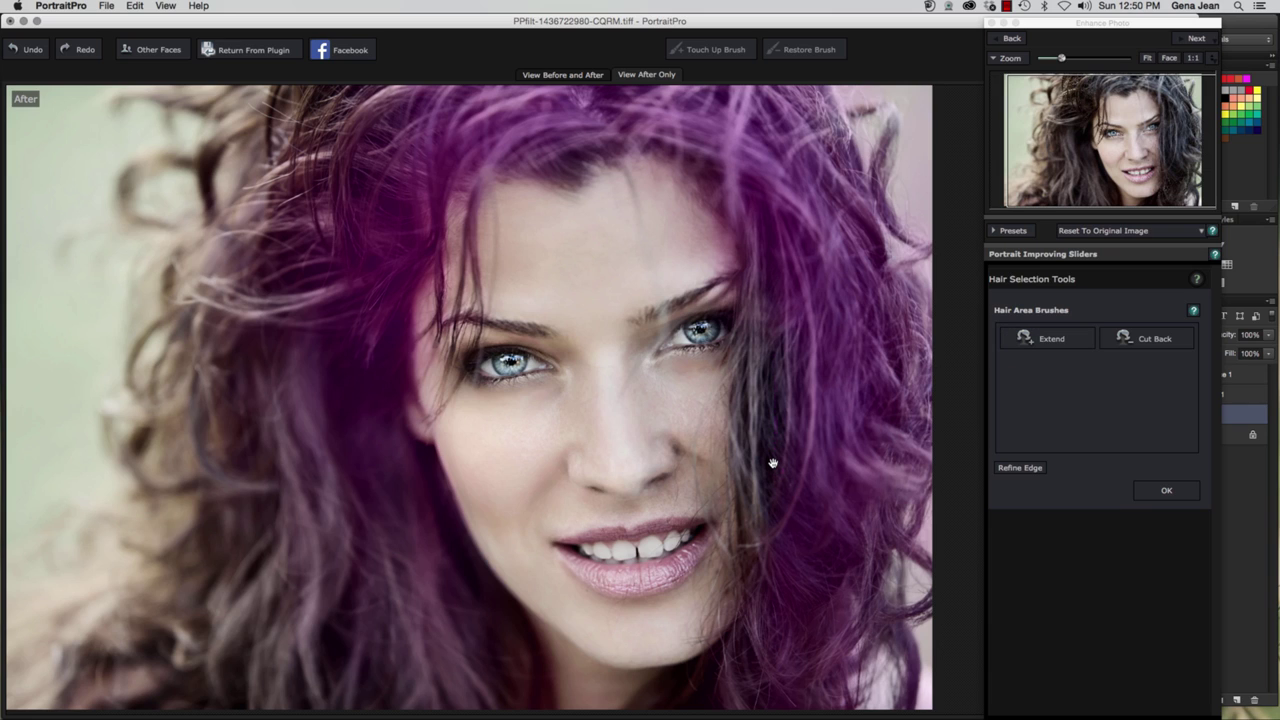
click(1052, 340)
drag(1071, 371, 1093, 371)
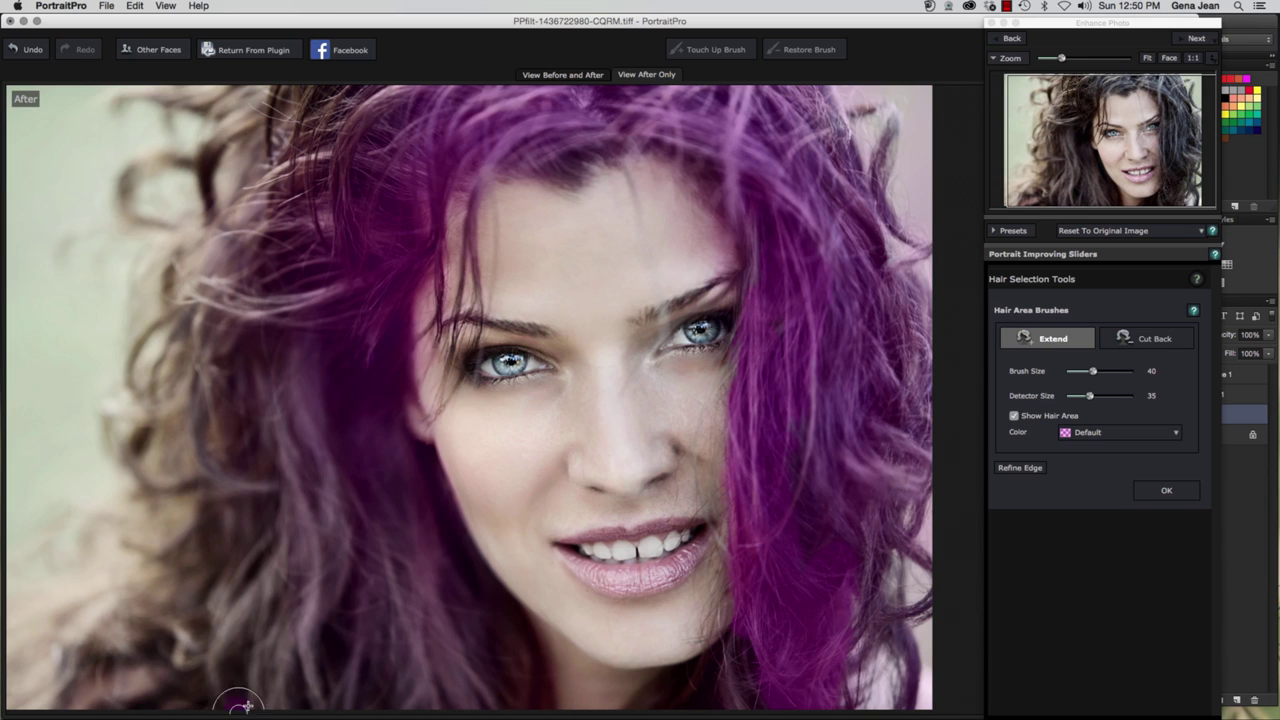
Extend the hair area over the left-side curls and the strands along the top hairline.
mouse_move(240, 700)
mouse_down()
mouse_move(270, 677)
mouse_move(314, 495)
mouse_move(316, 419)
mouse_move(320, 625)
mouse_move(360, 705)
mouse_move(360, 514)
mouse_move(377, 670)
mouse_move(432, 676)
mouse_move(405, 532)
mouse_move(384, 630)
mouse_move(411, 708)
mouse_move(402, 581)
mouse_move(468, 710)
mouse_move(431, 584)
mouse_move(481, 698)
mouse_move(507, 684)
mouse_move(389, 452)
mouse_move(360, 350)
mouse_move(379, 250)
mouse_move(379, 506)
mouse_move(305, 360)
mouse_move(301, 393)
mouse_move(319, 406)
mouse_move(279, 271)
mouse_move(244, 439)
mouse_move(174, 420)
mouse_move(190, 312)
mouse_move(166, 439)
mouse_move(239, 482)
mouse_move(185, 448)
mouse_move(216, 375)
mouse_move(246, 347)
mouse_move(241, 506)
mouse_move(329, 510)
mouse_move(315, 538)
mouse_move(255, 442)
mouse_move(294, 569)
mouse_move(269, 620)
mouse_move(313, 716)
mouse_move(322, 636)
mouse_move(325, 714)
mouse_move(281, 715)
mouse_move(249, 554)
mouse_move(170, 687)
mouse_move(85, 707)
mouse_move(408, 712)
mouse_move(193, 666)
mouse_move(242, 694)
mouse_up()
mouse_move(216, 601)
mouse_down()
mouse_move(218, 521)
mouse_move(189, 571)
mouse_up()
mouse_move(372, 88)
mouse_down()
mouse_move(345, 102)
mouse_move(333, 234)
mouse_move(333, 96)
mouse_move(299, 191)
mouse_move(282, 198)
mouse_move(286, 92)
mouse_move(257, 240)
mouse_move(224, 261)
mouse_move(228, 241)
mouse_move(258, 222)
mouse_move(229, 329)
mouse_up()
mouse_move(416, 102)
mouse_down()
mouse_move(536, 95)
mouse_move(564, 171)
mouse_move(639, 133)
mouse_move(699, 149)
mouse_move(745, 206)
mouse_move(736, 211)
mouse_move(724, 162)
mouse_move(808, 147)
mouse_move(810, 97)
mouse_move(854, 180)
mouse_move(886, 302)
mouse_move(851, 191)
mouse_move(806, 175)
mouse_up()
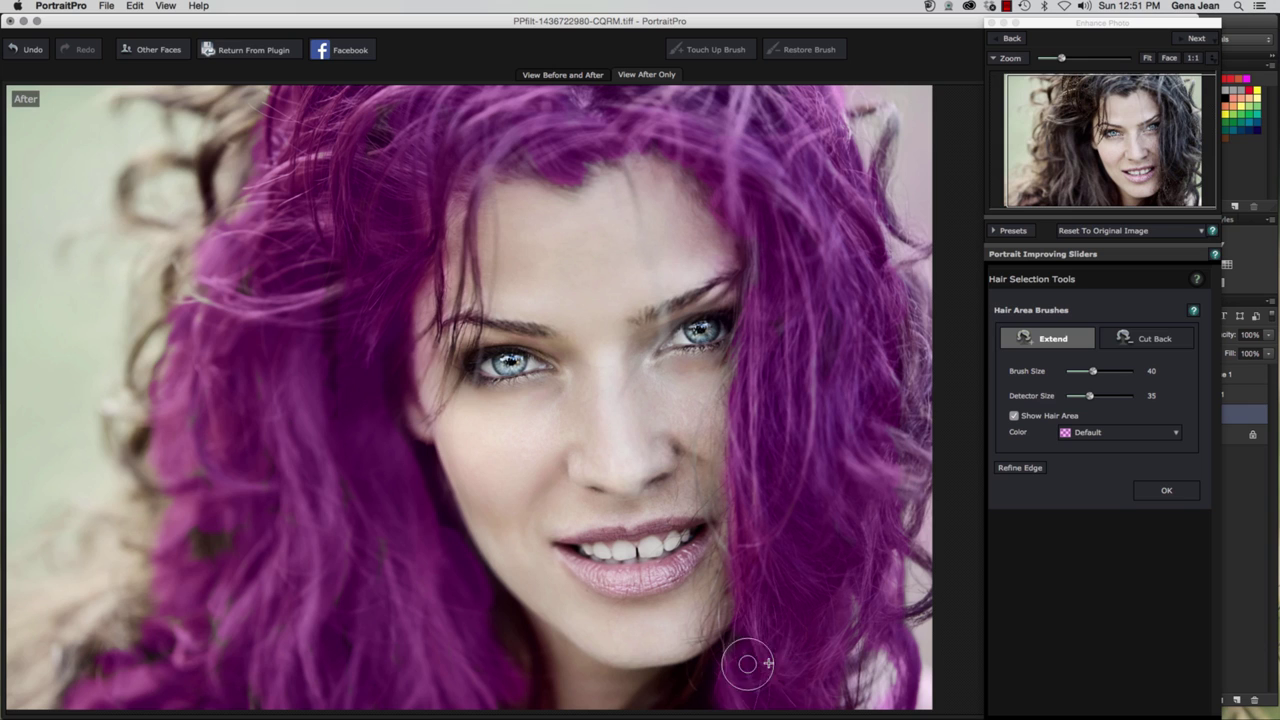
key(bracketleft)
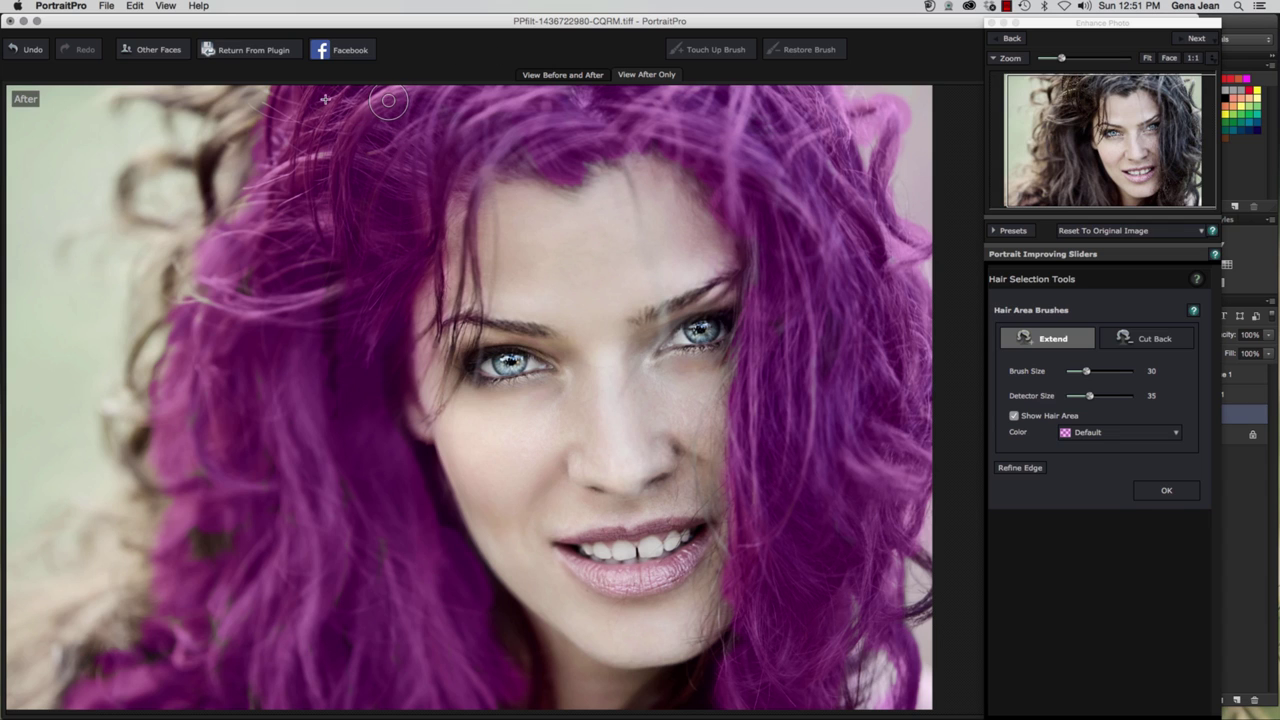
drag(232, 128, 200, 240)
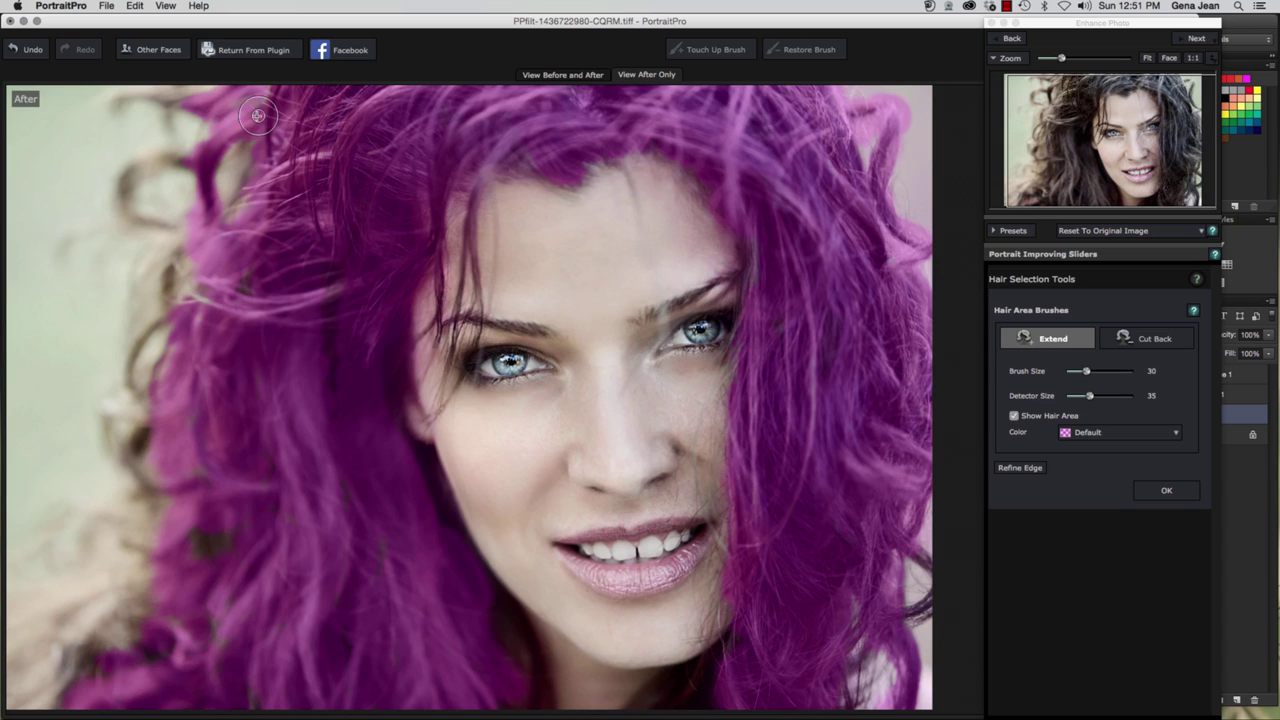
scroll(160, 154, down, 2)
scroll(174, 159, down, 5)
mouse_move(170, 158)
mouse_down()
mouse_move(129, 202)
mouse_move(155, 420)
mouse_up()
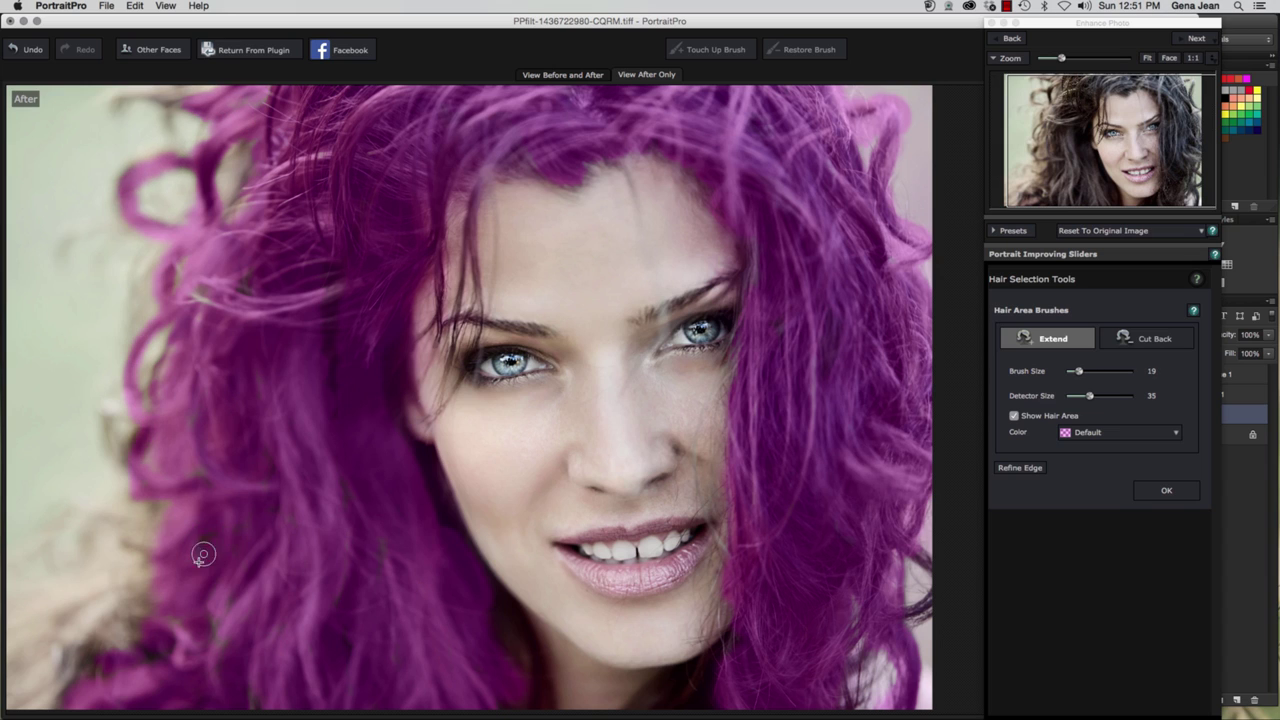
scroll(220, 540, down, 4)
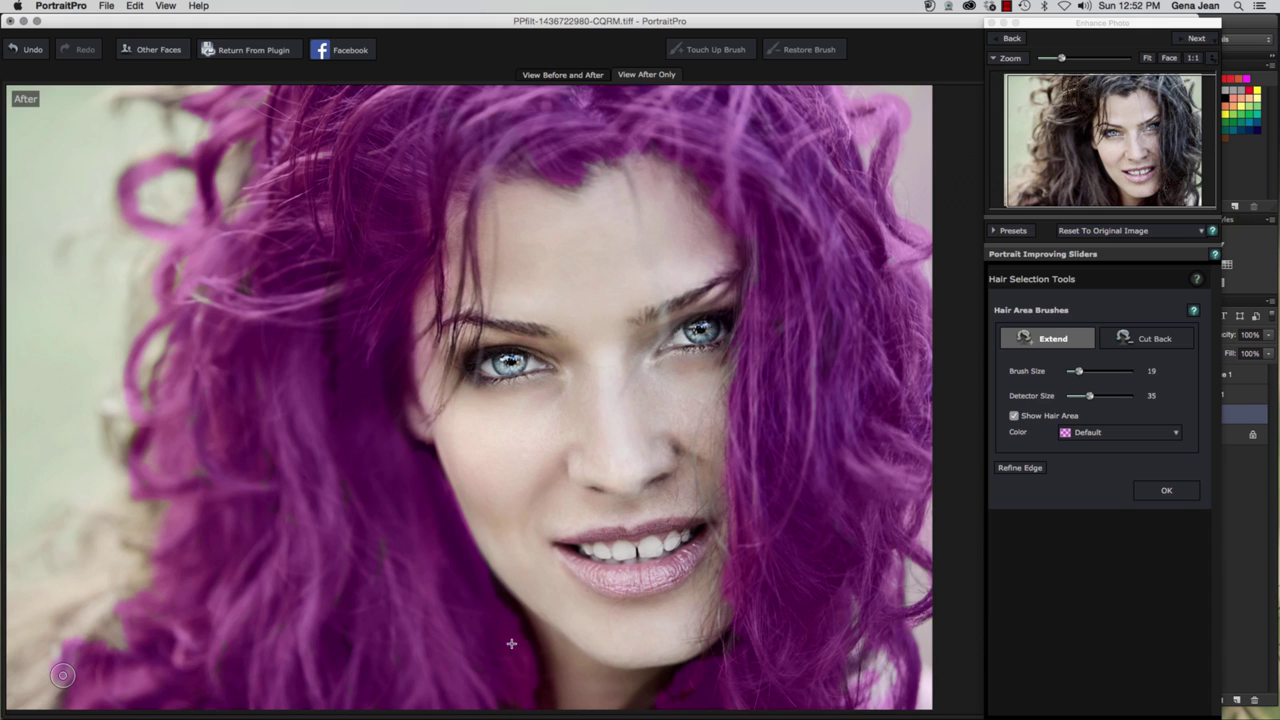
Confirm the hair area and try red, then light blonde, hair recolour at amount 100.
click(1166, 490)
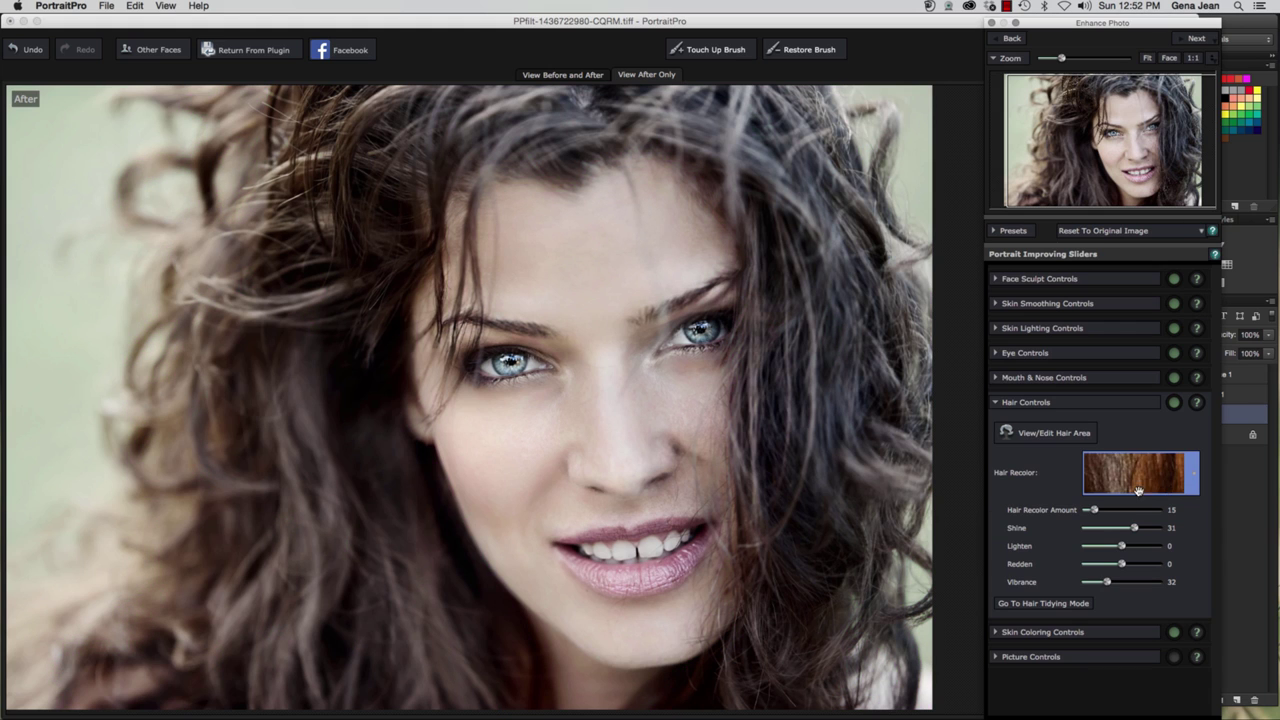
click(1188, 488)
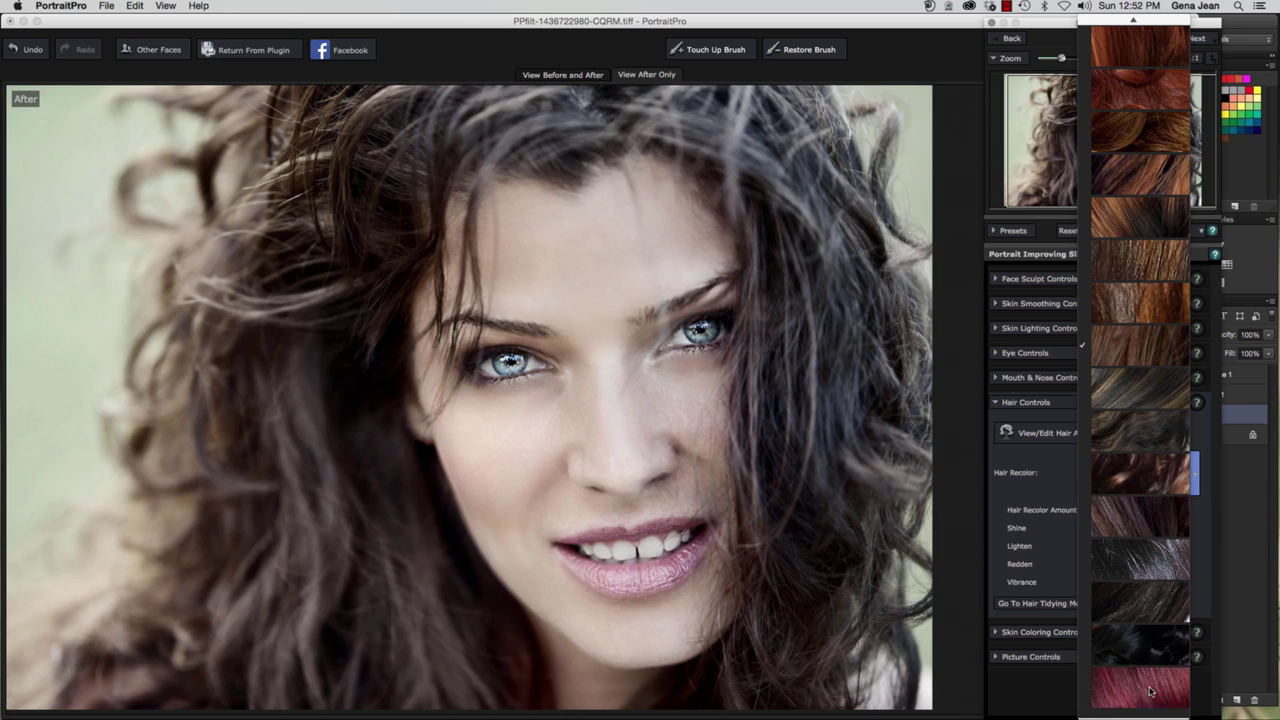
click(1150, 690)
drag(1094, 512, 1102, 527)
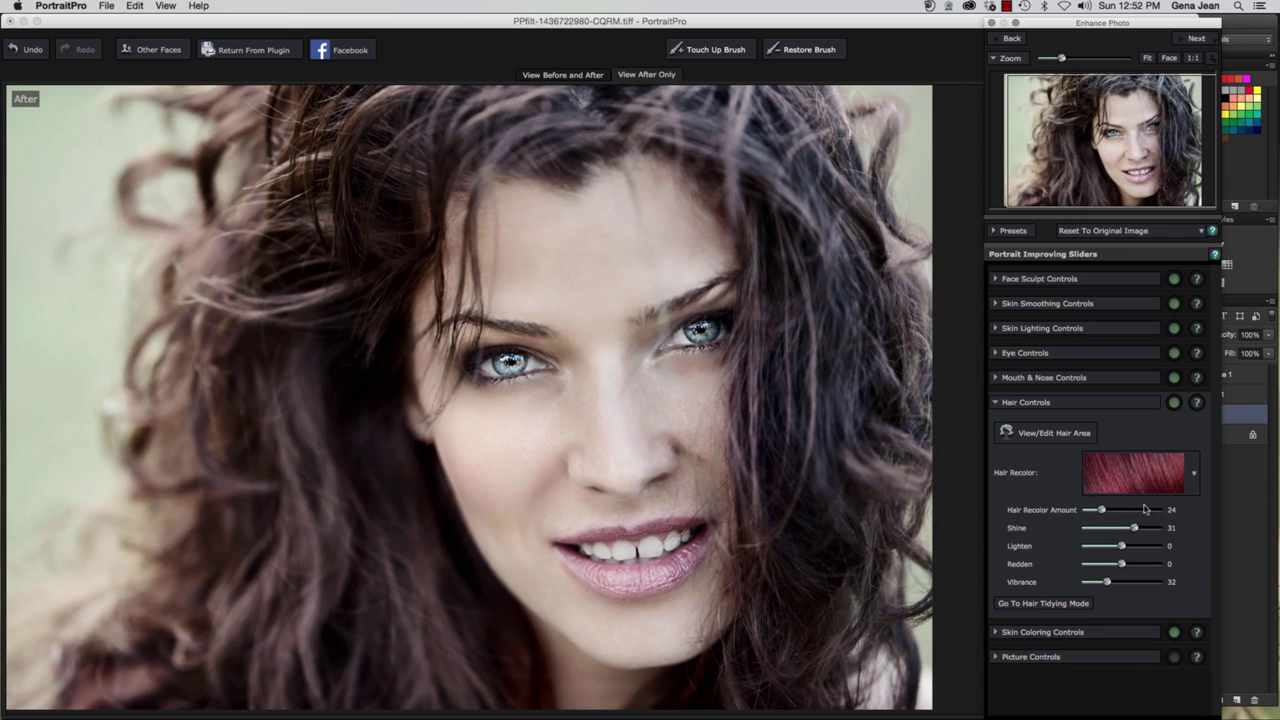
click(1135, 474)
click(1136, 346)
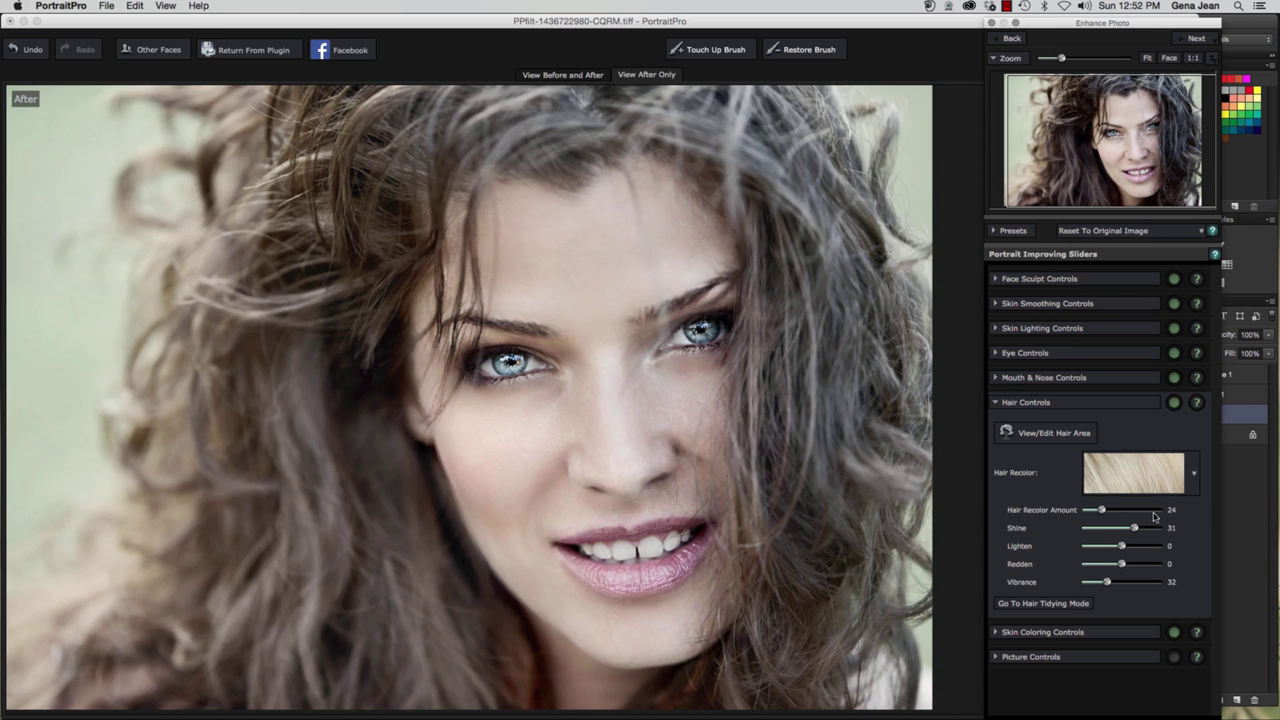
drag(1155, 516, 1103, 521)
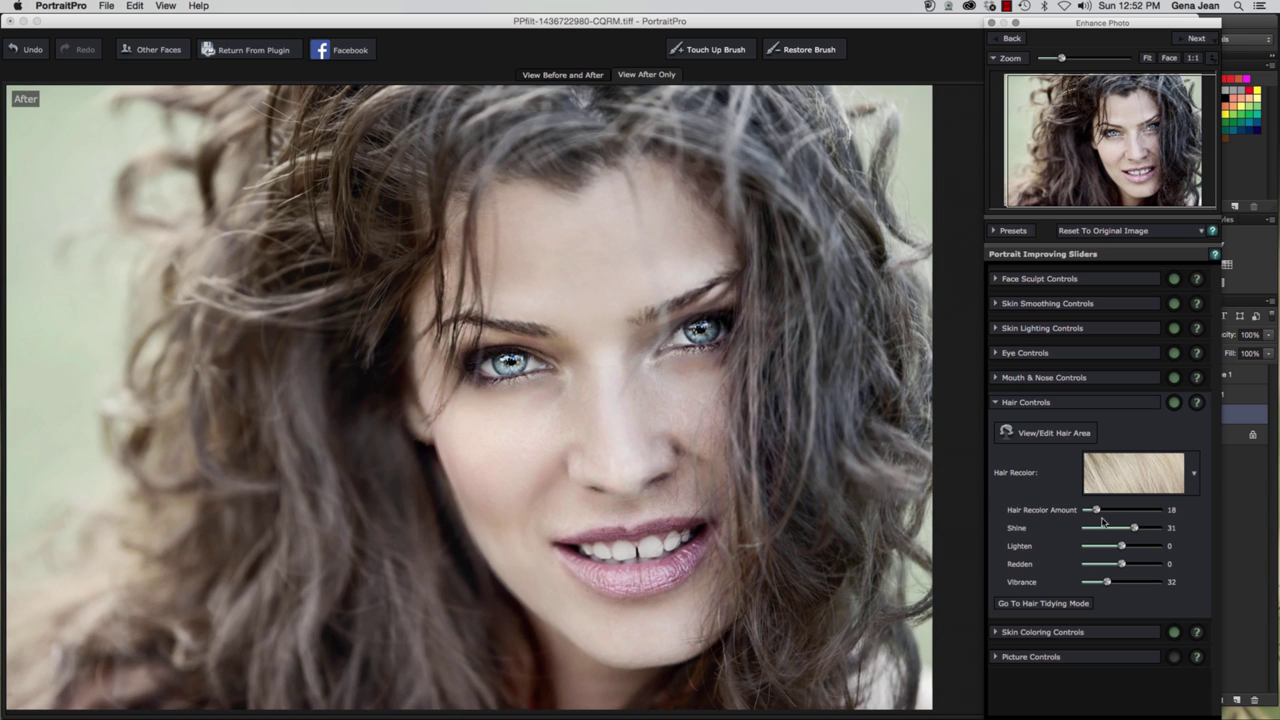
Recolour the hair with a red swatch and set hair shine to 42.
click(1133, 472)
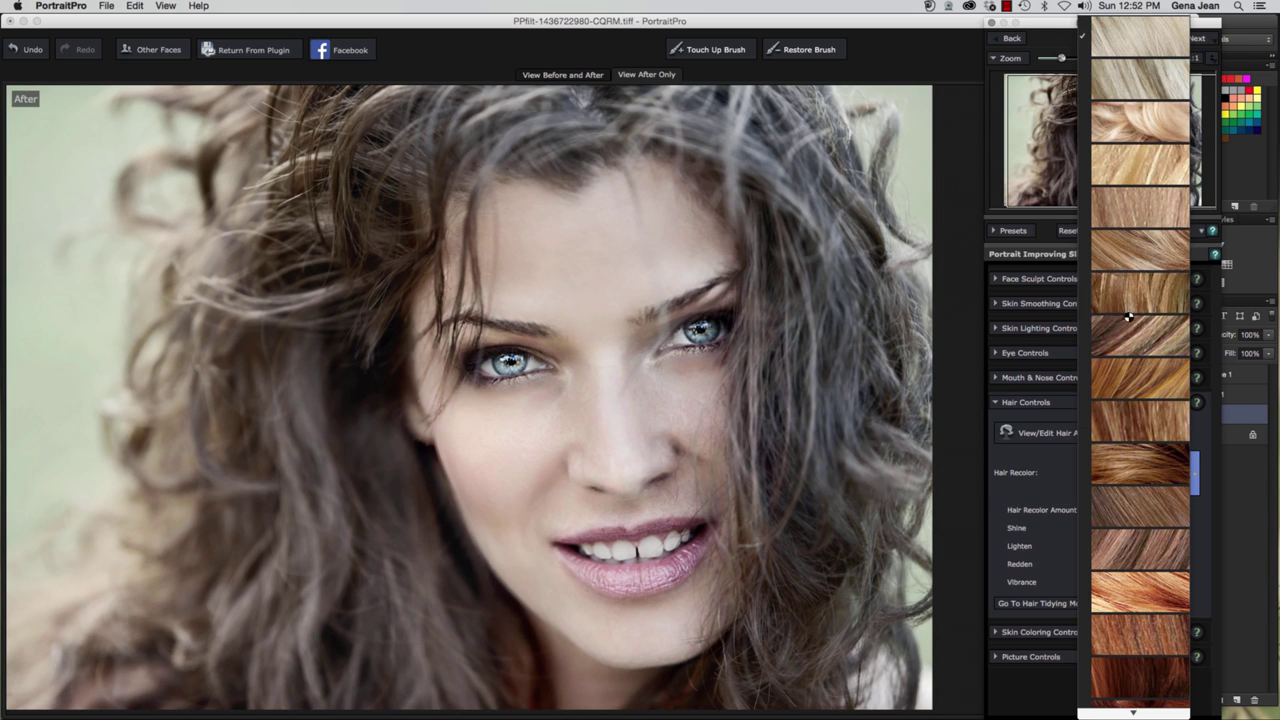
click(1120, 353)
click(1133, 472)
click(1150, 495)
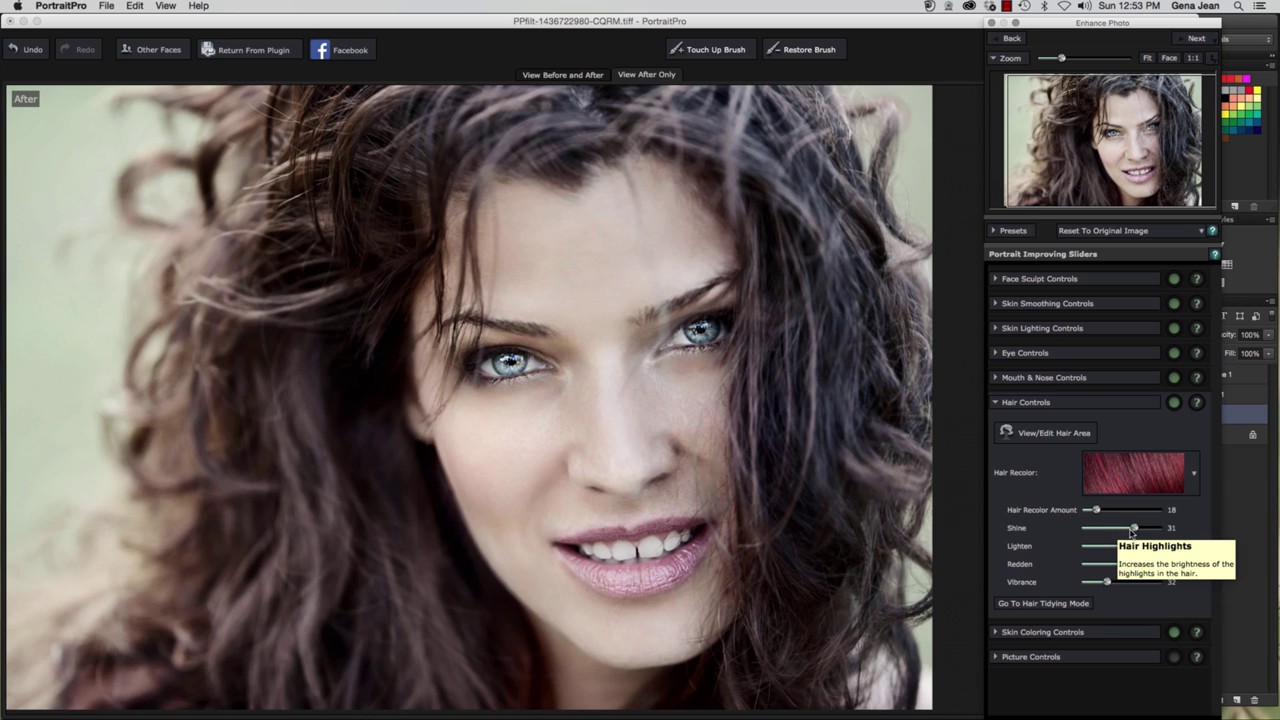
mouse_move(1132, 532)
mouse_down()
mouse_move(1113, 535)
mouse_move(1140, 532)
mouse_move(1122, 549)
mouse_up()
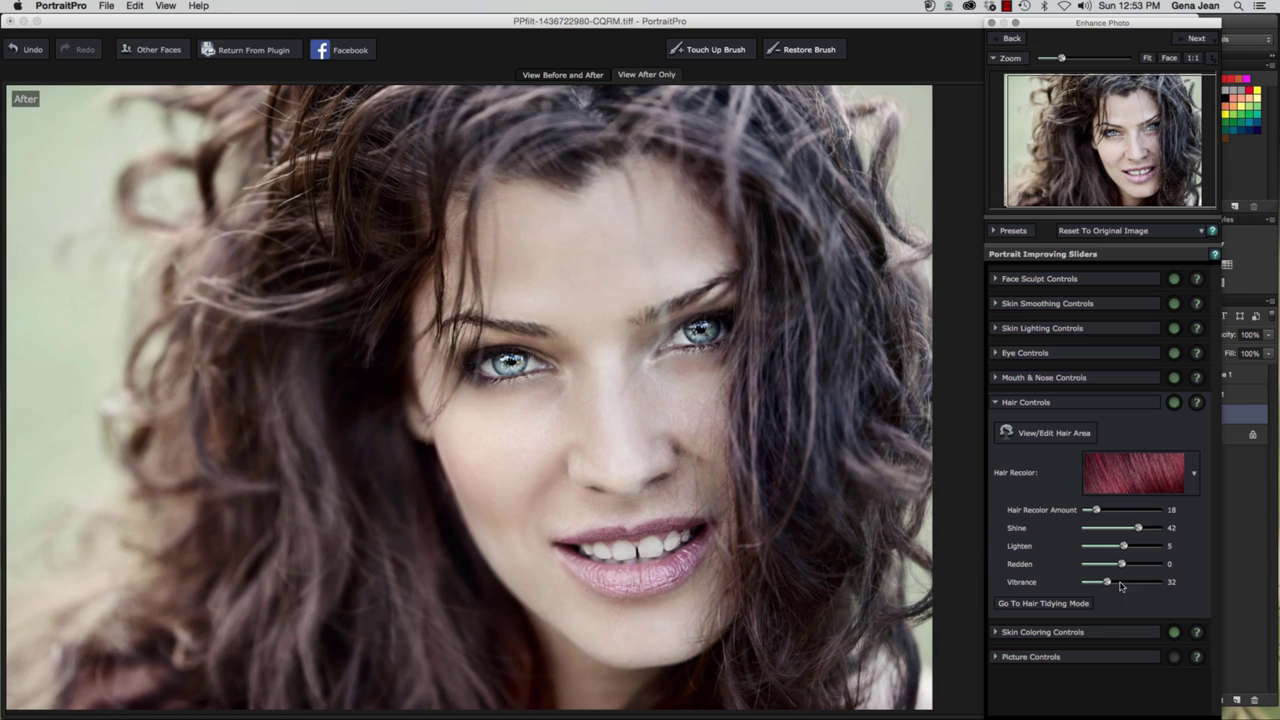
click(1024, 607)
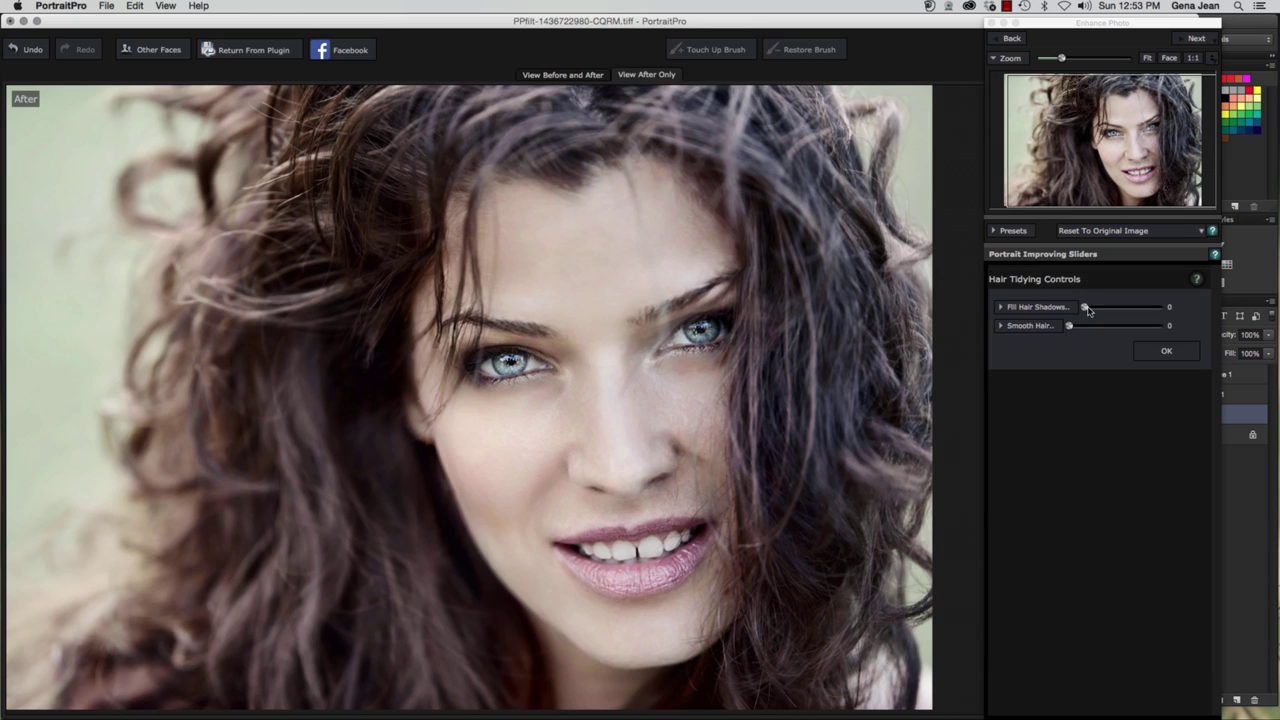
Fill hair shadows at 26 with Smooth Hair at 17, and accept the tidying.
mouse_move(1088, 311)
mouse_down()
mouse_move(1141, 322)
mouse_move(1088, 331)
mouse_move(1157, 330)
mouse_move(1090, 333)
mouse_move(1162, 333)
mouse_move(1086, 334)
mouse_up()
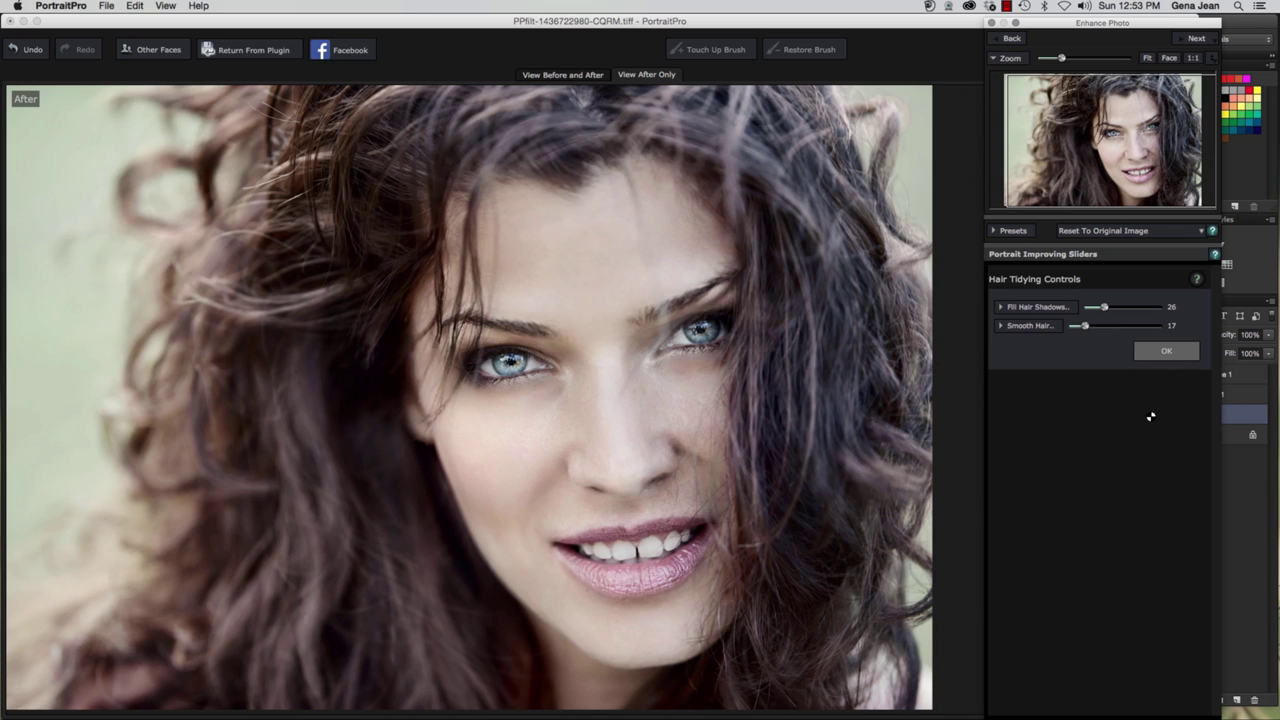
key(Return)
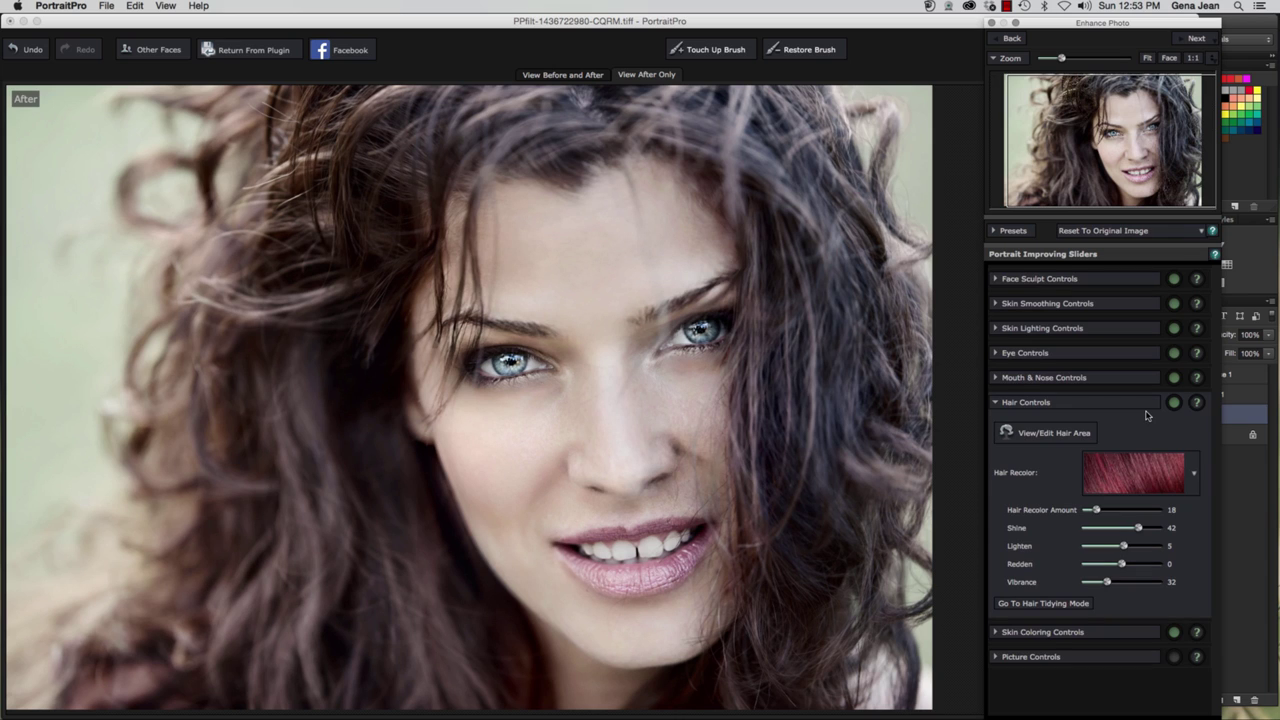
Expand PortraitPro's Picture Controls and try the automatic exposure correction.
click(1030, 657)
click(1042, 658)
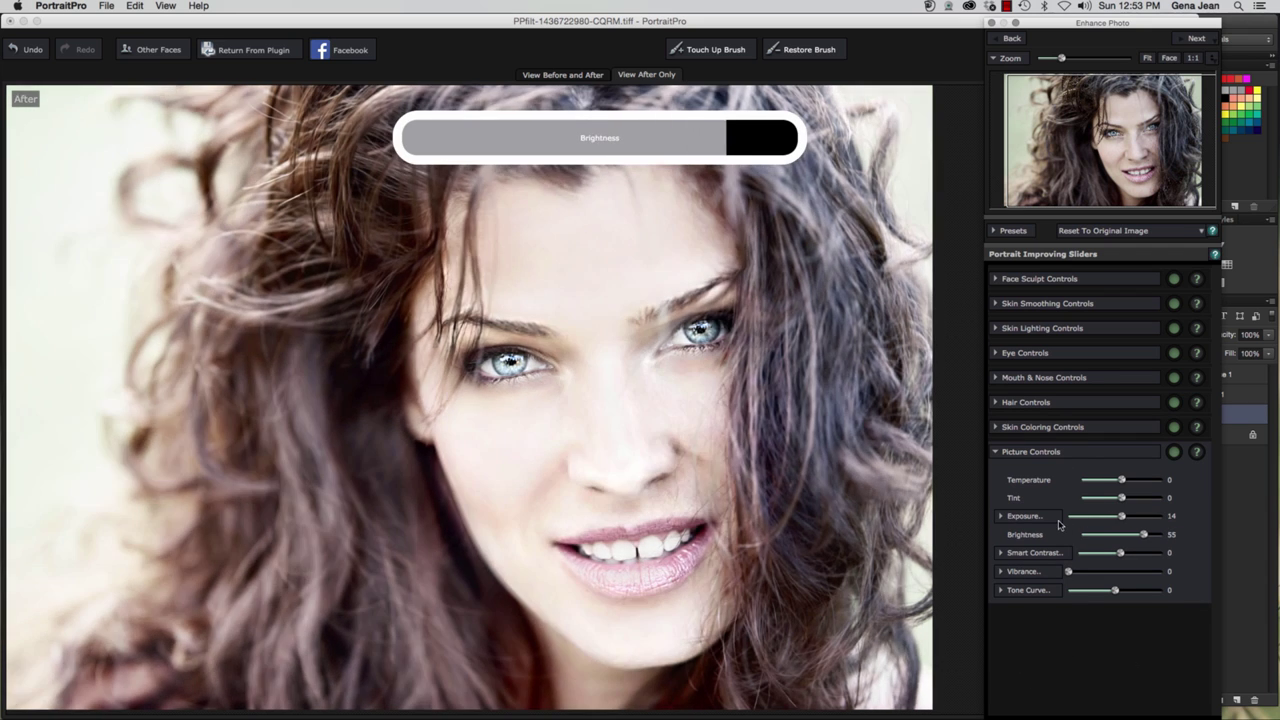
click(1057, 519)
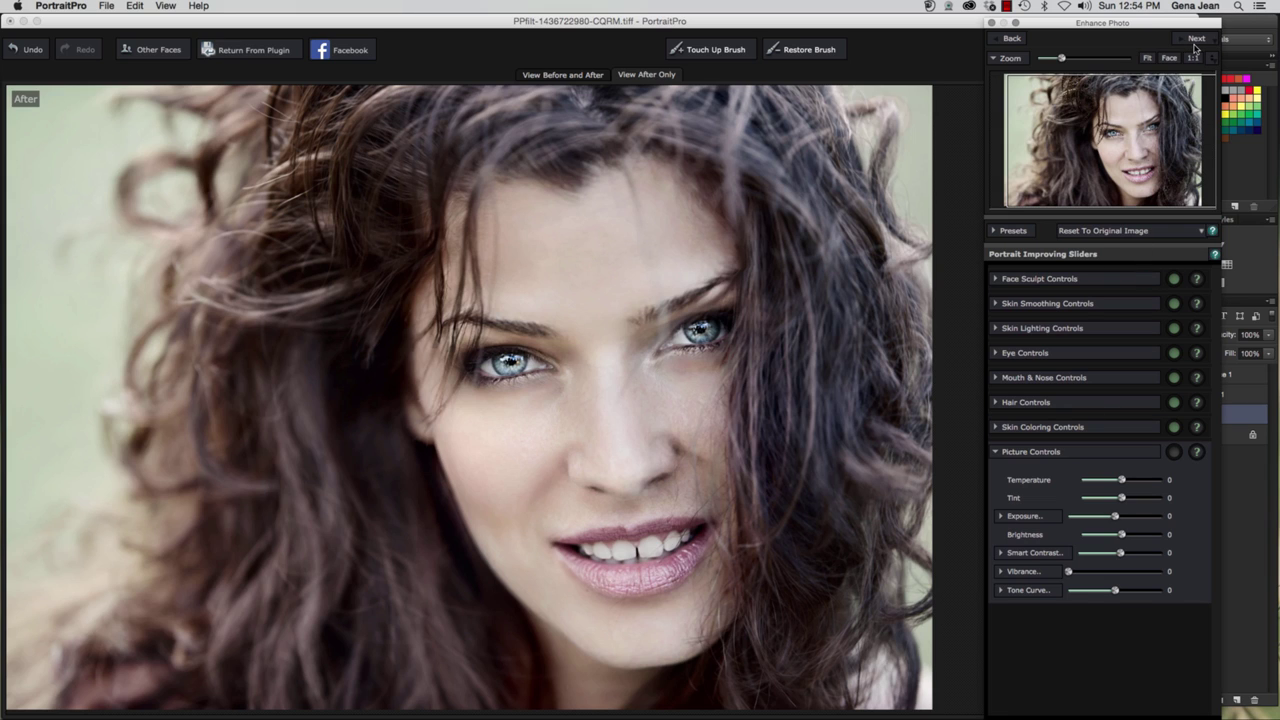
Browse the retouching presets as a list, then close it without applying one.
click(1202, 232)
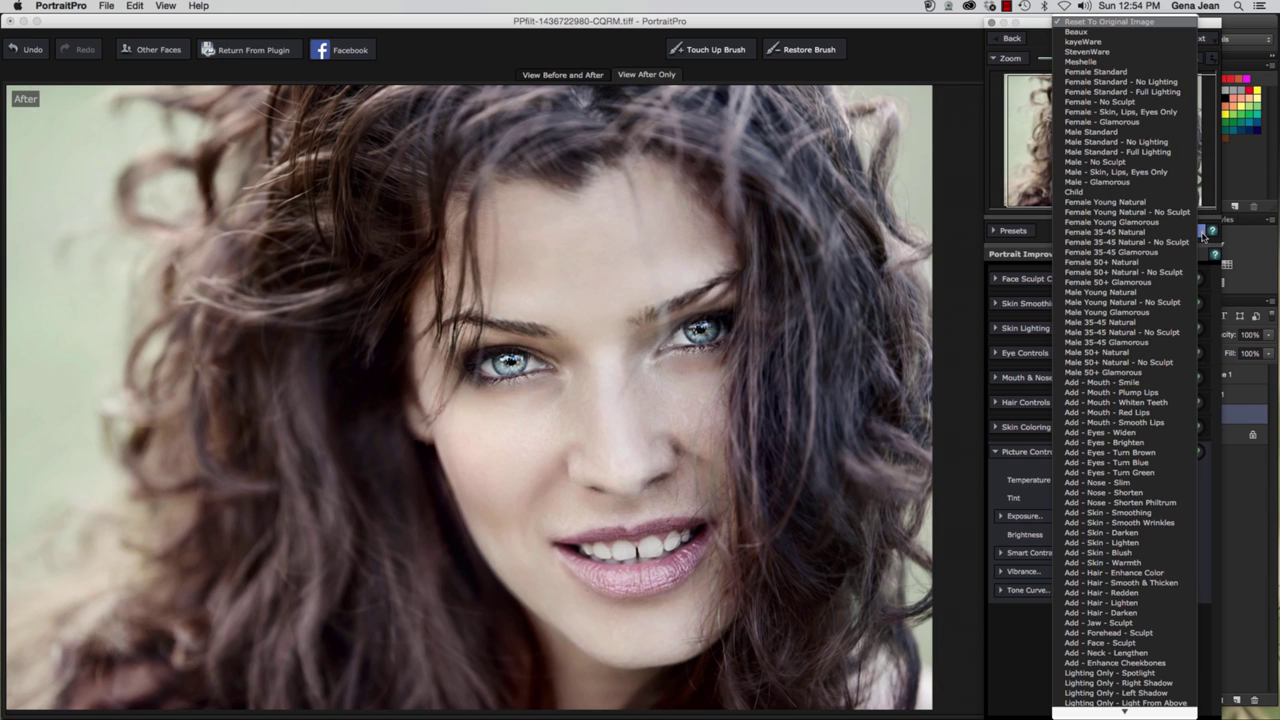
click(1016, 228)
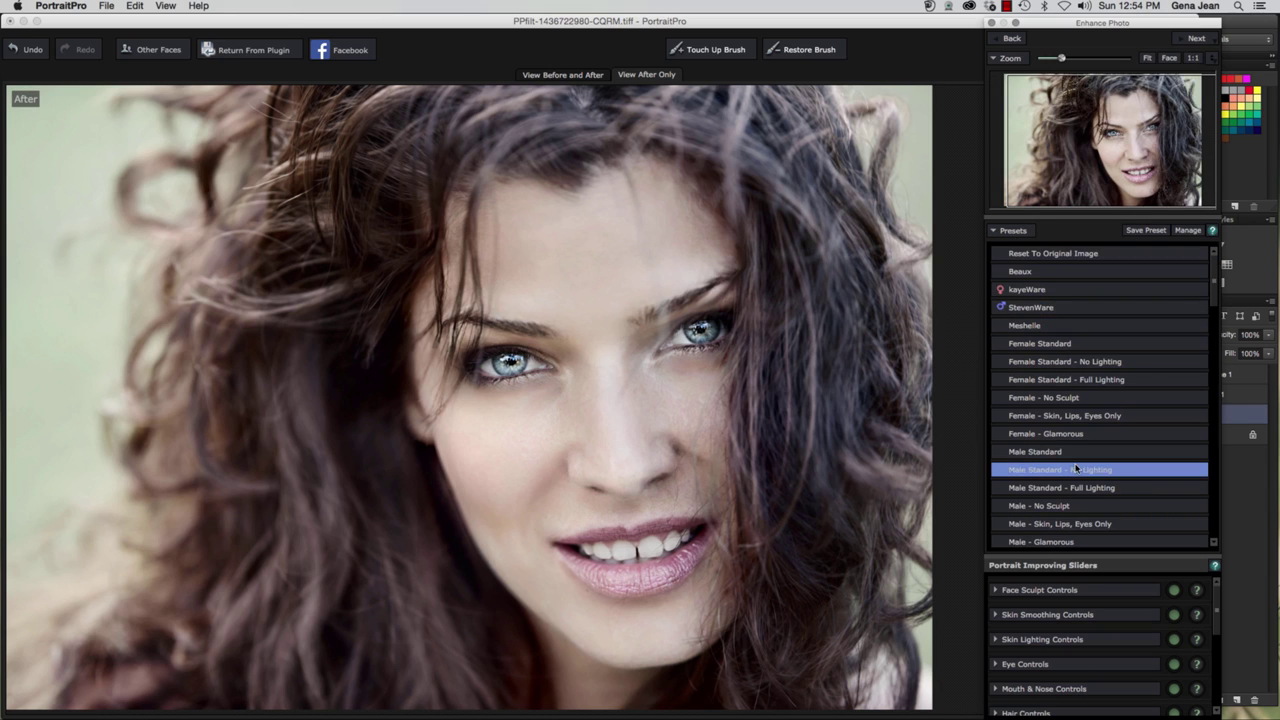
scroll(1090, 455, down, 10)
scroll(1090, 455, down, 8)
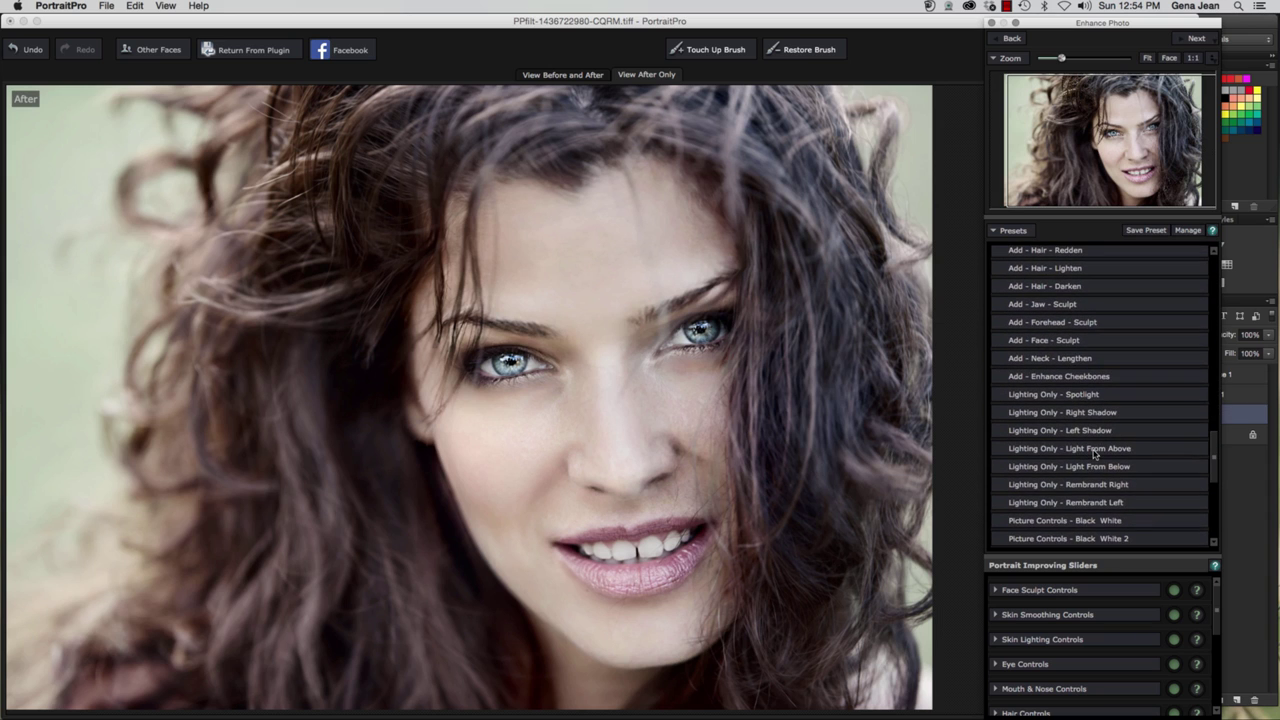
scroll(1094, 455, up, 4)
scroll(1094, 455, up, 15)
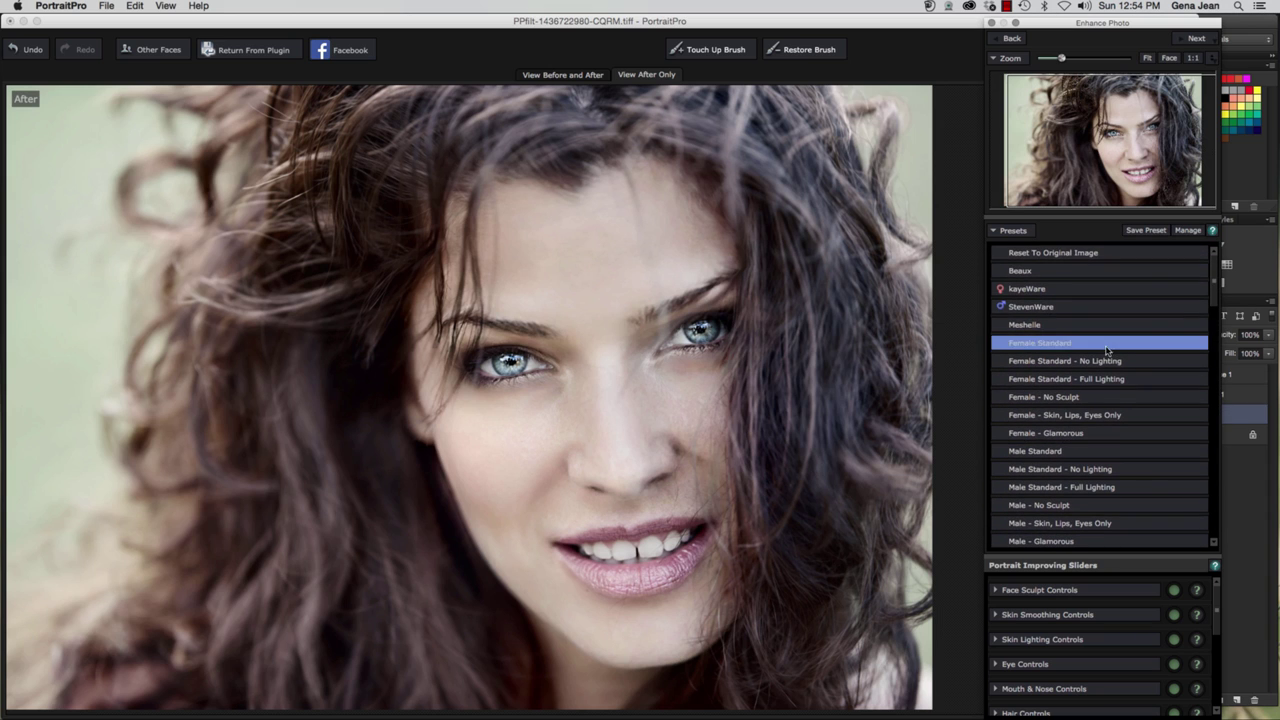
click(995, 234)
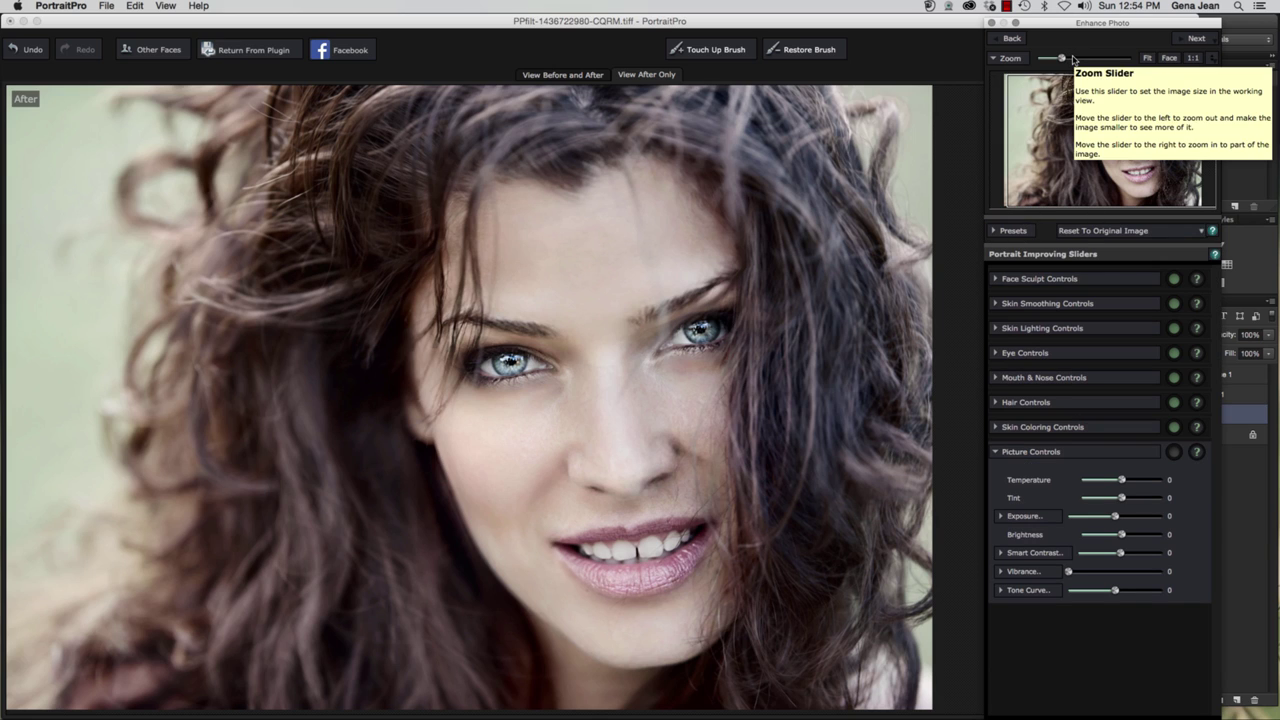
click(1202, 41)
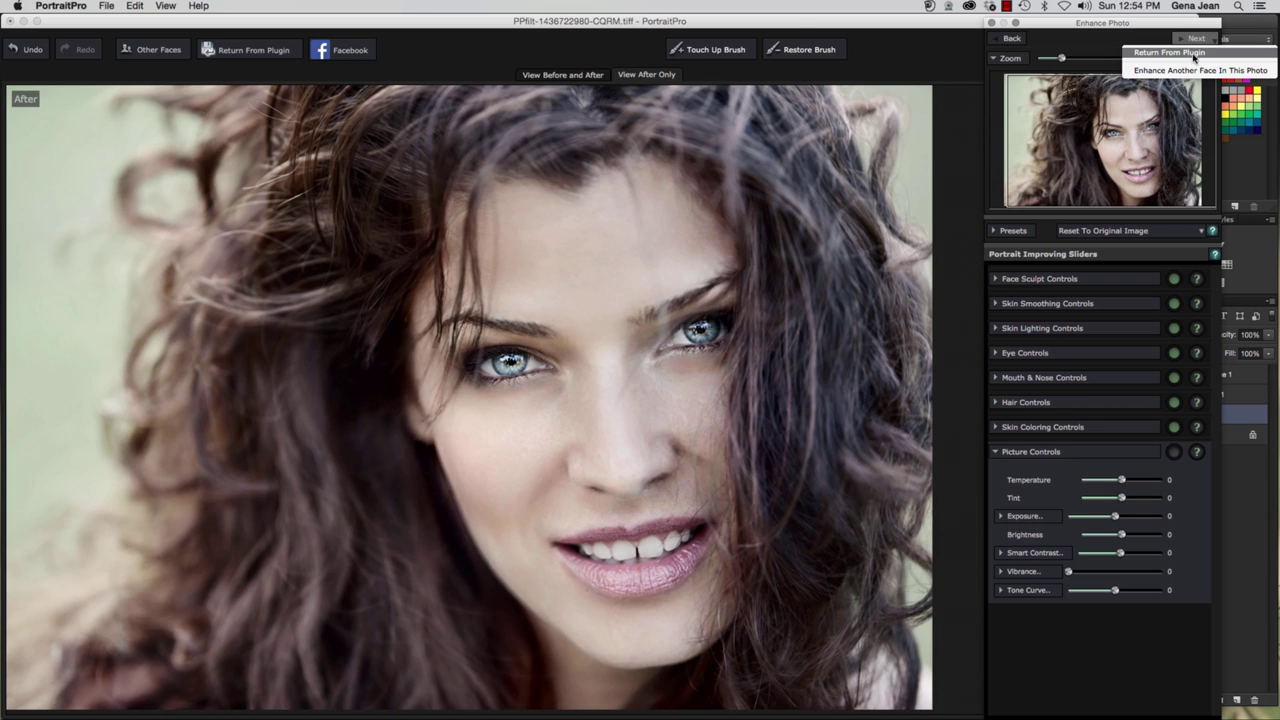
Return the retouch to Photoshop as Layer 1, then compare before and after, leaving it visible.
click(1195, 56)
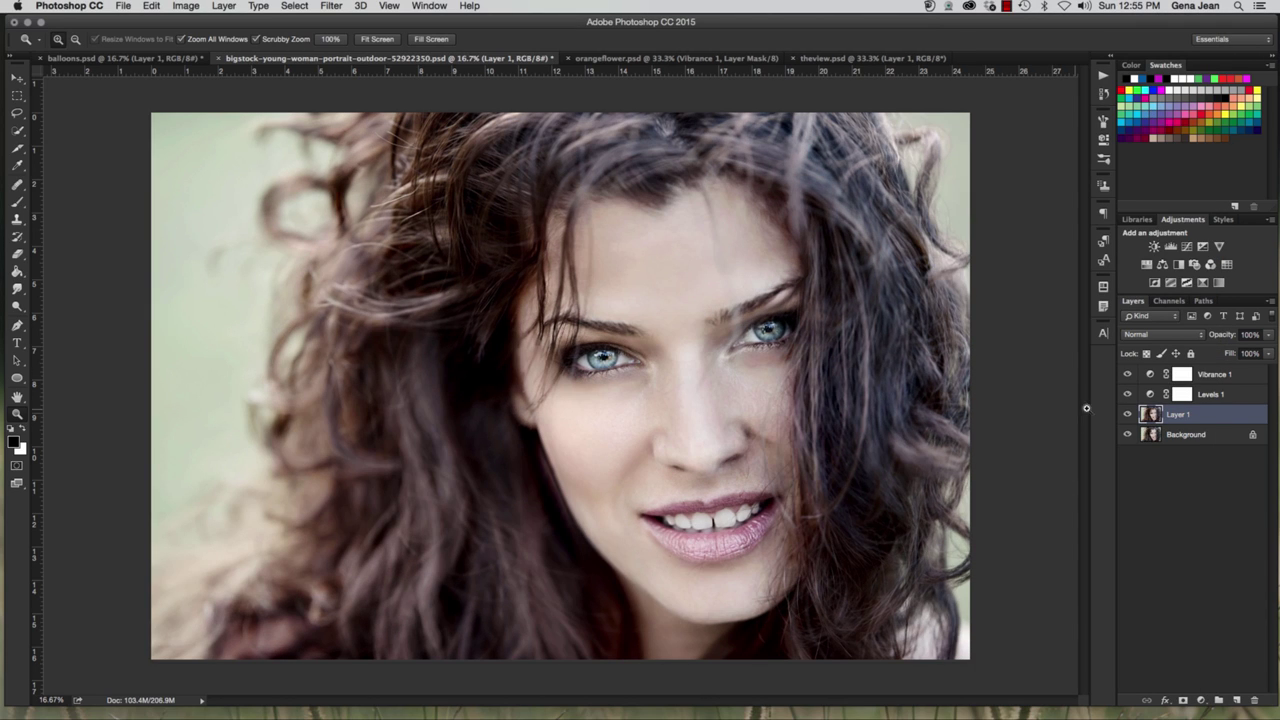
click(1127, 416)
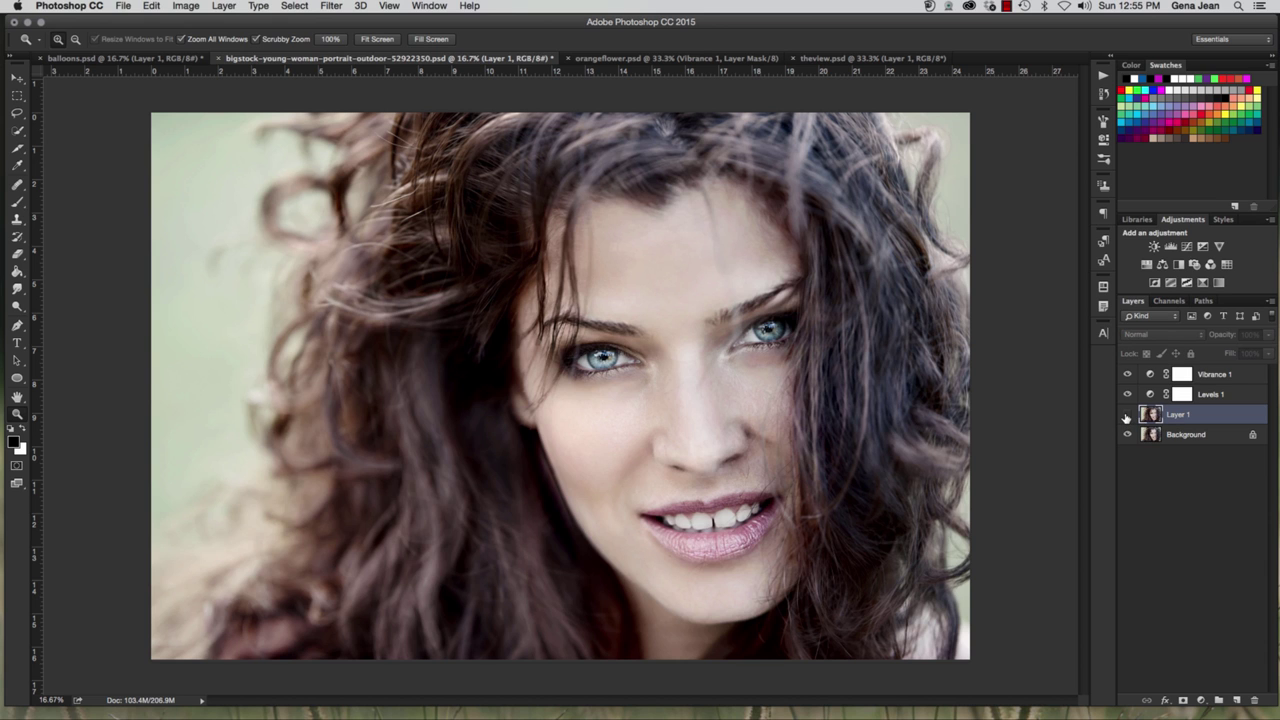
click(1127, 416)
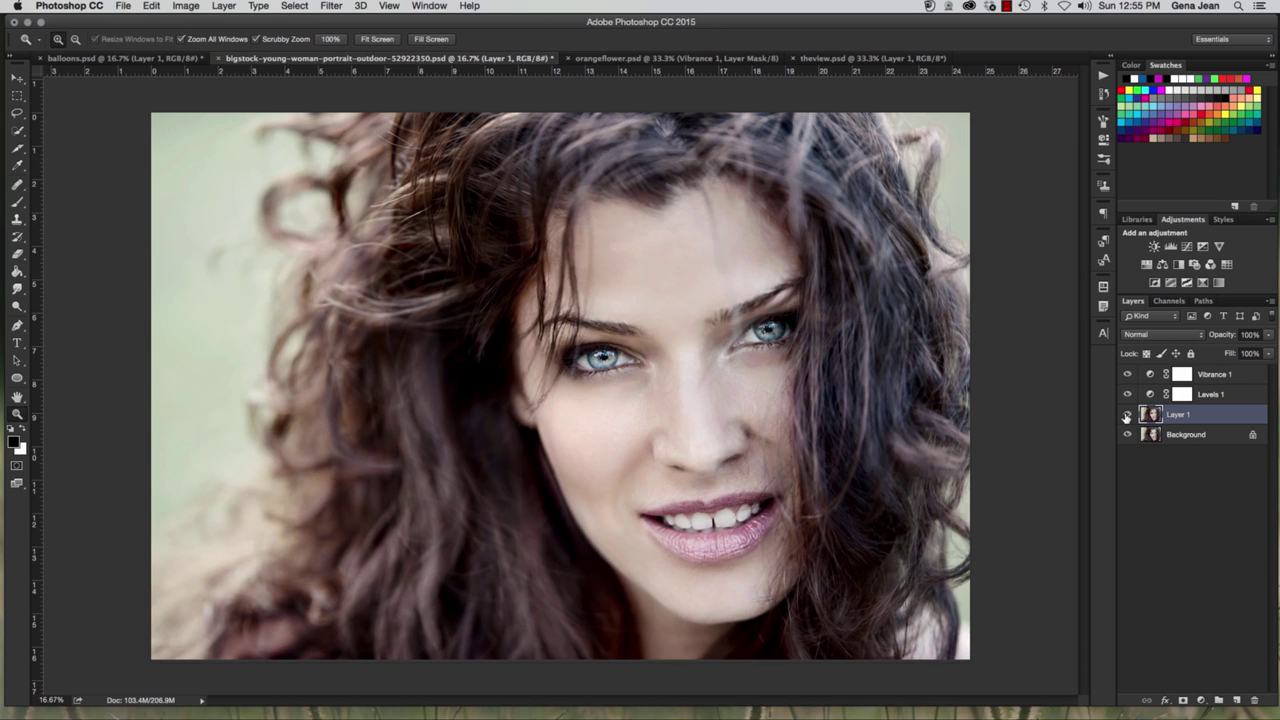
click(1127, 416)
click(1127, 416)
click(1127, 416)
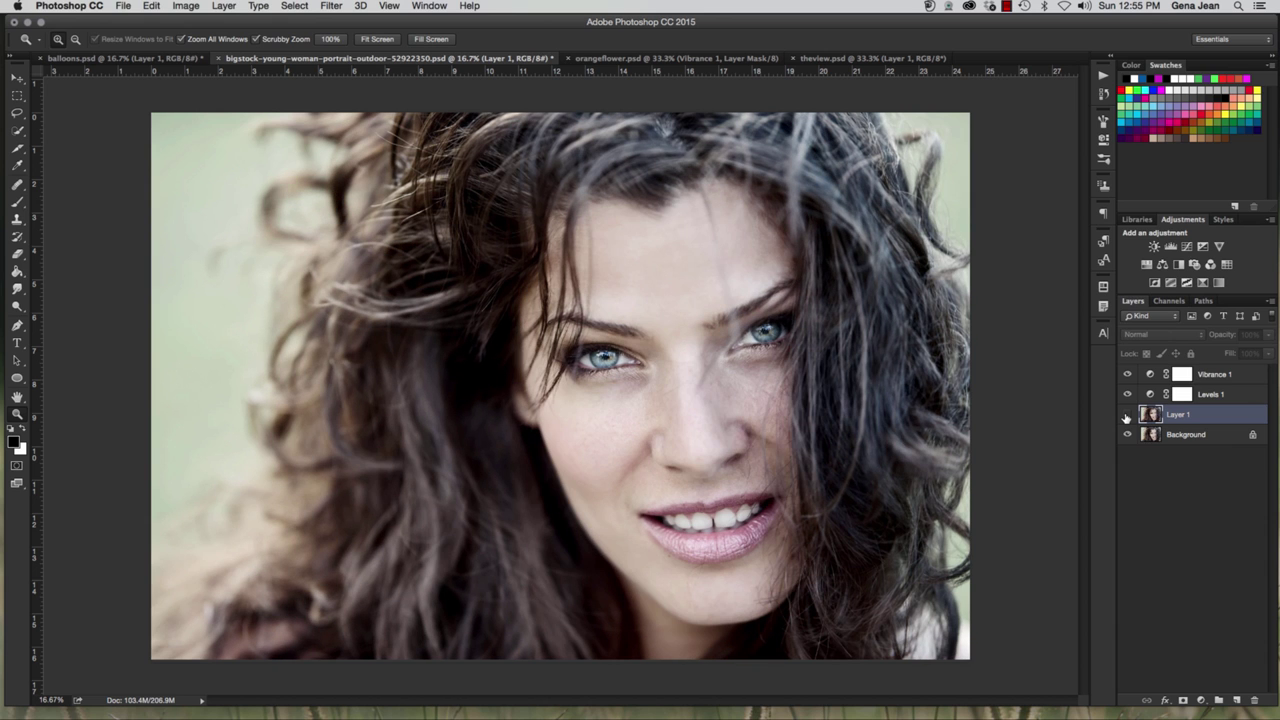
click(1127, 416)
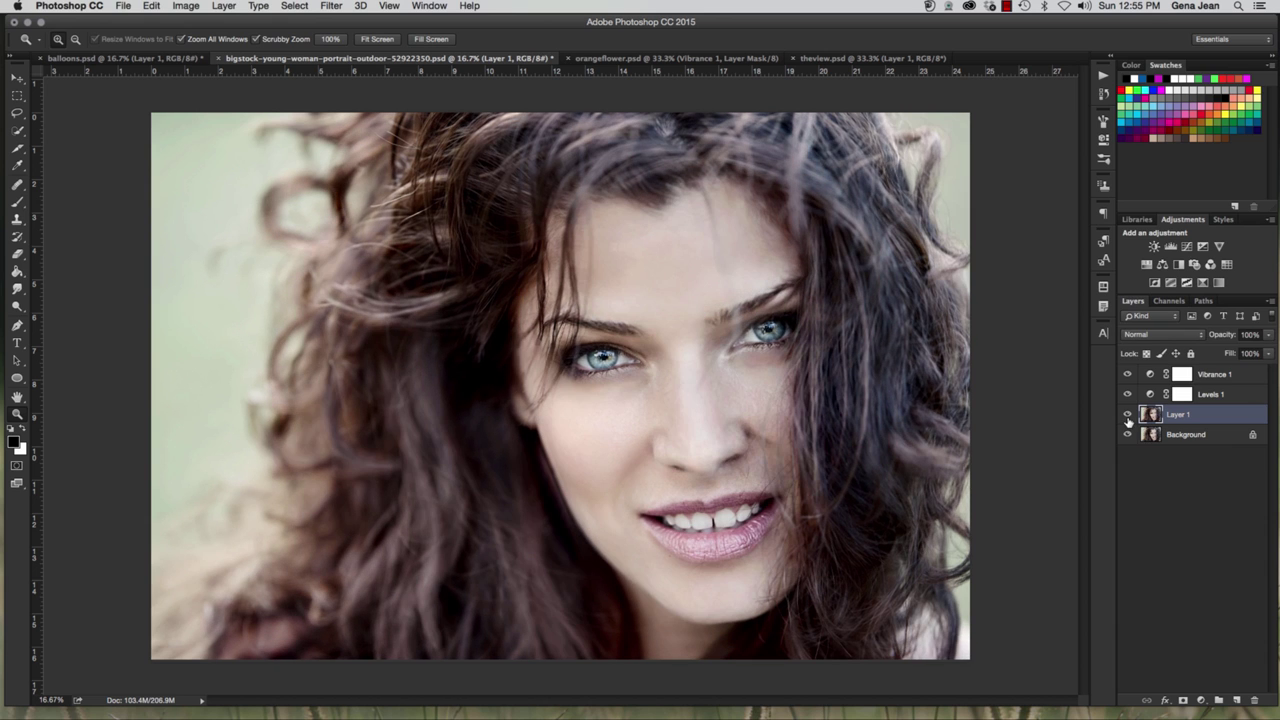
click(1127, 416)
click(1127, 416)
click(1127, 416)
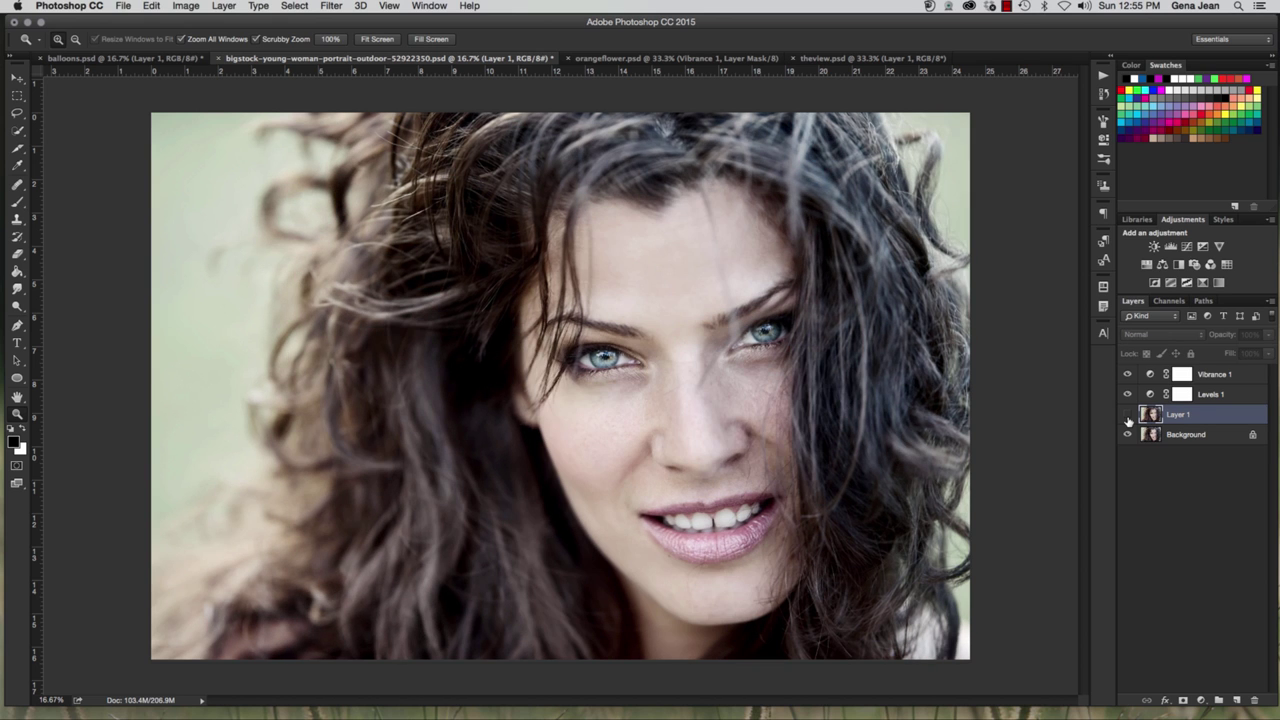
click(1127, 416)
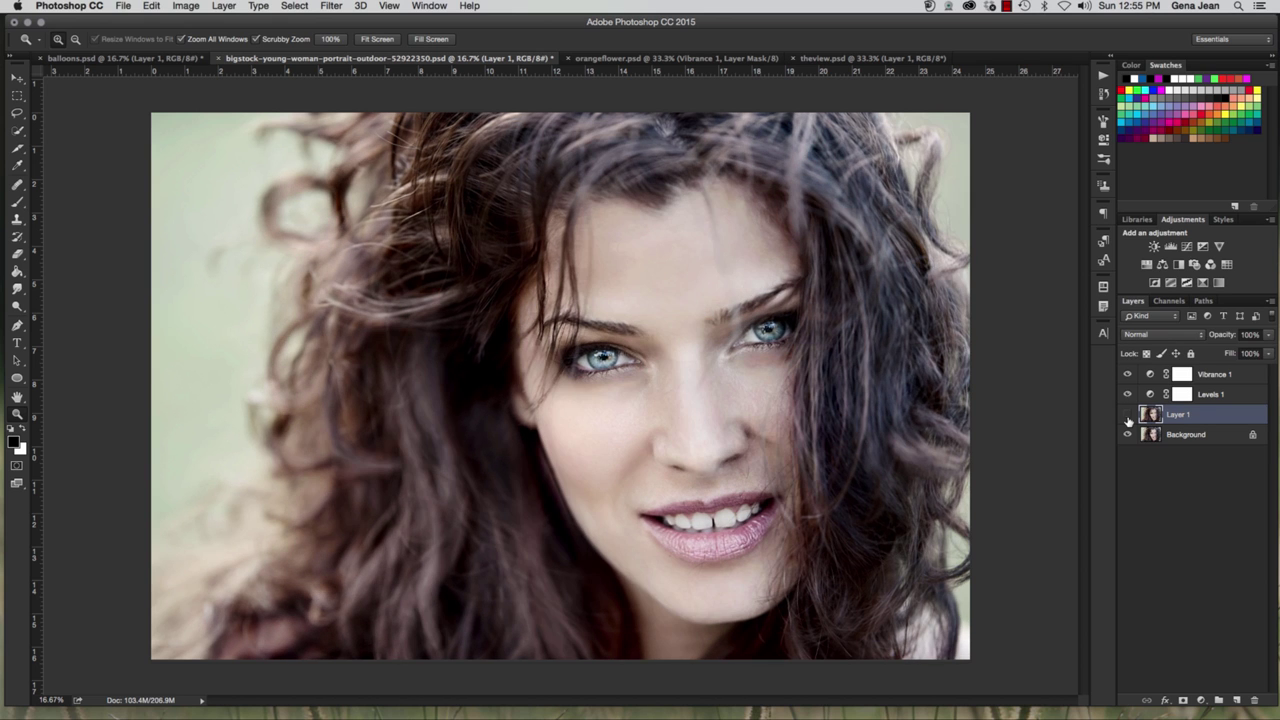
click(1127, 416)
click(1127, 416)
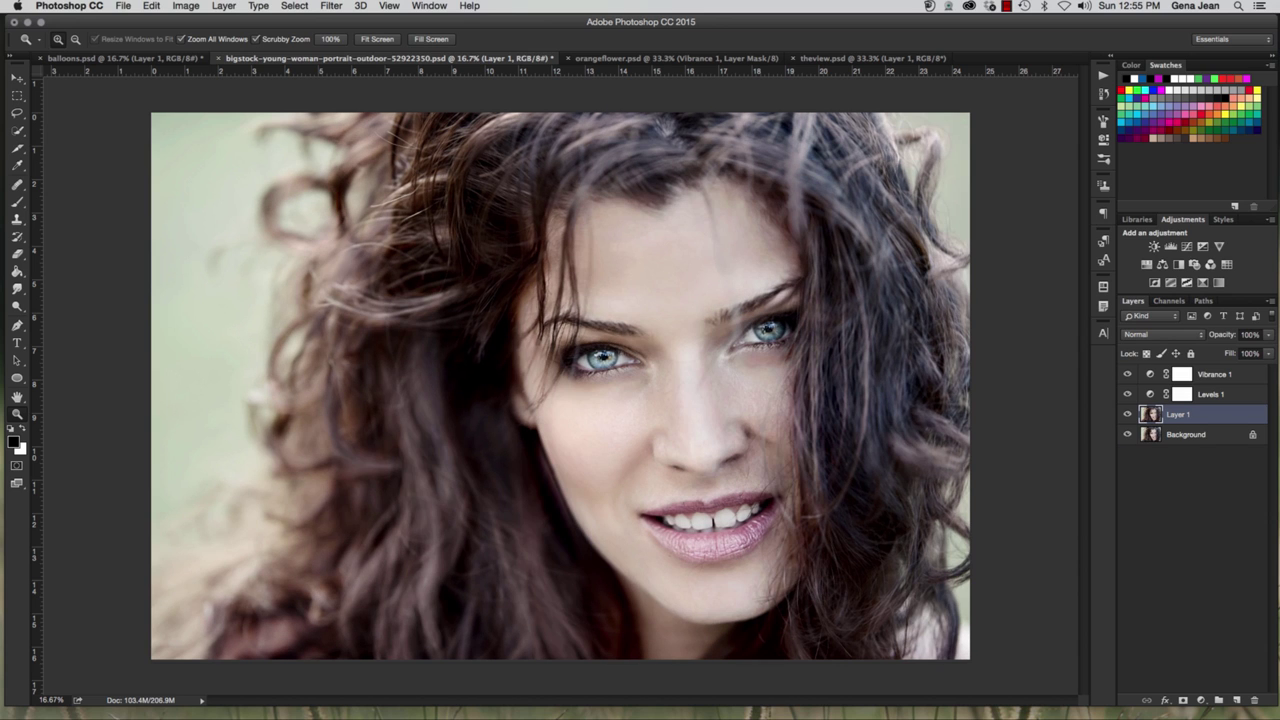